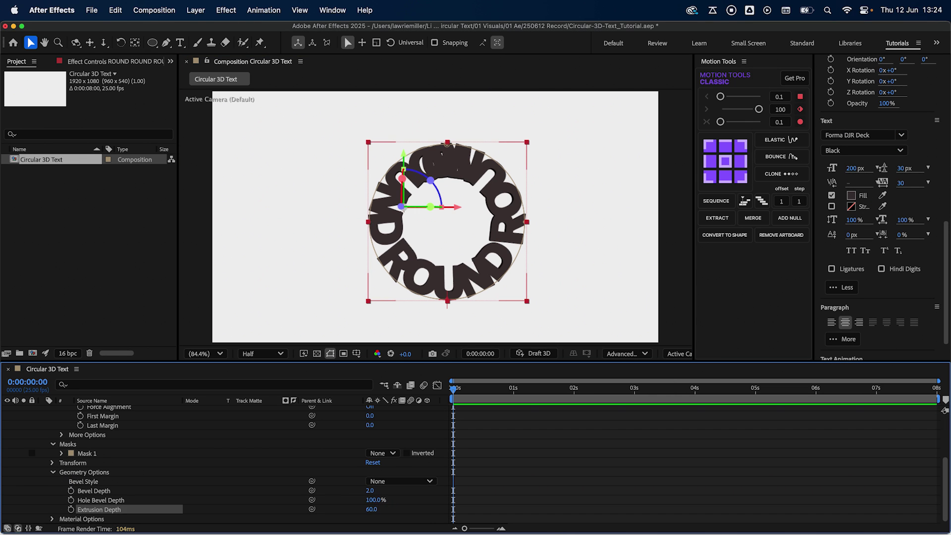
Preview the finished ring, then open a new 1920×1080, 25 fps, 8-second composition with white background.
{"action": "scroll", "coordinate": [444, 422], "scroll_direction": "up", "scroll_amount": 2}
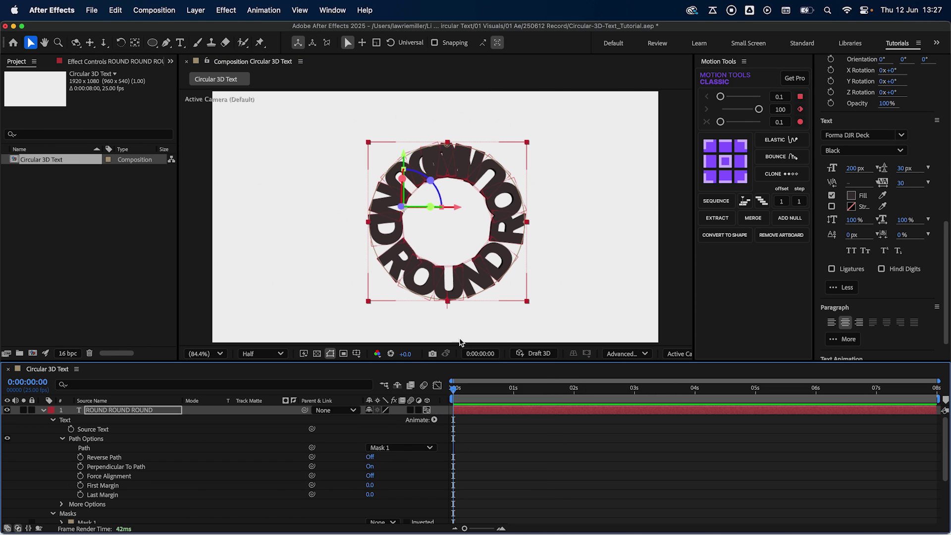
{"action": "scroll", "coordinate": [444, 422], "scroll_direction": "down", "scroll_amount": 2}
{"action": "scroll", "coordinate": [444, 422], "scroll_direction": "down", "scroll_amount": 3}
{"action": "key", "text": "Return"}
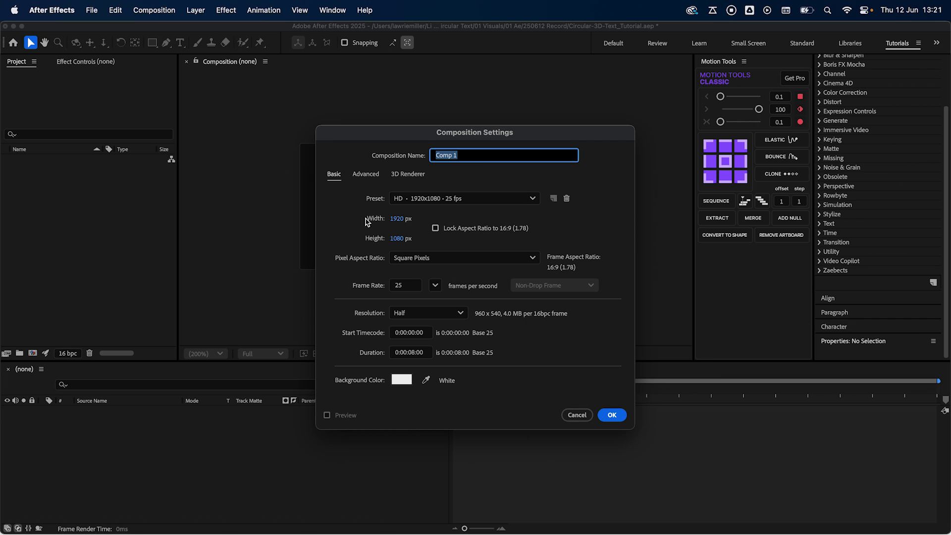
Create the composition Circular 3D Text and type ROUND as a new text layer.
{"action": "type", "text": "Circular 3D Text"}
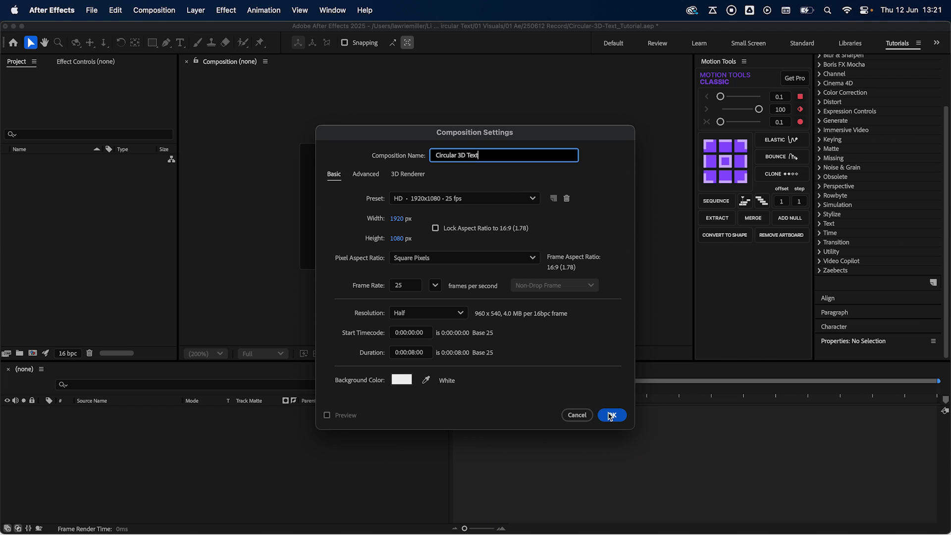
{"action": "left_click", "coordinate": [610, 415]}
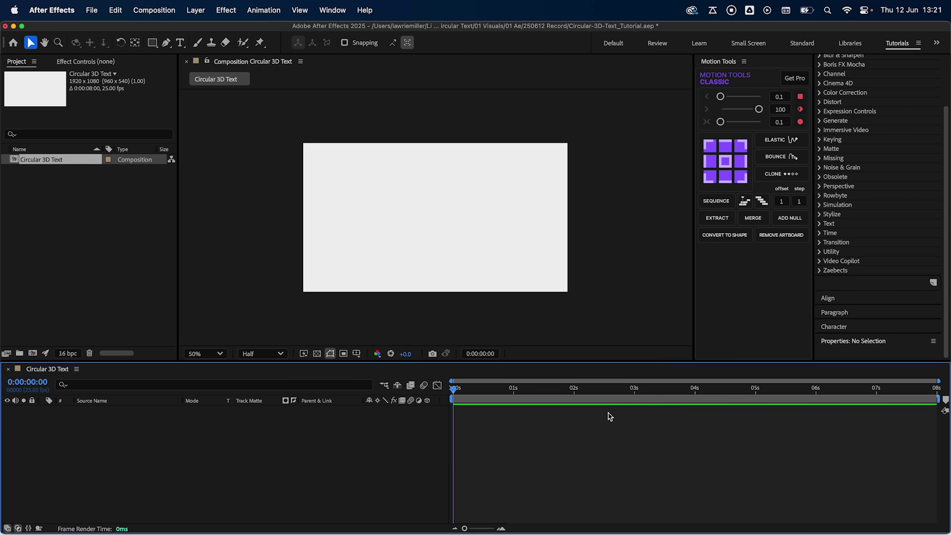
{"action": "key", "text": "super+t"}
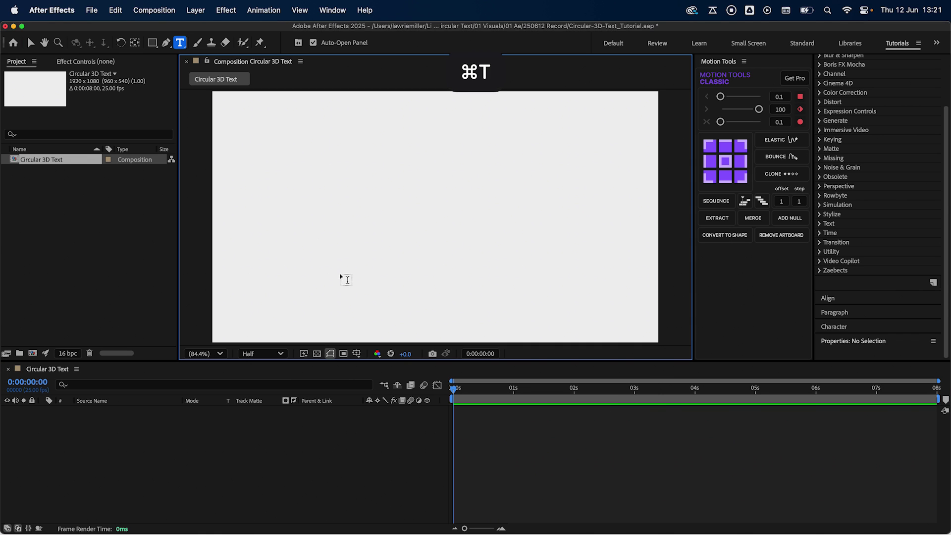
{"action": "left_click", "coordinate": [403, 205]}
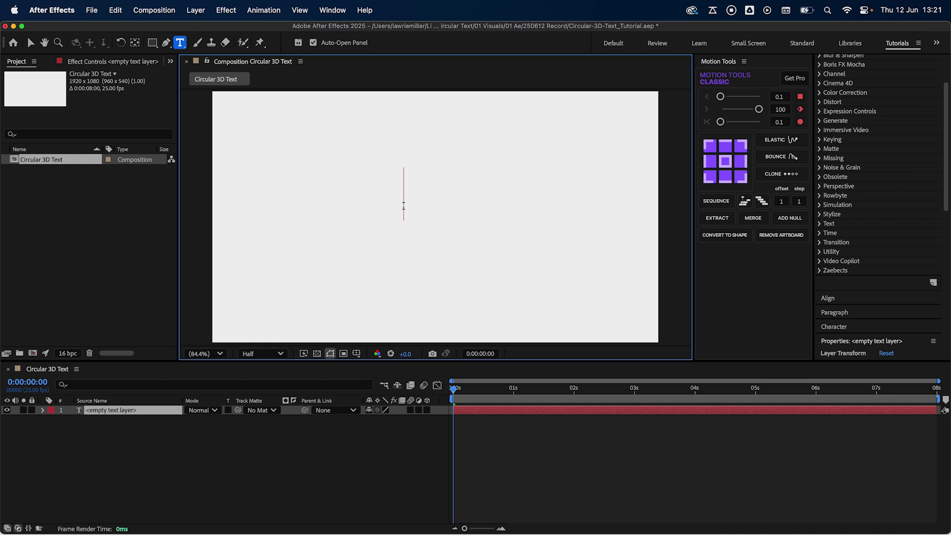
{"action": "type", "text": "ROUND"}
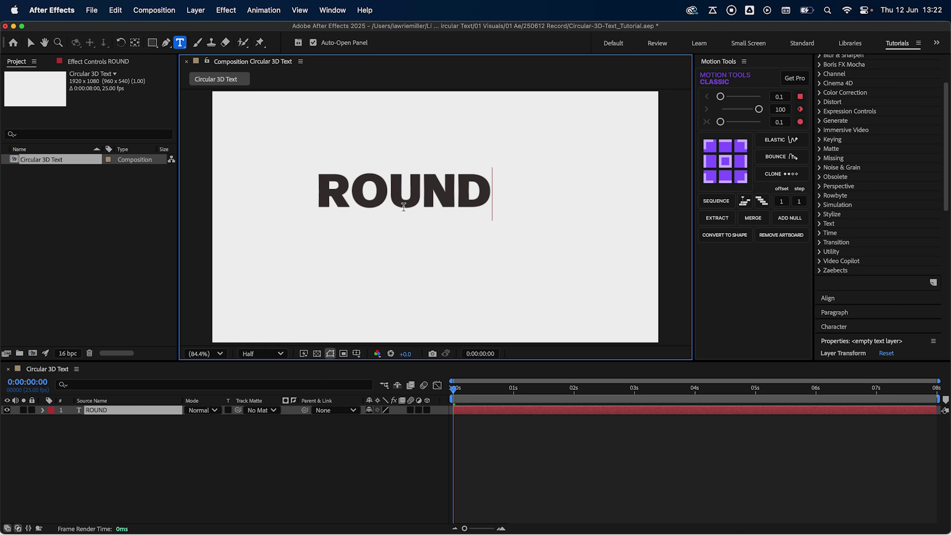
Copy ROUND and paste it twice so the text reads ROUND ROUND ROUND.
{"action": "scroll", "coordinate": [884, 278], "scroll_direction": "down", "scroll_amount": 10}
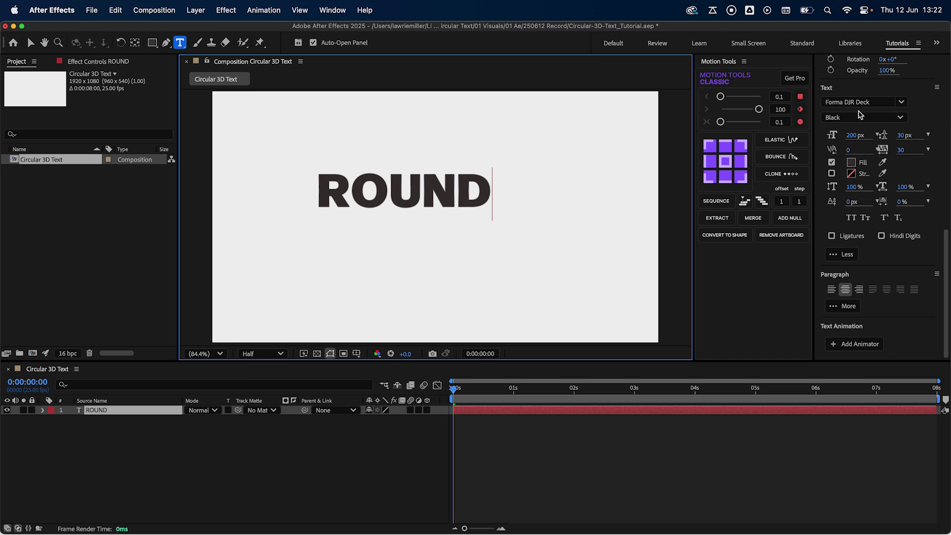
{"action": "double_click", "coordinate": [466, 412]}
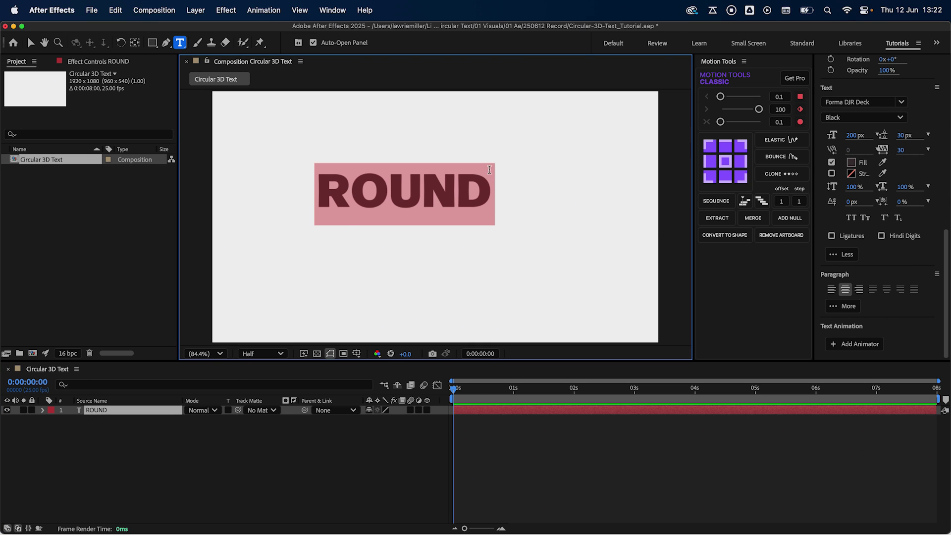
{"action": "left_click", "coordinate": [489, 176]}
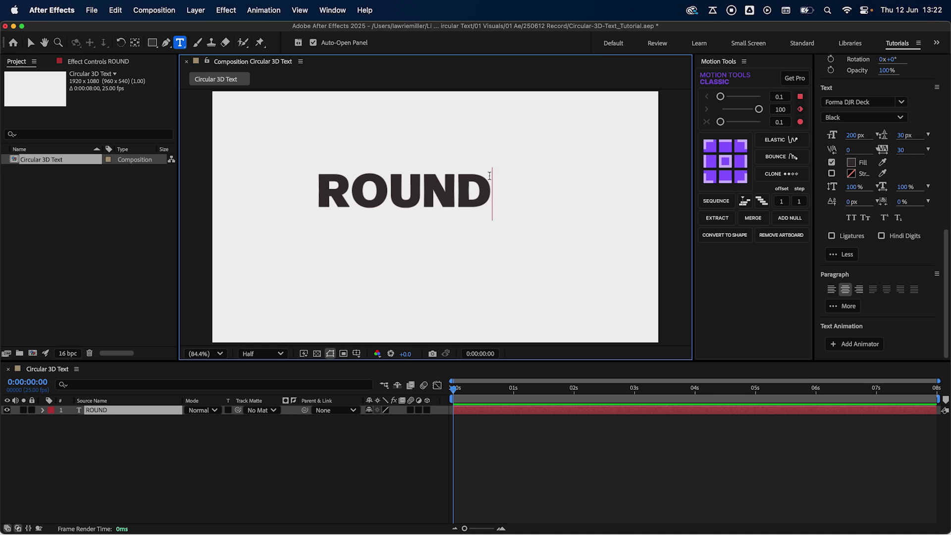
{"action": "left_click_drag", "start_coordinate": [488, 179], "coordinate": [266, 180]}
{"action": "key", "text": "cmd+c"}
{"action": "key", "text": "Right"}
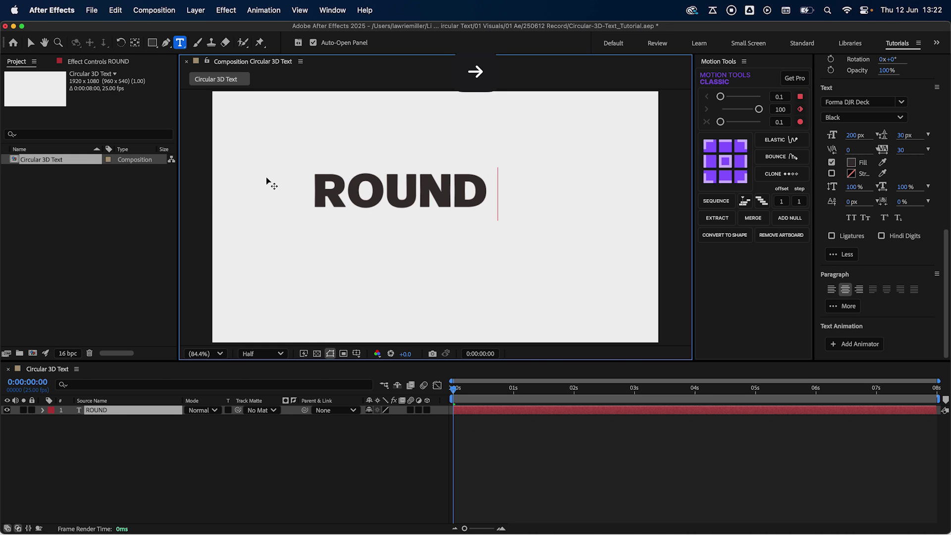
{"action": "key", "text": "cmd+v"}
{"action": "key", "text": "super+v"}
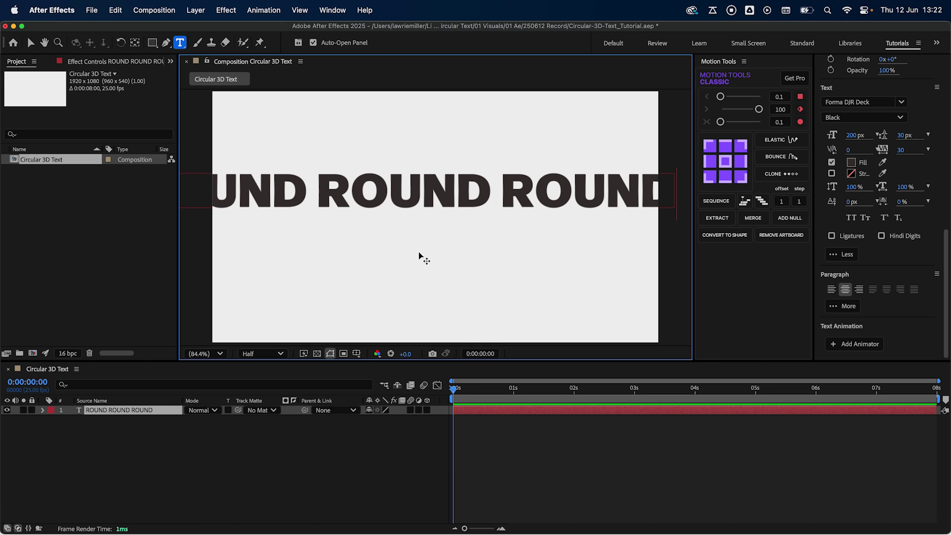
Draw a circular ellipse mask over the text and nudge it into position near centre.
{"action": "left_click", "coordinate": [152, 44]}
{"action": "left_click_drag", "start_coordinate": [152, 47], "coordinate": [200, 66]}
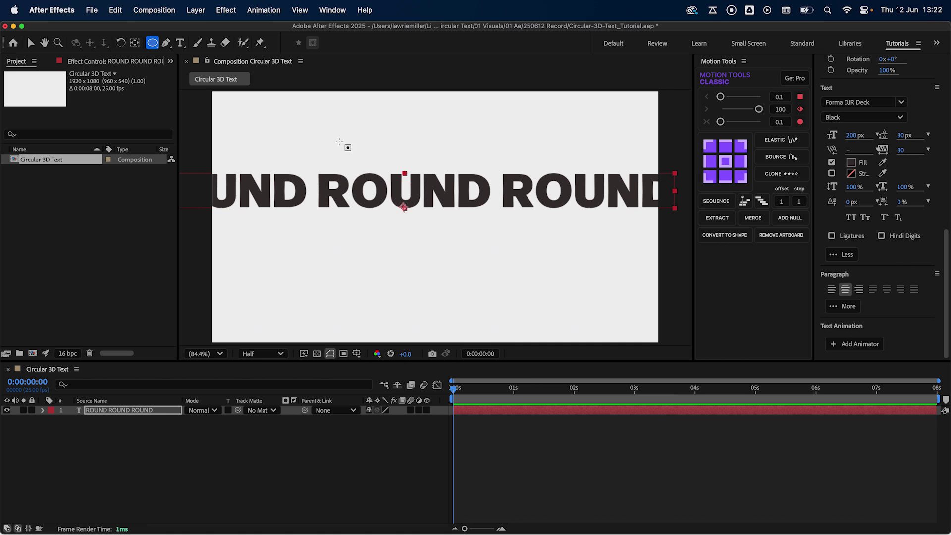
{"action": "left_click_drag", "start_coordinate": [339, 139], "coordinate": [479, 295]}
{"action": "key", "text": "Caps_Lock"}
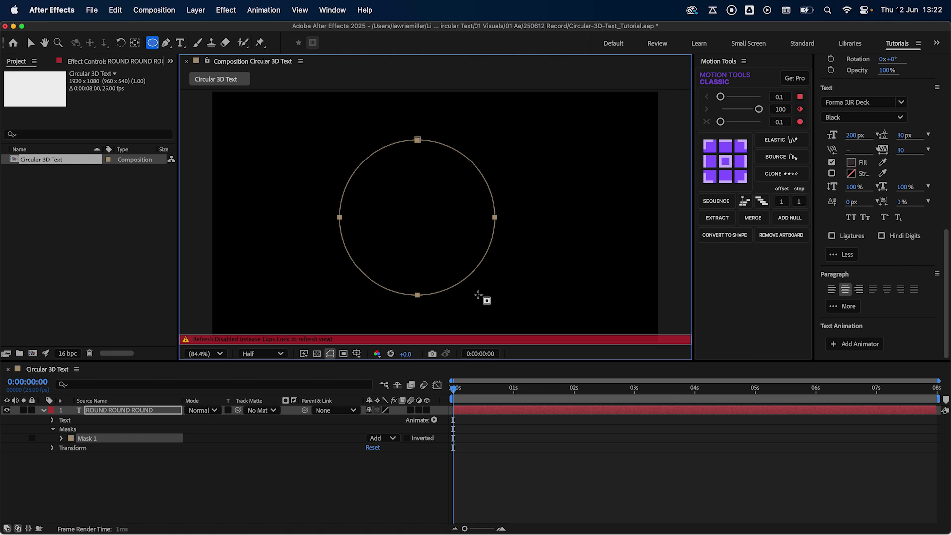
{"action": "key", "text": "Caps_Lock"}
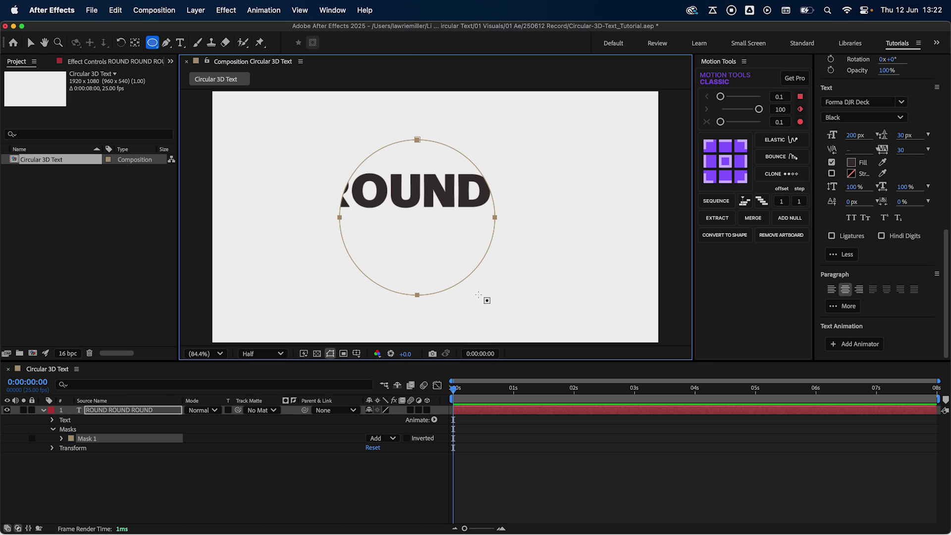
{"action": "key", "text": "v"}
{"action": "key", "text": "Right"}
{"action": "key", "text": "Right"}
{"action": "key", "text": "Right"}
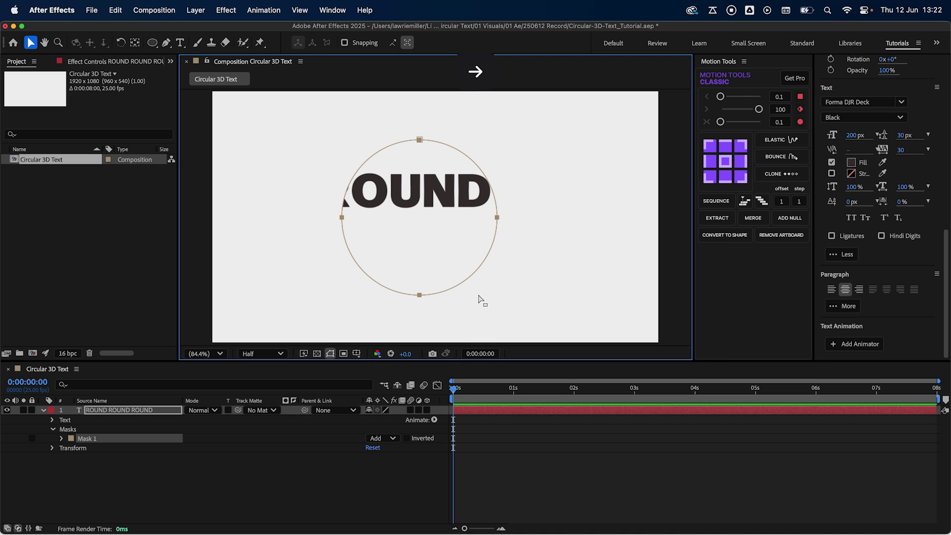
{"action": "key", "text": "shift+Right"}
{"action": "key", "text": "shift+Right"}
{"action": "key", "text": "shift+Right"}
{"action": "key", "text": "shift+Right"}
{"action": "key", "text": "shift+Right"}
{"action": "key", "text": "shift+Down"}
{"action": "key", "text": "shift+Down"}
{"action": "key", "text": "shift+Down"}
{"action": "key", "text": "shift+Down"}
{"action": "key", "text": "shift+Down"}
{"action": "key", "text": "shift+Right"}
{"action": "key", "text": "shift+Right"}
{"action": "key", "text": "shift+Right"}
{"action": "key", "text": "shift+Right"}
{"action": "key", "text": "shift+Right"}
{"action": "key", "text": "Up"}
{"action": "key", "text": "Up"}
{"action": "key", "text": "Up"}
{"action": "key", "text": "Up"}
{"action": "key", "text": "Up"}
{"action": "key", "text": "Up"}
{"action": "key", "text": "Up"}
{"action": "key", "text": "Up"}
{"action": "key", "text": "Up"}
{"action": "key", "text": "Up"}
{"action": "key", "text": "Up"}
{"action": "key", "text": "Up"}
{"action": "key", "text": "Up"}
{"action": "key", "text": "Up"}
{"action": "key", "text": "Up"}
{"action": "key", "text": "Up"}
{"action": "key", "text": "Up"}
{"action": "key", "text": "Up"}
{"action": "key", "text": "Up"}
{"action": "key", "text": "Up"}
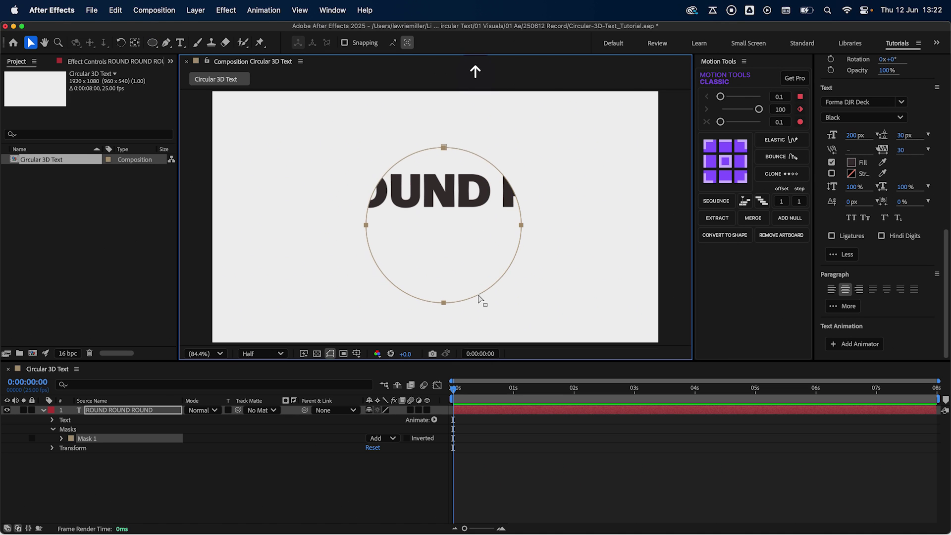
{"action": "key", "text": "Right"}
{"action": "key", "text": "Right"}
{"action": "key", "text": "Right"}
{"action": "key", "text": "Right"}
{"action": "key", "text": "Right"}
{"action": "key", "text": "Right"}
{"action": "key", "text": "Right"}
{"action": "key", "text": "Right"}
{"action": "key", "text": "Right"}
{"action": "key", "text": "Right"}
{"action": "key", "text": "Right"}
{"action": "key", "text": "Right"}
{"action": "key", "text": "Right"}
{"action": "key", "text": "Right"}
{"action": "key", "text": "Right"}
{"action": "key", "text": "Down"}
{"action": "key", "text": "Down"}
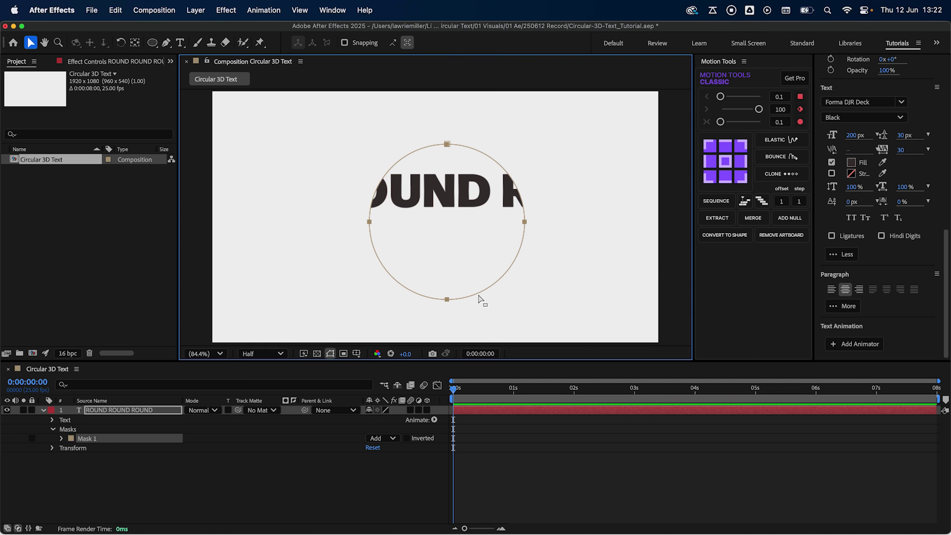
Set the text's Path Options path to Mask 1.
{"action": "left_click", "coordinate": [51, 420]}
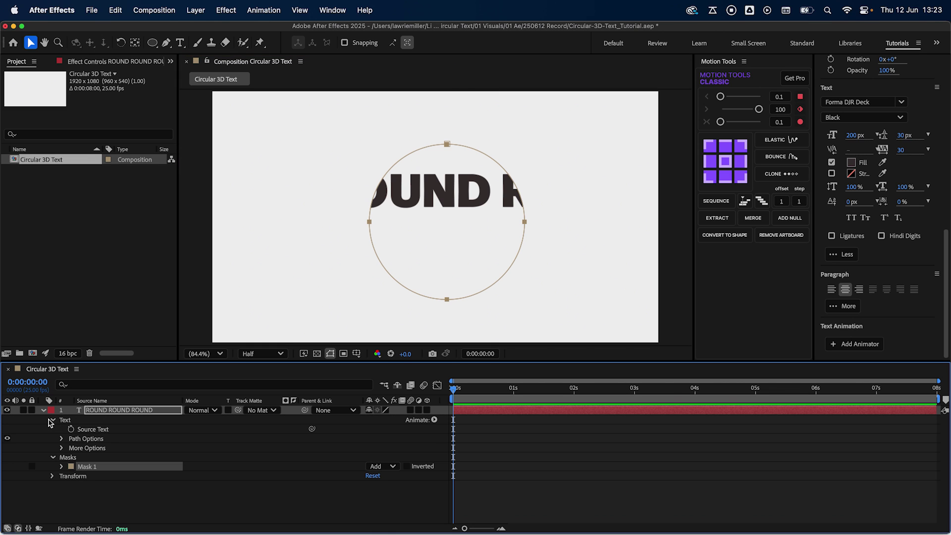
{"action": "left_click", "coordinate": [61, 439]}
{"action": "left_click", "coordinate": [396, 447]}
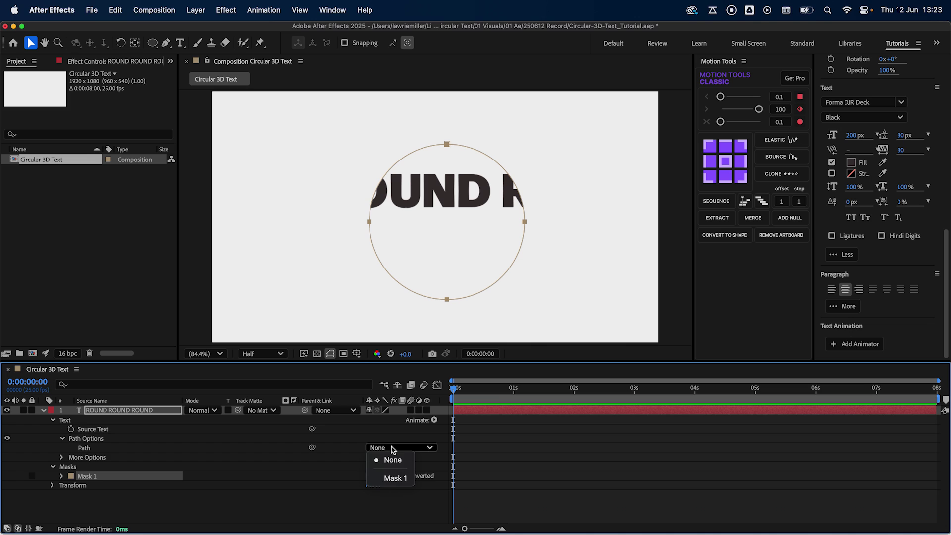
{"action": "left_click", "coordinate": [395, 478]}
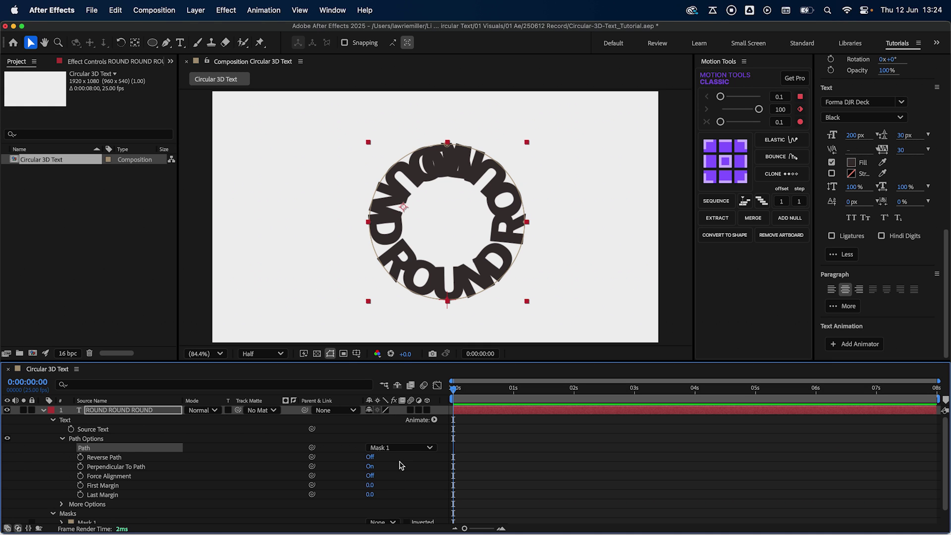
Make the text layer 3D, keeping the Advanced 3D renderer.
{"action": "left_click", "coordinate": [427, 410]}
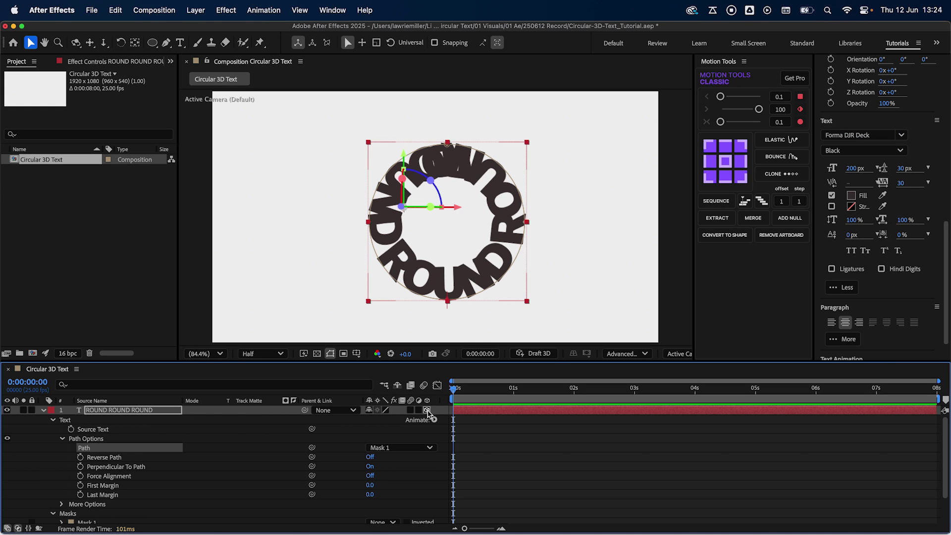
{"action": "left_click", "coordinate": [624, 354]}
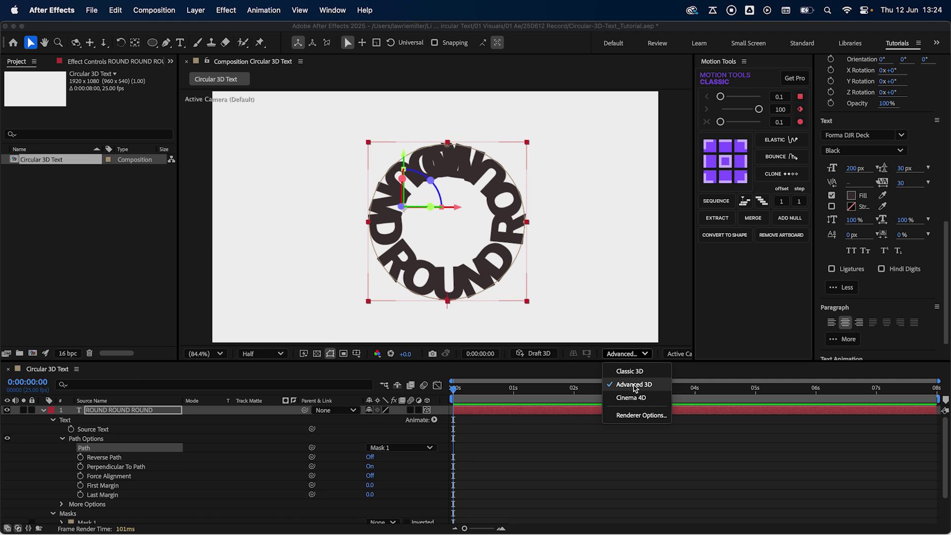
{"action": "left_click", "coordinate": [625, 354]}
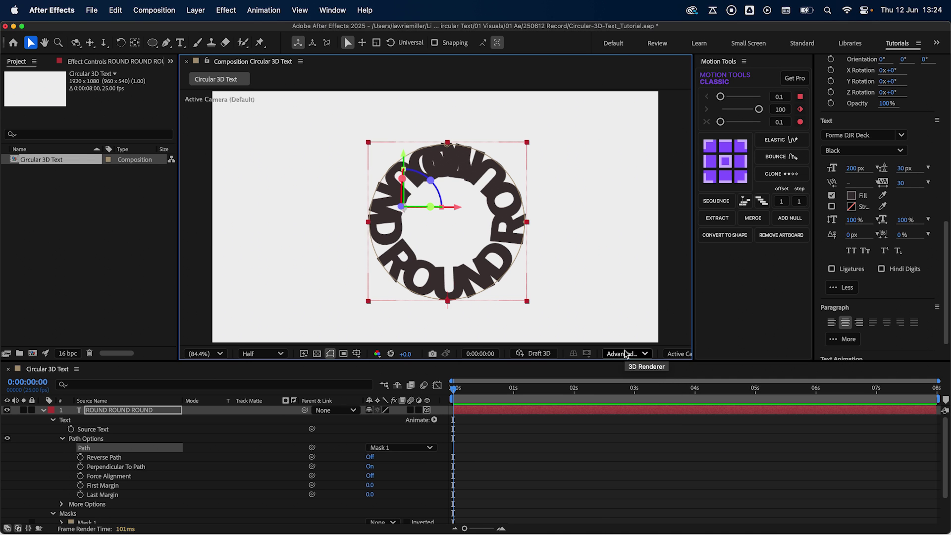
Set the Geometry Options Extrusion Depth to 60.
{"action": "scroll", "coordinate": [171, 465], "scroll_direction": "down", "scroll_amount": 3}
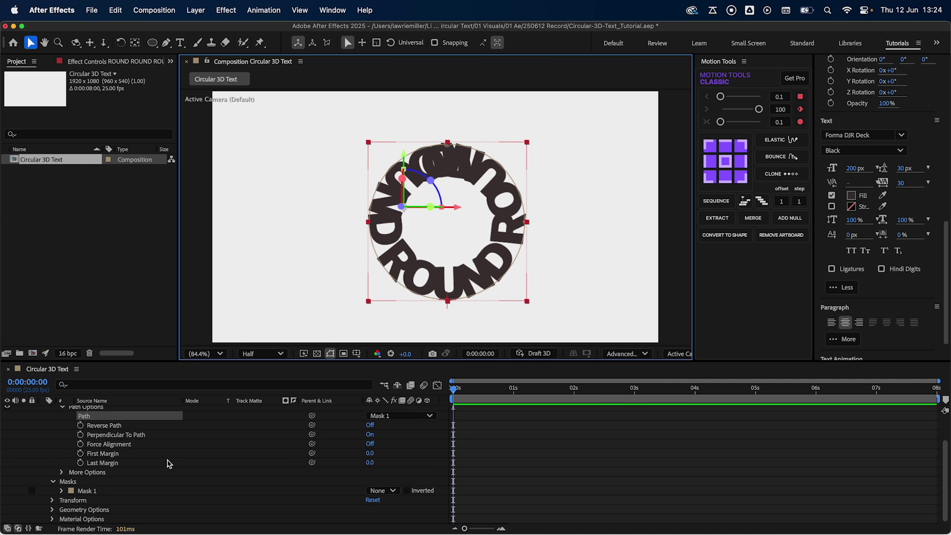
{"action": "left_click", "coordinate": [52, 511]}
{"action": "scroll", "coordinate": [131, 478], "scroll_direction": "down", "scroll_amount": 3}
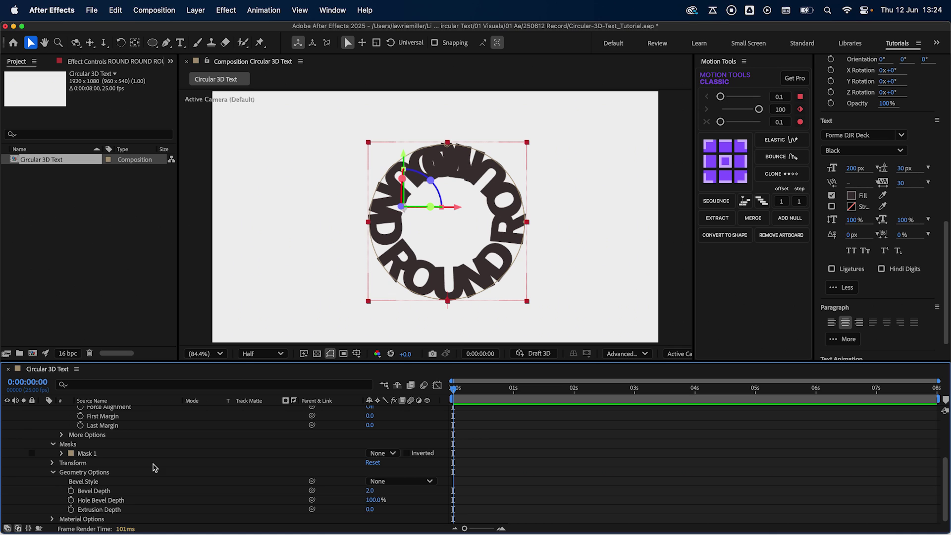
{"action": "left_click", "coordinate": [370, 509]}
{"action": "type", "text": "60"}
{"action": "key", "text": "Return"}
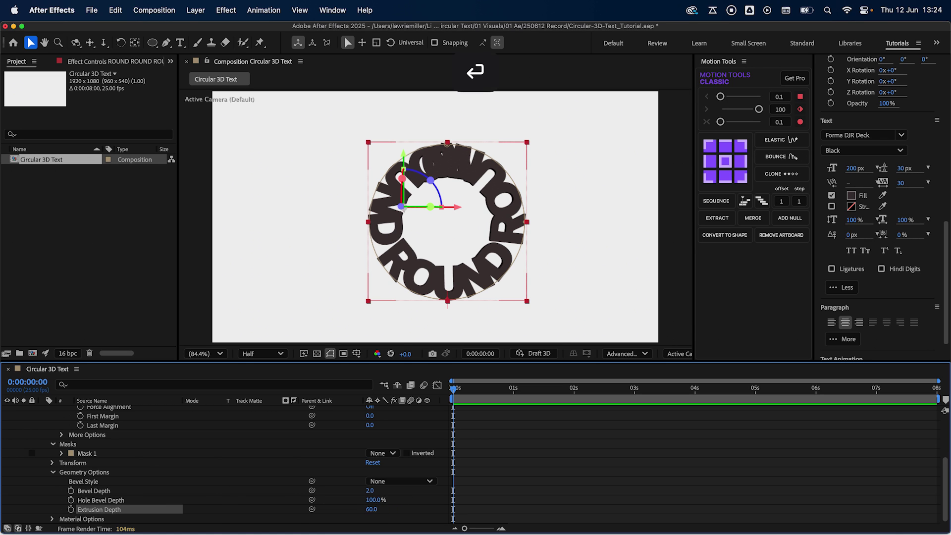
Enable Per-character 3D for the text layer.
{"action": "scroll", "coordinate": [405, 470], "scroll_direction": "up", "scroll_amount": 5}
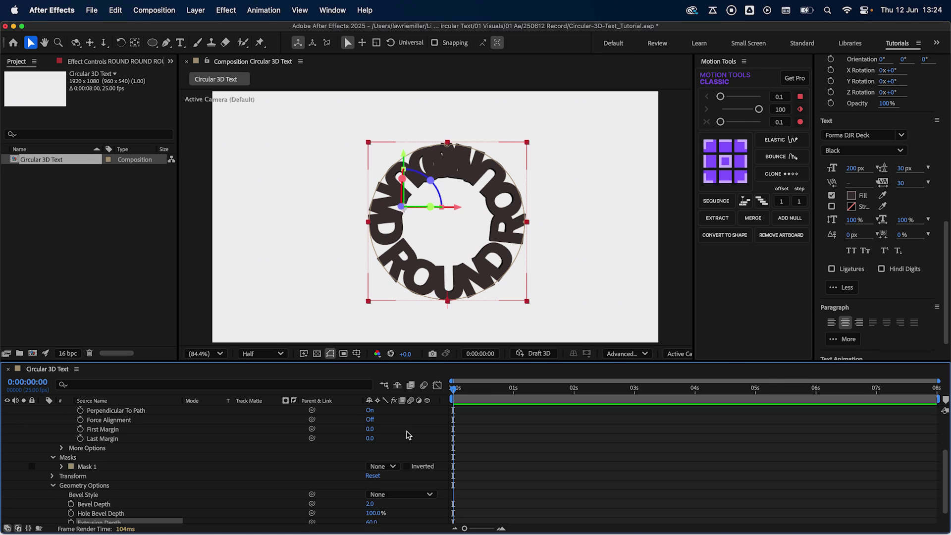
{"action": "left_click", "coordinate": [434, 420]}
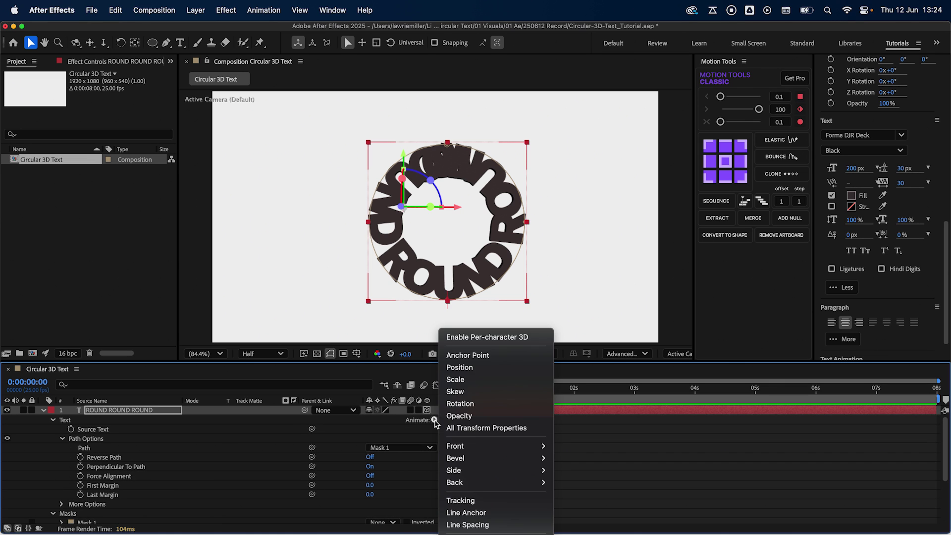
{"action": "left_click", "coordinate": [460, 339]}
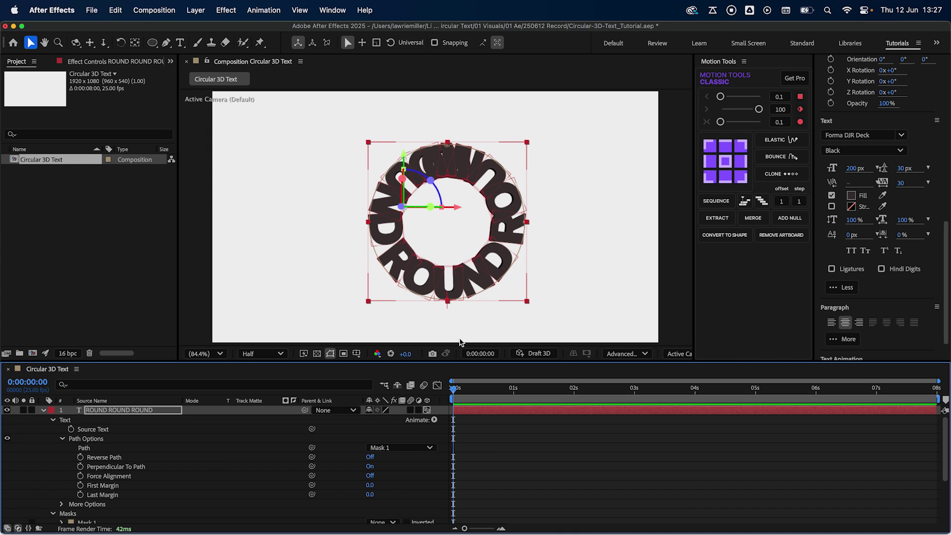
Add an Anchor Point animator with Y at −74 and name it Anchor Point.
{"action": "left_click", "coordinate": [434, 420]}
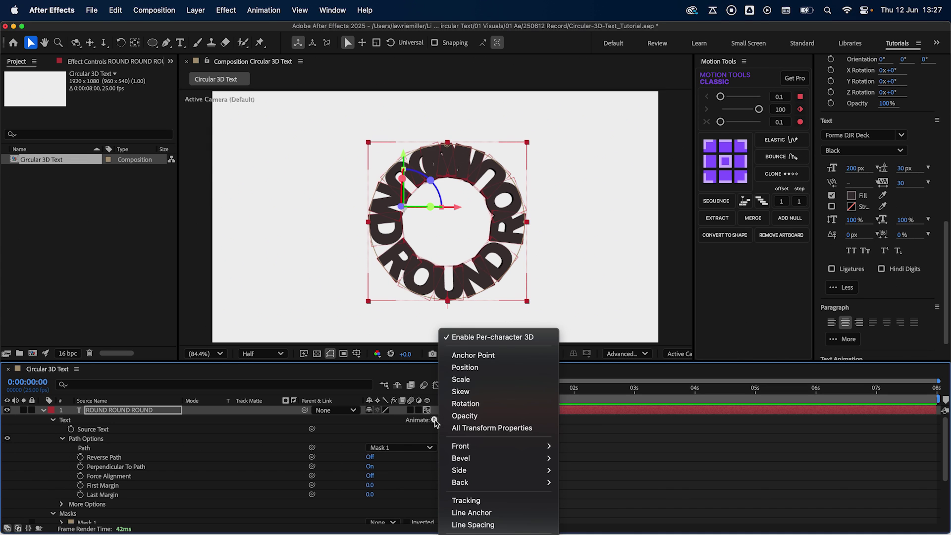
{"action": "left_click", "coordinate": [465, 355]}
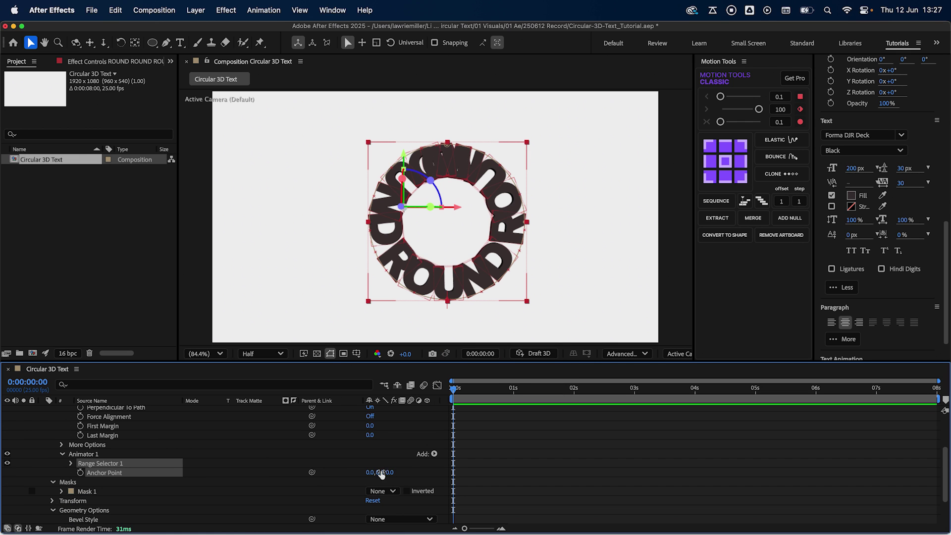
{"action": "left_click_drag", "start_coordinate": [380, 472], "coordinate": [339, 474]}
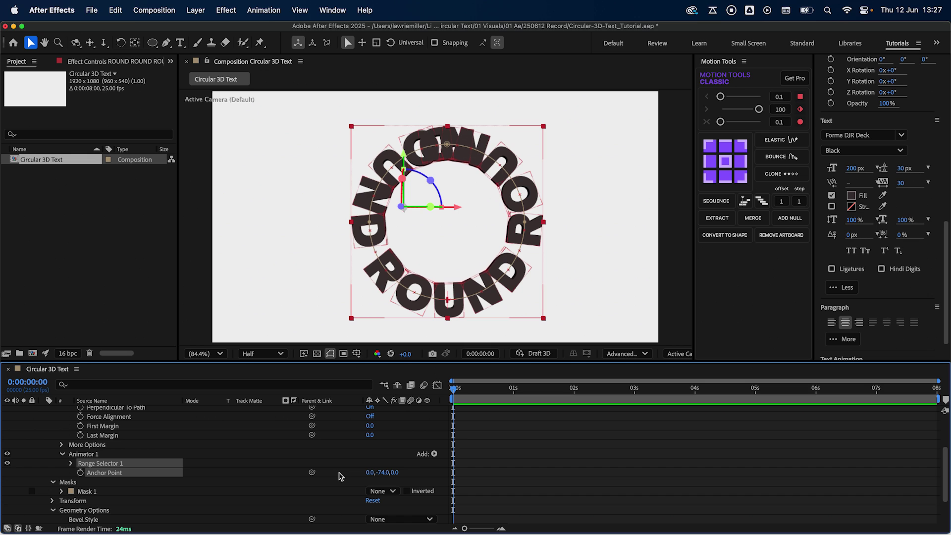
{"action": "left_click", "coordinate": [87, 454]}
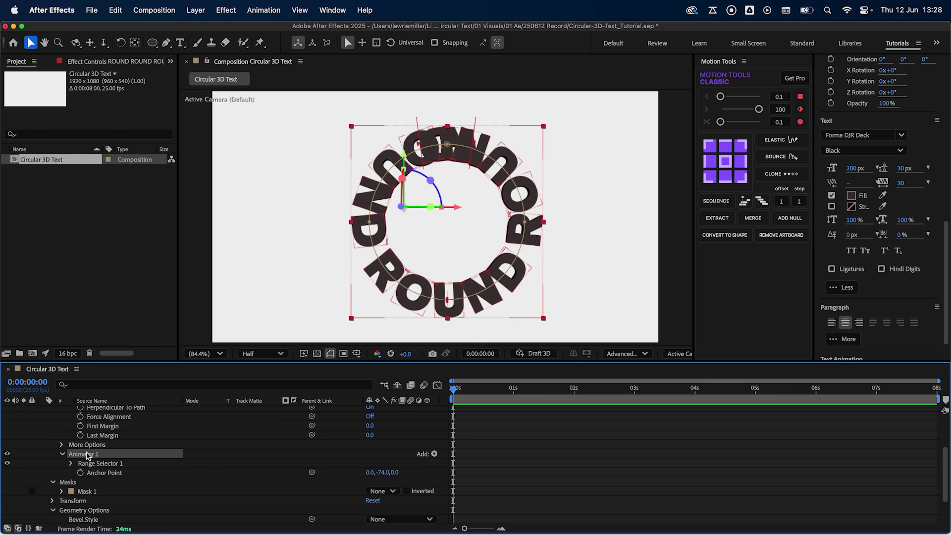
{"action": "key", "text": "Return"}
{"action": "type", "text": "Anchor"}
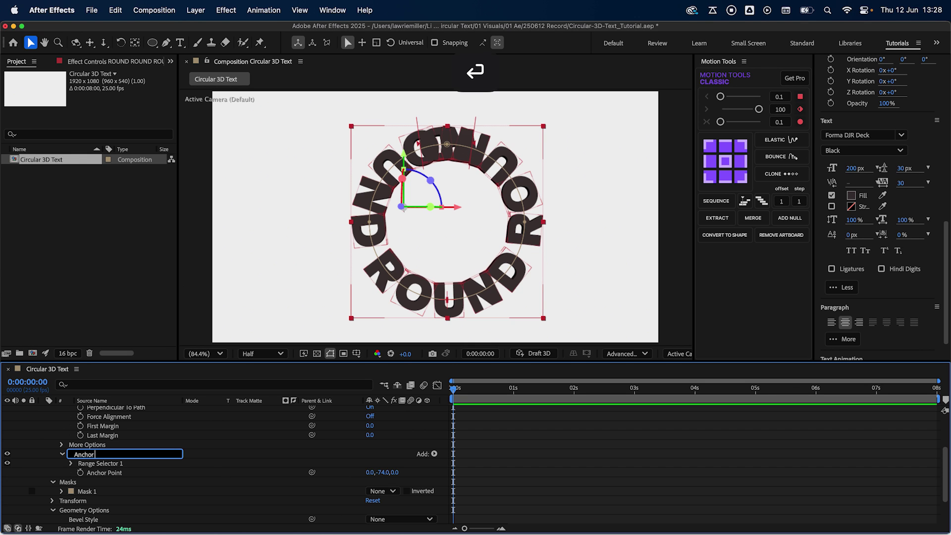
{"action": "type", "text": " PO"}
{"action": "key", "text": "BackSpace"}
{"action": "type", "text": "oint"}
{"action": "key", "text": "Return"}
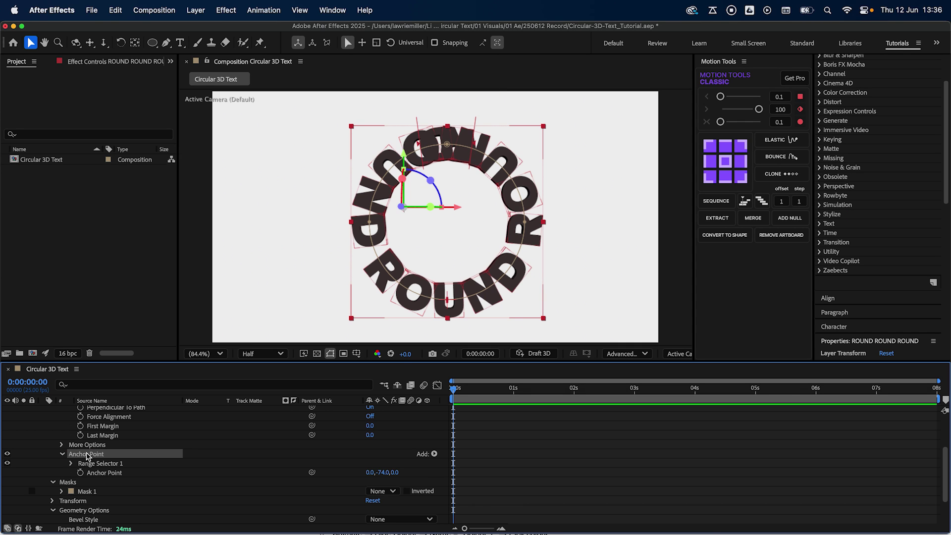
Add a Rotation animator named Rotation constant with X Rotation set to 90°.
{"action": "scroll", "coordinate": [86, 455], "scroll_direction": "up", "scroll_amount": 3}
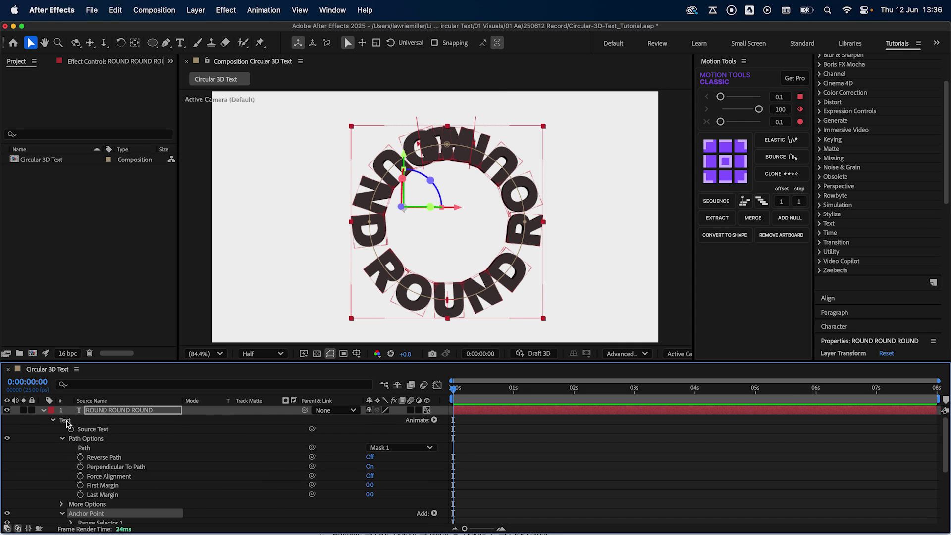
{"action": "left_click", "coordinate": [434, 420]}
{"action": "left_click", "coordinate": [466, 403]}
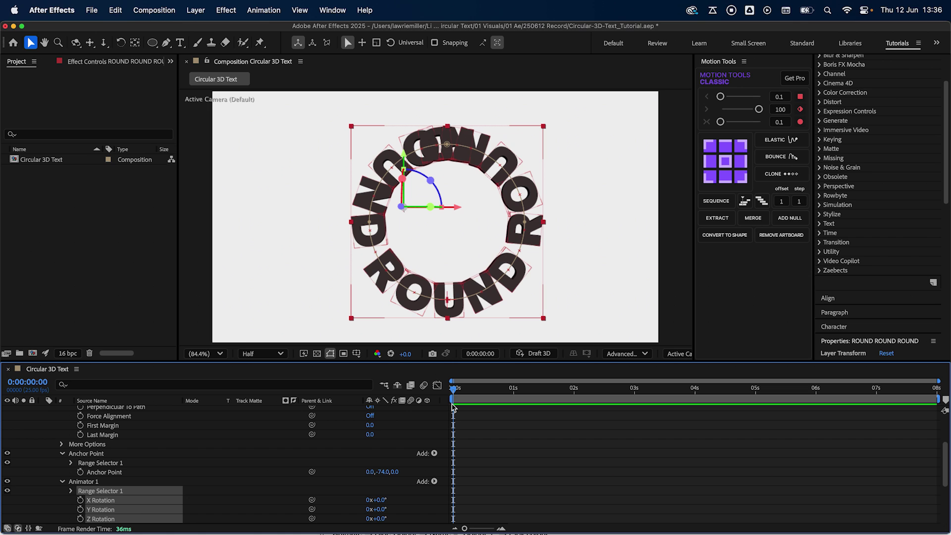
{"action": "left_click", "coordinate": [63, 453]}
{"action": "left_click", "coordinate": [83, 463]}
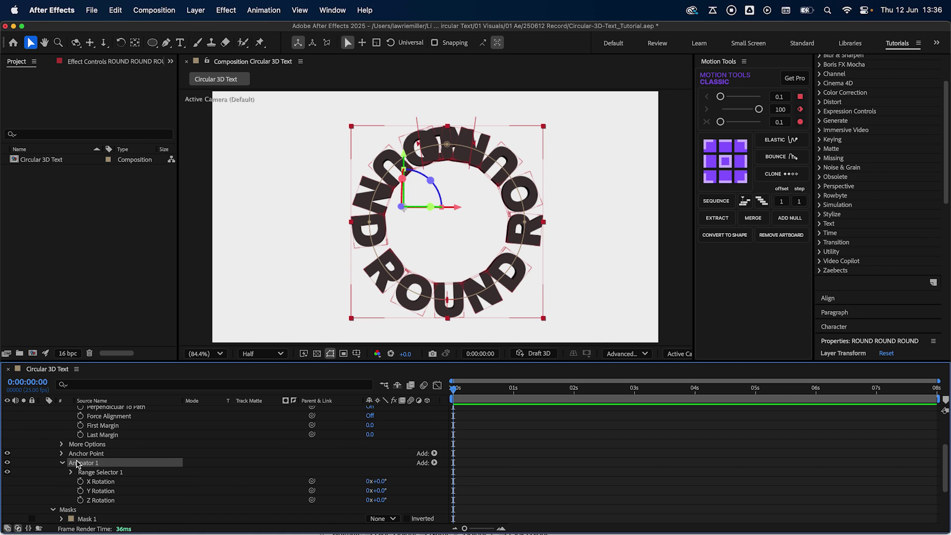
{"action": "key", "text": "Return"}
{"action": "type", "text": "Rotation constant"}
{"action": "key", "text": "Return"}
{"action": "left_click", "coordinate": [380, 481]}
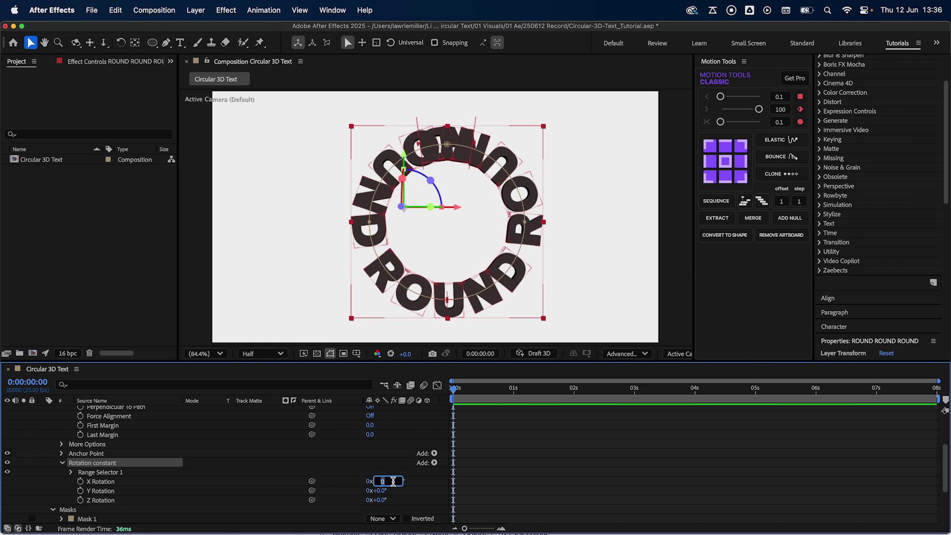
{"action": "type", "text": "90"}
{"action": "key", "text": "Return"}
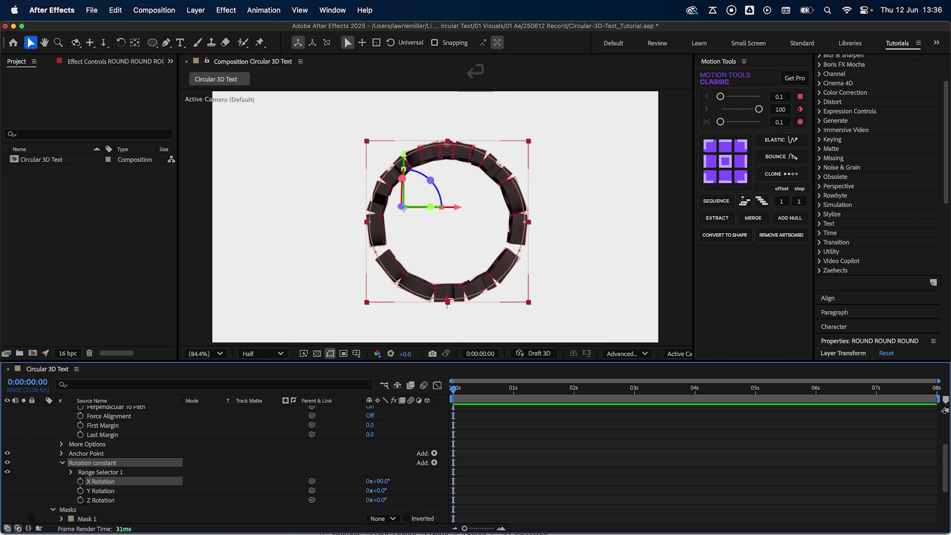
Tilt the whole ring back by setting the layer's X Rotation to −67°.
{"action": "scroll", "coordinate": [52, 411], "scroll_direction": "up", "scroll_amount": 3}
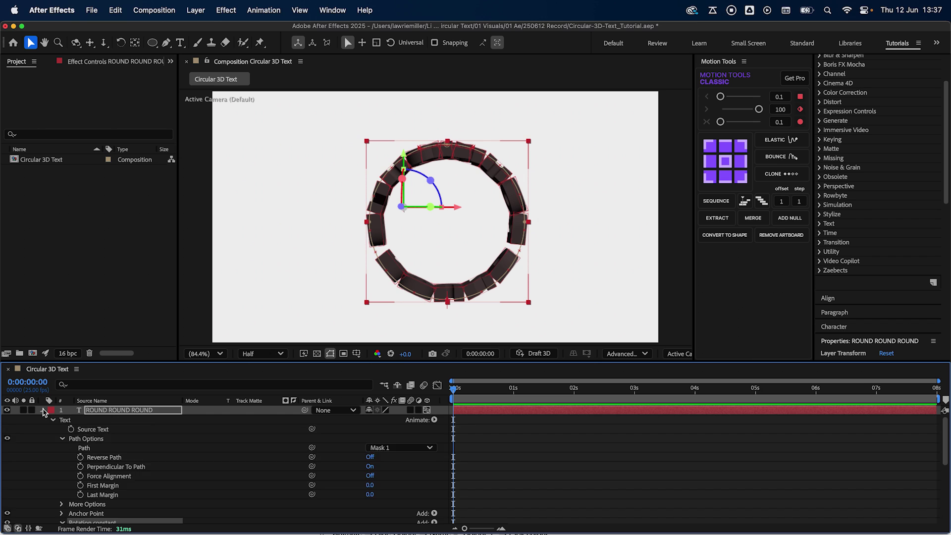
{"action": "left_click", "coordinate": [43, 411]}
{"action": "left_click", "coordinate": [116, 410]}
{"action": "key", "text": "r"}
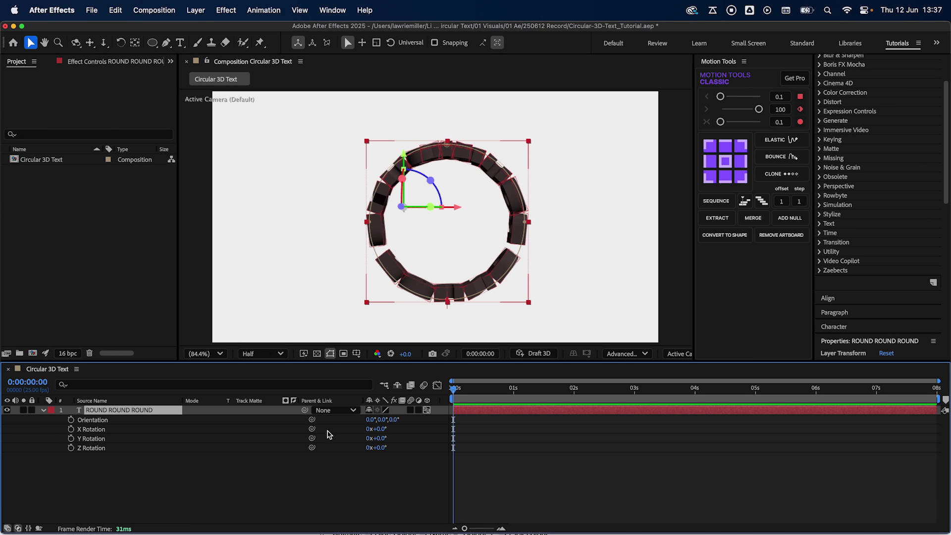
{"action": "left_click_drag", "start_coordinate": [376, 429], "coordinate": [344, 430]}
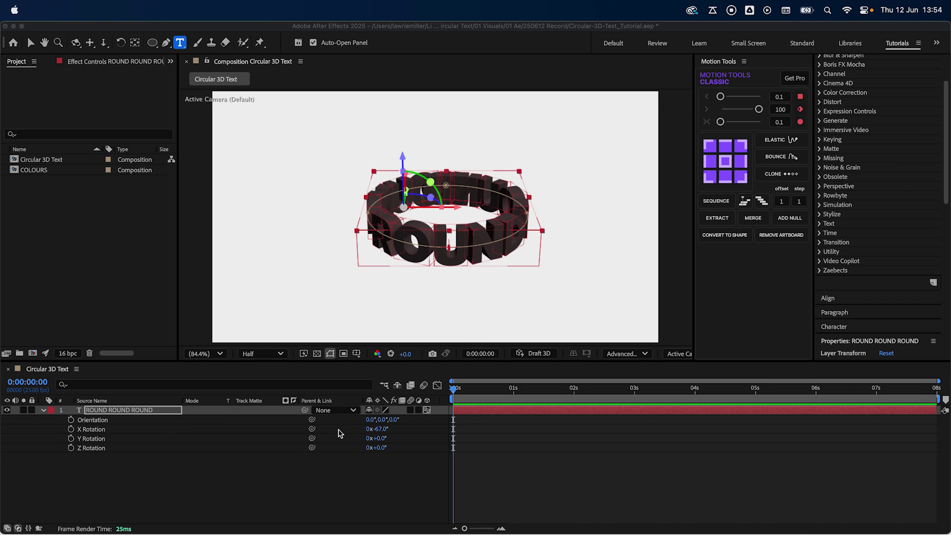
Centre the text layer's anchor point on the ring with Opt+Cmd+Home.
{"action": "left_click", "coordinate": [115, 411]}
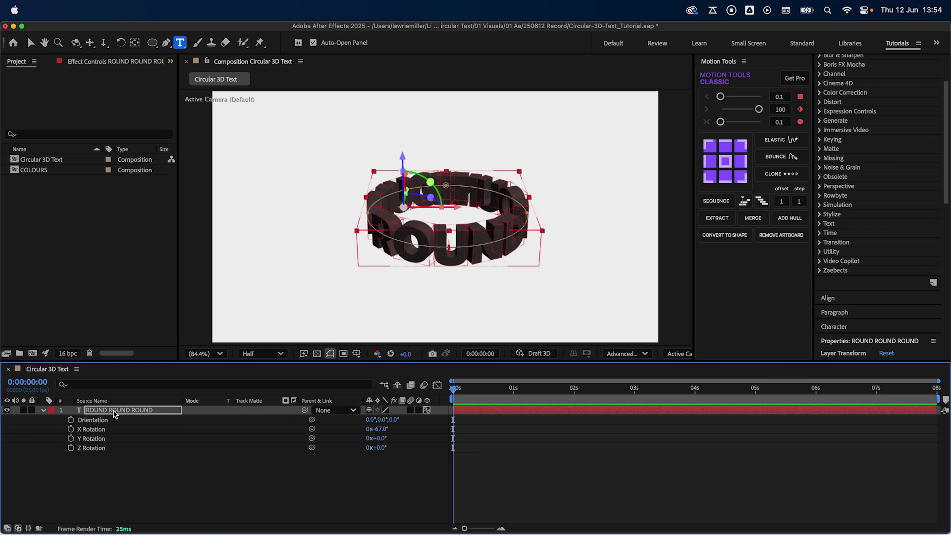
{"action": "left_click", "coordinate": [43, 410]}
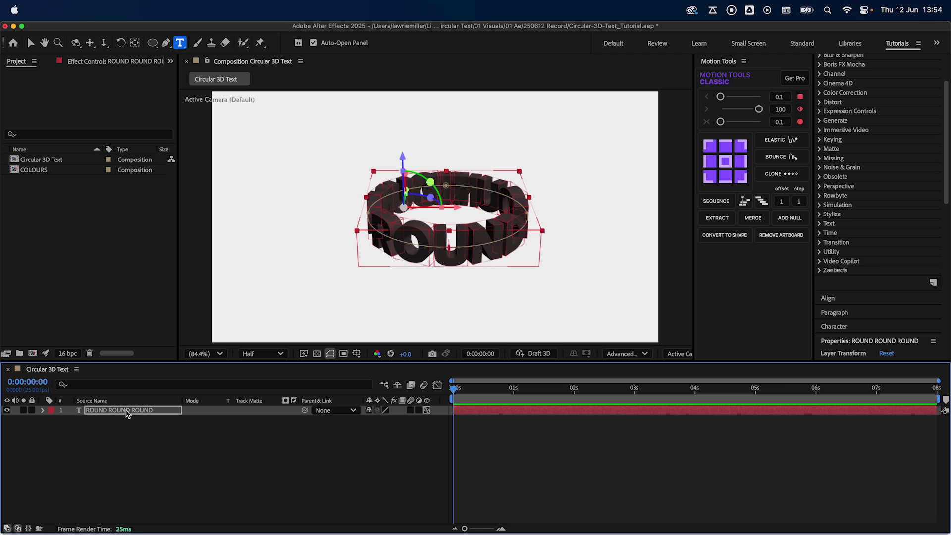
{"action": "left_click", "coordinate": [129, 411]}
{"action": "key", "text": "alt+super+bracketleft"}
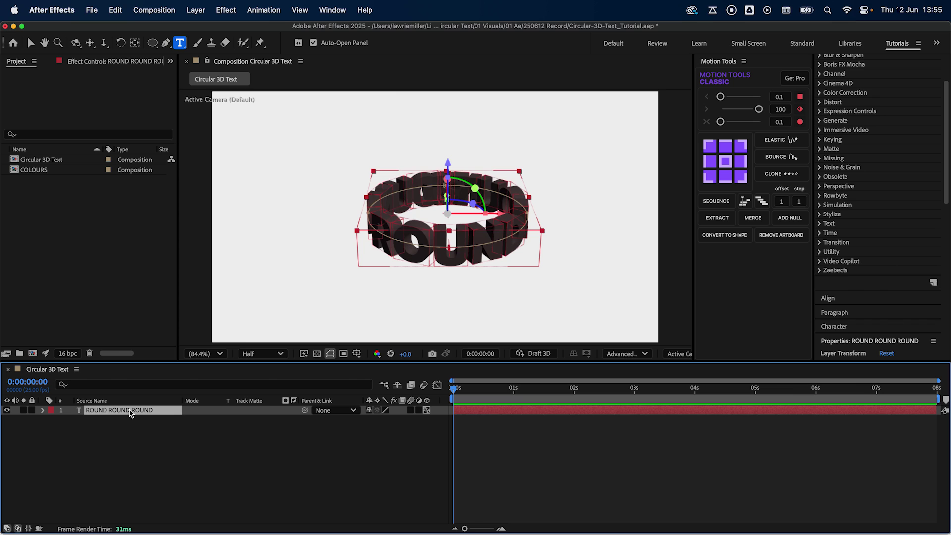
Set the ring text to 177 px and spin the ring to orientation 359.5°, 356.3°, 23.7°.
{"action": "double_click", "coordinate": [130, 410]}
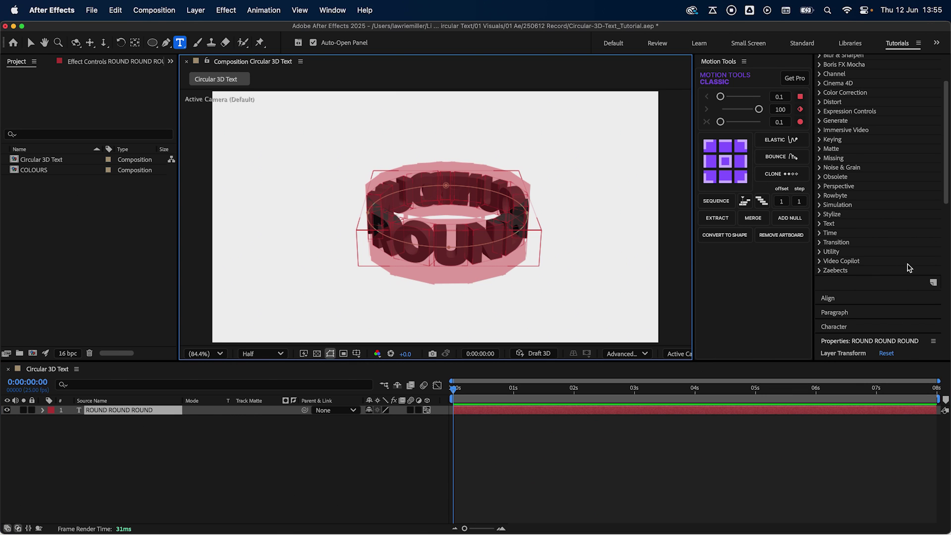
{"action": "scroll", "coordinate": [909, 268], "scroll_direction": "down", "scroll_amount": 8}
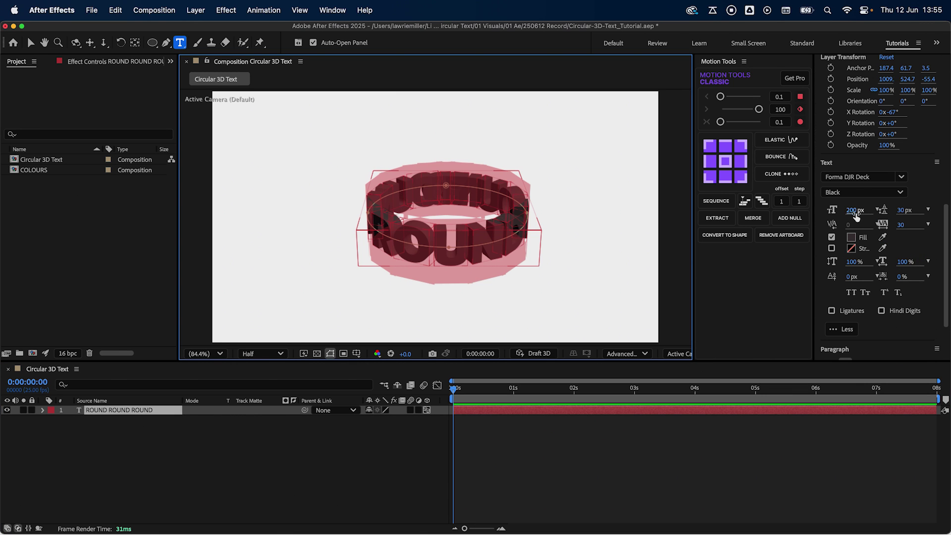
{"action": "left_click", "coordinate": [855, 210]}
{"action": "key", "text": "Down"}
{"action": "key", "text": "Down"}
{"action": "key", "text": "Down"}
{"action": "key", "text": "Down"}
{"action": "key", "text": "Down"}
{"action": "key", "text": "Down"}
{"action": "key", "text": "Down"}
{"action": "key", "text": "Down"}
{"action": "key", "text": "Down"}
{"action": "key", "text": "Down"}
{"action": "key", "text": "Down"}
{"action": "key", "text": "Down"}
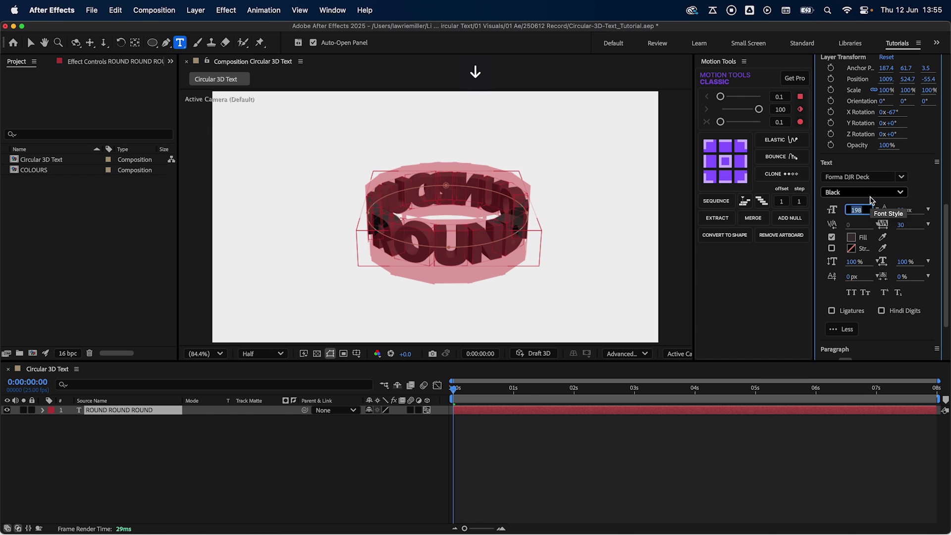
{"action": "key", "text": "Down"}
{"action": "key", "text": "Down"}
{"action": "key", "text": "Down"}
{"action": "key", "text": "Down"}
{"action": "key", "text": "Down"}
{"action": "key", "text": "Down"}
{"action": "key", "text": "Down"}
{"action": "key", "text": "Down"}
{"action": "key", "text": "Down"}
{"action": "key", "text": "Down"}
{"action": "key", "text": "Down"}
{"action": "key", "text": "Down"}
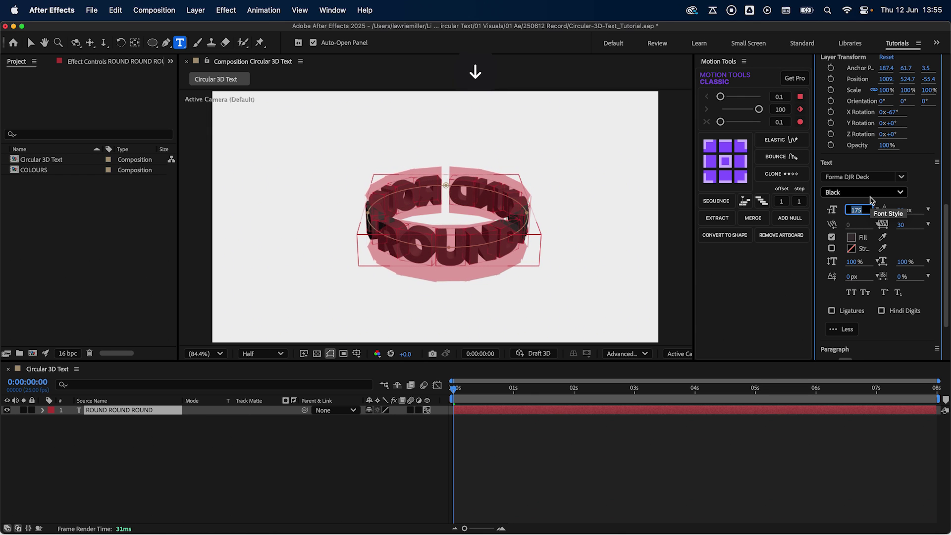
{"action": "key", "text": "Up"}
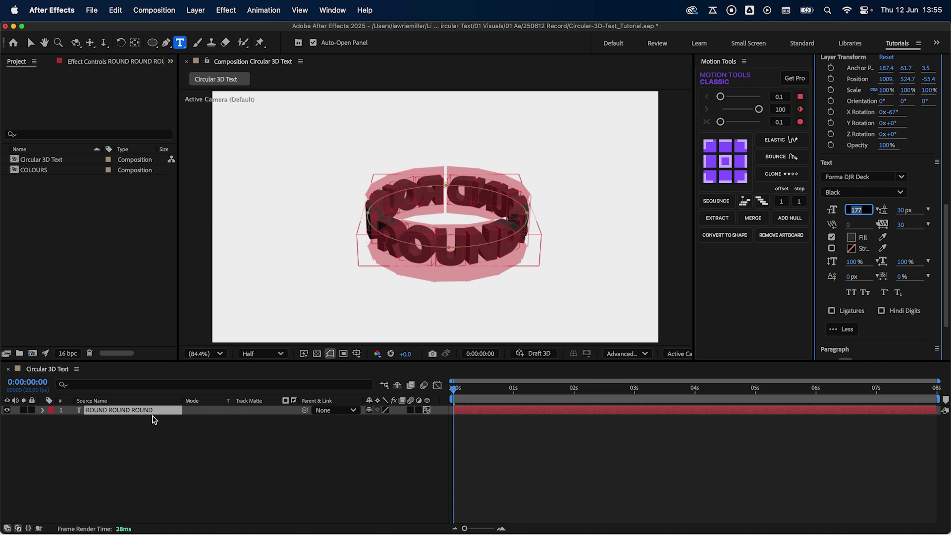
{"action": "left_click", "coordinate": [151, 411]}
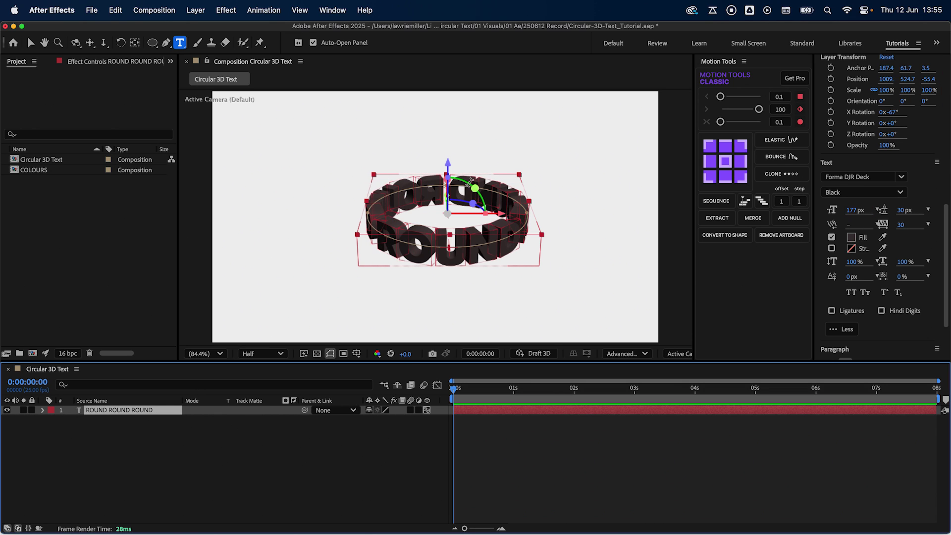
{"action": "key", "text": "v"}
{"action": "left_click_drag", "start_coordinate": [469, 182], "coordinate": [468, 205]}
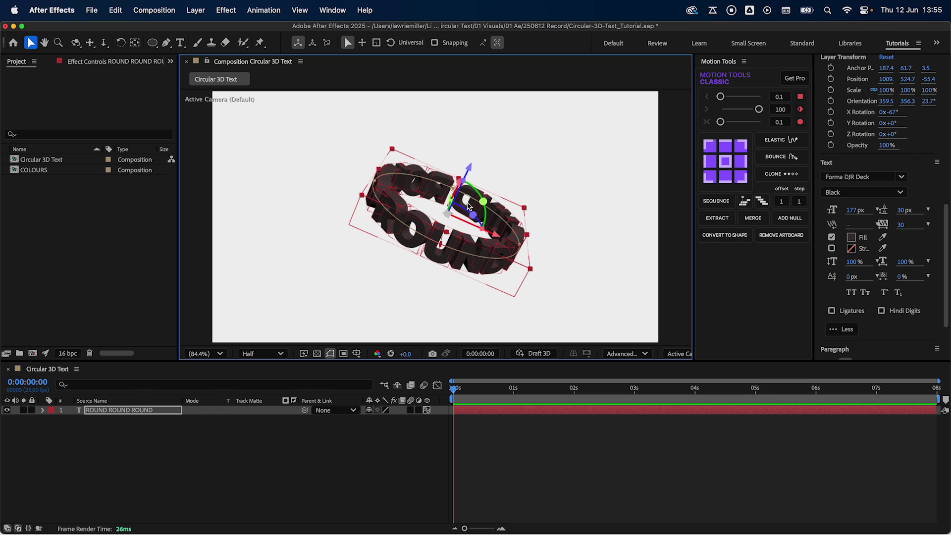
Undo the ring rotation back to 0° and turn off Accepts Lights for the text.
{"action": "key", "text": "super+z"}
{"action": "key", "text": "super+z"}
{"action": "key", "text": "super+z"}
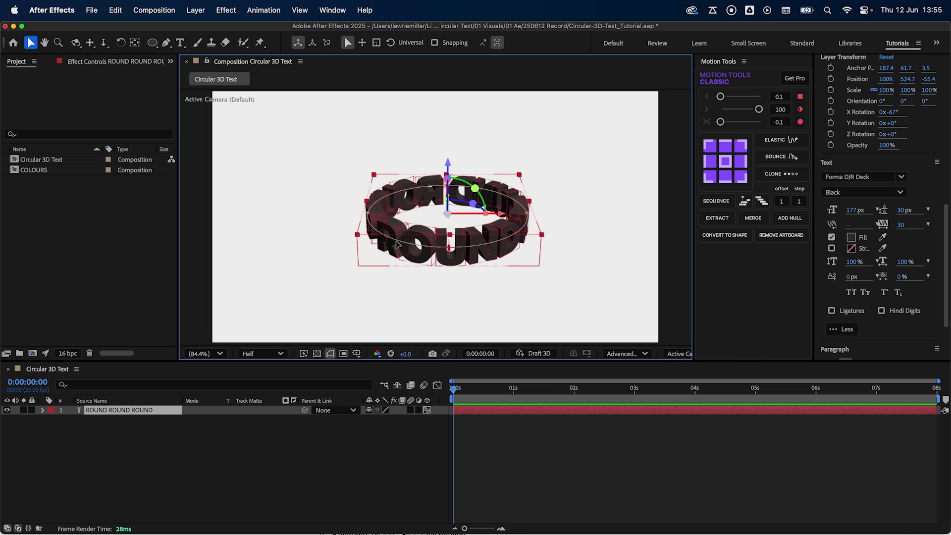
{"action": "left_click", "coordinate": [42, 410]}
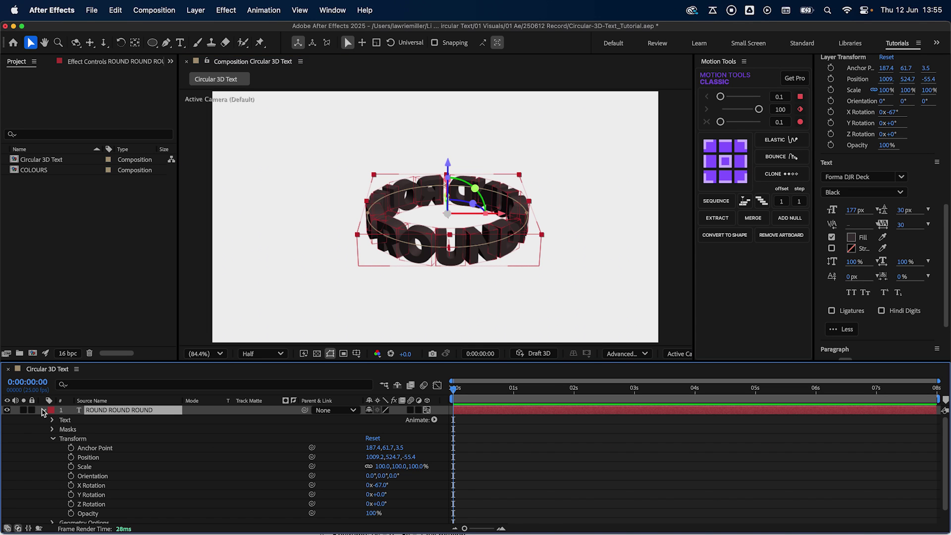
{"action": "left_click", "coordinate": [53, 439]}
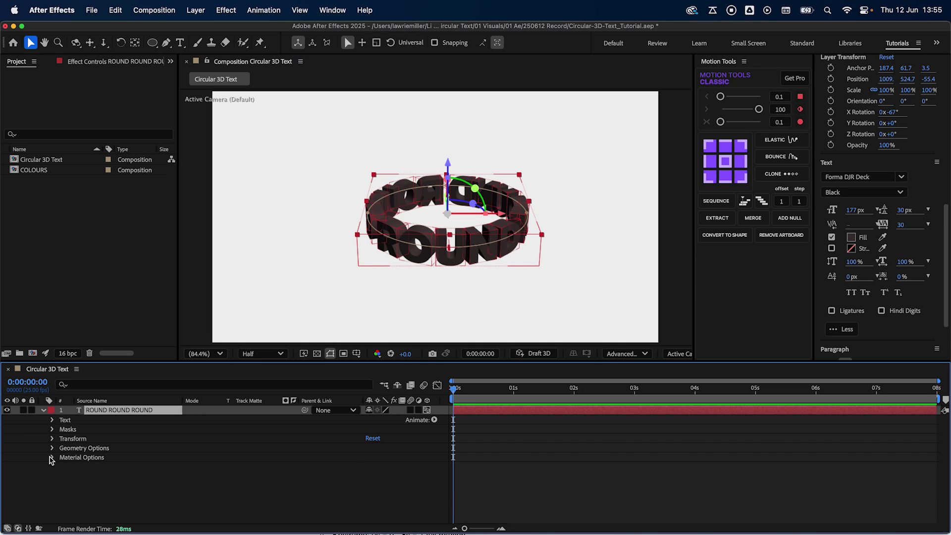
{"action": "left_click", "coordinate": [51, 458]}
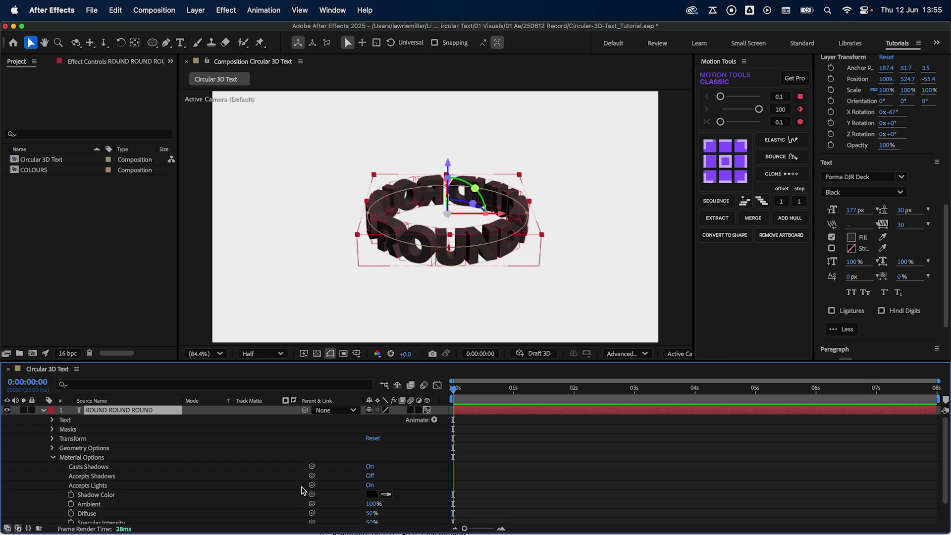
{"action": "left_click", "coordinate": [369, 485]}
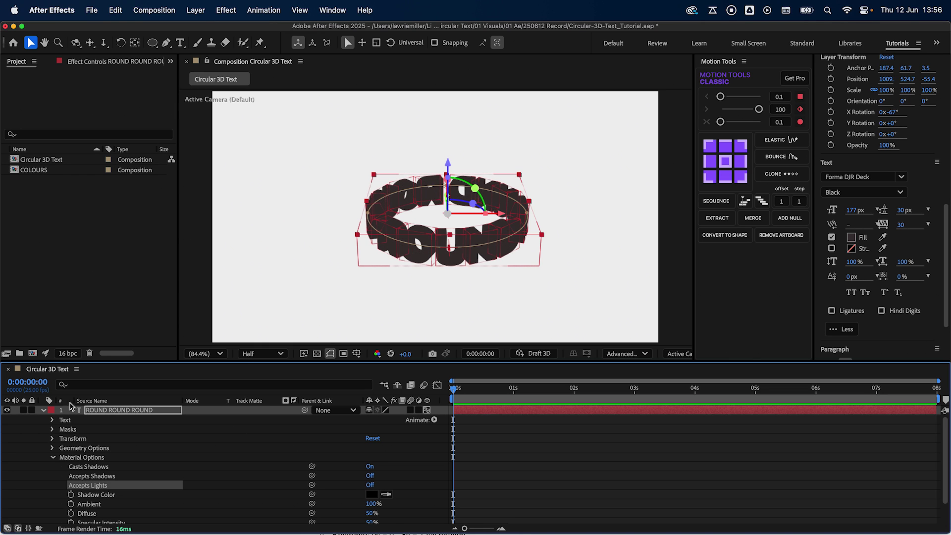
Add the COLOURS composition as a layer and move it above the ring to Y 232.1.
{"action": "left_click", "coordinate": [44, 410]}
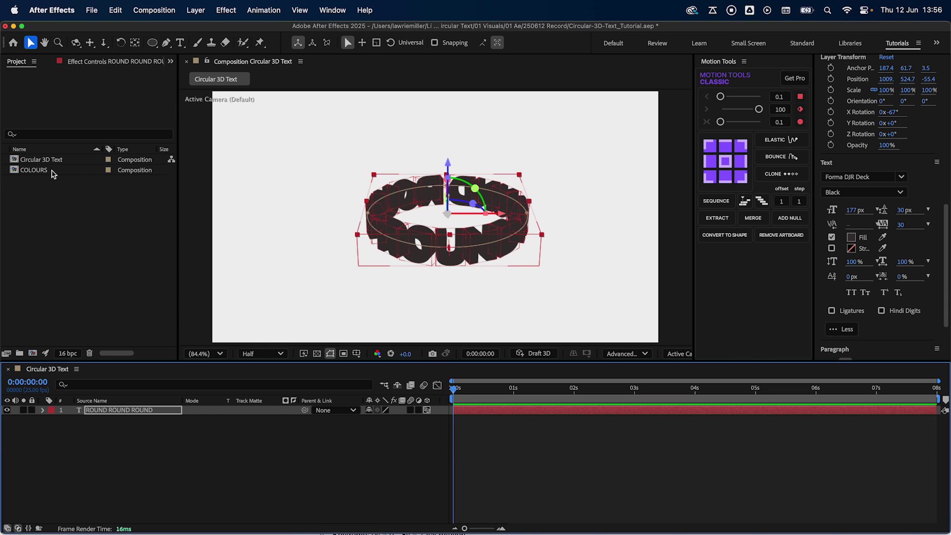
{"action": "left_click_drag", "start_coordinate": [51, 170], "coordinate": [122, 411]}
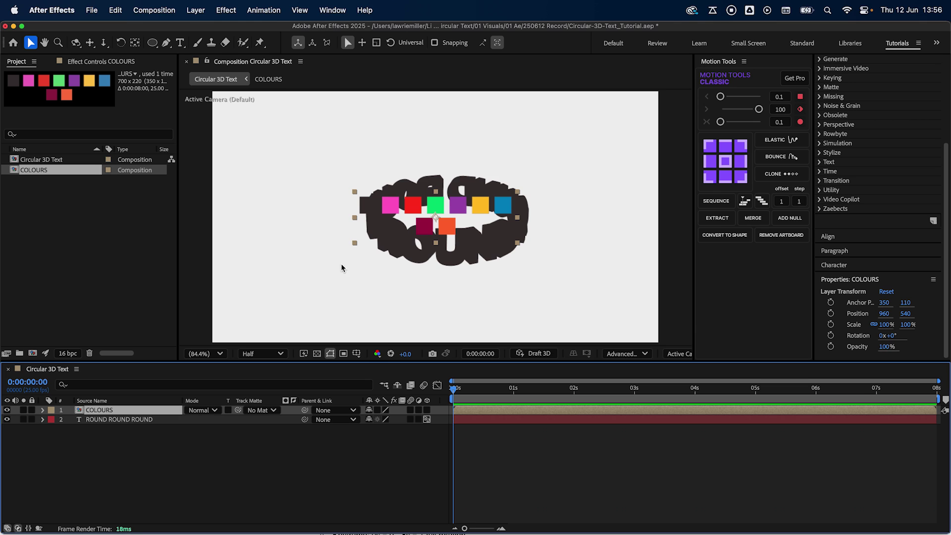
{"action": "left_click_drag", "start_coordinate": [459, 203], "coordinate": [453, 132]}
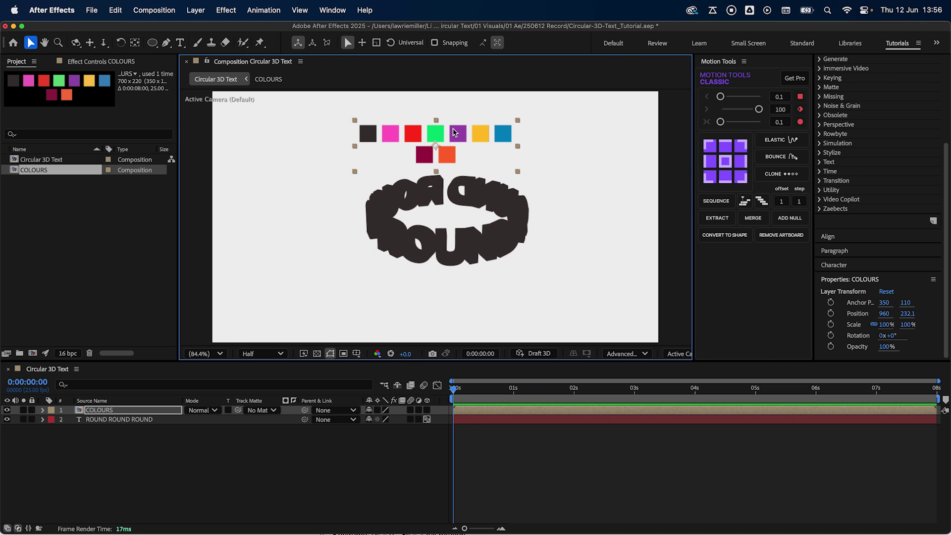
Add a Side Color RGB animator and sample the pink palette swatch as its colour.
{"action": "left_click", "coordinate": [43, 420]}
{"action": "left_click", "coordinate": [434, 429]}
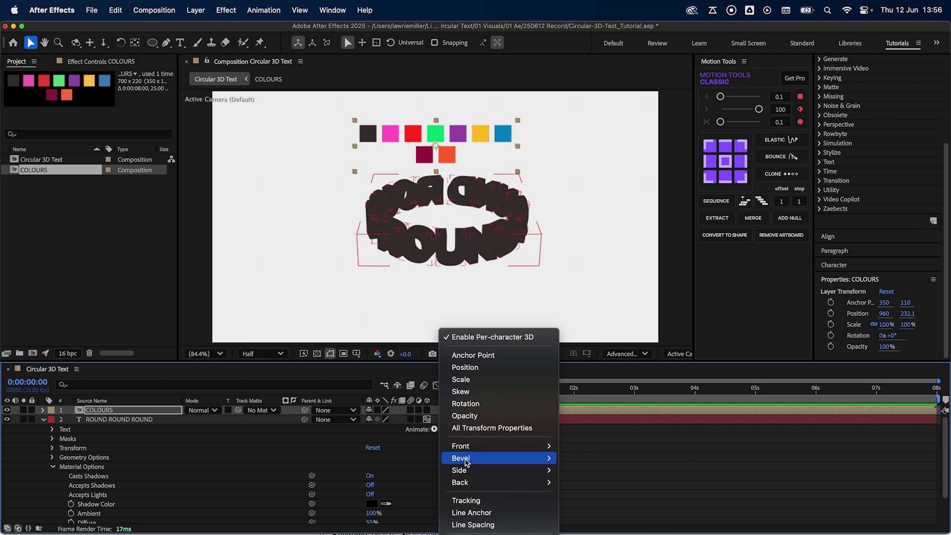
{"action": "mouse_move", "coordinate": [475, 470]}
{"action": "mouse_move", "coordinate": [590, 442]}
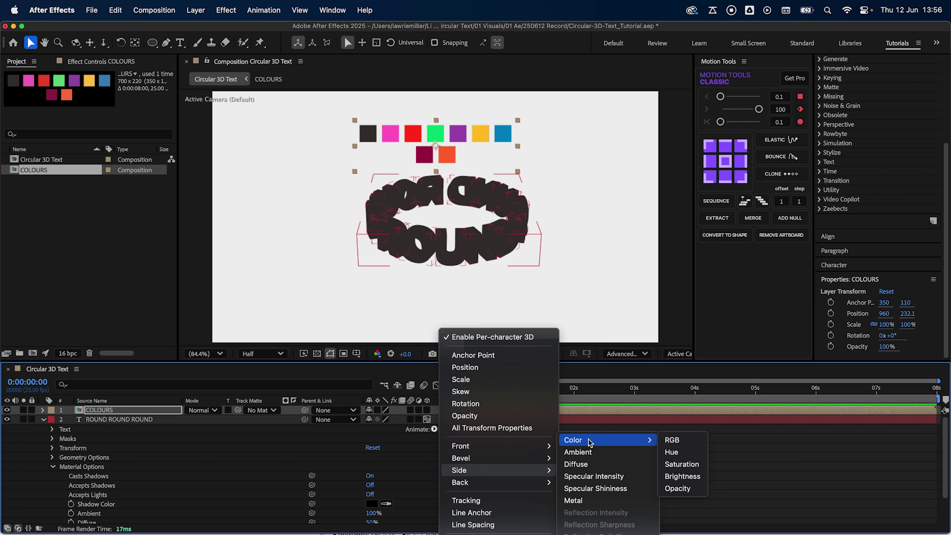
{"action": "left_click", "coordinate": [680, 440]}
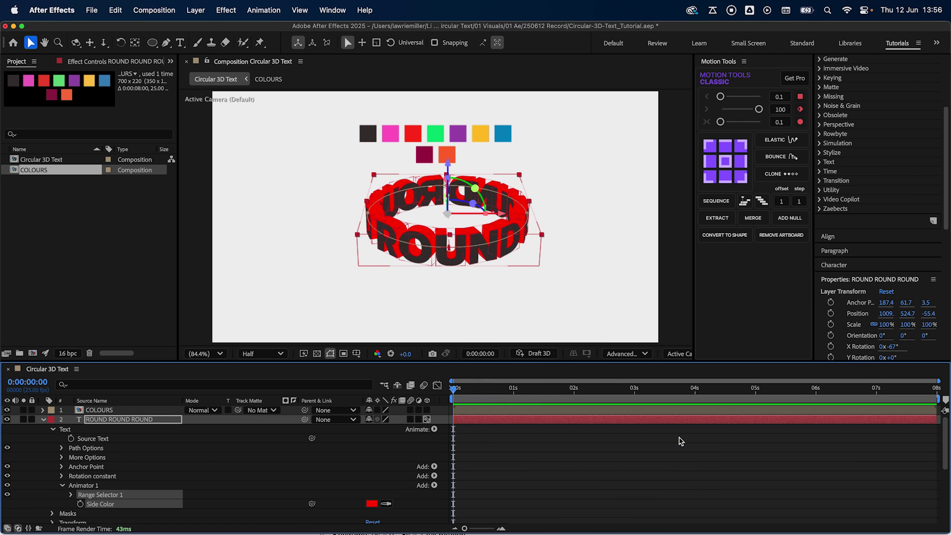
{"action": "left_click", "coordinate": [385, 503]}
{"action": "left_click", "coordinate": [391, 136]}
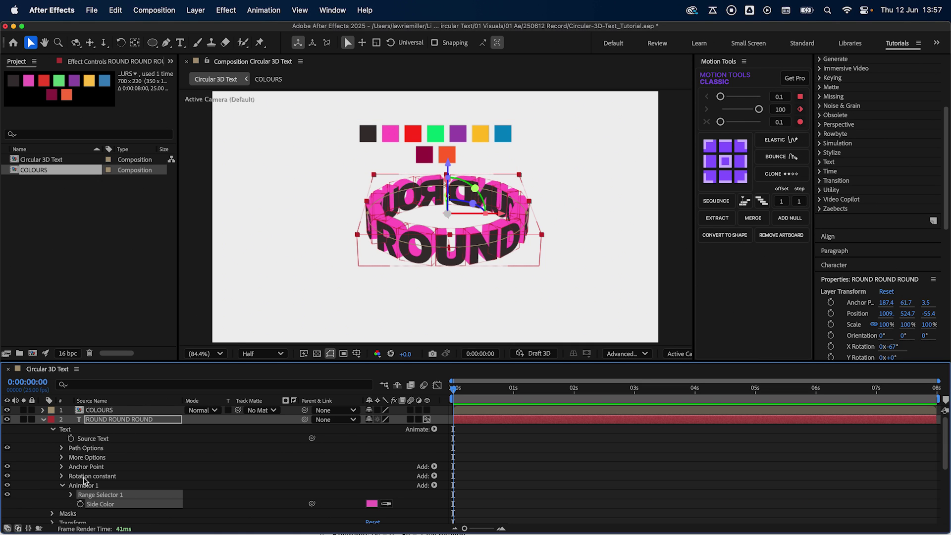
Set the range selector's Smoothness to 0% and End to 32%.
{"action": "left_click", "coordinate": [72, 495]}
{"action": "scroll", "coordinate": [164, 453], "scroll_direction": "down", "scroll_amount": 5}
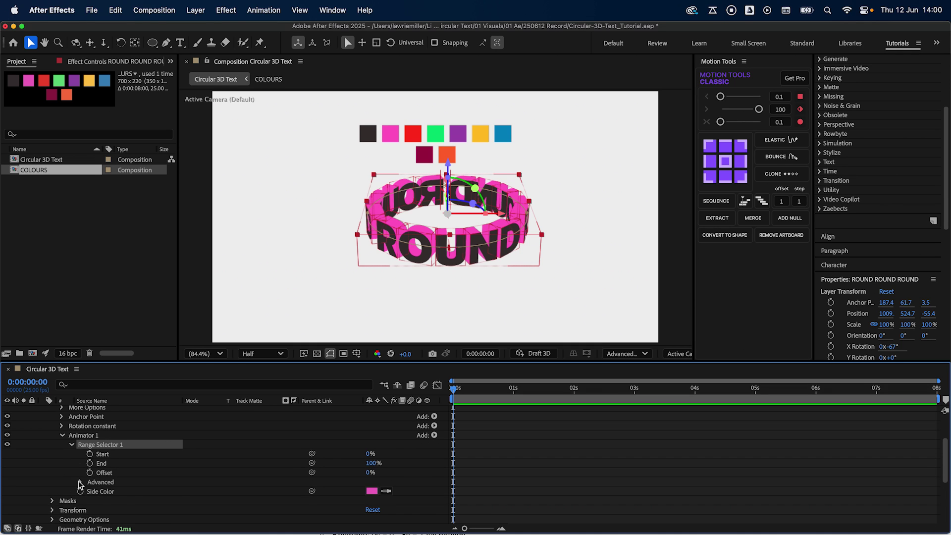
{"action": "left_click", "coordinate": [80, 483]}
{"action": "scroll", "coordinate": [81, 485], "scroll_direction": "down", "scroll_amount": 5}
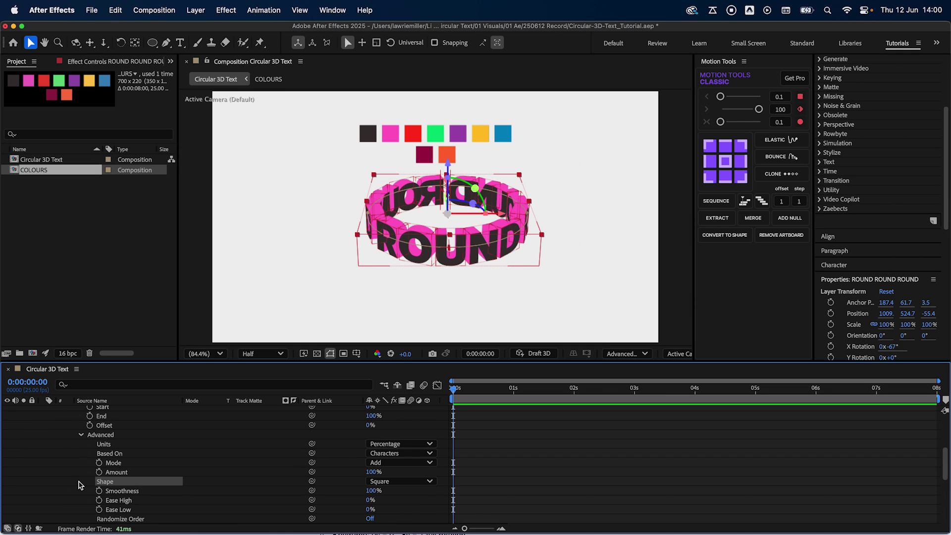
{"action": "left_click", "coordinate": [371, 491]}
{"action": "type", "text": "0"}
{"action": "key", "text": "Return"}
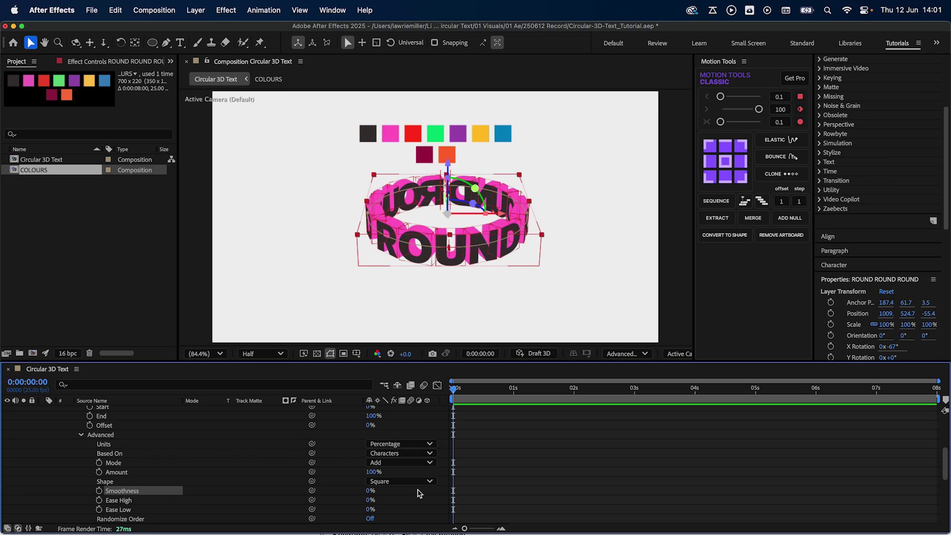
{"action": "scroll", "coordinate": [146, 438], "scroll_direction": "up", "scroll_amount": 2}
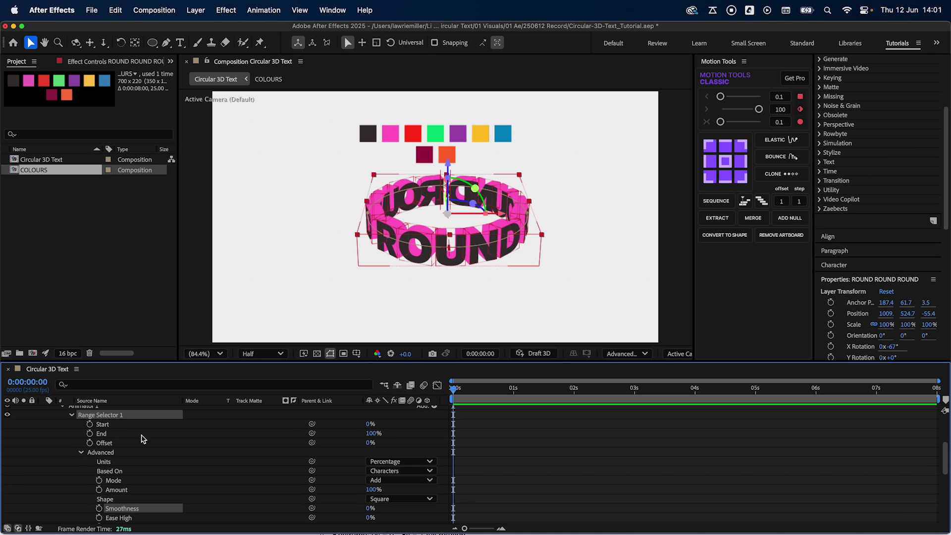
{"action": "left_click_drag", "start_coordinate": [369, 434], "coordinate": [336, 434]}
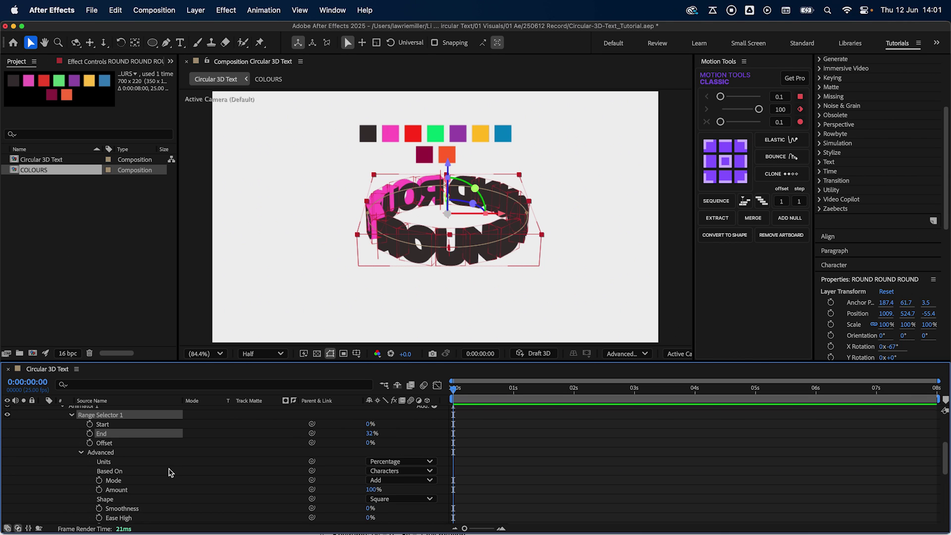
Rename Animator 1 to Colour 1 and duplicate it twice.
{"action": "scroll", "coordinate": [171, 473], "scroll_direction": "up", "scroll_amount": 1}
{"action": "left_click", "coordinate": [60, 418]}
{"action": "left_click", "coordinate": [86, 418]}
{"action": "key", "text": "Return"}
{"action": "type", "text": "Colour 1"}
{"action": "key", "text": "Return"}
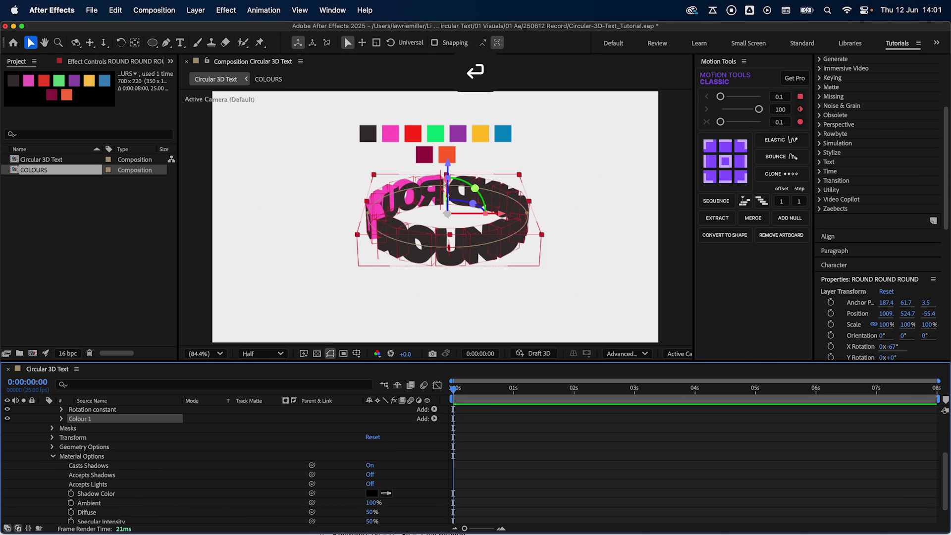
{"action": "key", "text": "super+d"}
{"action": "key", "text": "super+d"}
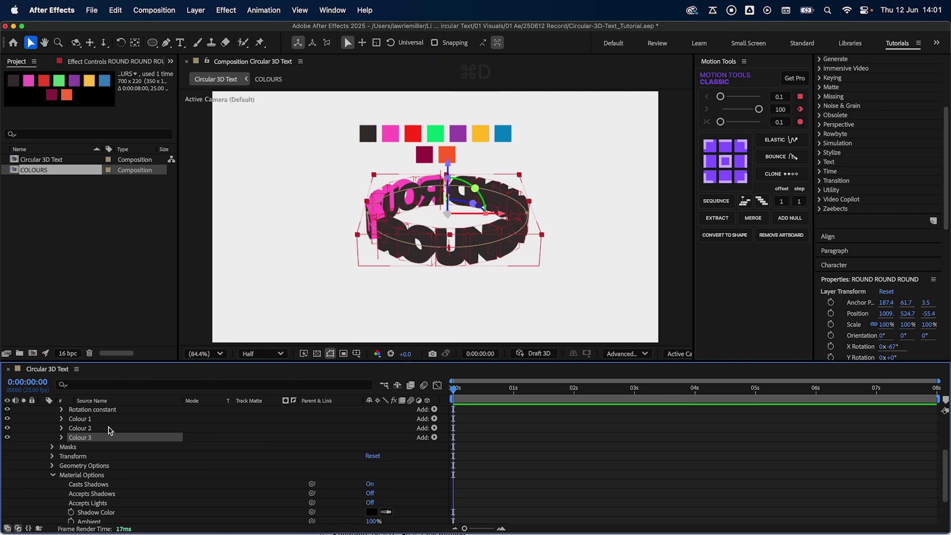
Set Colour 2's range selector Offset to 35%.
{"action": "left_click", "coordinate": [60, 428]}
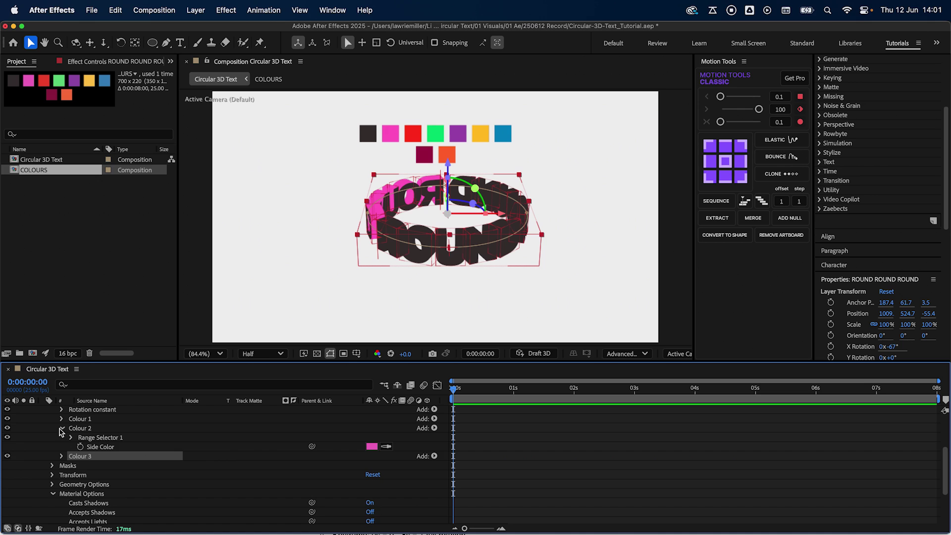
{"action": "left_click", "coordinate": [72, 438]}
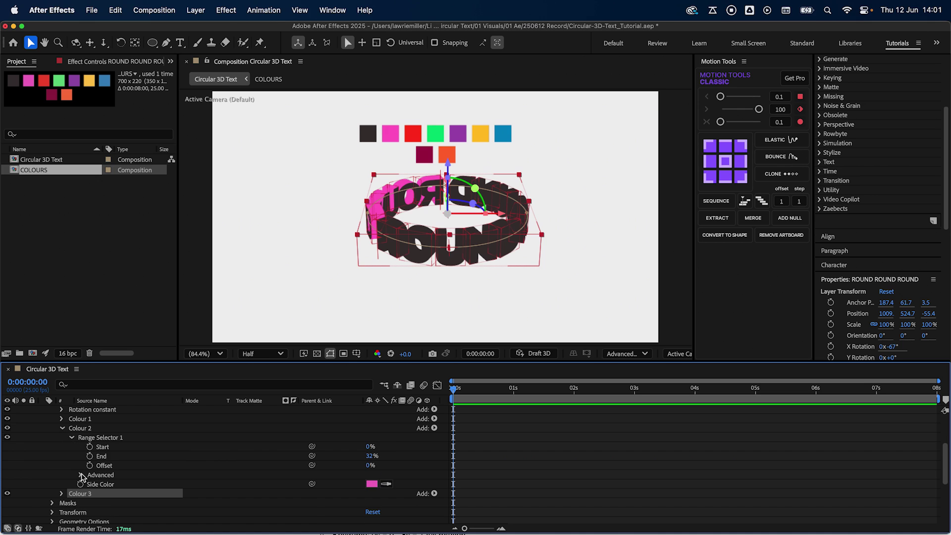
{"action": "left_click", "coordinate": [372, 465]}
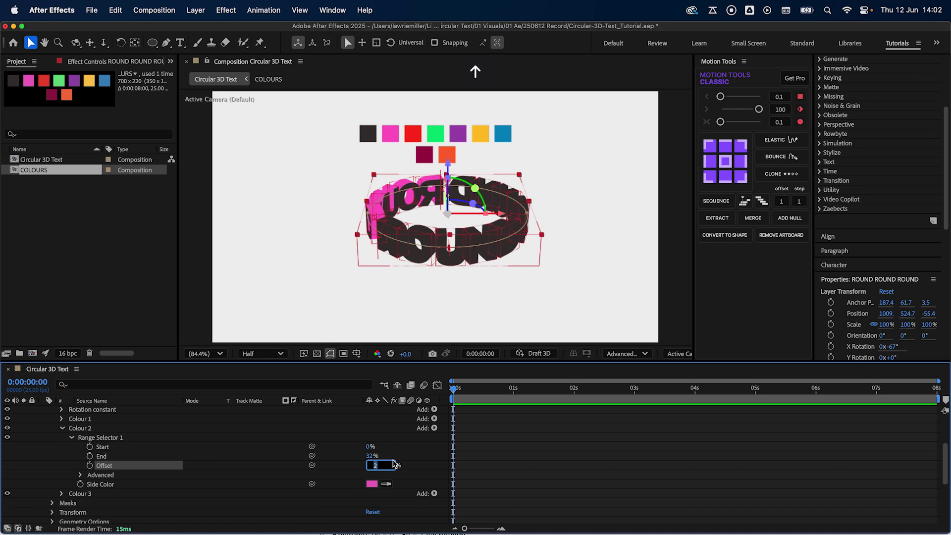
{"action": "key", "text": "Up"}
{"action": "key", "text": "Up"}
{"action": "key", "text": "Up"}
{"action": "key", "text": "Up"}
{"action": "key", "text": "Up"}
{"action": "key", "text": "Up"}
{"action": "key", "text": "Up"}
{"action": "key", "text": "Up"}
{"action": "key", "text": "Up"}
{"action": "key", "text": "Up"}
{"action": "key", "text": "shift+Up"}
{"action": "key", "text": "shift+Up"}
{"action": "key", "text": "shift+Up"}
{"action": "key", "text": "Down"}
{"action": "key", "text": "Down"}
{"action": "key", "text": "Down"}
{"action": "key", "text": "Down"}
{"action": "key", "text": "Down"}
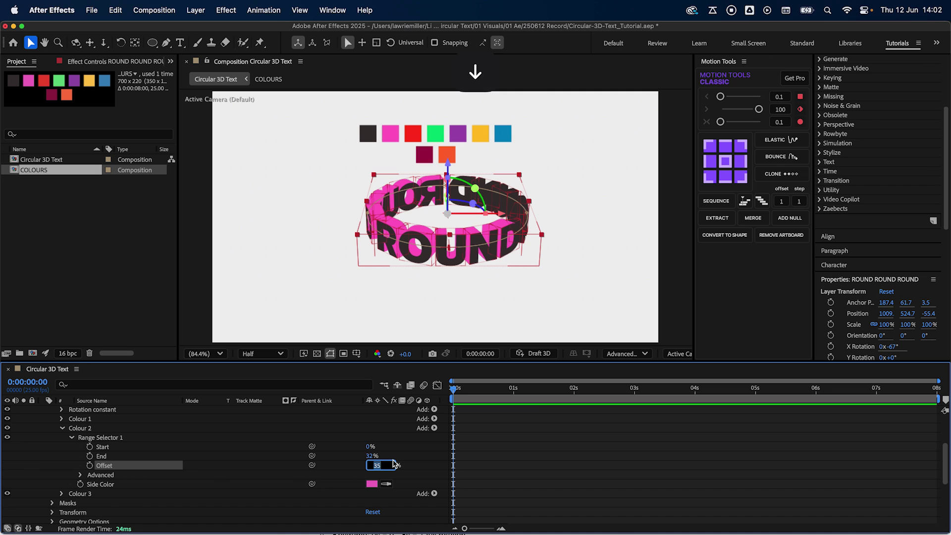
{"action": "left_click", "coordinate": [62, 428]}
Set Colour 3's range selector Offset to 70%.
{"action": "left_click", "coordinate": [61, 437]}
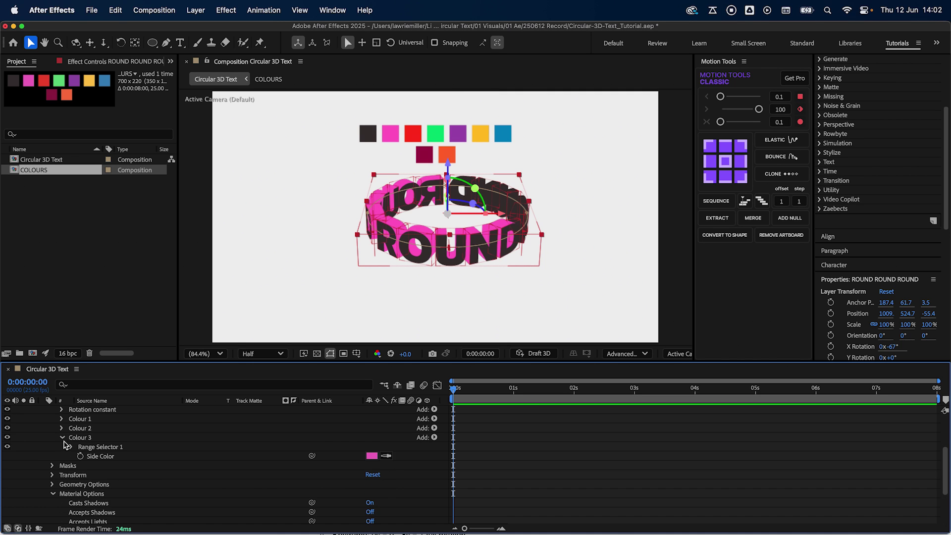
{"action": "left_click", "coordinate": [72, 447]}
{"action": "left_click", "coordinate": [369, 474]}
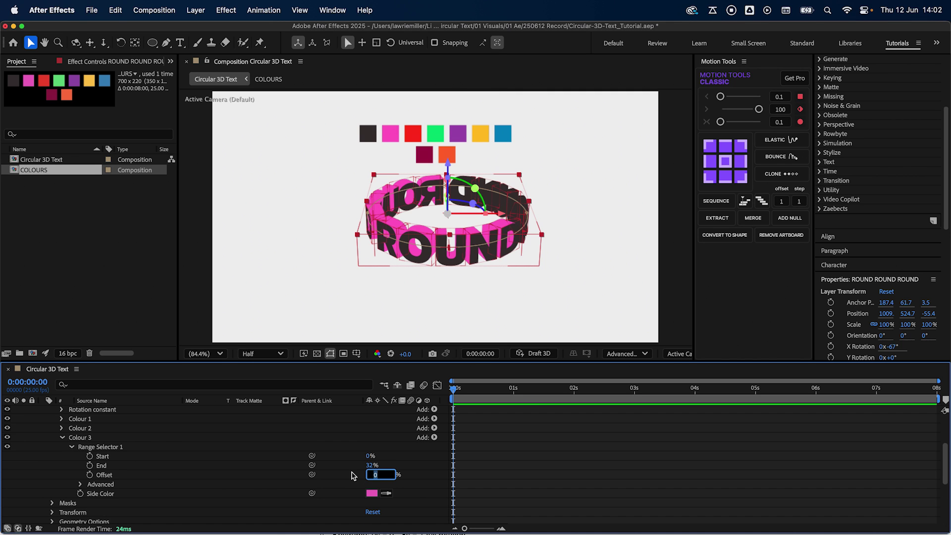
{"action": "key", "text": "shift+Up"}
{"action": "key", "text": "shift+Up"}
{"action": "key", "text": "shift+Up"}
{"action": "key", "text": "shift+Up"}
{"action": "key", "text": "shift+Up"}
{"action": "key", "text": "shift+Up"}
{"action": "key", "text": "shift+Up"}
{"action": "key", "text": "shift+Up"}
{"action": "key", "text": "shift+Down"}
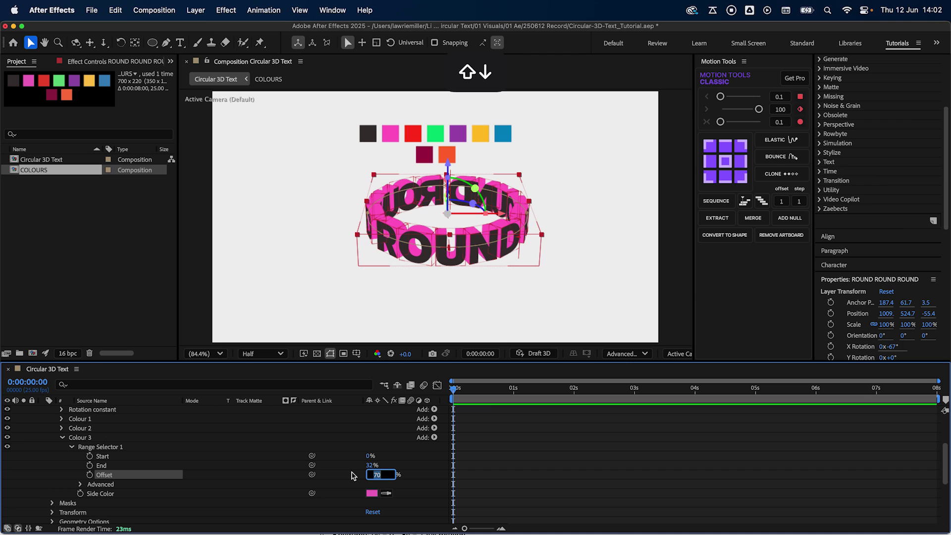
{"action": "key", "text": "Return"}
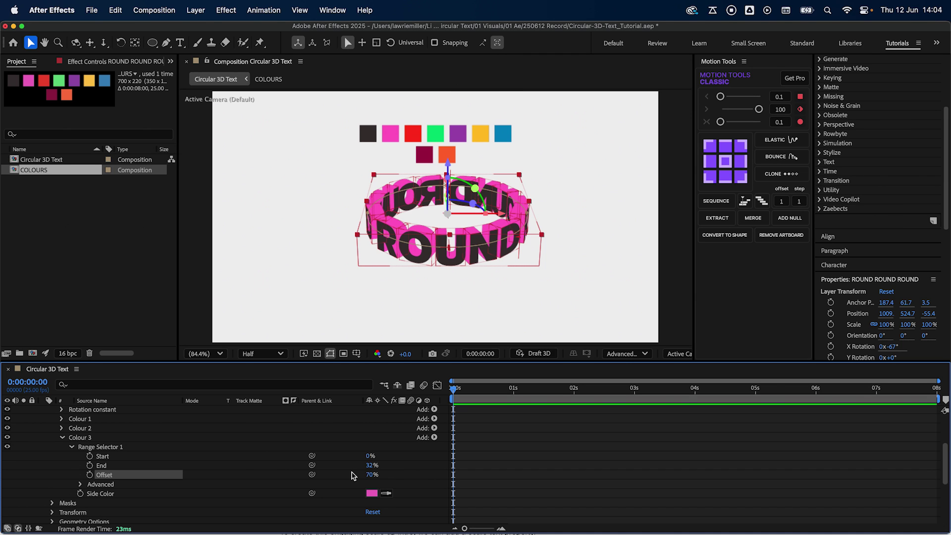
Sample green for Colour 3's side colour and red for Colour 2's side colour.
{"action": "left_click", "coordinate": [386, 493]}
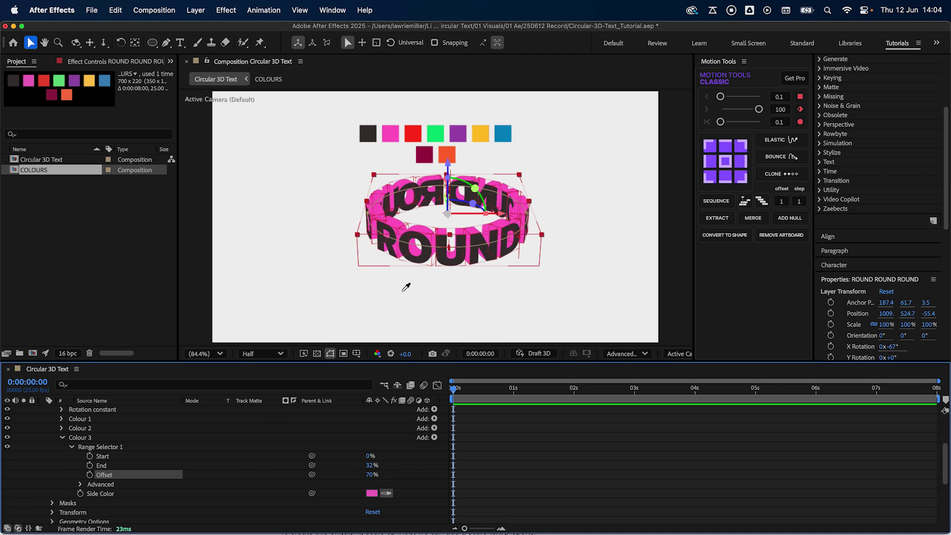
{"action": "left_click", "coordinate": [437, 132]}
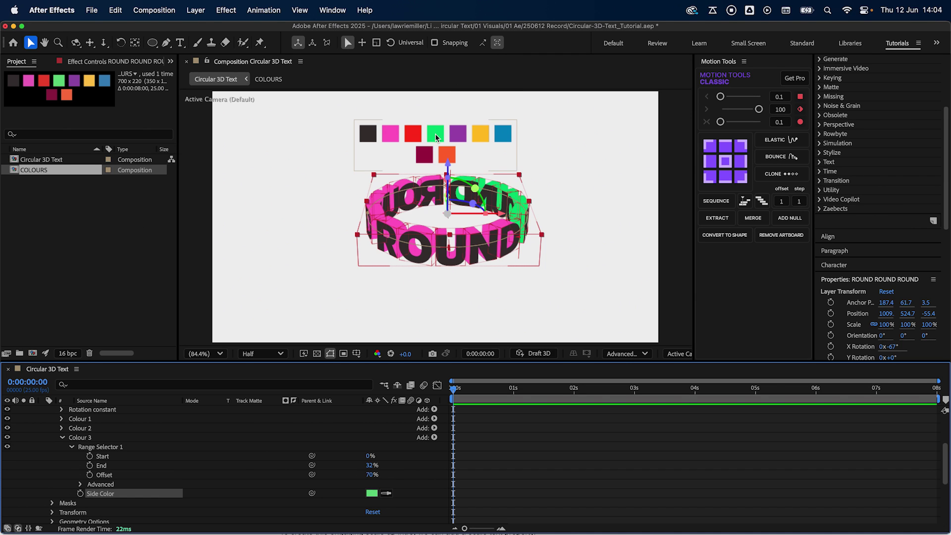
{"action": "left_click", "coordinate": [60, 428]}
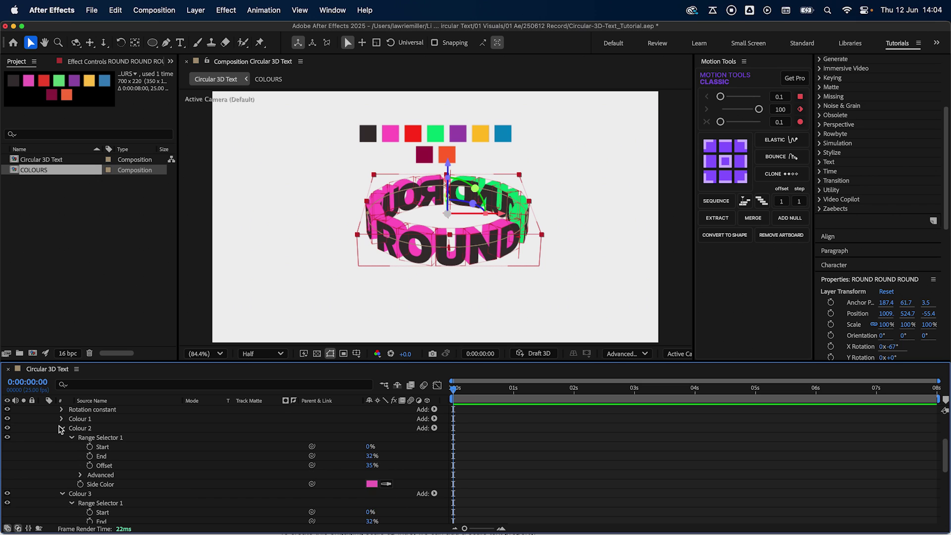
{"action": "left_click", "coordinate": [385, 483]}
{"action": "left_click", "coordinate": [418, 136]}
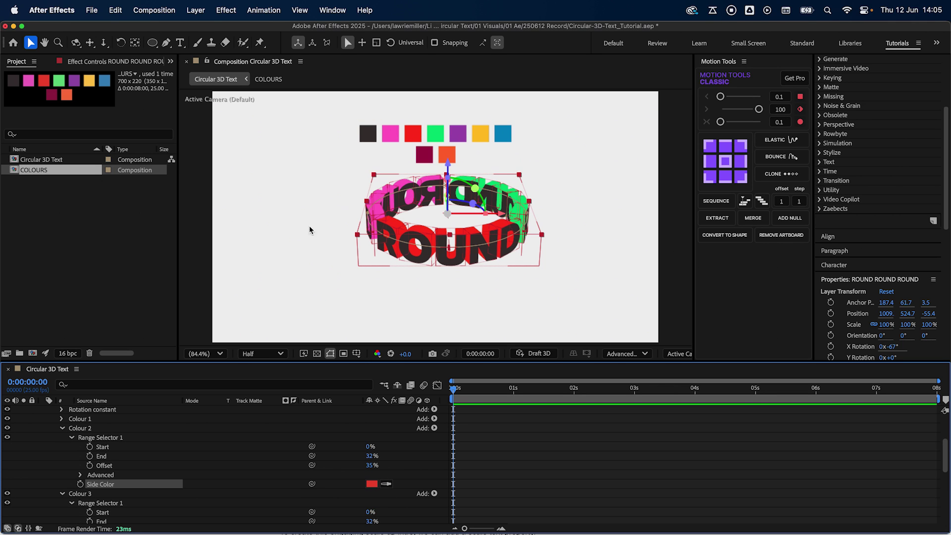
{"action": "left_click", "coordinate": [62, 429]}
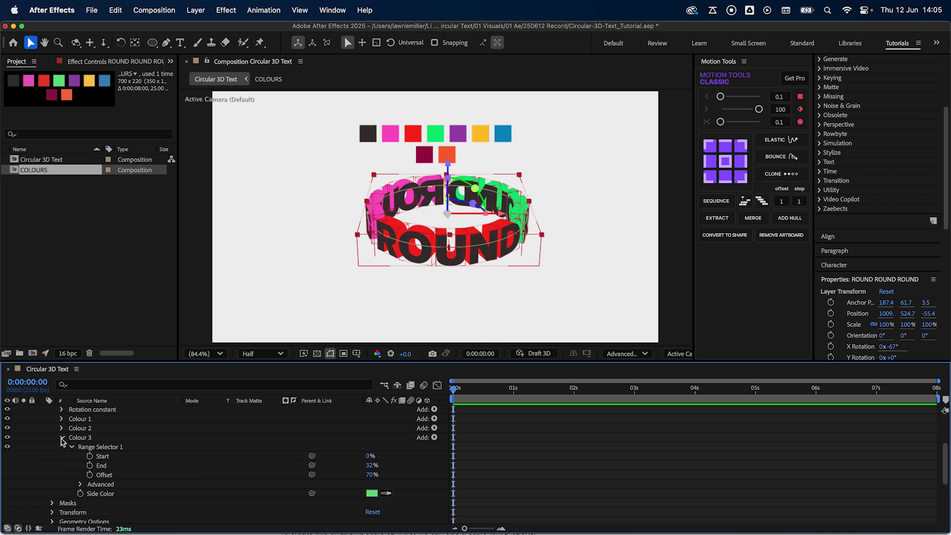
{"action": "left_click", "coordinate": [62, 439]}
{"action": "scroll", "coordinate": [128, 447], "scroll_direction": "up", "scroll_amount": 1}
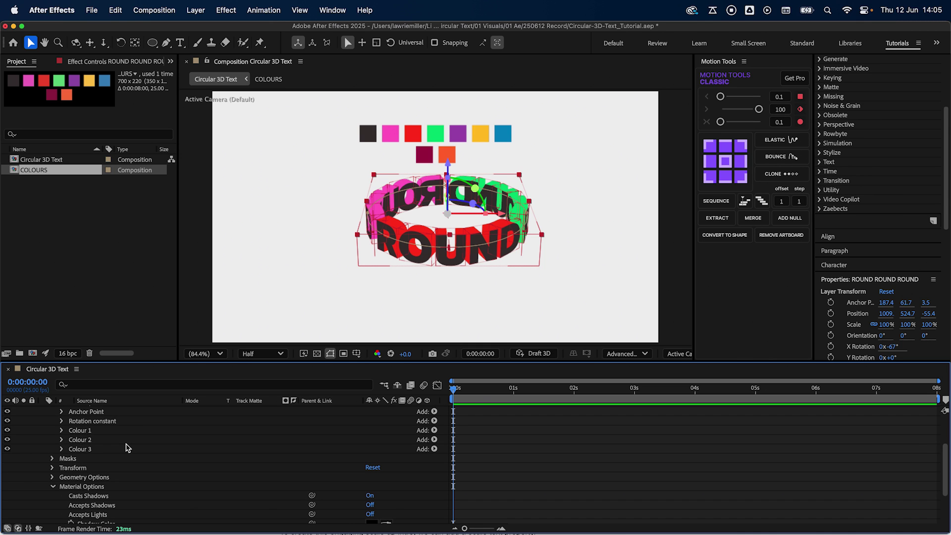
Add an RGB Front Color property to the Colour 1 animator.
{"action": "left_click", "coordinate": [132, 433]}
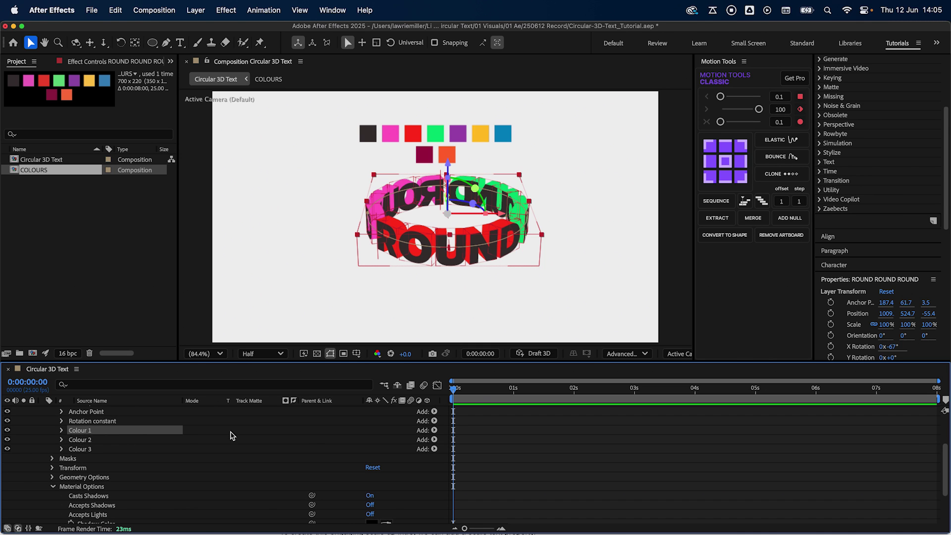
{"action": "left_click", "coordinate": [434, 430]}
{"action": "mouse_move", "coordinate": [436, 431]}
{"action": "mouse_move", "coordinate": [525, 446]}
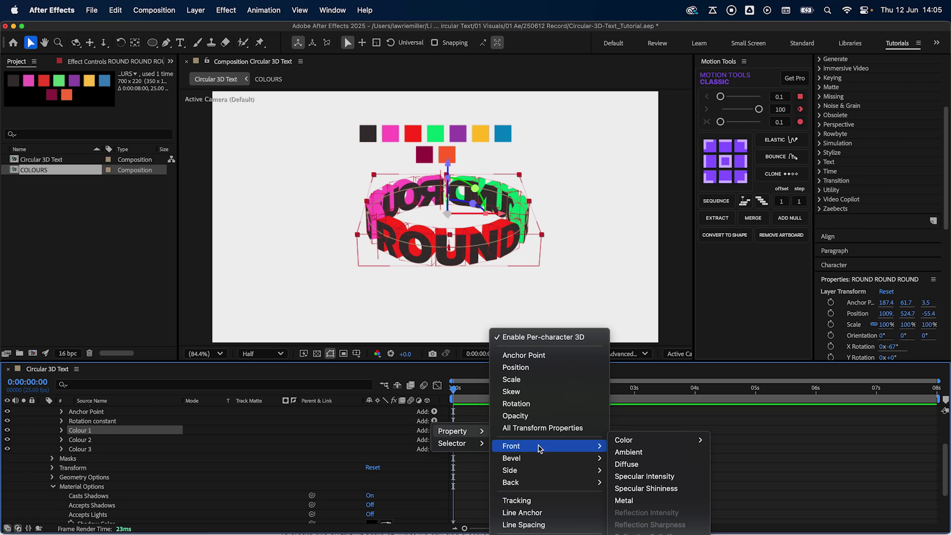
{"action": "mouse_move", "coordinate": [653, 441]}
{"action": "left_click", "coordinate": [727, 440]}
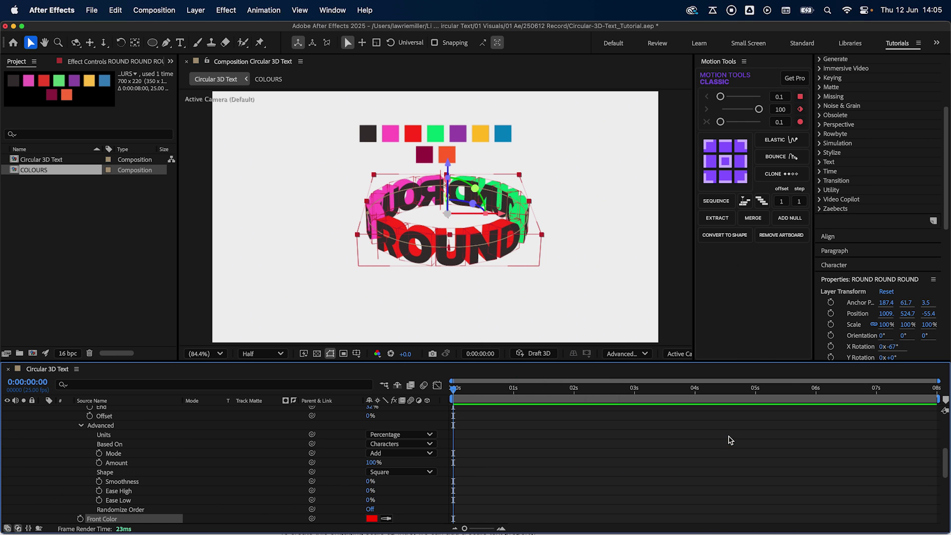
{"action": "scroll", "coordinate": [188, 442], "scroll_direction": "down", "scroll_amount": 1}
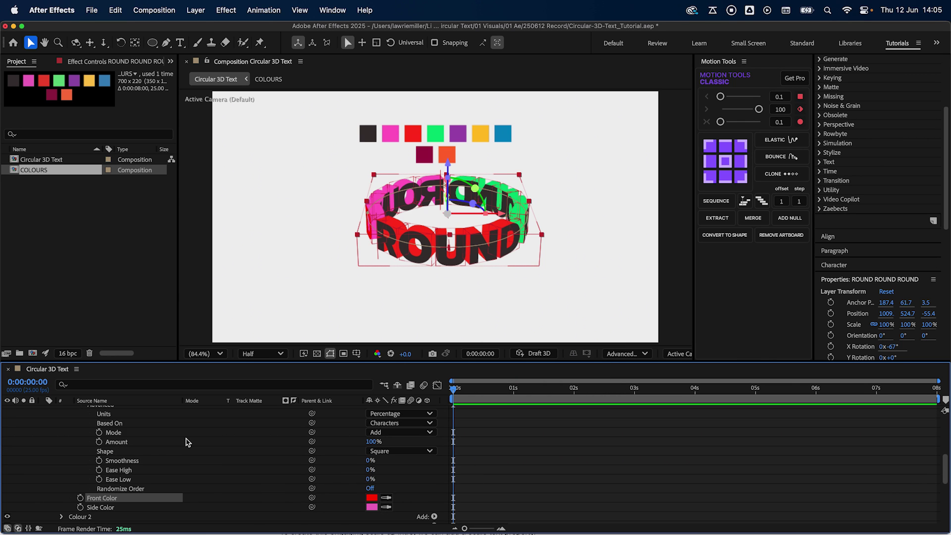
{"action": "scroll", "coordinate": [188, 441], "scroll_direction": "down", "scroll_amount": 2}
Add RGB Front Color properties to the Colour 2 and Colour 3 animators.
{"action": "left_click", "coordinate": [102, 489]}
{"action": "left_click", "coordinate": [426, 487]}
{"action": "mouse_move", "coordinate": [452, 488]}
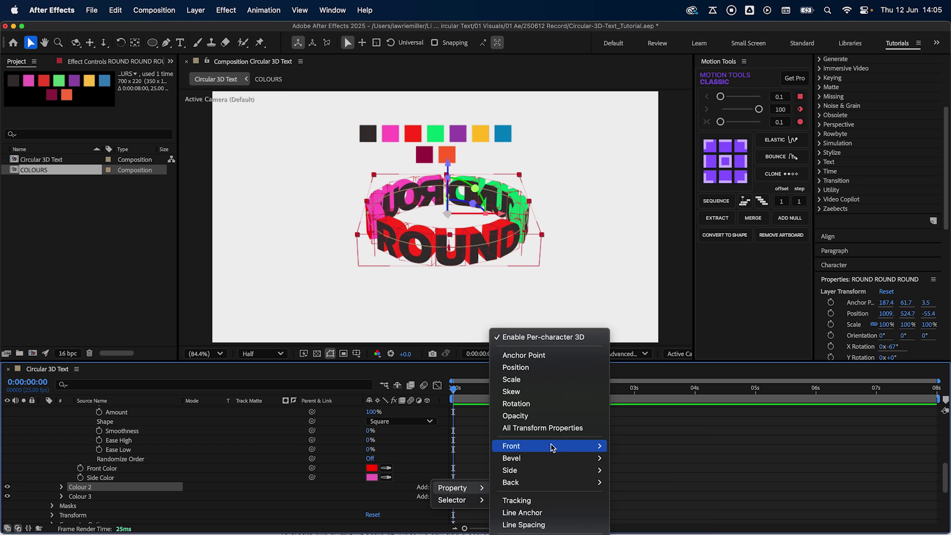
{"action": "mouse_move", "coordinate": [511, 445]}
{"action": "mouse_move", "coordinate": [644, 440]}
{"action": "left_click", "coordinate": [721, 440]}
{"action": "scroll", "coordinate": [227, 466], "scroll_direction": "down", "scroll_amount": 1}
{"action": "left_click", "coordinate": [422, 467]}
{"action": "mouse_move", "coordinate": [452, 468]}
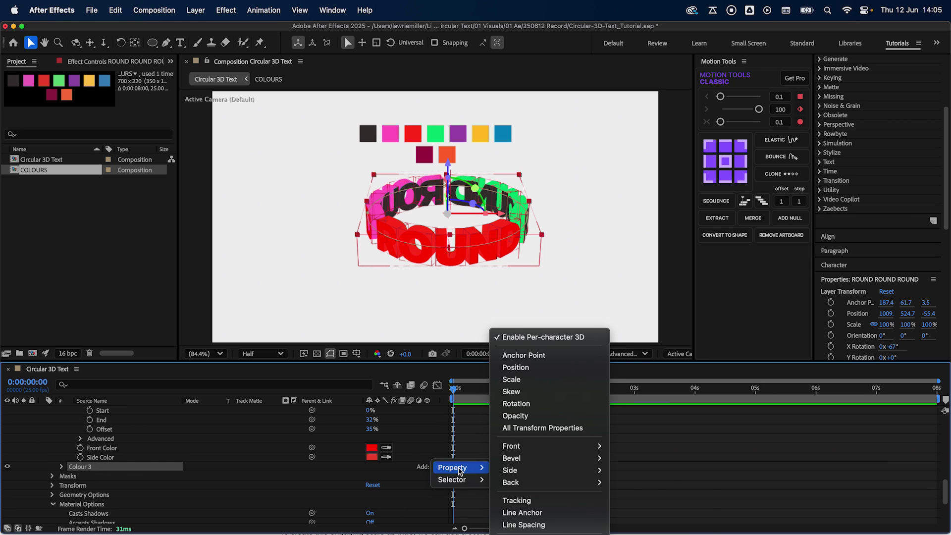
{"action": "mouse_move", "coordinate": [511, 446]}
{"action": "mouse_move", "coordinate": [644, 440]}
{"action": "left_click", "coordinate": [716, 441]}
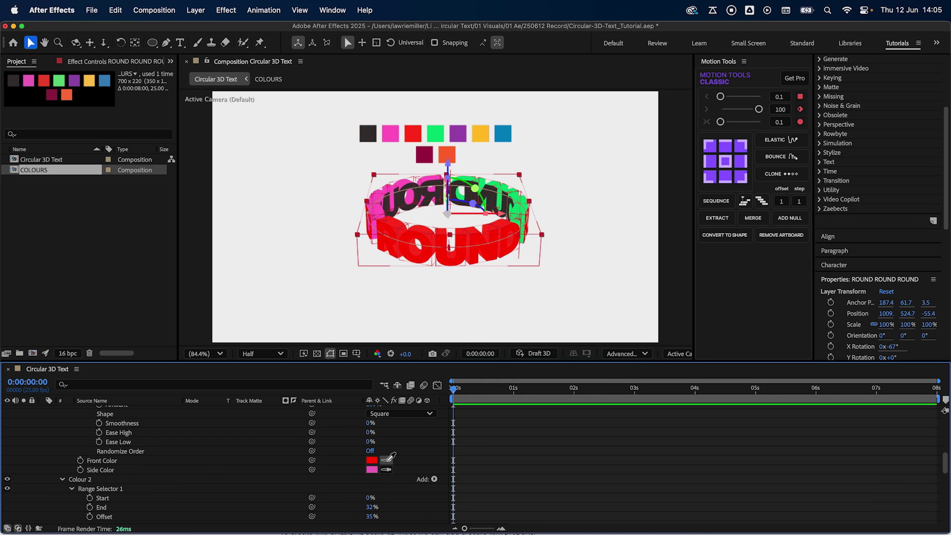
Eyedrop purple, yellow and blue swatches as the front colours of Colours 1, 2 and 3.
{"action": "left_click", "coordinate": [461, 134]}
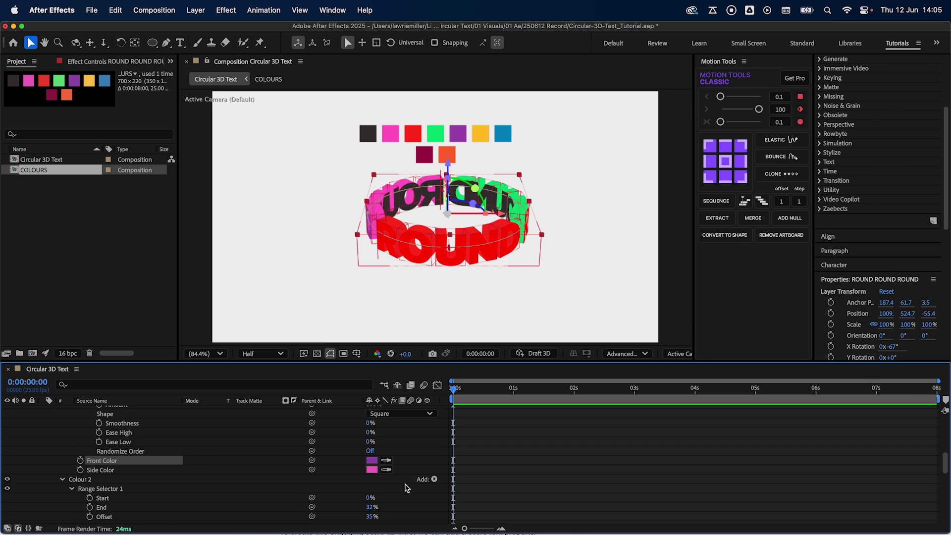
{"action": "scroll", "coordinate": [407, 488], "scroll_direction": "down", "scroll_amount": 3}
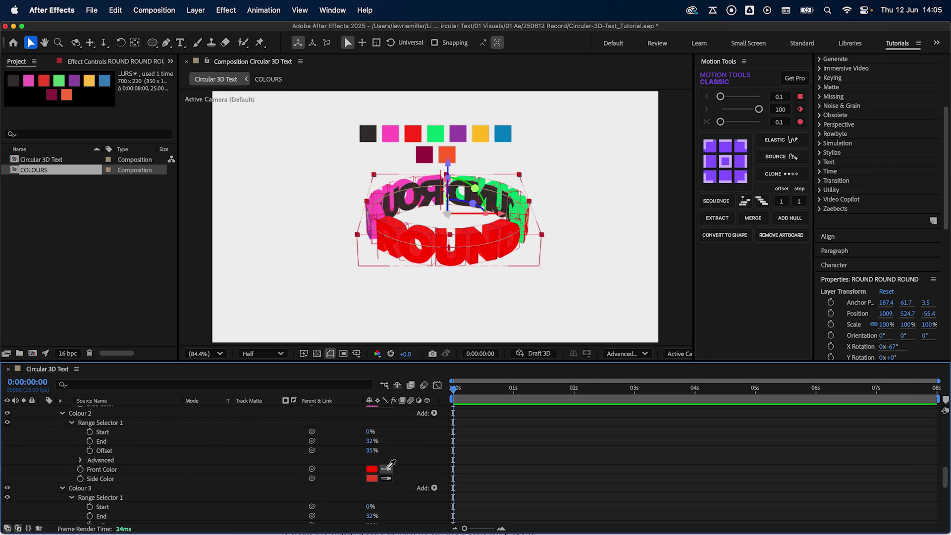
{"action": "left_click", "coordinate": [480, 132]}
{"action": "scroll", "coordinate": [402, 466], "scroll_direction": "down", "scroll_amount": 3}
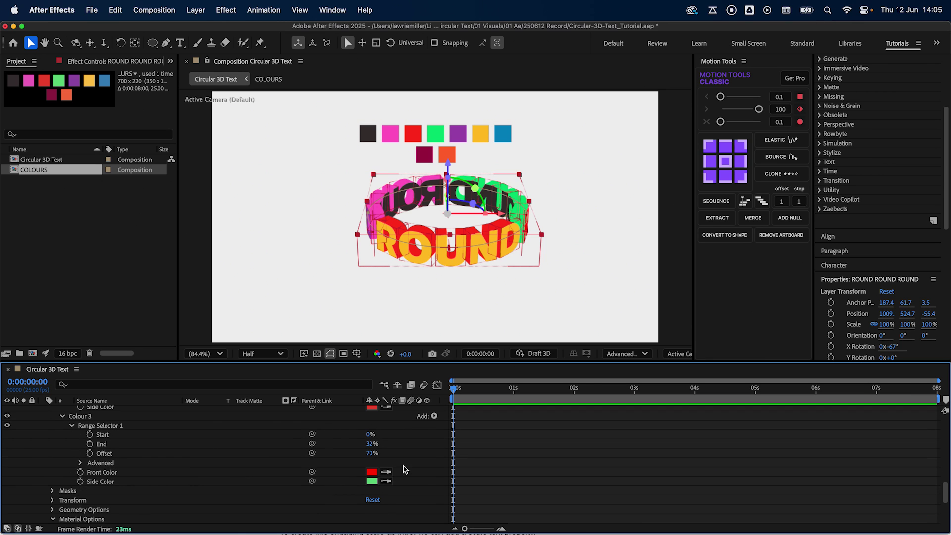
{"action": "left_click", "coordinate": [387, 472]}
{"action": "left_click", "coordinate": [504, 133]}
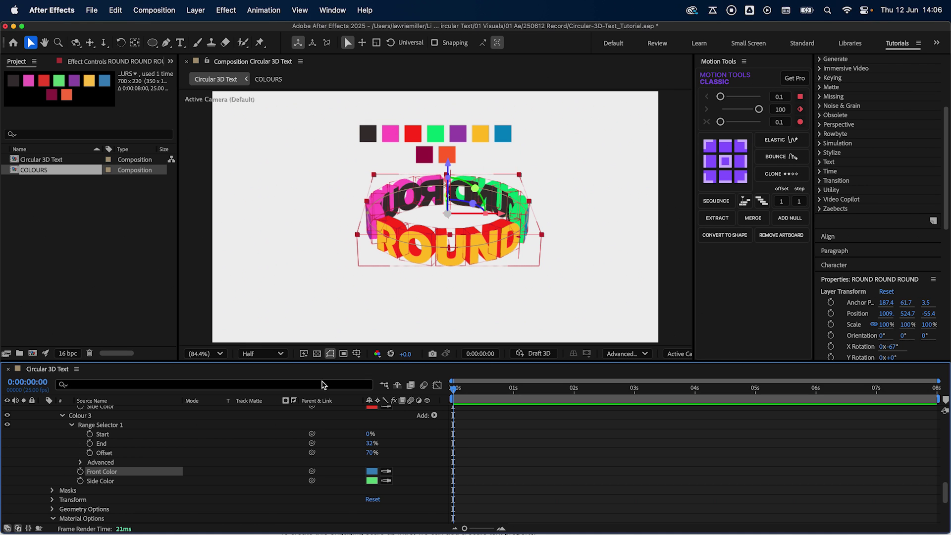
{"action": "scroll", "coordinate": [213, 455], "scroll_direction": "down", "scroll_amount": 10}
Add an RGB Back Color property to the Colour 1 animator.
{"action": "scroll", "coordinate": [208, 459], "scroll_direction": "up", "scroll_amount": 3}
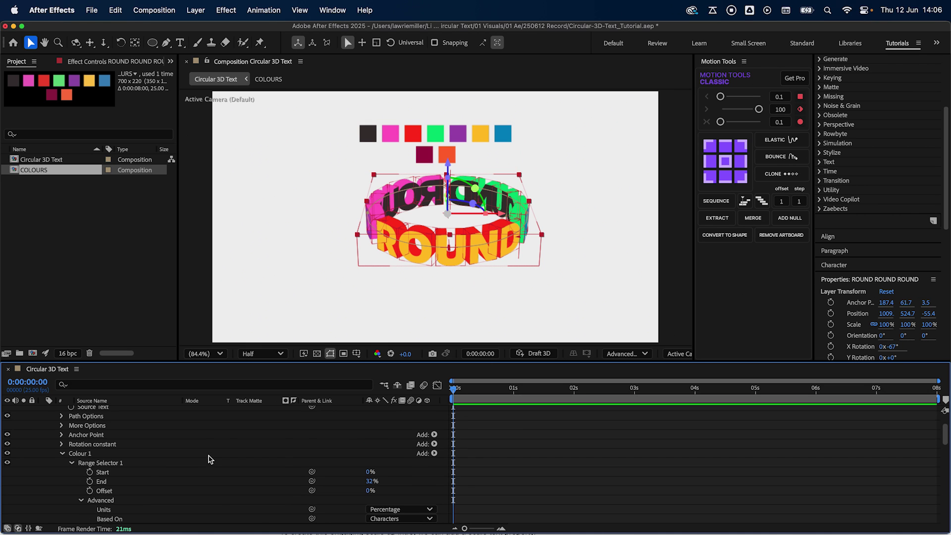
{"action": "left_click", "coordinate": [434, 453]}
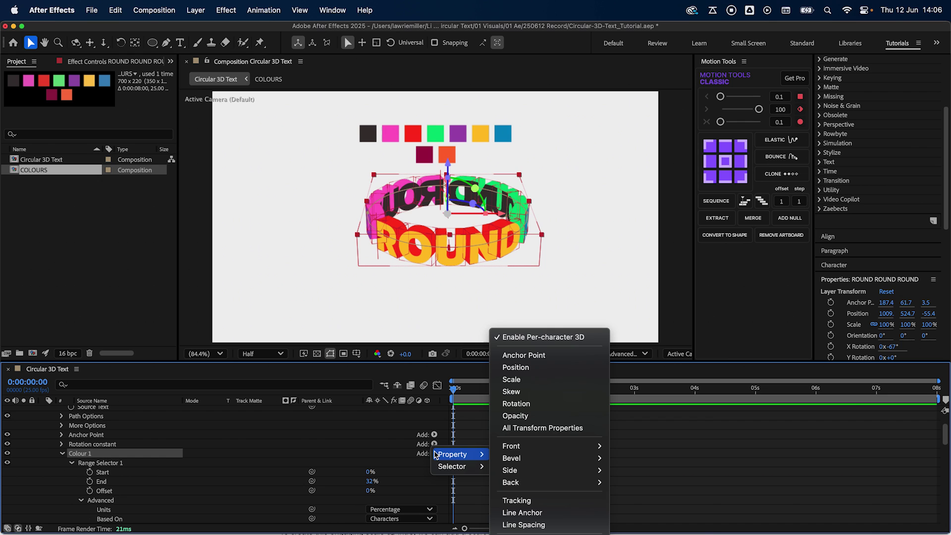
{"action": "mouse_move", "coordinate": [453, 454]}
{"action": "mouse_move", "coordinate": [498, 462]}
{"action": "mouse_move", "coordinate": [626, 439]}
{"action": "left_click", "coordinate": [728, 439]}
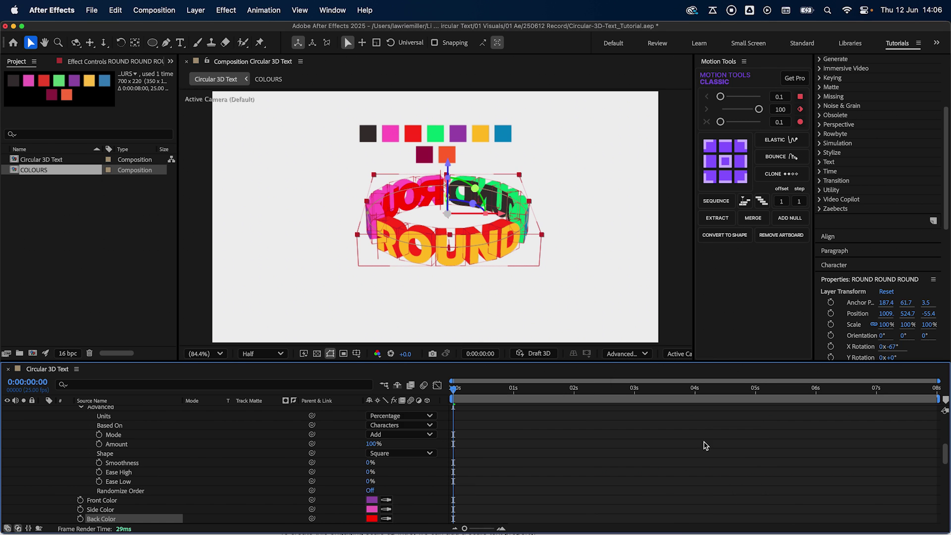
{"action": "scroll", "coordinate": [157, 454], "scroll_direction": "down", "scroll_amount": 2}
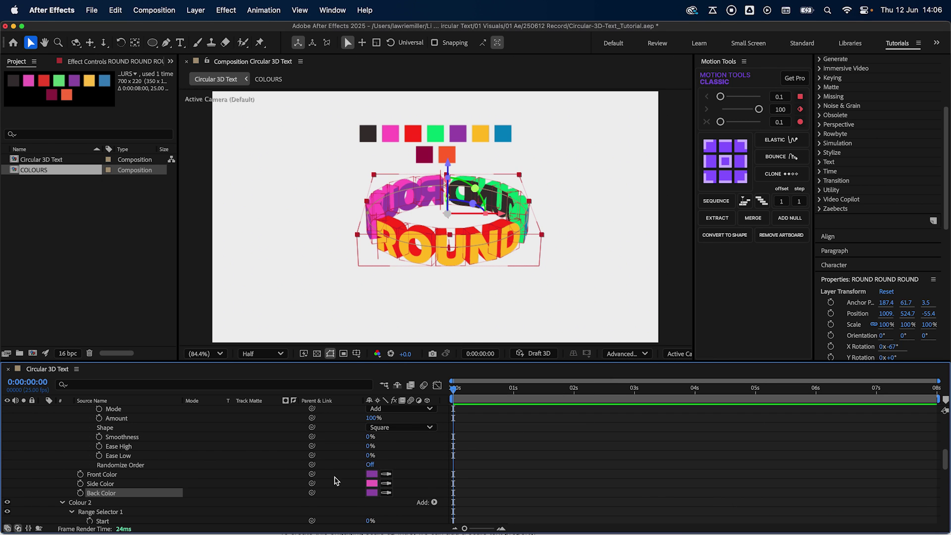
{"action": "scroll", "coordinate": [149, 458], "scroll_direction": "down", "scroll_amount": 3}
Add a Back Color to Colour 2 and eyedrop yellow for it.
{"action": "left_click", "coordinate": [111, 439]}
{"action": "left_click", "coordinate": [434, 438]}
{"action": "mouse_move", "coordinate": [452, 438]}
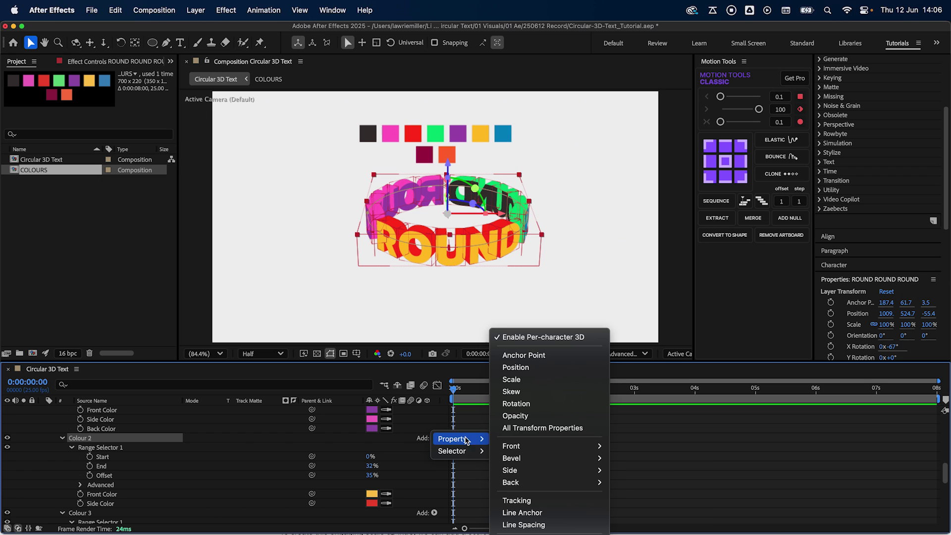
{"action": "mouse_move", "coordinate": [589, 483]}
{"action": "mouse_move", "coordinate": [626, 439]}
{"action": "left_click", "coordinate": [725, 439]}
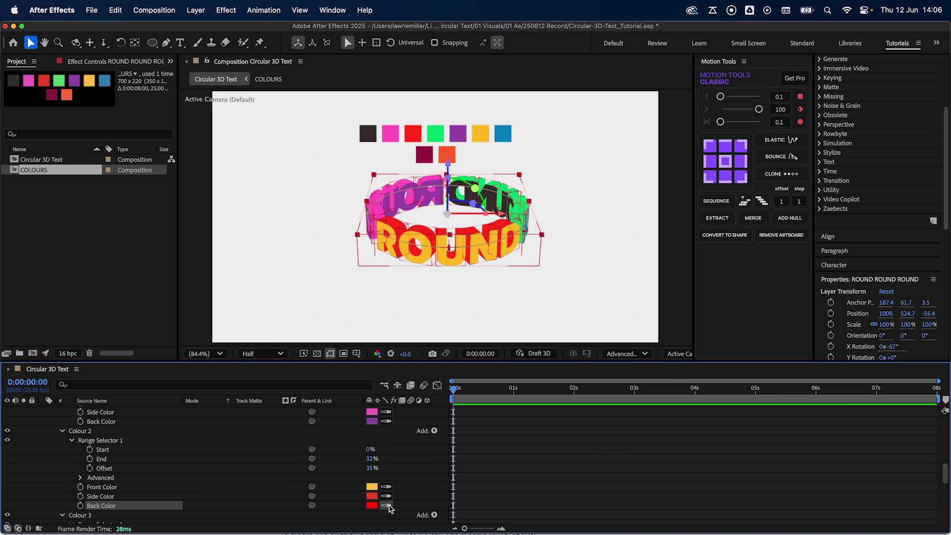
{"action": "left_click", "coordinate": [377, 485]}
{"action": "scroll", "coordinate": [265, 488], "scroll_direction": "down", "scroll_amount": 3}
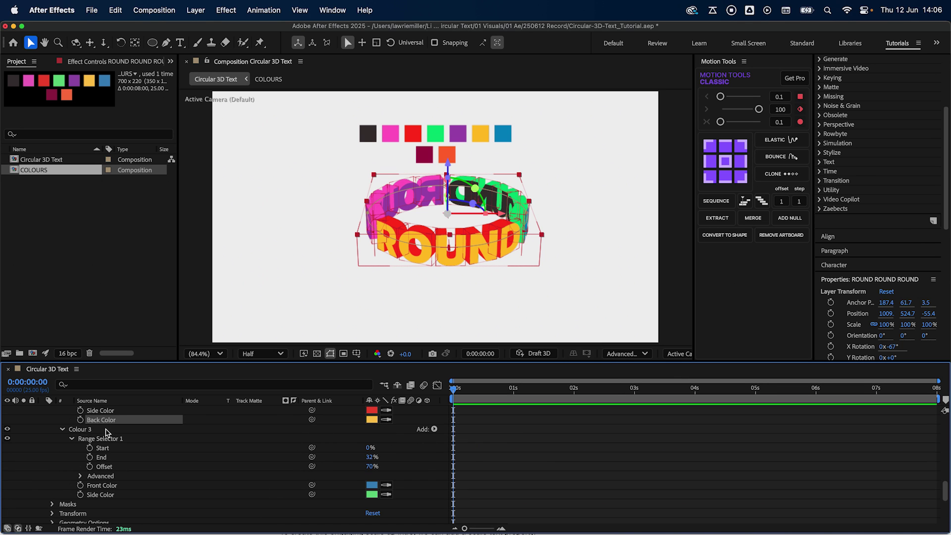
Add an RGB Back Color property to the Colour 3 animator.
{"action": "left_click", "coordinate": [106, 430]}
{"action": "left_click", "coordinate": [435, 430]}
{"action": "mouse_move", "coordinate": [452, 430]}
{"action": "mouse_move", "coordinate": [590, 482]}
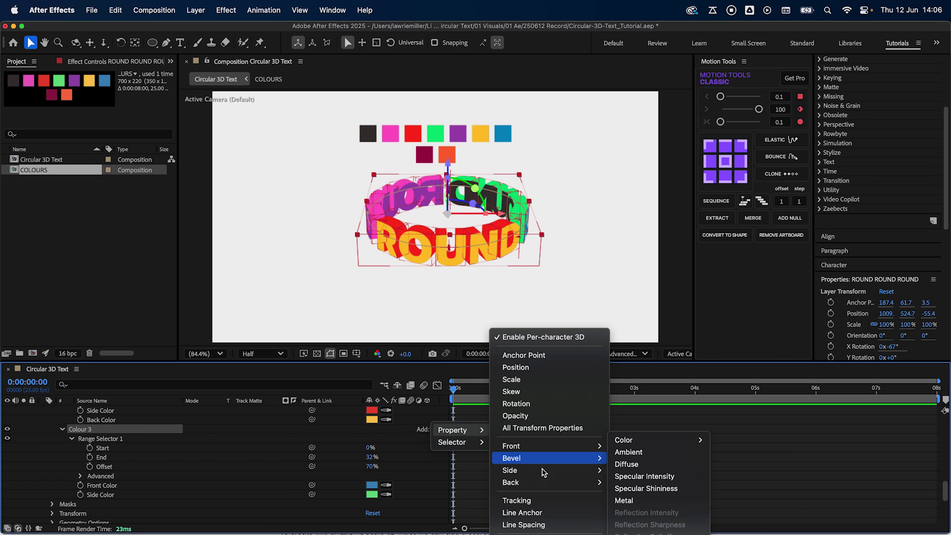
{"action": "mouse_move", "coordinate": [627, 439]}
{"action": "left_click", "coordinate": [726, 439]}
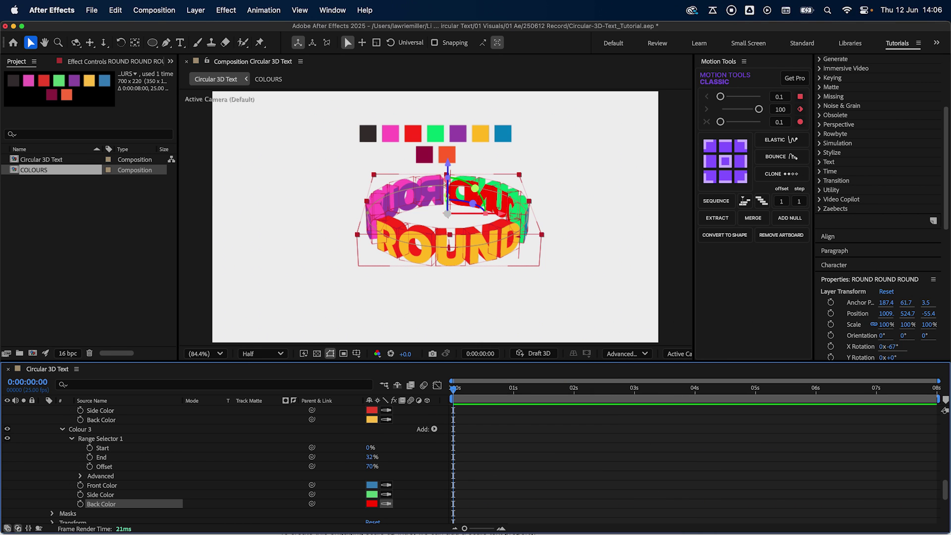
Collapse the ROUND ROUND ROUND layer and hide the COLOURS palette layer.
{"action": "scroll", "coordinate": [149, 471], "scroll_direction": "up", "scroll_amount": 10}
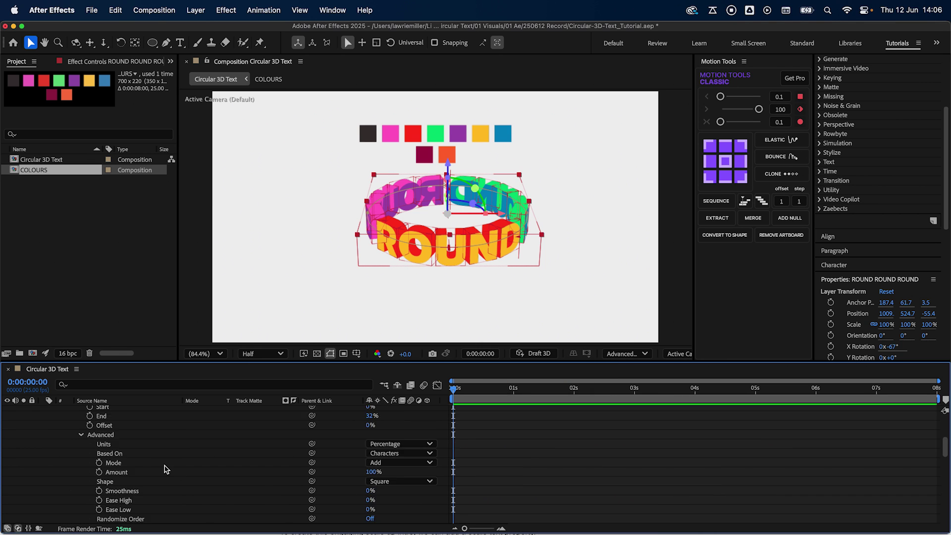
{"action": "left_click", "coordinate": [43, 419]}
{"action": "left_click", "coordinate": [7, 410]}
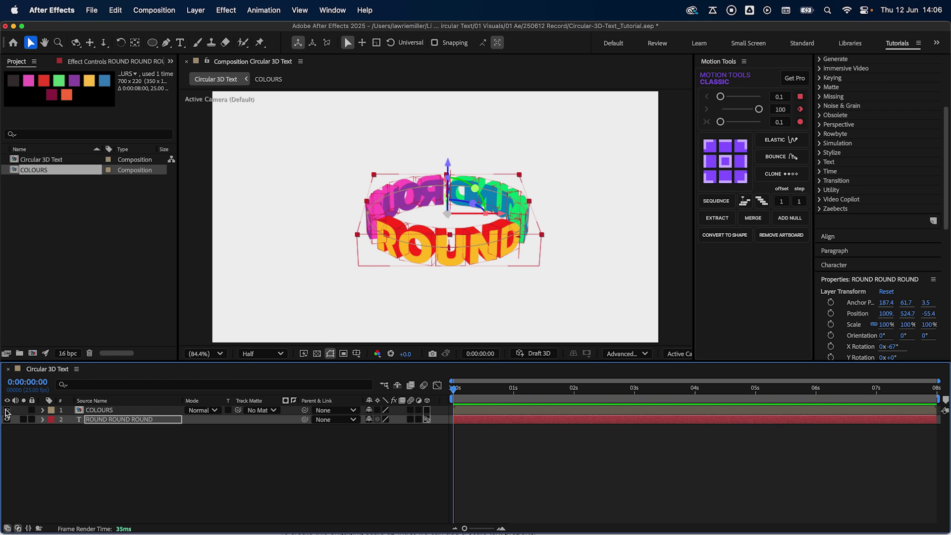
Play back the finished ring animation in the reference project.
{"action": "key", "text": "Return"}
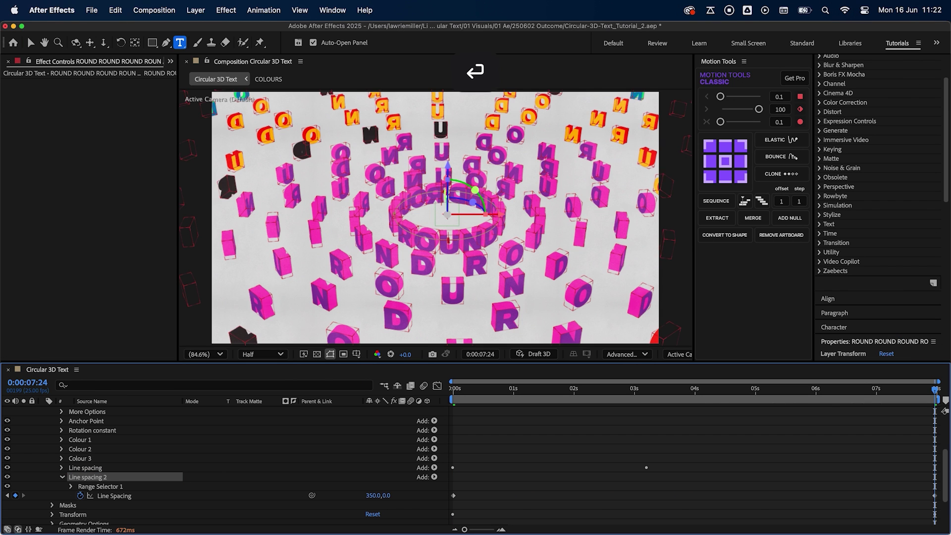
{"action": "key", "text": "super+Tab"}
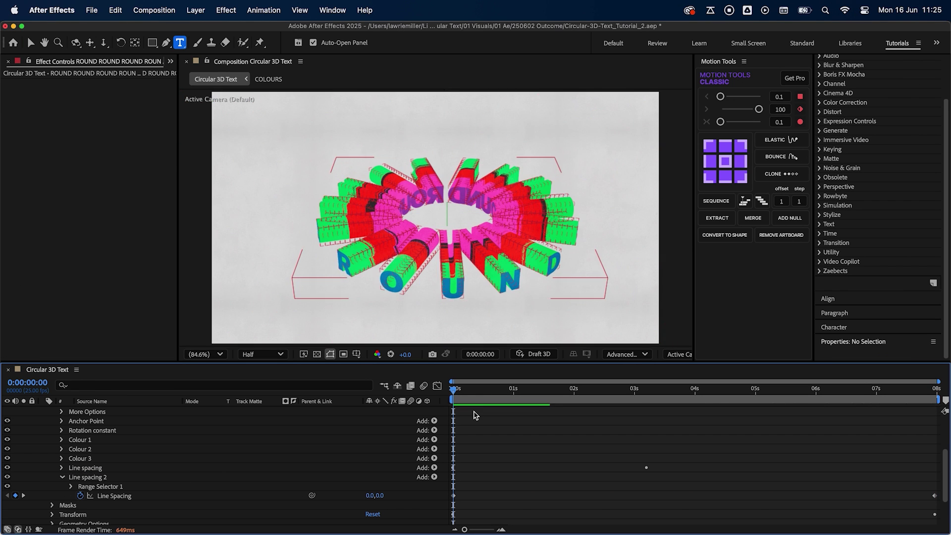
{"action": "key", "text": "space"}
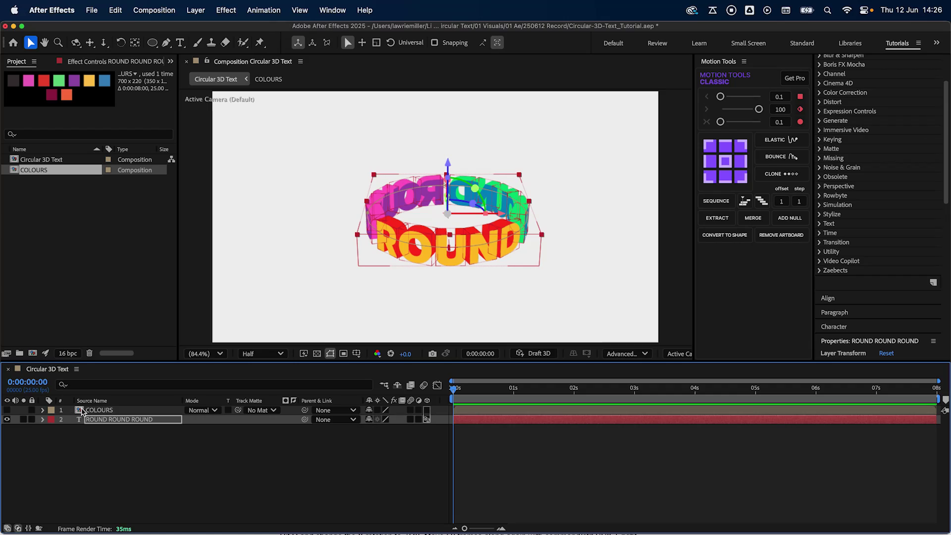
Keyframe the text layer's Z Rotation from 0x at the start to 1x at 7:24.
{"action": "left_click", "coordinate": [107, 421]}
{"action": "key", "text": "r"}
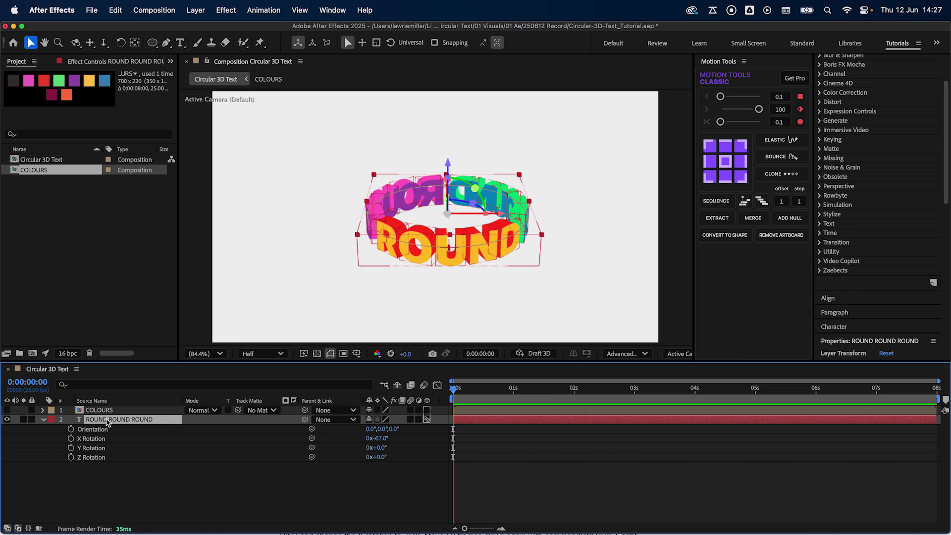
{"action": "left_click", "coordinate": [71, 457]}
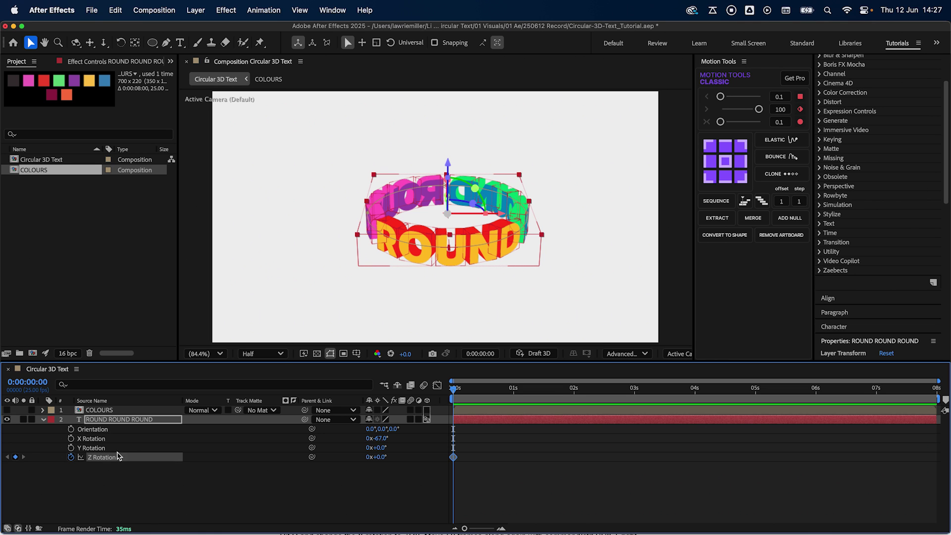
{"action": "left_click_drag", "start_coordinate": [475, 392], "coordinate": [935, 391]}
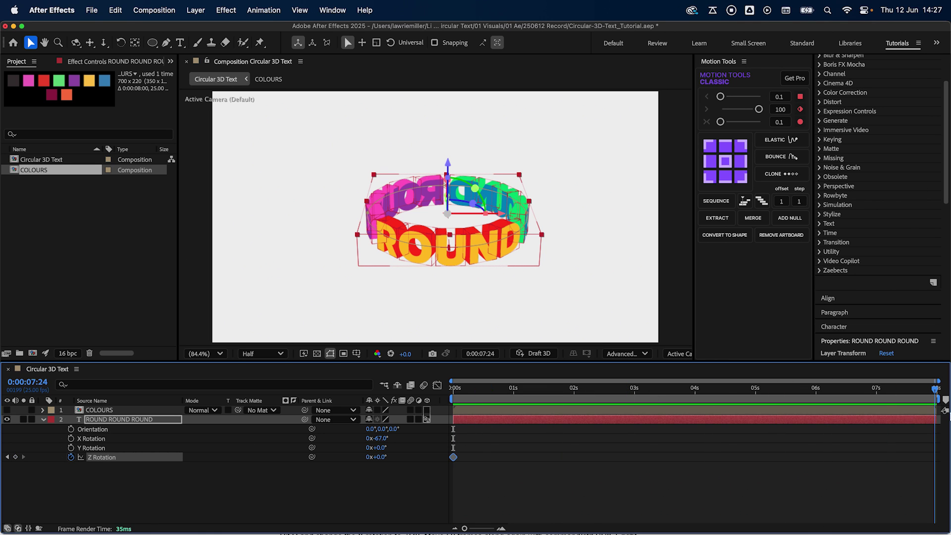
{"action": "left_click", "coordinate": [368, 457]}
{"action": "type", "text": "1"}
{"action": "key", "text": "Return"}
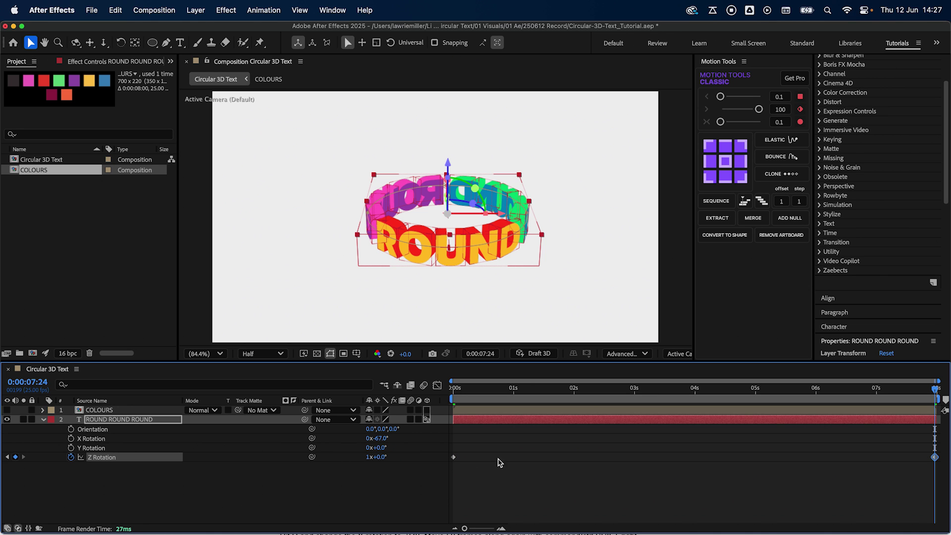
{"action": "left_click_drag", "start_coordinate": [524, 386], "coordinate": [420, 401]}
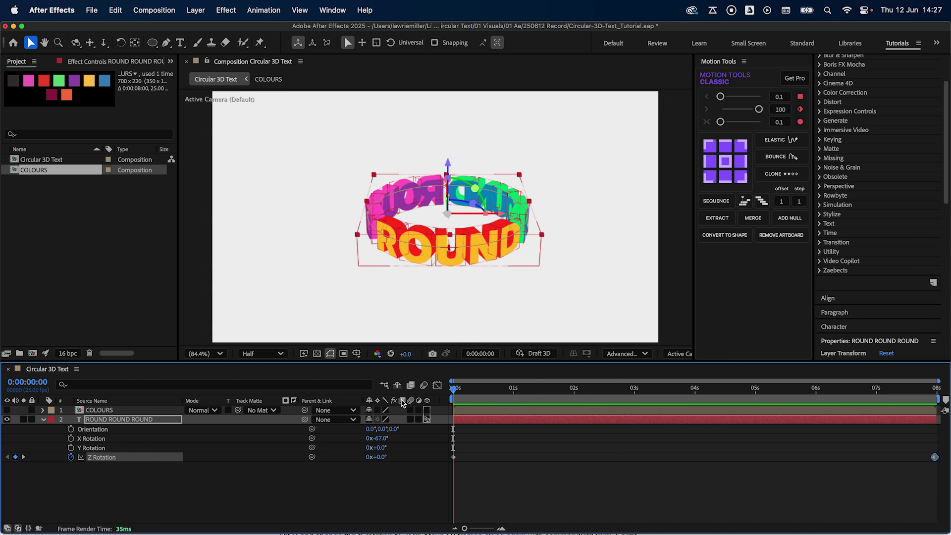
Add a Rotation text animator to the ring and name it 'X Rotation'.
{"action": "left_click", "coordinate": [43, 419]}
{"action": "left_click", "coordinate": [43, 419]}
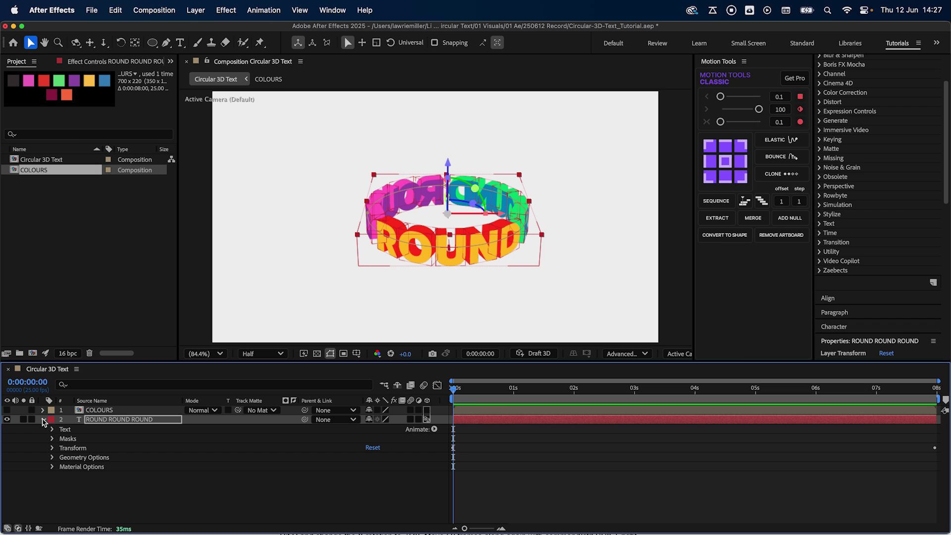
{"action": "left_click", "coordinate": [55, 430]}
{"action": "left_click", "coordinate": [434, 429]}
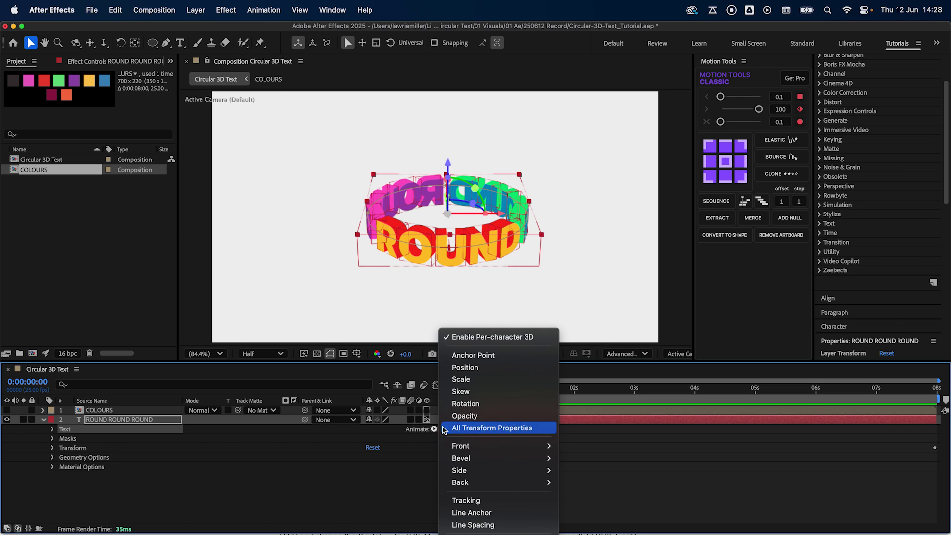
{"action": "left_click", "coordinate": [464, 406]}
{"action": "scroll", "coordinate": [236, 448], "scroll_direction": "down", "scroll_amount": 2}
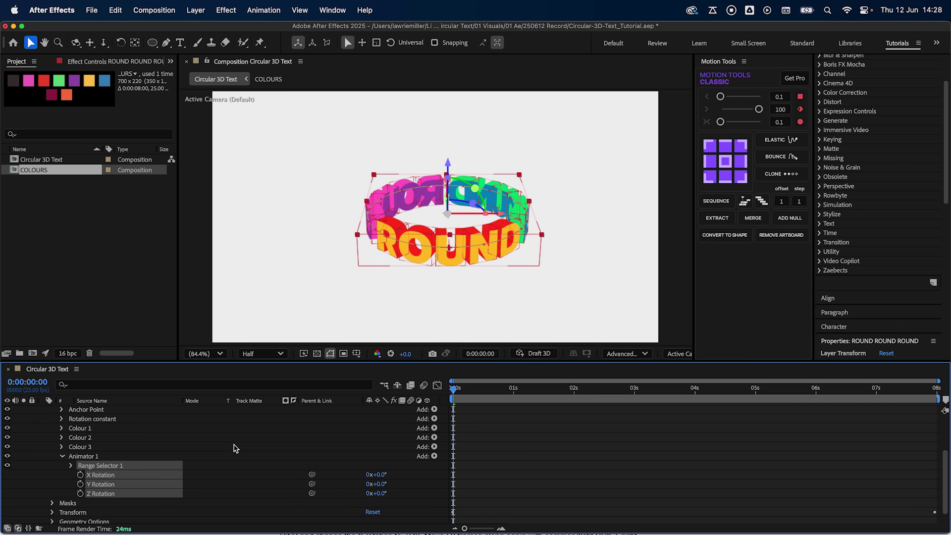
{"action": "left_click", "coordinate": [82, 456]}
{"action": "key", "text": "Return"}
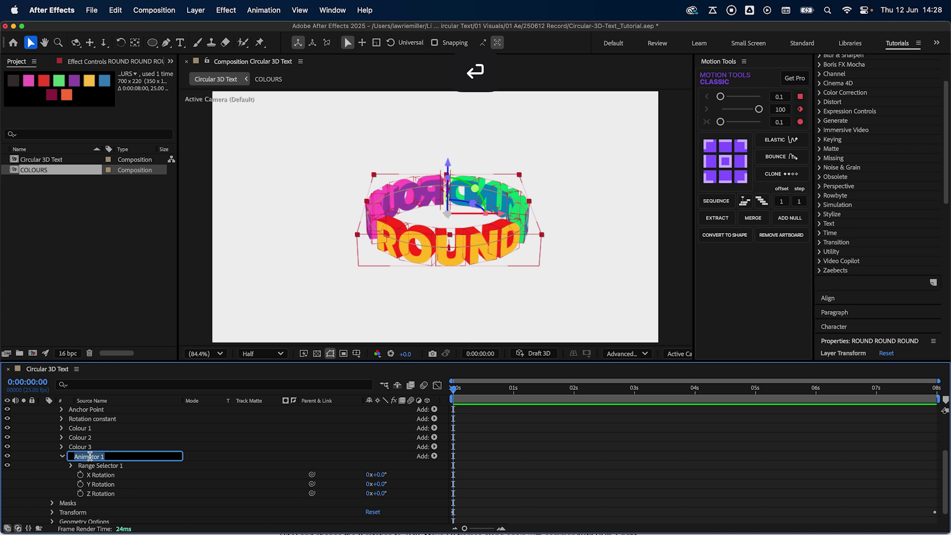
{"action": "type", "text": "X Rotation"}
{"action": "key", "text": "Return"}
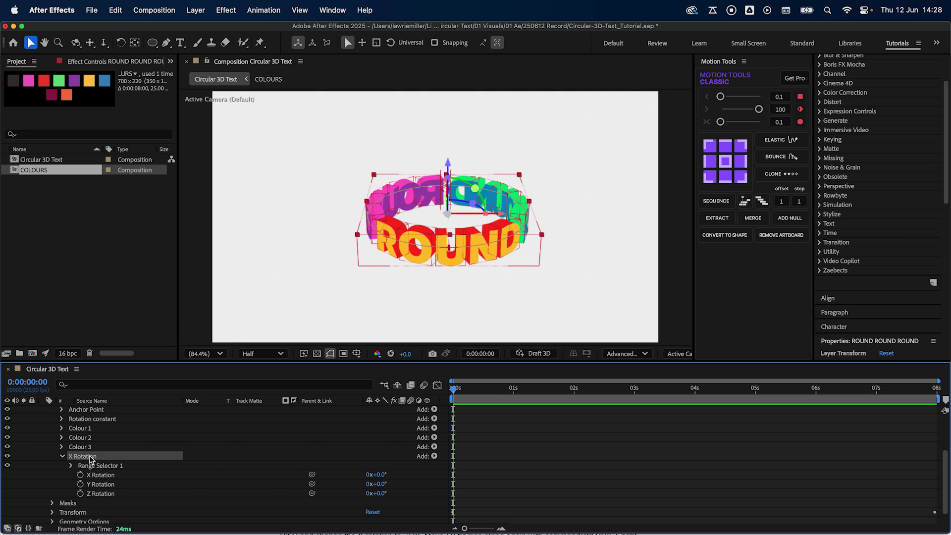
Keyframe the animator's X Rotation from 0 to one full turn at 3 seconds, then preview.
{"action": "left_click", "coordinate": [80, 474]}
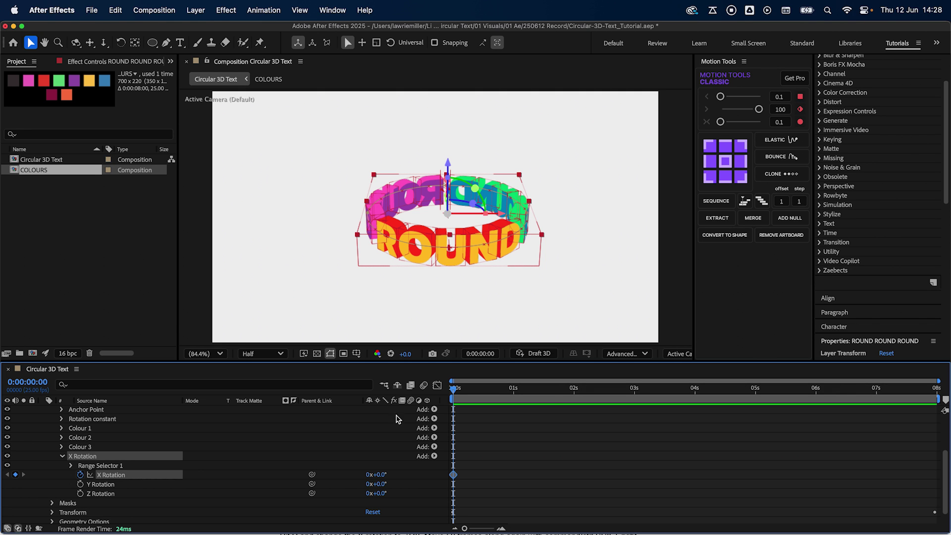
{"action": "left_click_drag", "start_coordinate": [551, 391], "coordinate": [636, 404]}
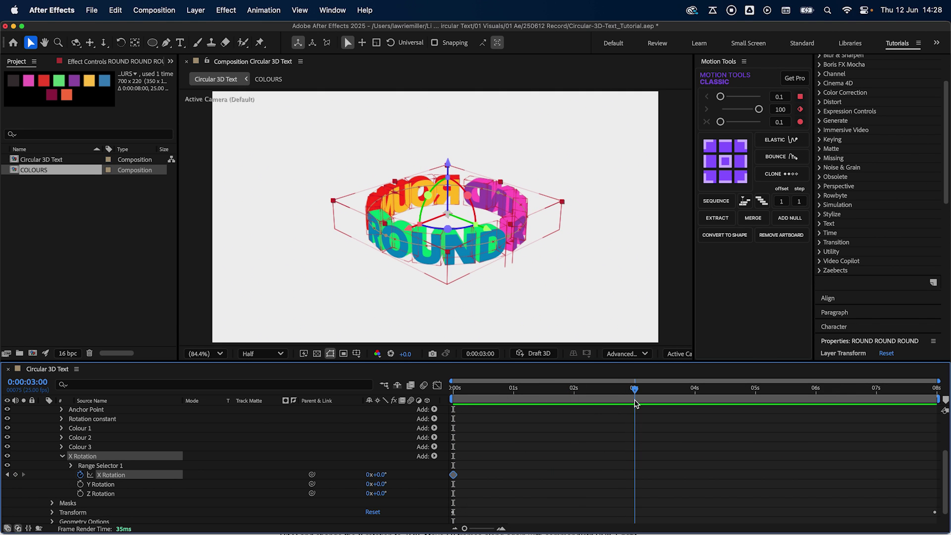
{"action": "left_click", "coordinate": [370, 475]}
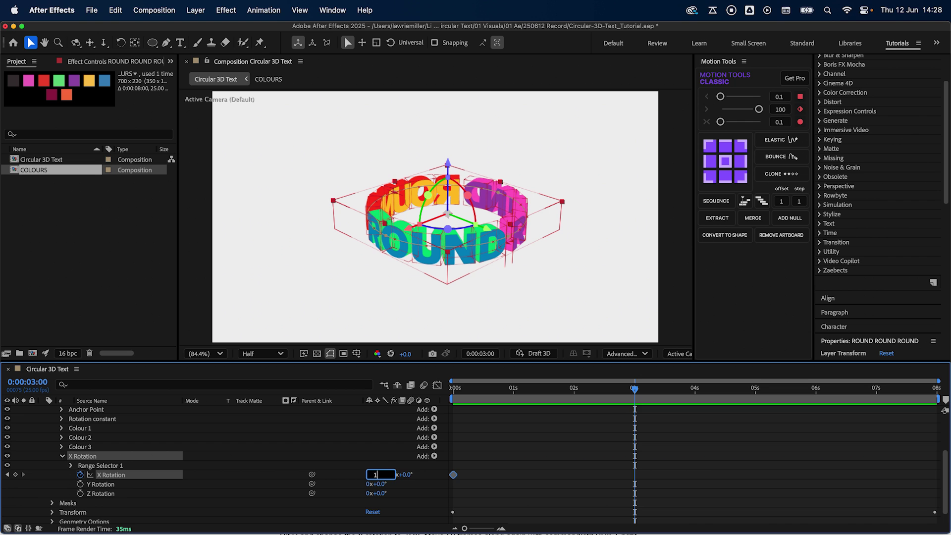
{"action": "type", "text": "1"}
{"action": "key", "text": "Return"}
{"action": "left_click", "coordinate": [460, 390]}
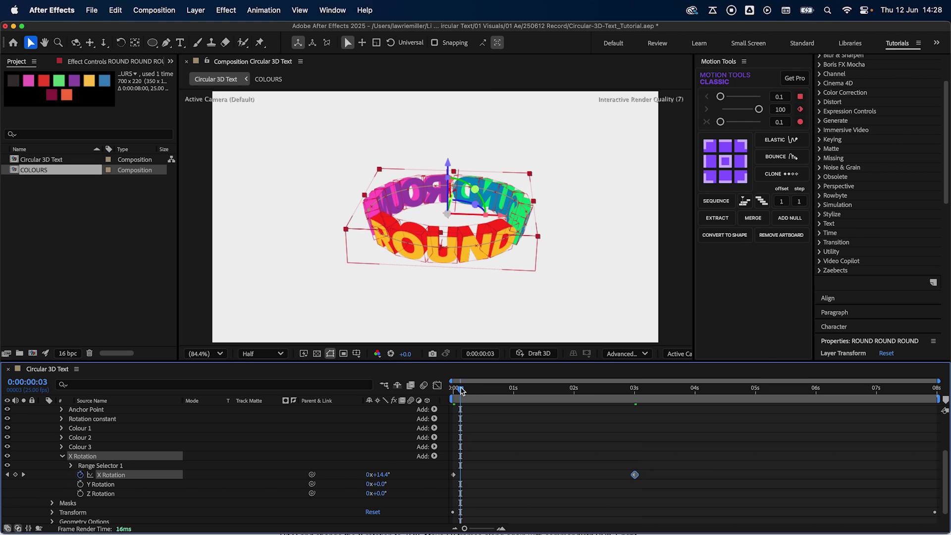
{"action": "key", "text": "space"}
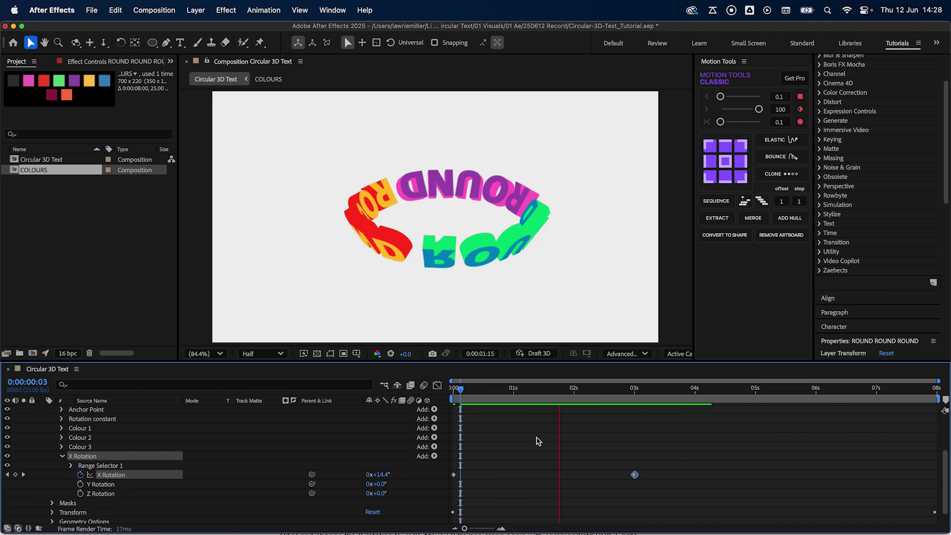
{"action": "key", "text": "space"}
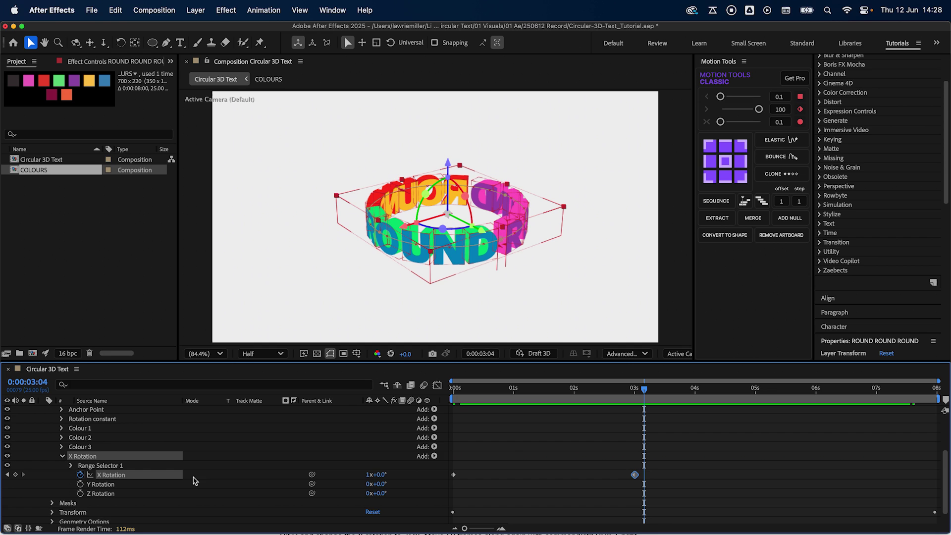
Add a loopOut() expression to X Rotation, preview it, then undo the rotation animation.
{"action": "left_click", "coordinate": [80, 475], "text": "alt"}
{"action": "type", "text": "lo"}
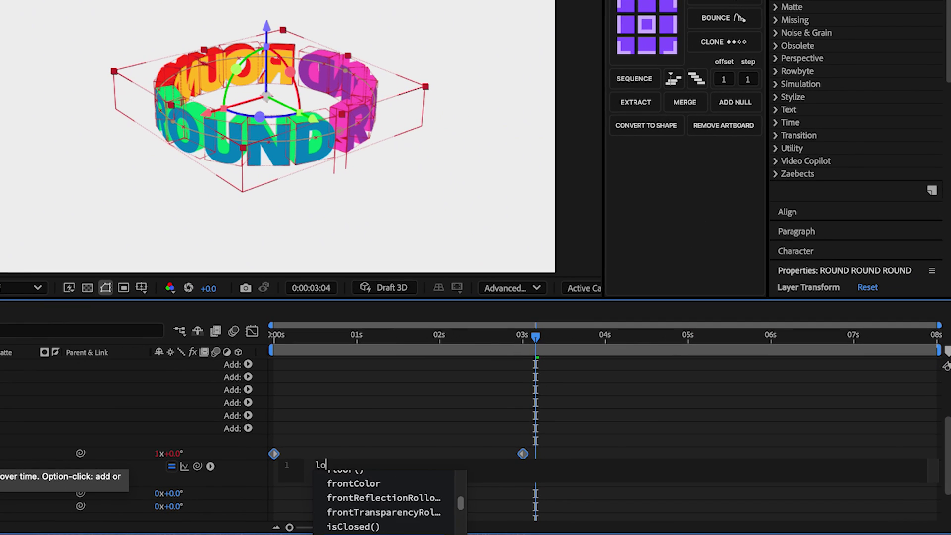
{"action": "type", "text": "op"}
{"action": "key", "text": "Down"}
{"action": "key", "text": "Down"}
{"action": "key", "text": "Return"}
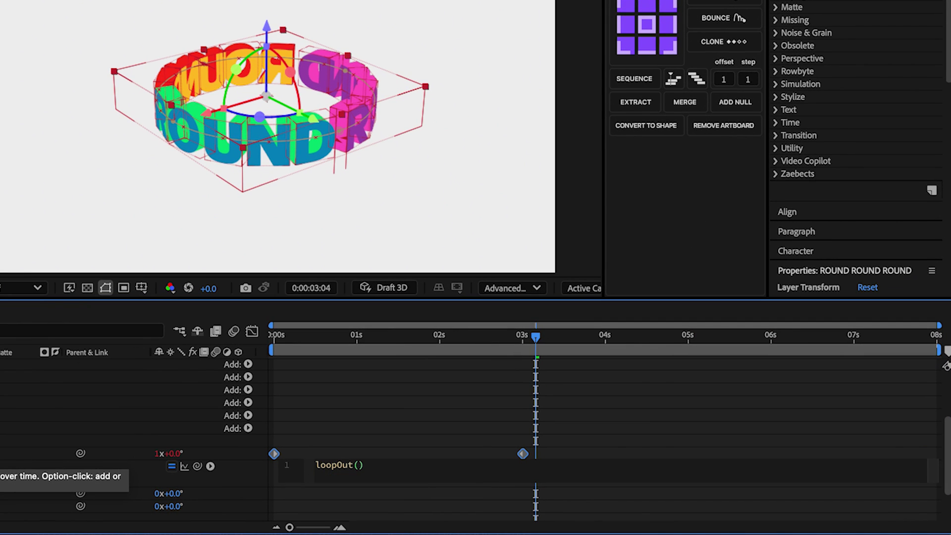
{"action": "left_click", "coordinate": [526, 349]}
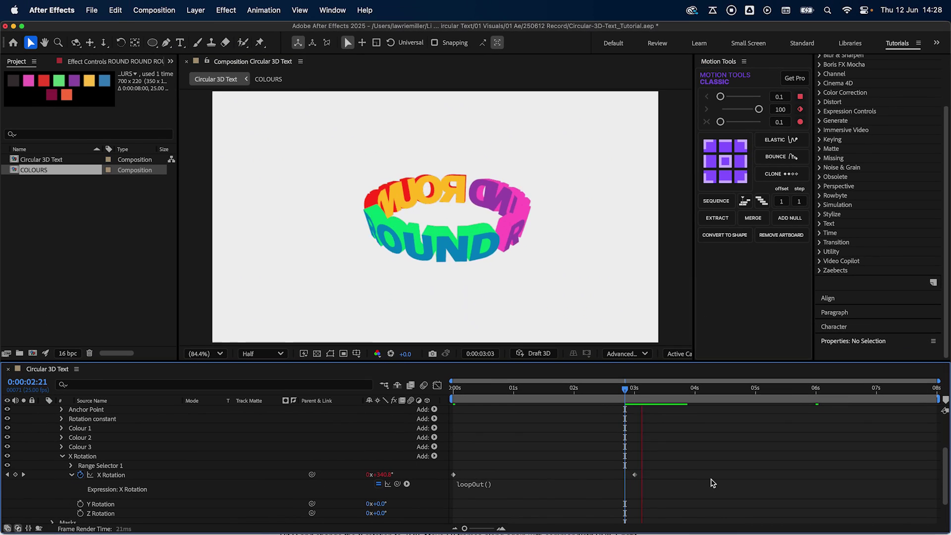
{"action": "key", "text": "space"}
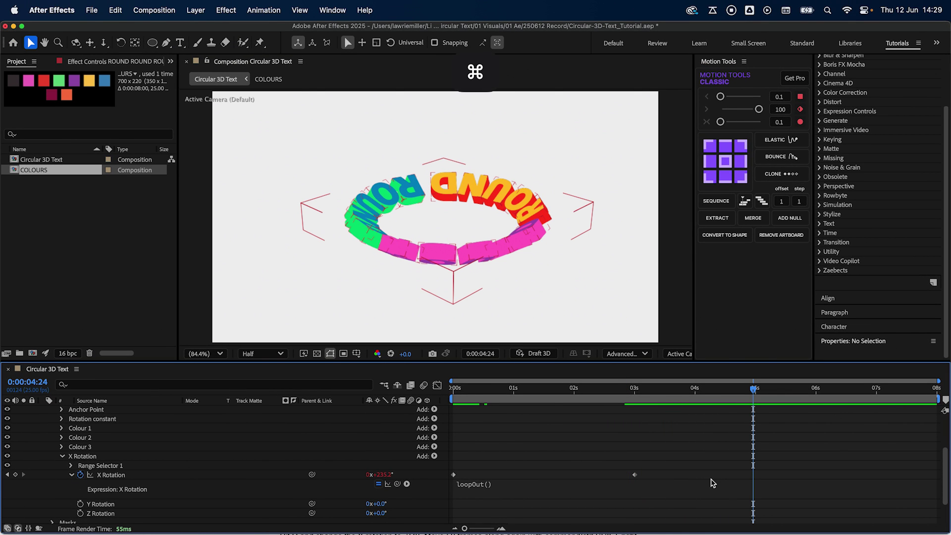
{"action": "key", "text": "super+z"}
{"action": "key", "text": "super+z"}
{"action": "key", "text": "super+z"}
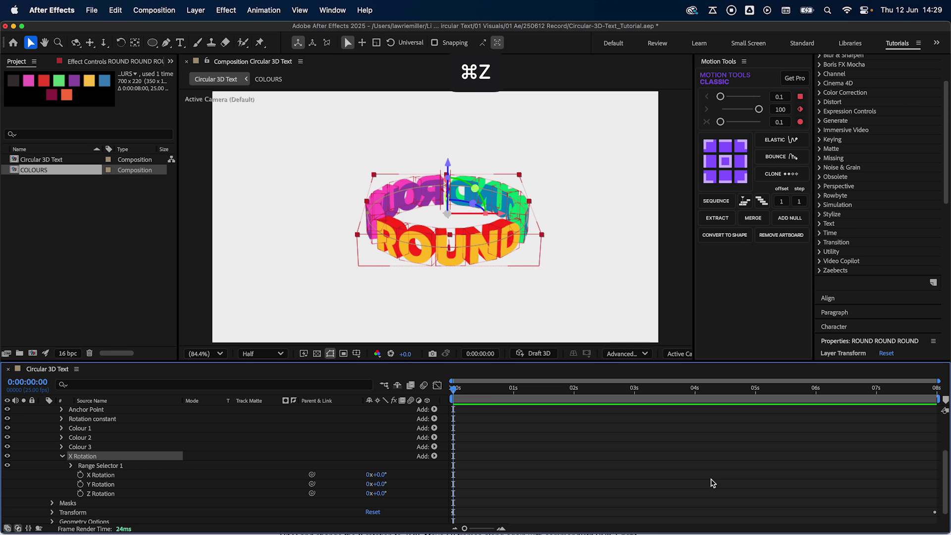
Set the animator's X Rotation to a static 1x+0°.
{"action": "key", "text": "super+Tab"}
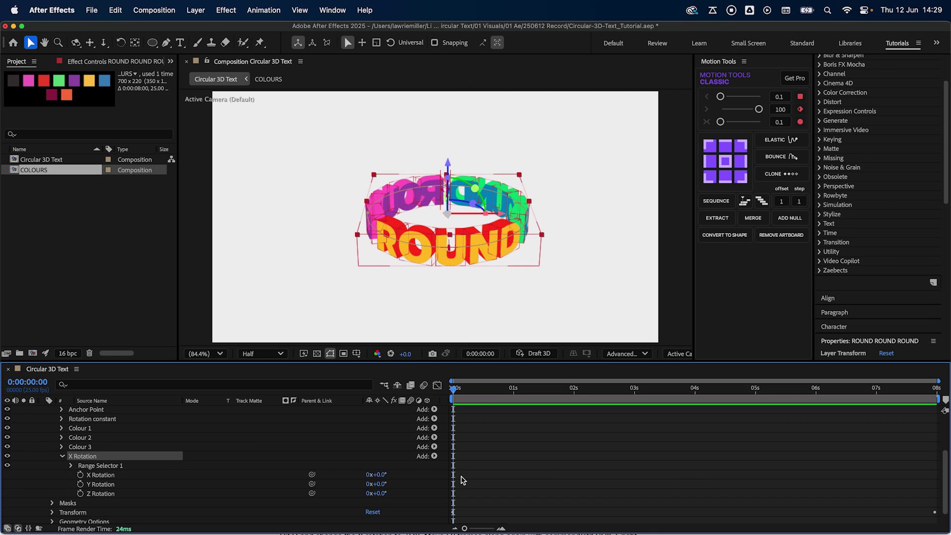
{"action": "left_click", "coordinate": [370, 474]}
{"action": "type", "text": "1"}
{"action": "key", "text": "Return"}
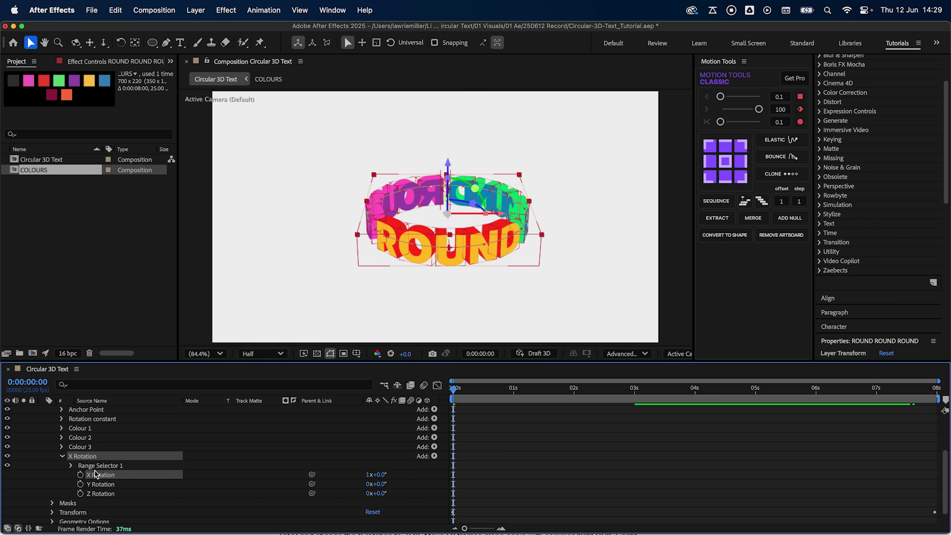
Give Range Selector 1 a Ramp Up shape with Ease High and Ease Low at 80%.
{"action": "left_click", "coordinate": [71, 466]}
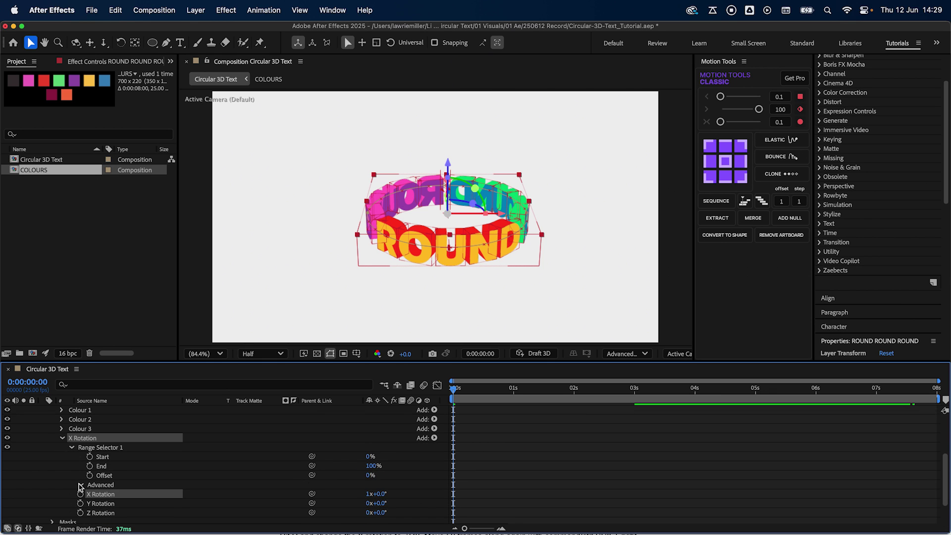
{"action": "left_click", "coordinate": [80, 485]}
{"action": "scroll", "coordinate": [148, 475], "scroll_direction": "down", "scroll_amount": 3}
{"action": "left_click", "coordinate": [394, 472]}
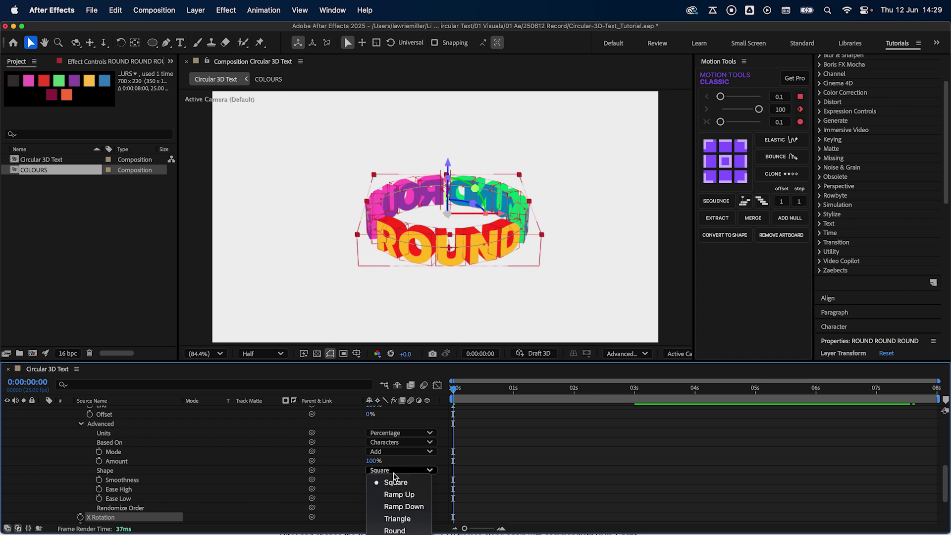
{"action": "left_click", "coordinate": [396, 494]}
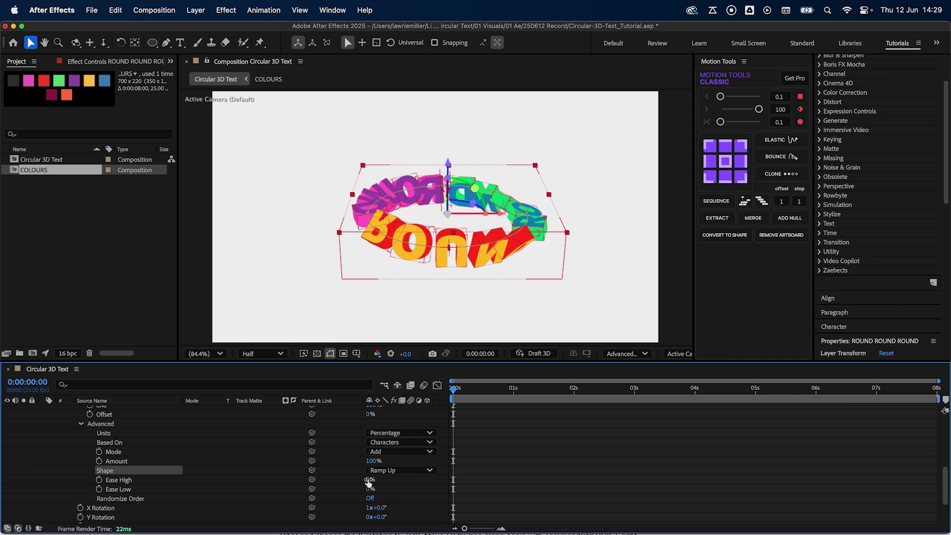
{"action": "left_click", "coordinate": [369, 480]}
{"action": "type", "text": "80"}
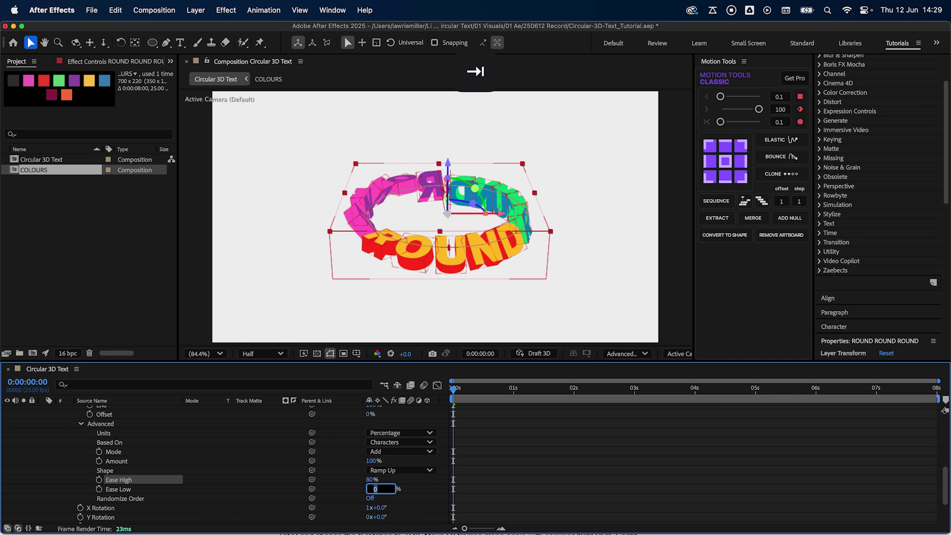
{"action": "key", "text": "Return"}
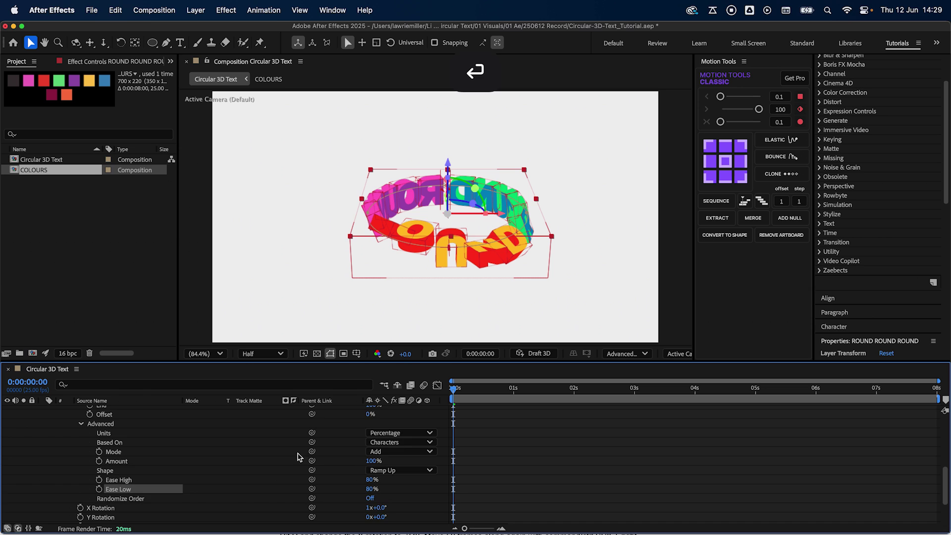
{"action": "scroll", "coordinate": [225, 449], "scroll_direction": "up", "scroll_amount": 3}
Keyframe the range selector Offset from -100% at 0s to 100% at 5s, then preview.
{"action": "left_click", "coordinate": [90, 454]}
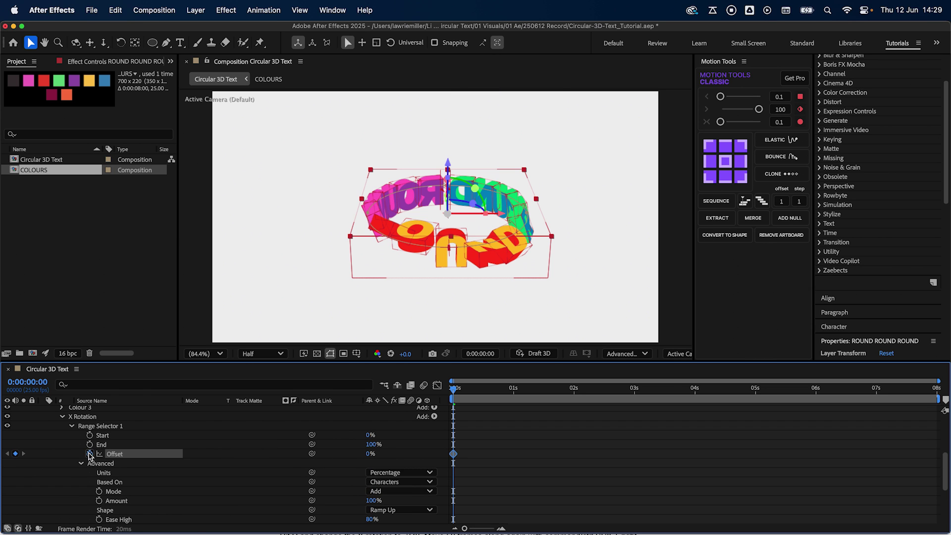
{"action": "left_click", "coordinate": [369, 454]}
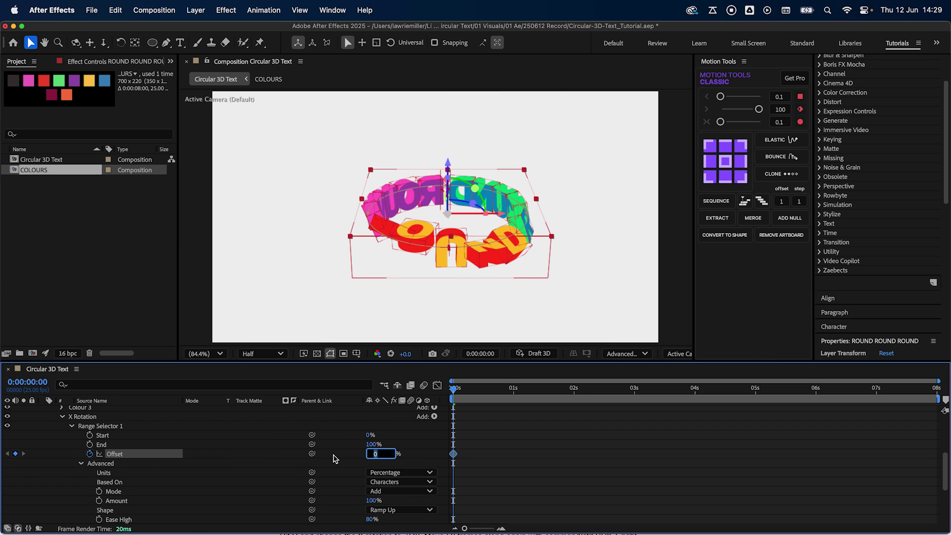
{"action": "type", "text": "-100"}
{"action": "key", "text": "Return"}
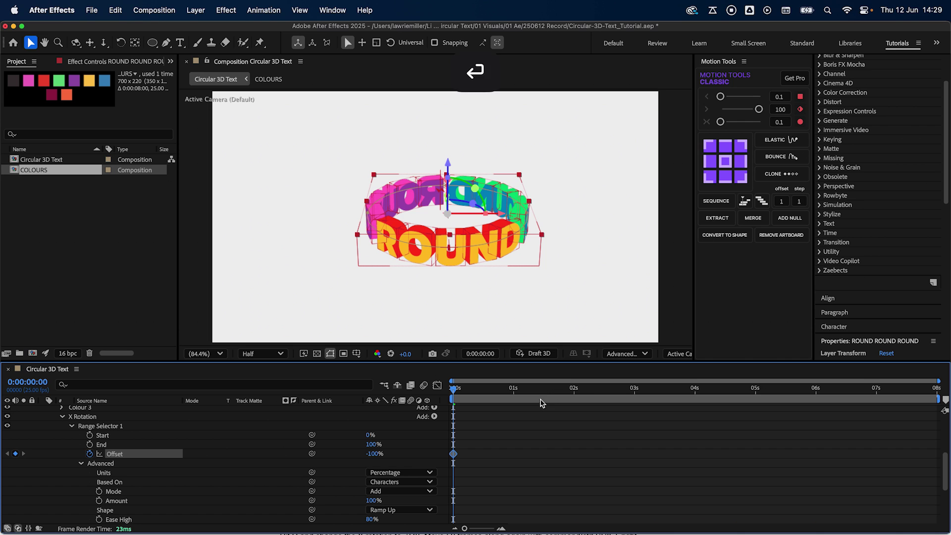
{"action": "left_click_drag", "start_coordinate": [543, 402], "coordinate": [755, 405]}
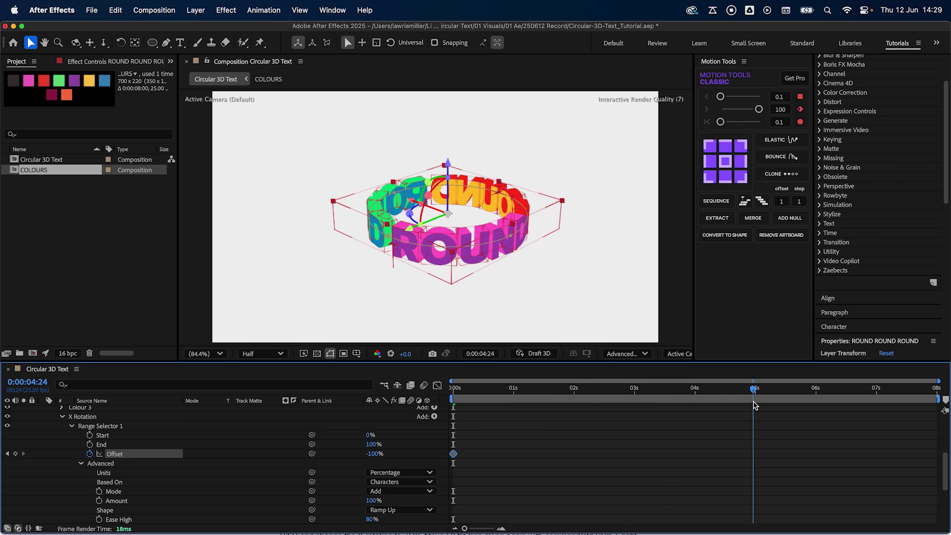
{"action": "left_click", "coordinate": [377, 454]}
{"action": "type", "text": "100"}
{"action": "key", "text": "Return"}
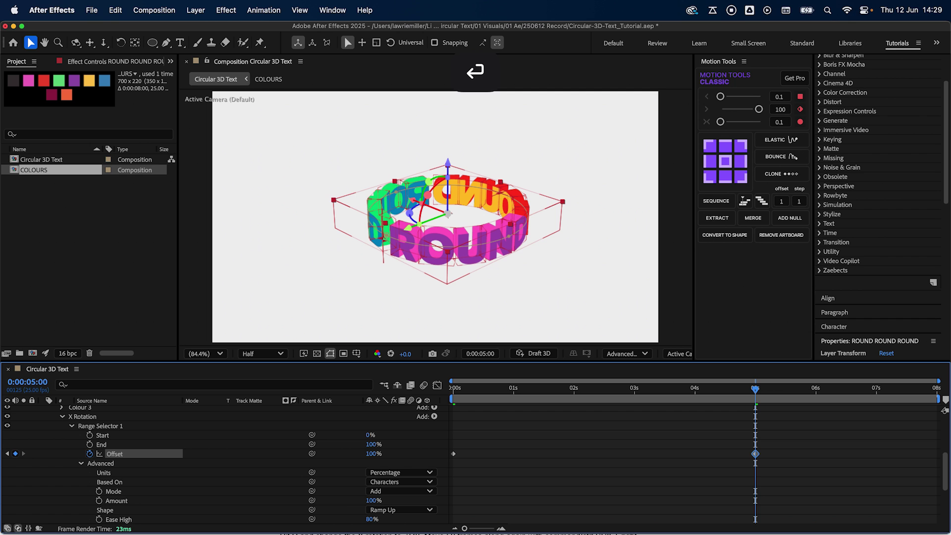
{"action": "key", "text": "Home"}
{"action": "key", "text": "space"}
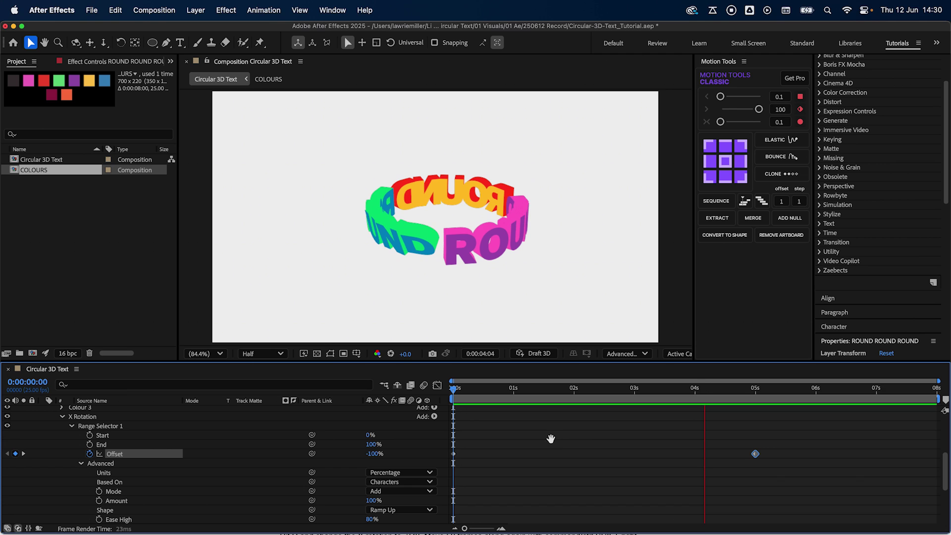
{"action": "key", "text": "space"}
{"action": "key", "text": "super+Tab"}
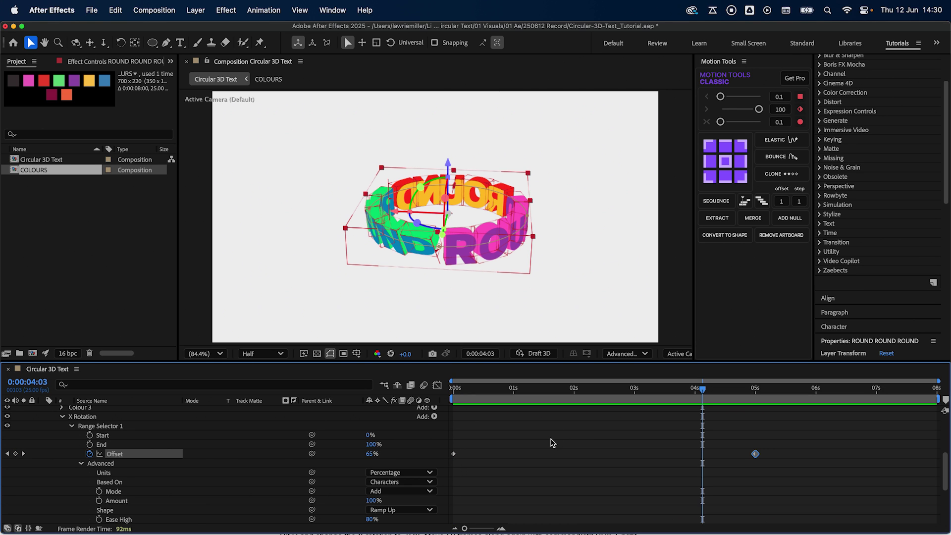
Set the Anchor Point animator's Z value to 30 (0, -74, 30) and preview the flips.
{"action": "scroll", "coordinate": [133, 453], "scroll_direction": "up", "scroll_amount": 3}
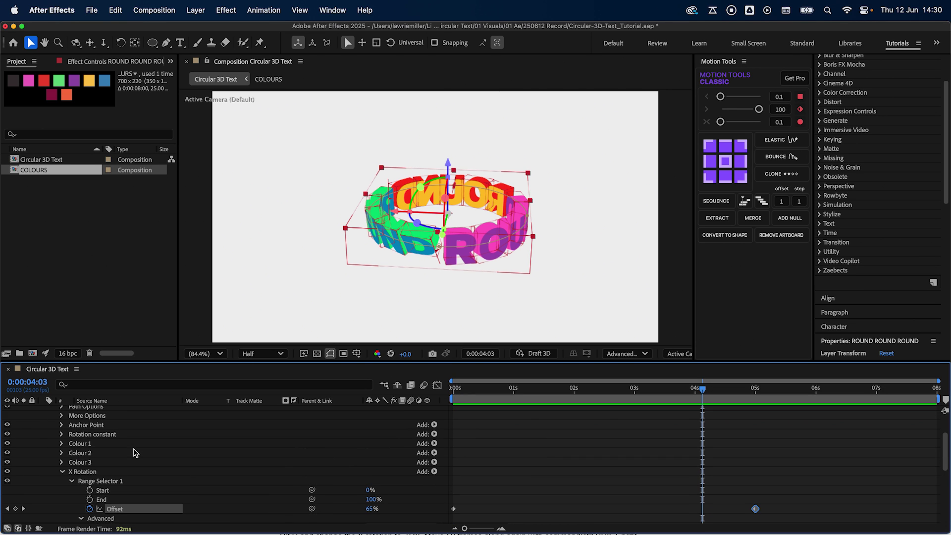
{"action": "left_click", "coordinate": [62, 425]}
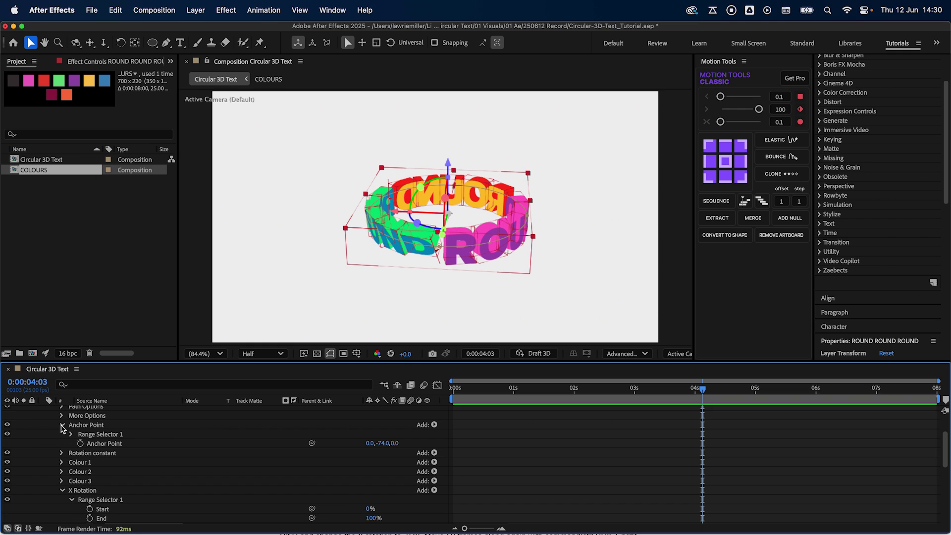
{"action": "left_click", "coordinate": [395, 442]}
{"action": "type", "text": "30"}
{"action": "key", "text": "Return"}
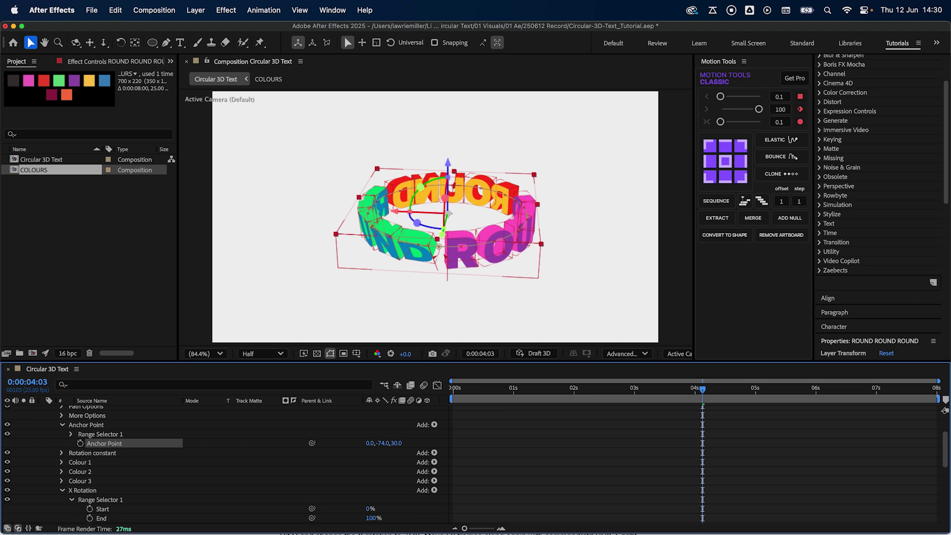
{"action": "left_click", "coordinate": [627, 388]}
{"action": "left_click", "coordinate": [572, 388]}
{"action": "key", "text": "space"}
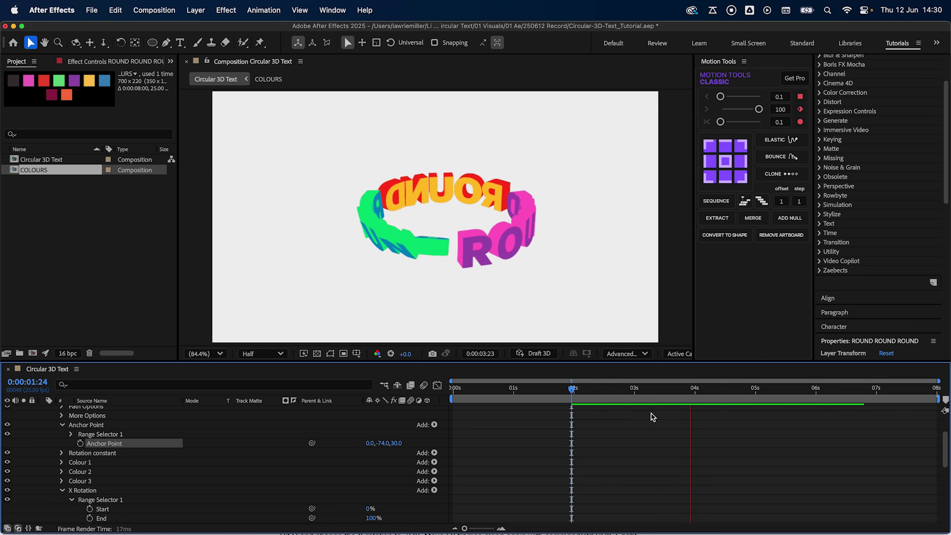
{"action": "key", "text": "space"}
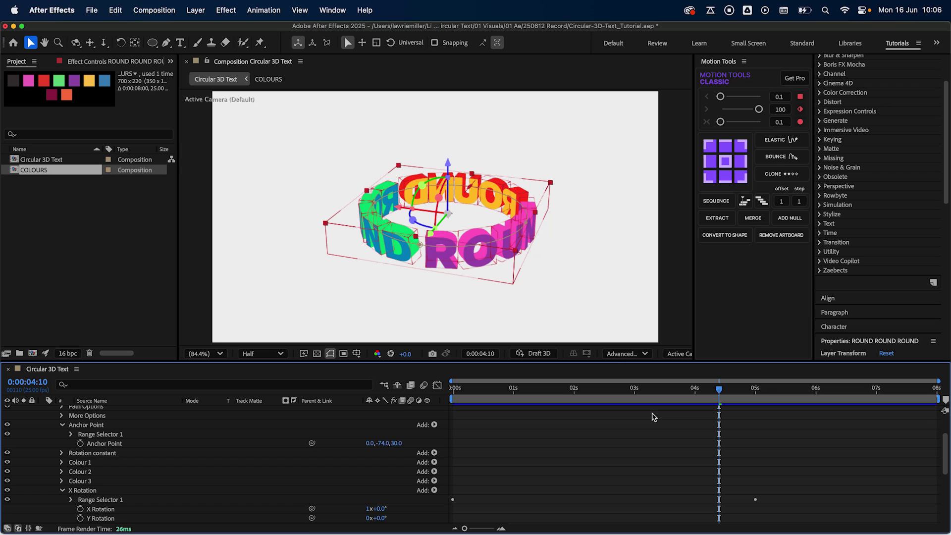
Add a Scale animator at 0% to the text and rename it 'Scale up'.
{"action": "scroll", "coordinate": [170, 449], "scroll_direction": "up", "scroll_amount": 3}
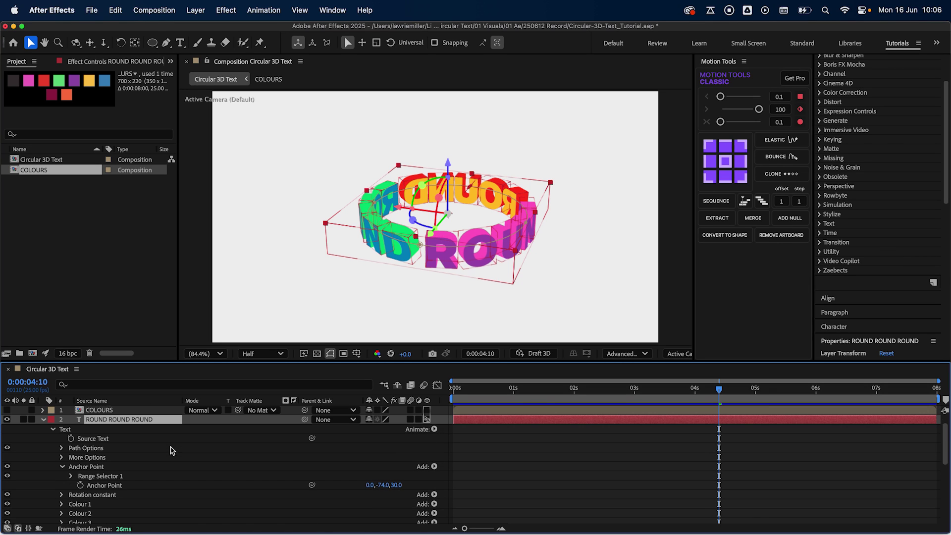
{"action": "left_click", "coordinate": [62, 466]}
{"action": "left_click", "coordinate": [80, 429]}
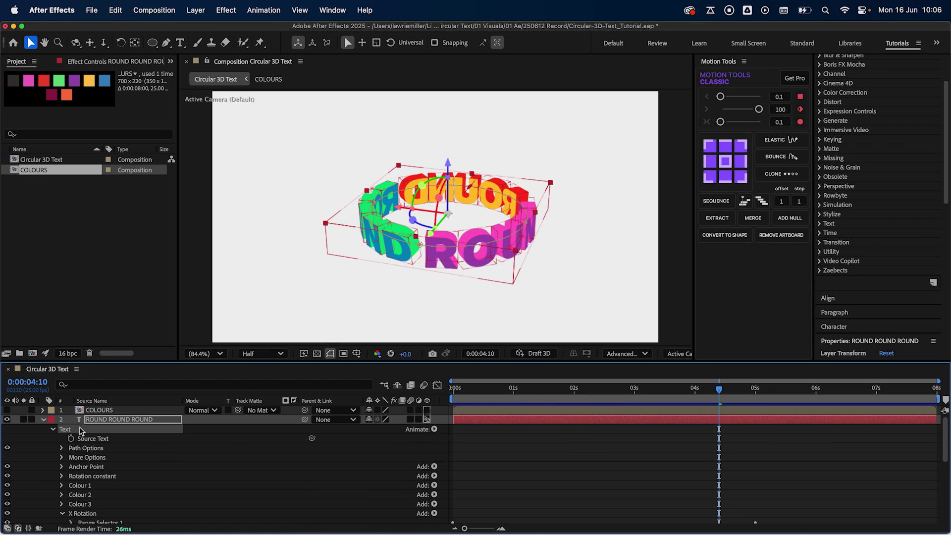
{"action": "left_click", "coordinate": [434, 429]}
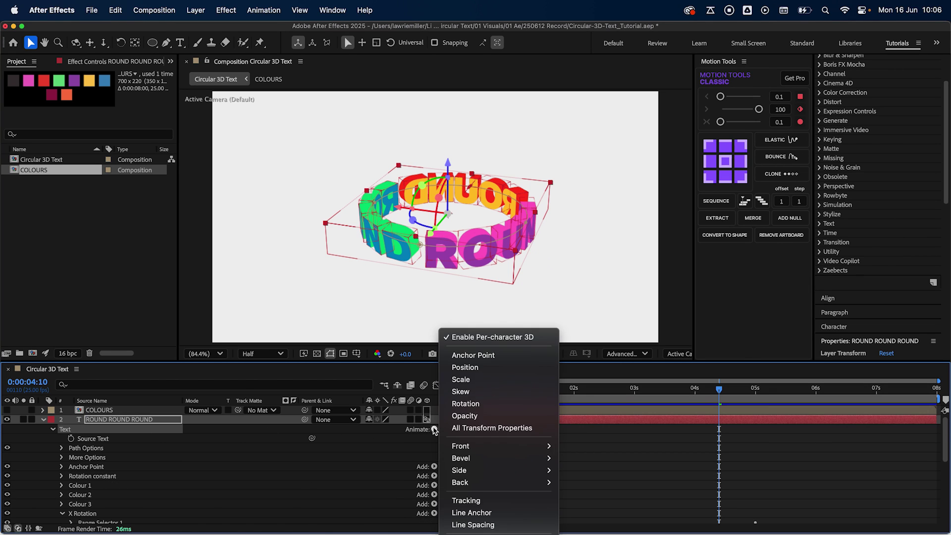
{"action": "left_click", "coordinate": [461, 380]}
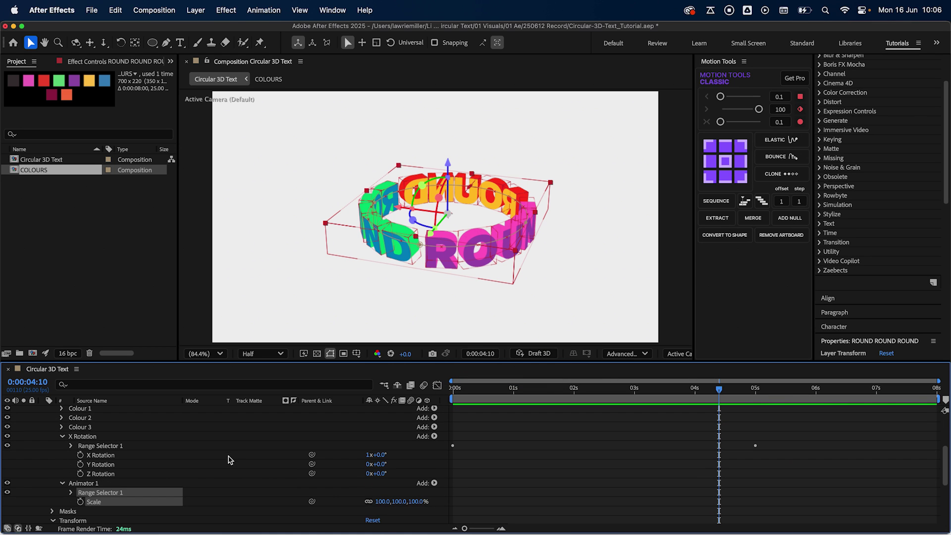
{"action": "left_click", "coordinate": [381, 502]}
{"action": "type", "text": "00"}
{"action": "key", "text": "Return"}
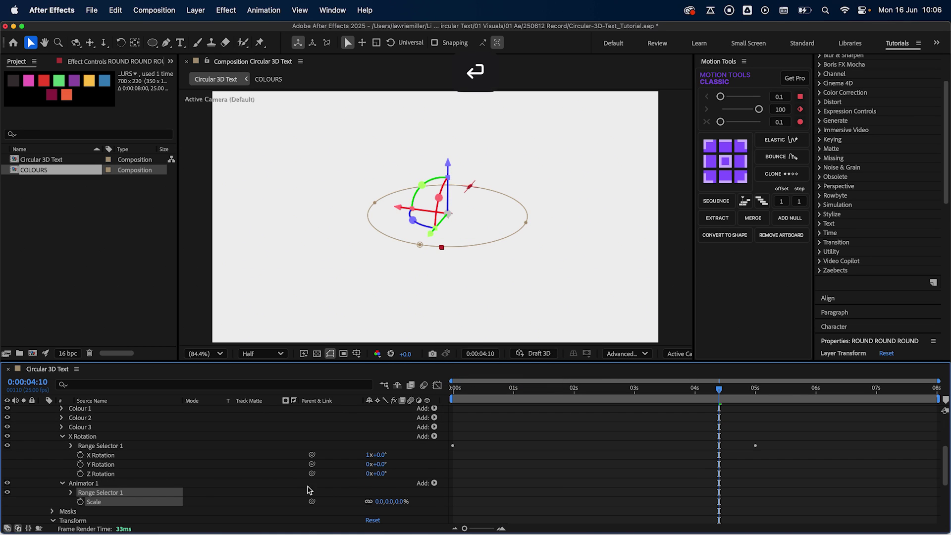
{"action": "left_click", "coordinate": [93, 483]}
{"action": "key", "text": "Return"}
{"action": "type", "text": "Scale up"}
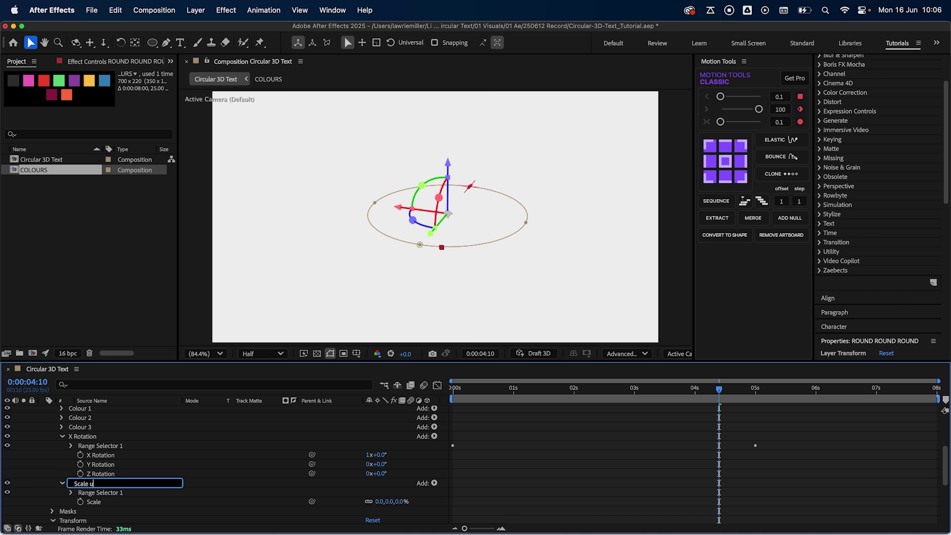
{"action": "key", "text": "Return"}
Set the Range Selector's advanced Shape to Ramp Up with Ease High and Ease Low at 60%.
{"action": "scroll", "coordinate": [115, 478], "scroll_direction": "down", "scroll_amount": 3}
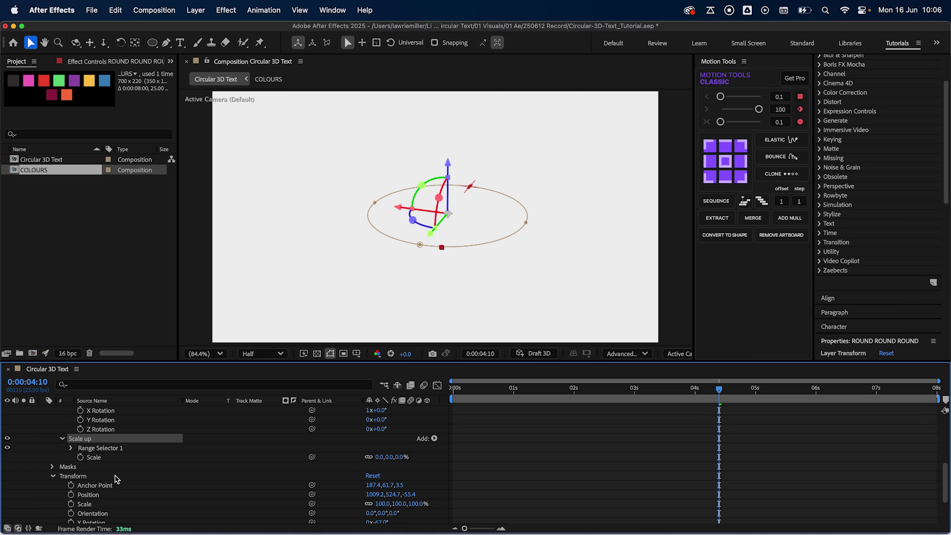
{"action": "left_click", "coordinate": [71, 449]}
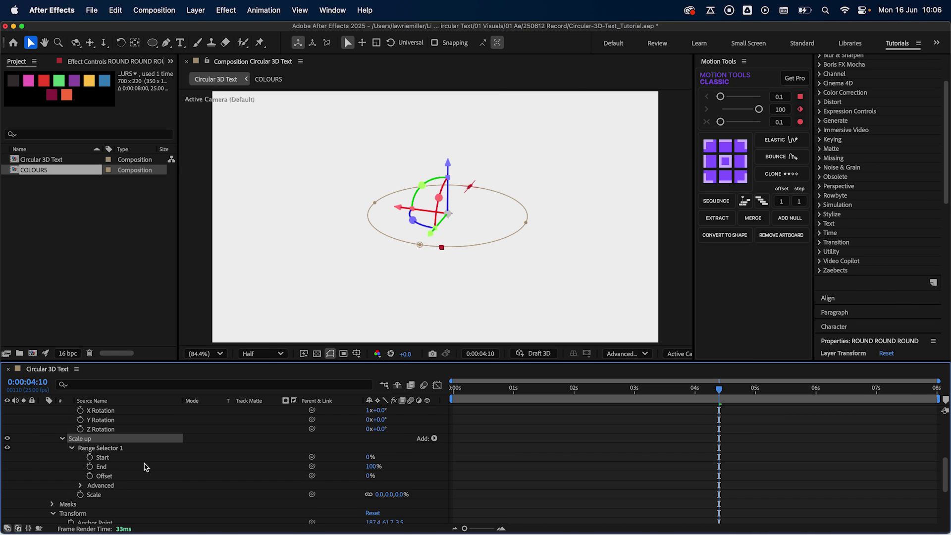
{"action": "scroll", "coordinate": [148, 467], "scroll_direction": "down", "scroll_amount": 1}
{"action": "left_click", "coordinate": [81, 479]}
{"action": "scroll", "coordinate": [148, 467], "scroll_direction": "down", "scroll_amount": 4}
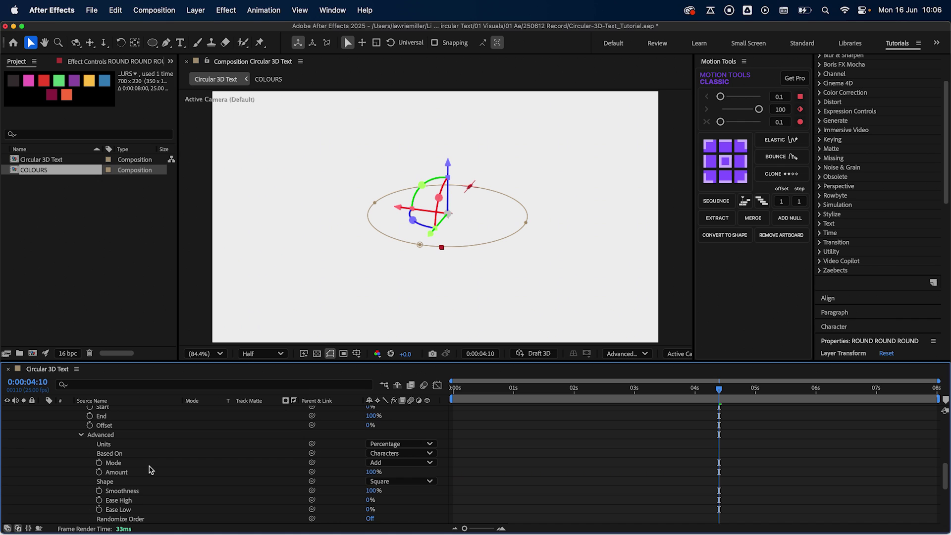
{"action": "left_click", "coordinate": [372, 481]}
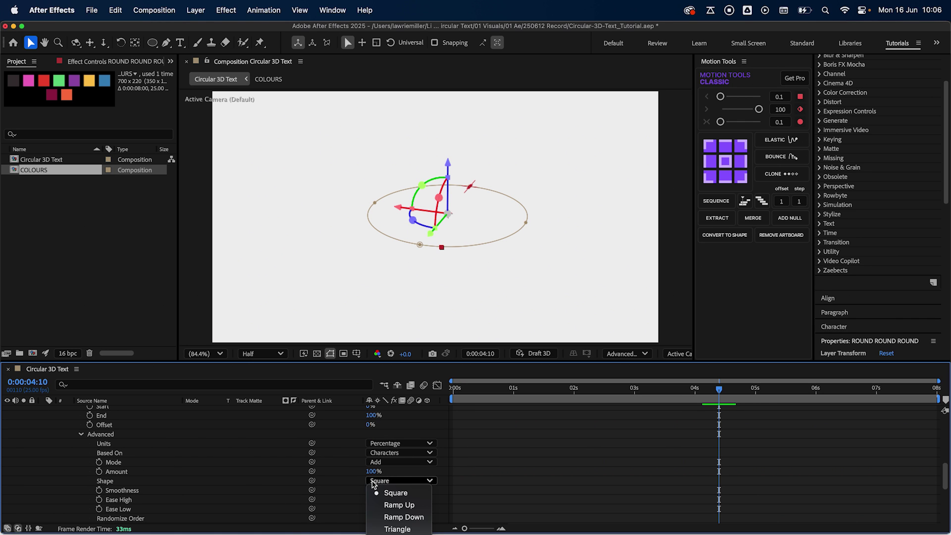
{"action": "left_click", "coordinate": [397, 505]}
{"action": "scroll", "coordinate": [353, 478], "scroll_direction": "down", "scroll_amount": 3}
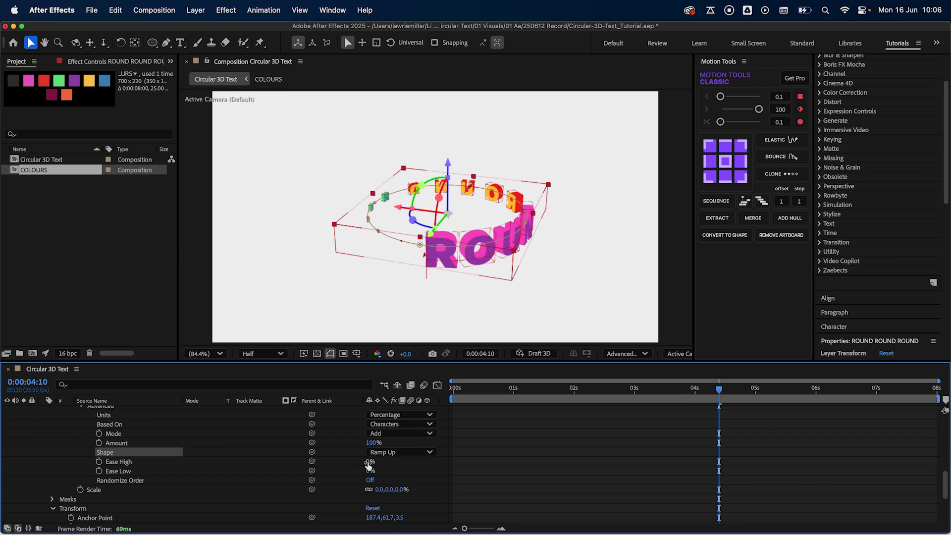
{"action": "left_click", "coordinate": [368, 461]}
{"action": "key", "text": "Tab"}
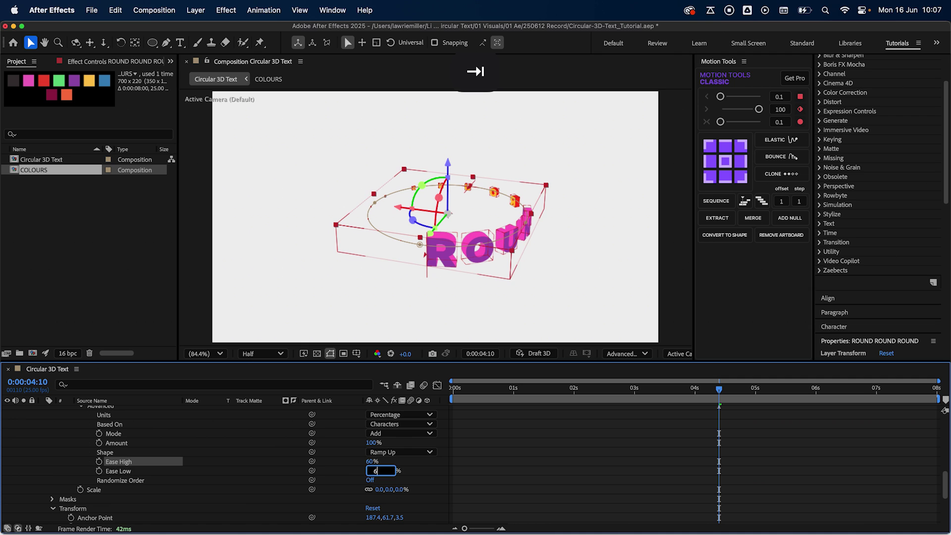
{"action": "type", "text": "60"}
{"action": "key", "text": "Return"}
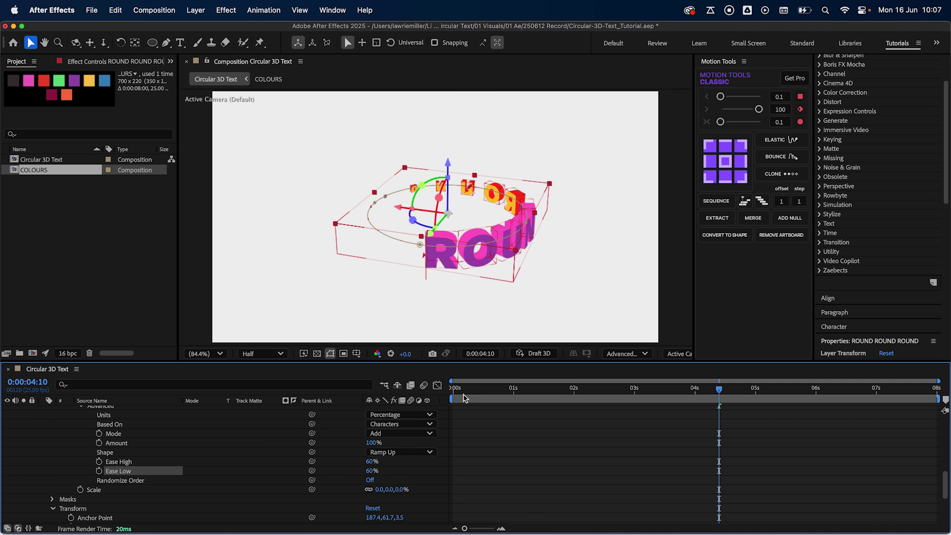
{"action": "left_click_drag", "start_coordinate": [465, 390], "coordinate": [452, 389]}
Keyframe the Scale up Offset from -100% at 0s to 100% at 2s.
{"action": "scroll", "coordinate": [277, 455], "scroll_direction": "up", "scroll_amount": 3}
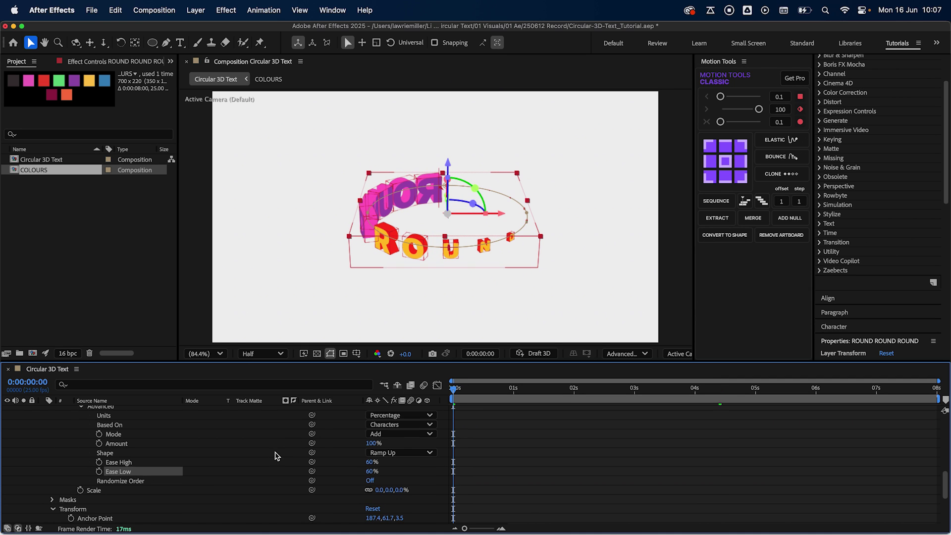
{"action": "left_click", "coordinate": [89, 438]}
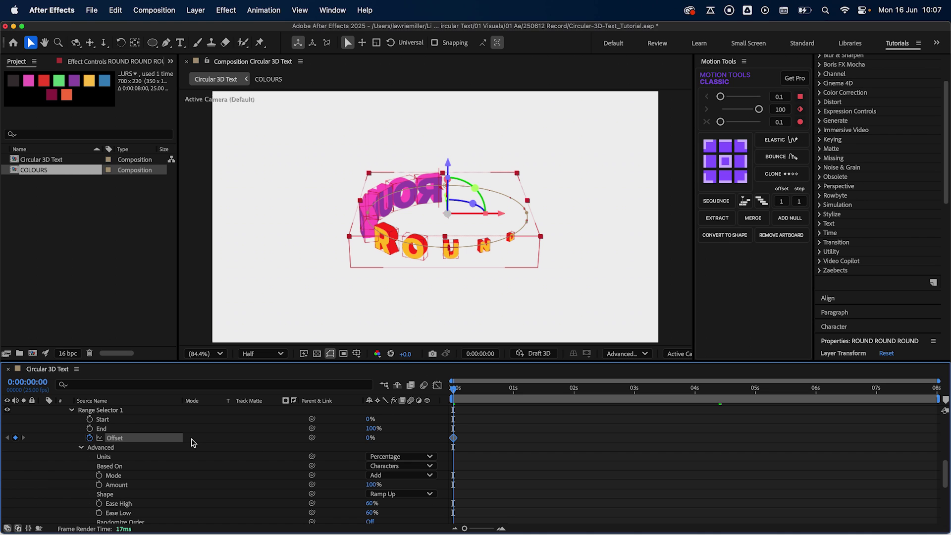
{"action": "left_click", "coordinate": [368, 439]}
{"action": "key", "text": "Return"}
{"action": "key", "text": "shift+super+Right"}
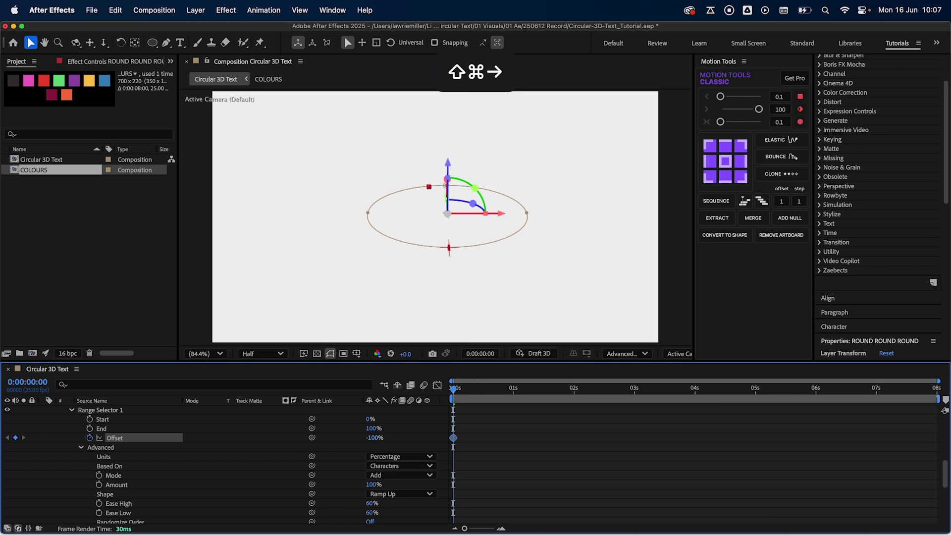
{"action": "key", "text": "shift+super+Right"}
{"action": "key", "text": "shift+super+Right"}
{"action": "key", "text": "shift+super+Right"}
{"action": "key", "text": "shift+super+Right"}
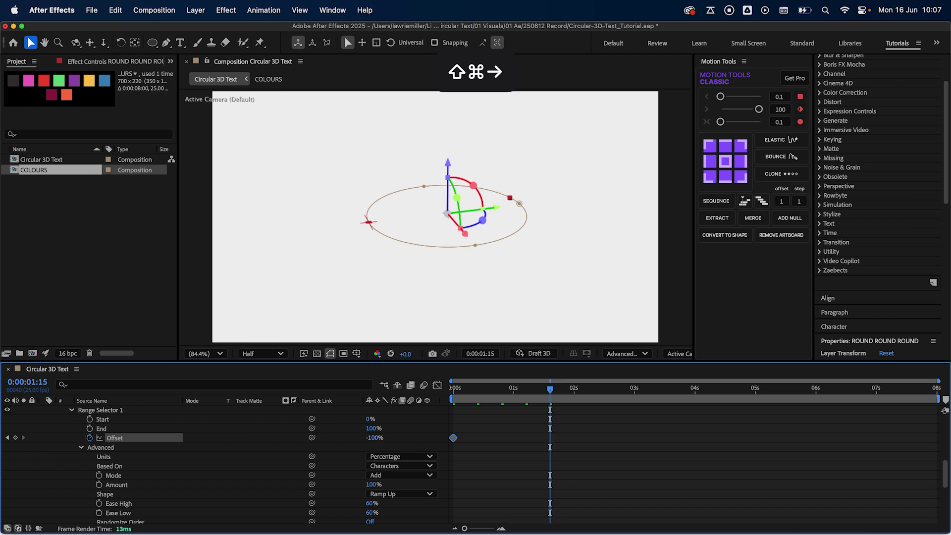
{"action": "left_click", "coordinate": [368, 439]}
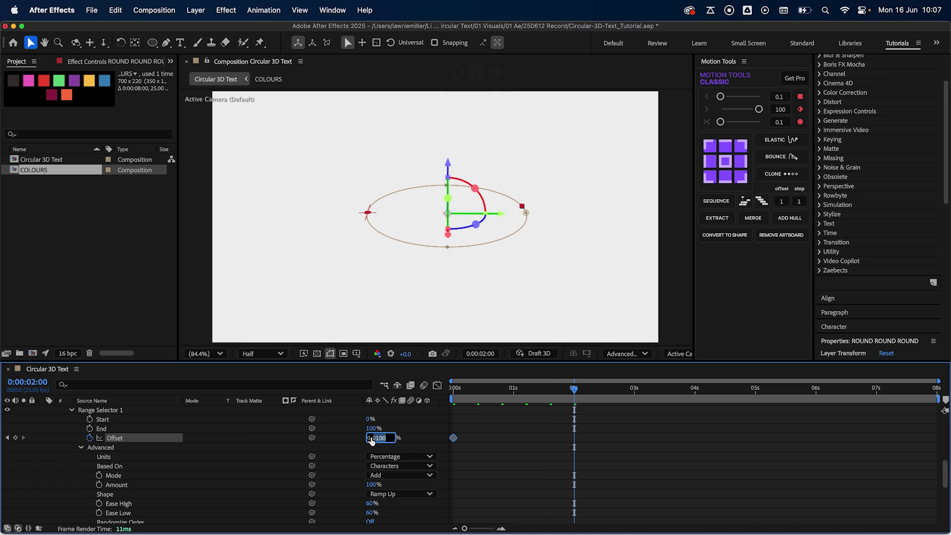
{"action": "type", "text": "100"}
{"action": "key", "text": "Return"}
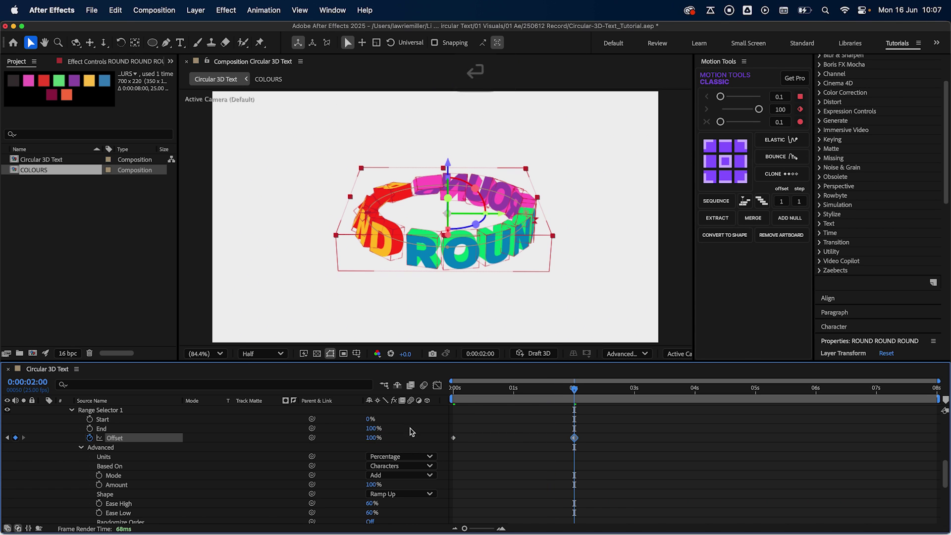
Rewind to 0s and preview the letters growing into the ring.
{"action": "left_click_drag", "start_coordinate": [513, 389], "coordinate": [413, 388]}
{"action": "key", "text": "space"}
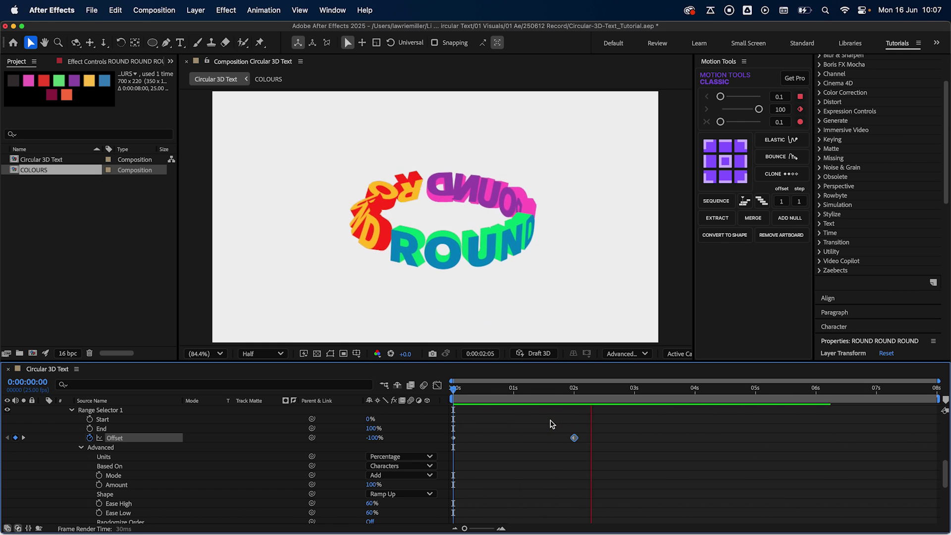
{"action": "key", "text": "space"}
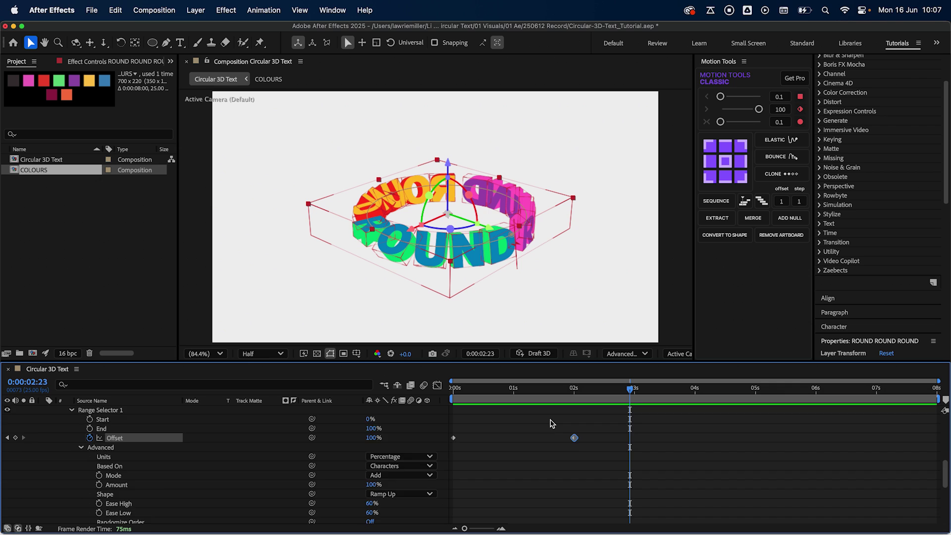
{"action": "scroll", "coordinate": [551, 424], "scroll_direction": "up", "scroll_amount": 10}
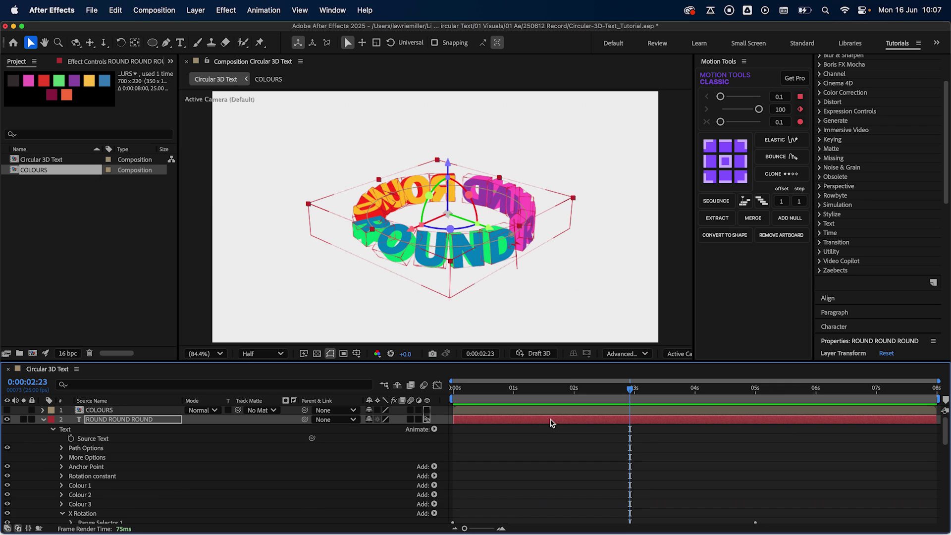
Add a Null 1 layer as the parent of the ROUND ROUND ROUND text layer.
{"action": "left_click", "coordinate": [43, 420]}
{"action": "left_click", "coordinate": [116, 422]}
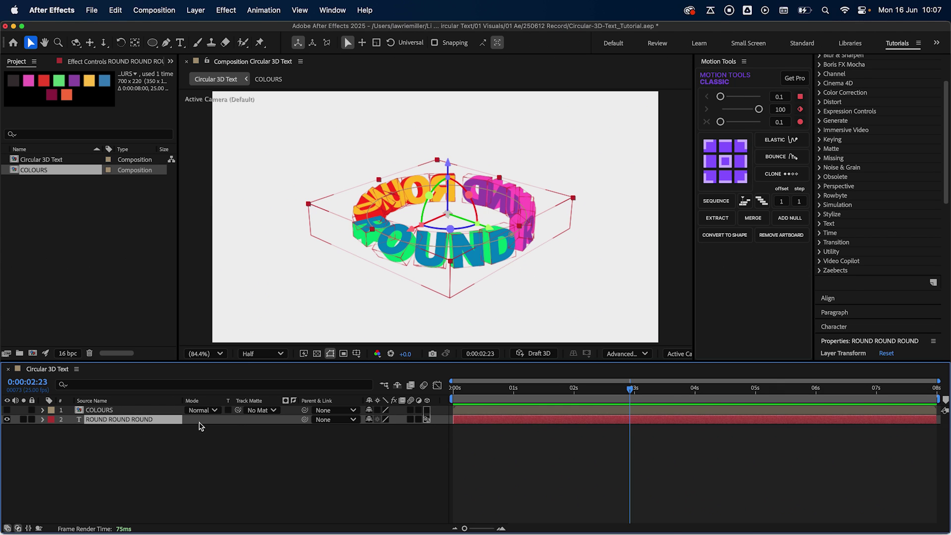
{"action": "left_click", "coordinate": [795, 219]}
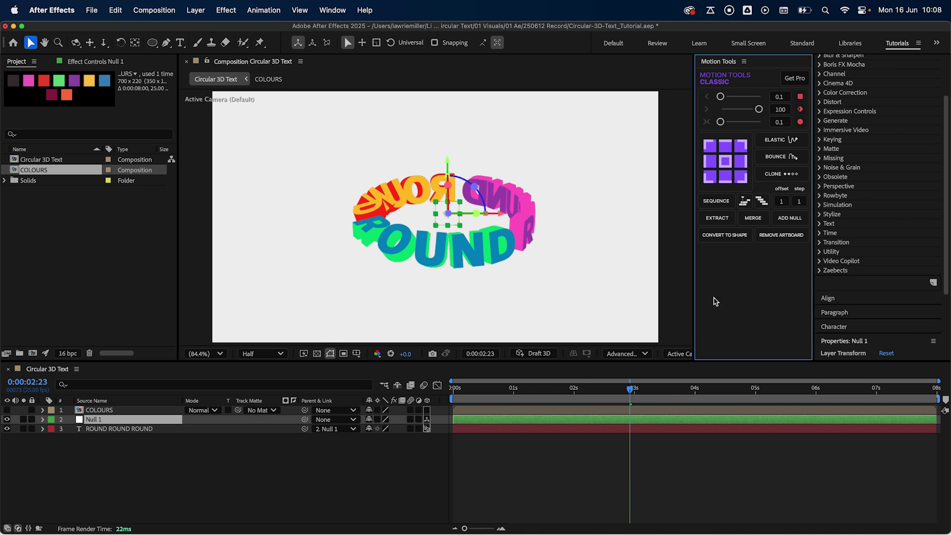
{"action": "left_click", "coordinate": [452, 389]}
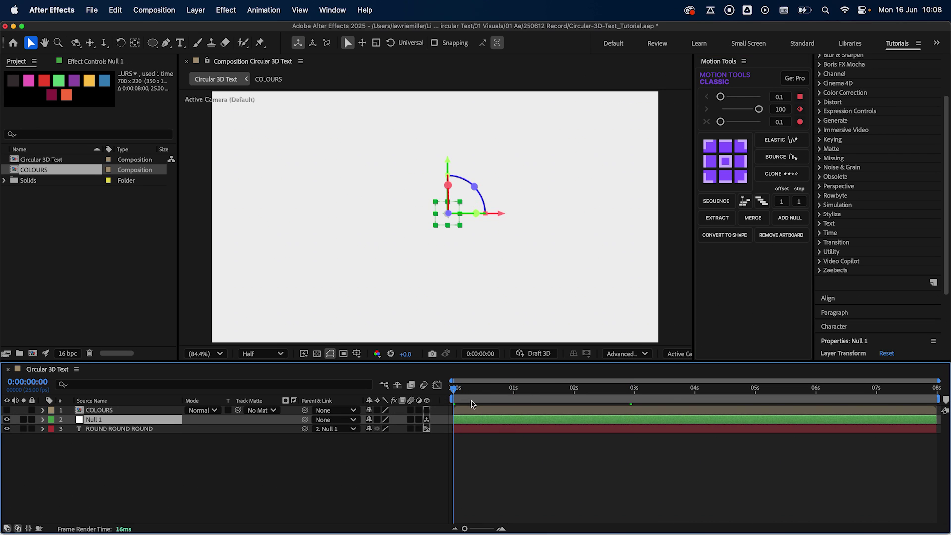
Keyframe Null 1's Y Rotation from -270° at 0s to 0° at 2s with easy ease.
{"action": "key", "text": "r"}
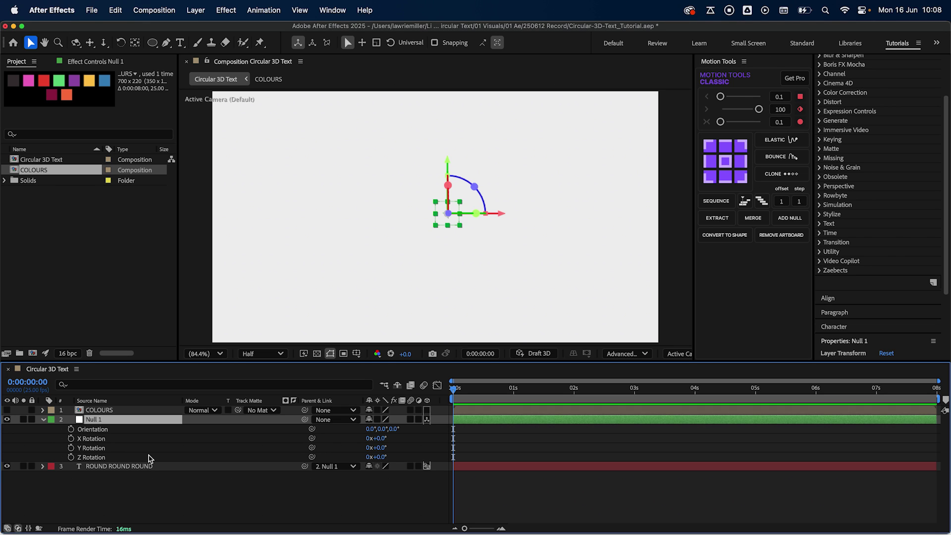
{"action": "left_click", "coordinate": [71, 447]}
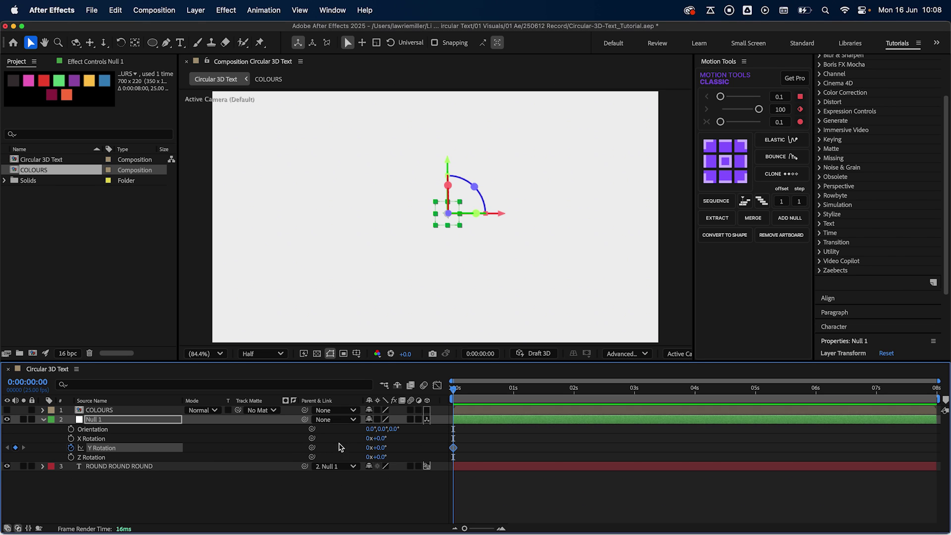
{"action": "left_click", "coordinate": [377, 447]}
{"action": "key", "text": "Return"}
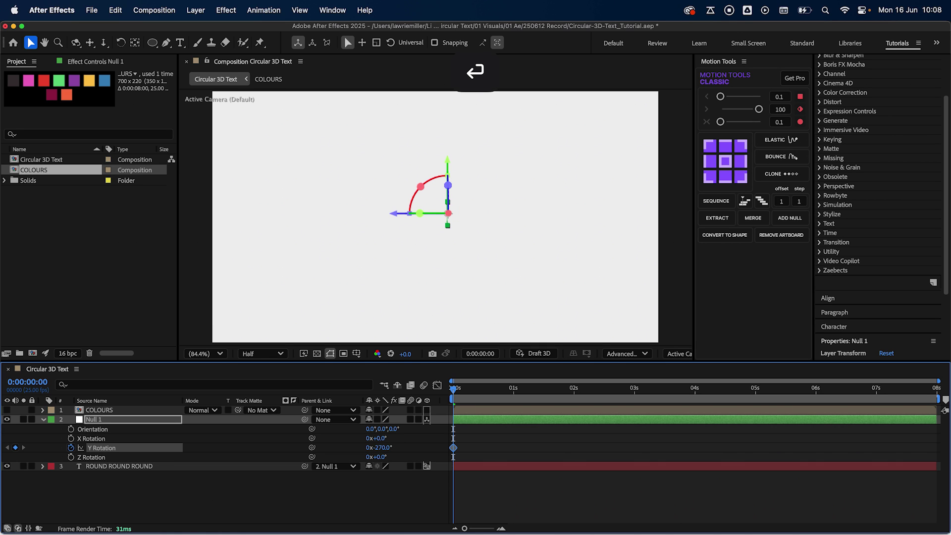
{"action": "key", "text": "shift+super+Right"}
{"action": "key", "text": "shift+super+Right"}
{"action": "key", "text": "shift+super+Right"}
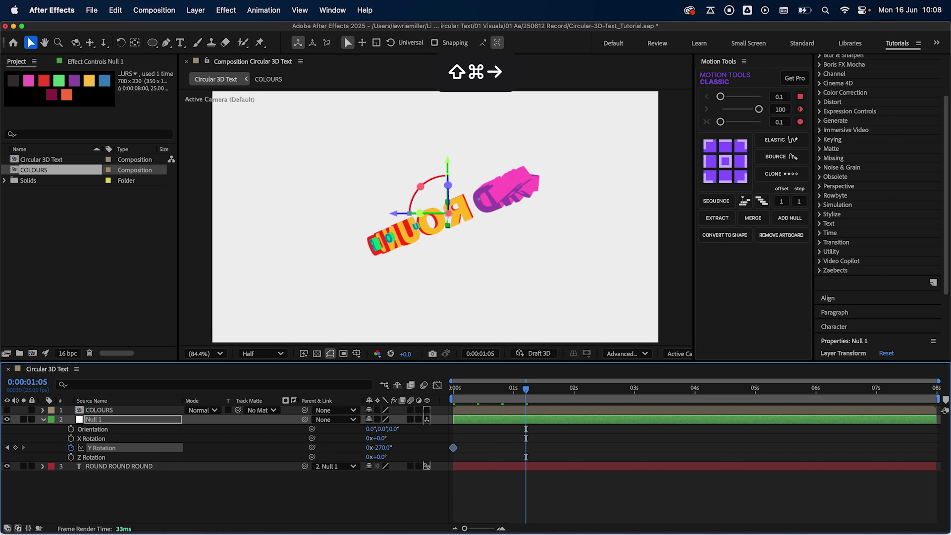
{"action": "key", "text": "shift+super+Right"}
{"action": "key", "text": "shift+super+Right"}
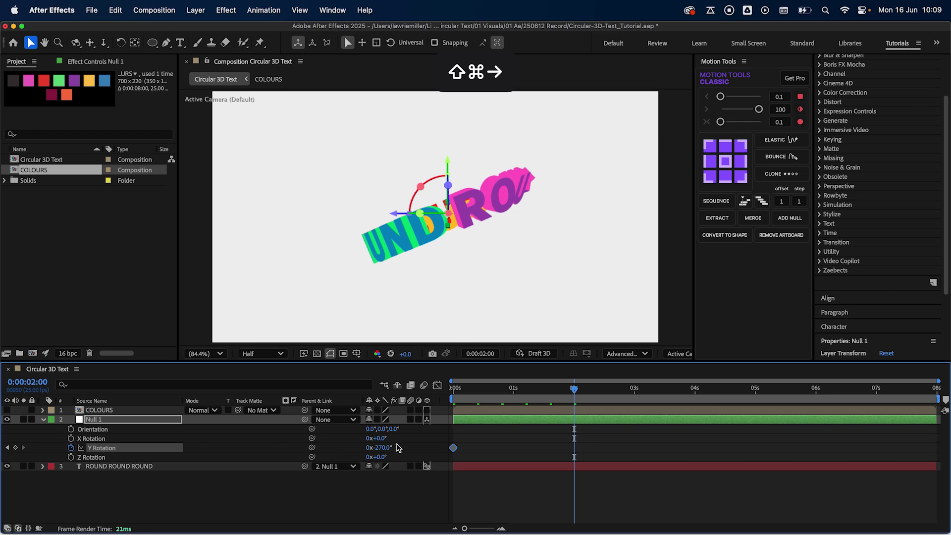
{"action": "left_click", "coordinate": [382, 447]}
{"action": "type", "text": "0"}
{"action": "key", "text": "Return"}
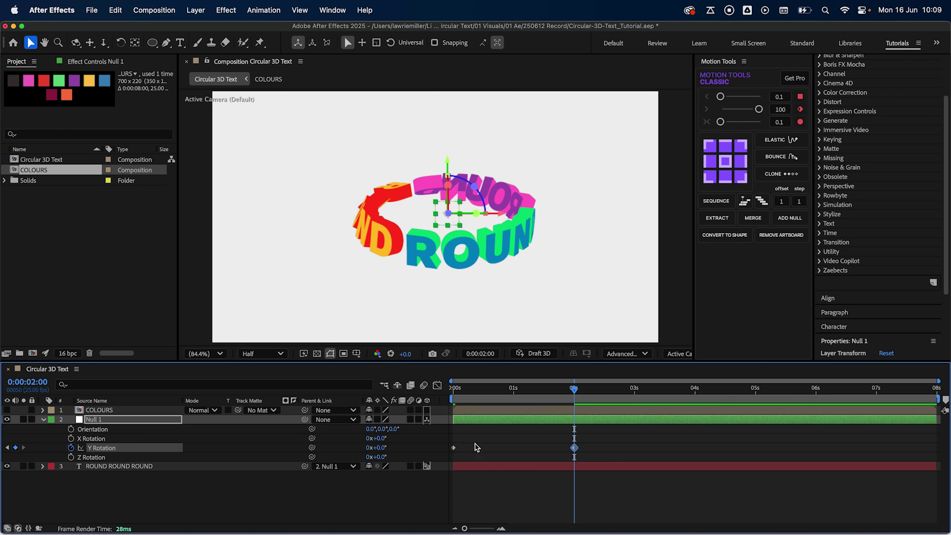
{"action": "left_click_drag", "start_coordinate": [601, 435], "coordinate": [445, 462]}
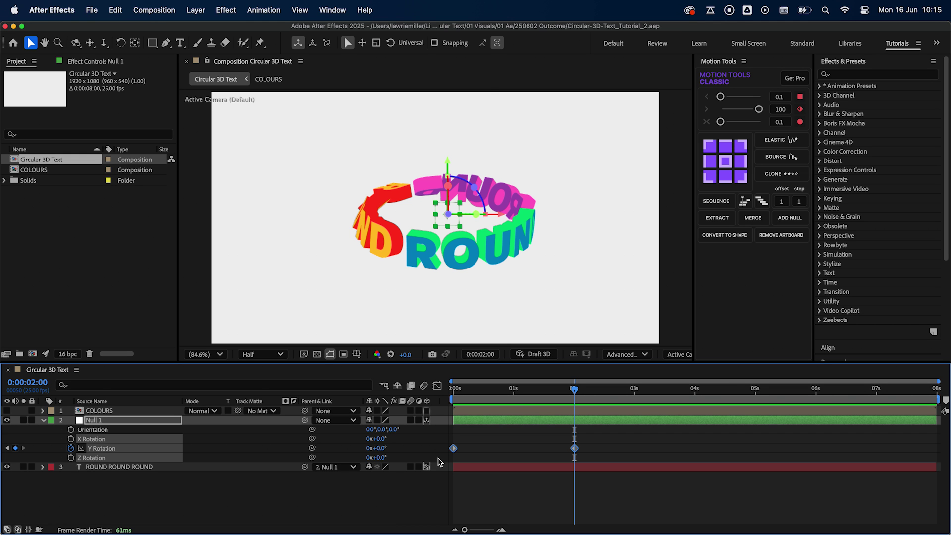
{"action": "key", "text": "F9"}
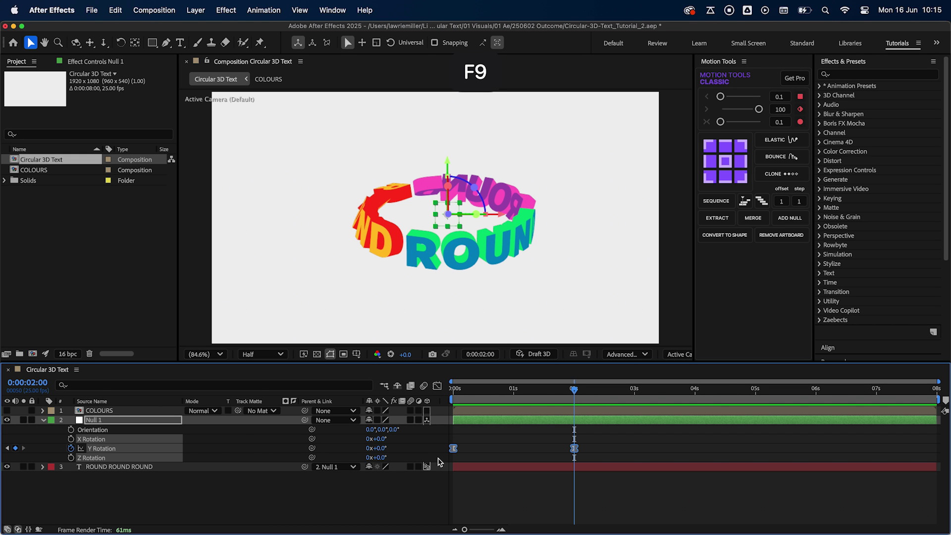
Stretch the last Y Rotation keyframe's incoming influence to about 81% in the speed graph.
{"action": "left_click", "coordinate": [437, 385]}
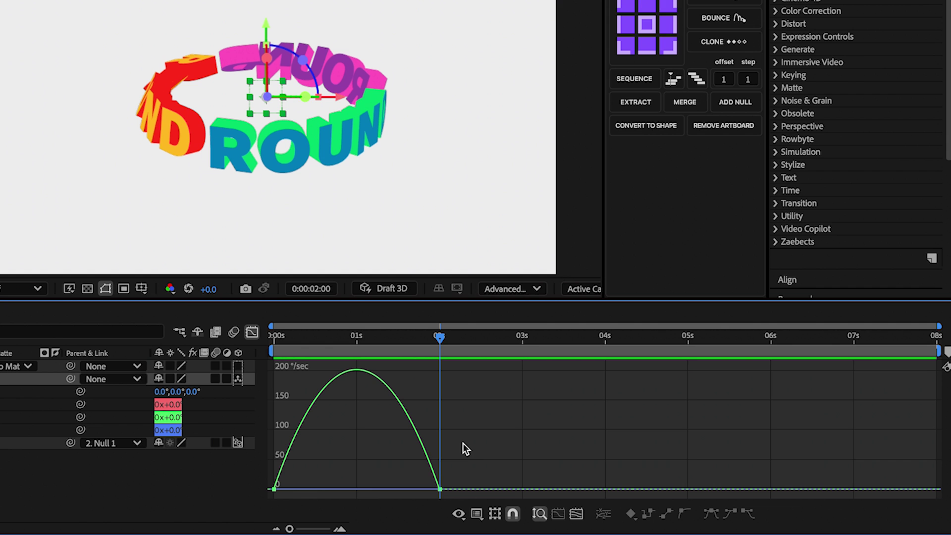
{"action": "left_click_drag", "start_coordinate": [477, 448], "coordinate": [272, 495]}
{"action": "left_click_drag", "start_coordinate": [413, 490], "coordinate": [271, 492]}
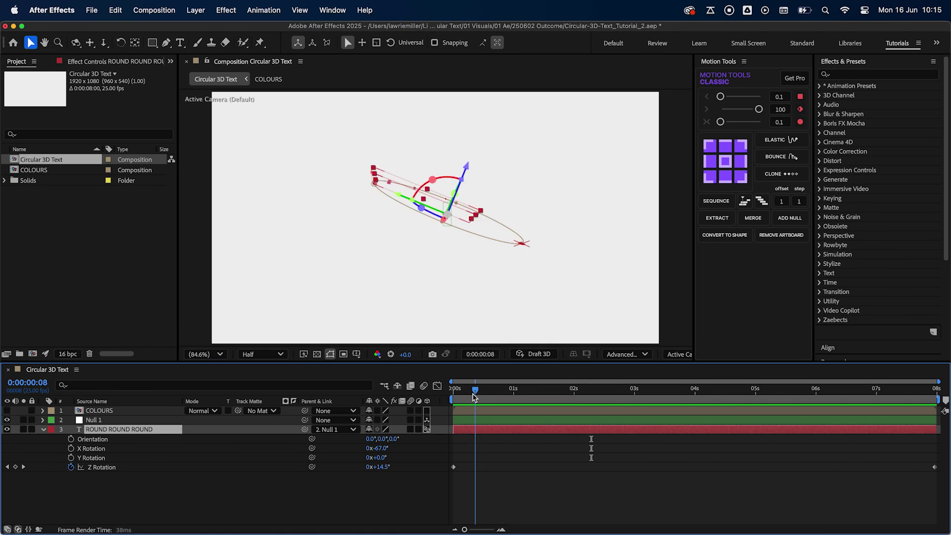
Tilt the text ring's Orientation to 42°, 253°, 341° and preview the result.
{"action": "left_click_drag", "start_coordinate": [447, 377], "coordinate": [424, 377]}
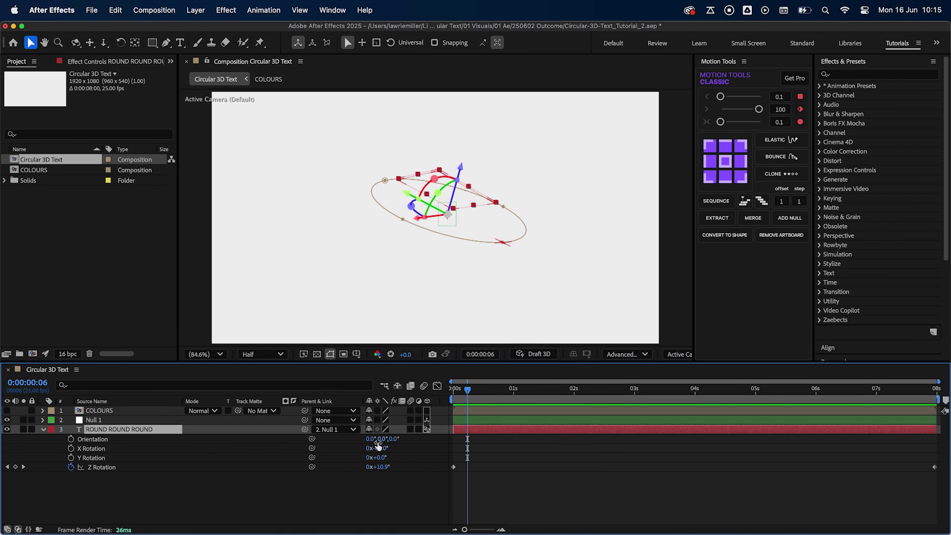
{"action": "left_click_drag", "start_coordinate": [378, 440], "coordinate": [409, 442]}
{"action": "left_click_drag", "start_coordinate": [476, 392], "coordinate": [411, 395]}
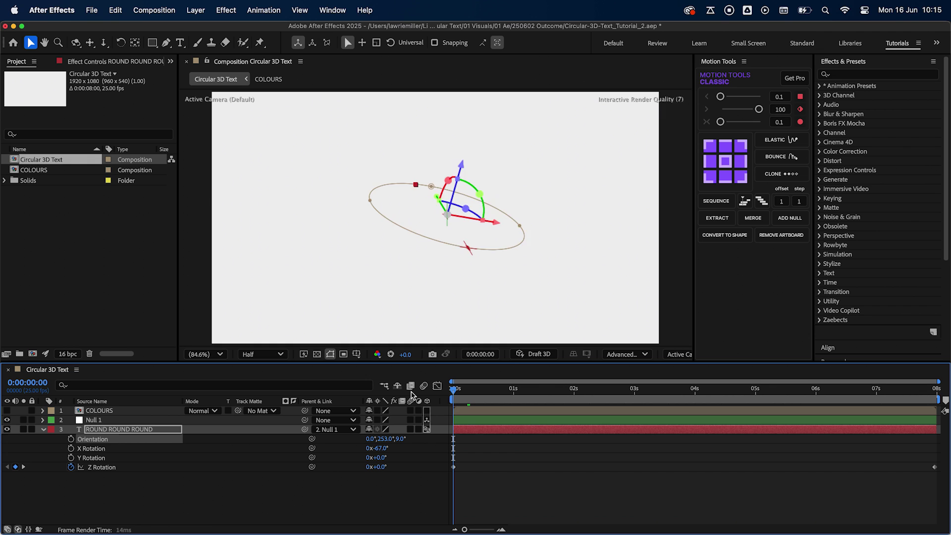
{"action": "key", "text": "space"}
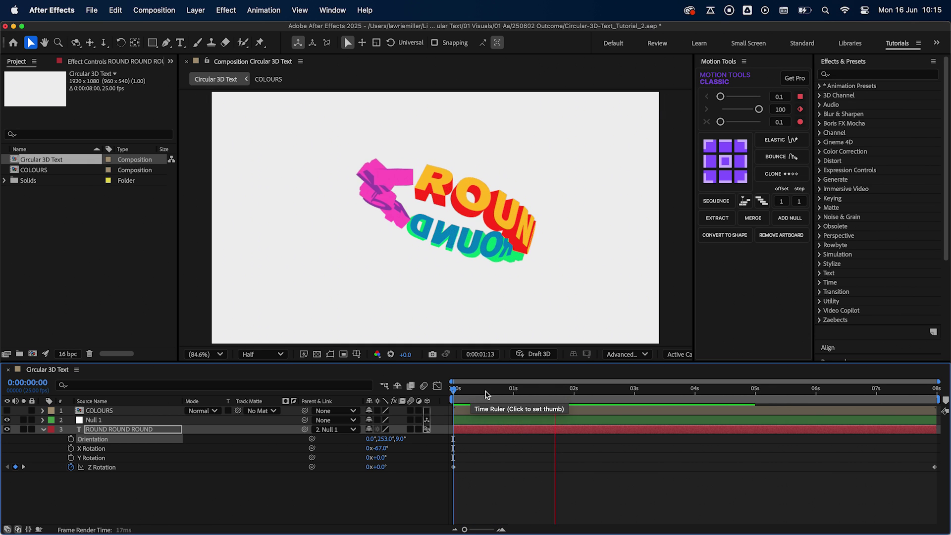
{"action": "key", "text": "space"}
{"action": "left_click_drag", "start_coordinate": [488, 391], "coordinate": [514, 391]}
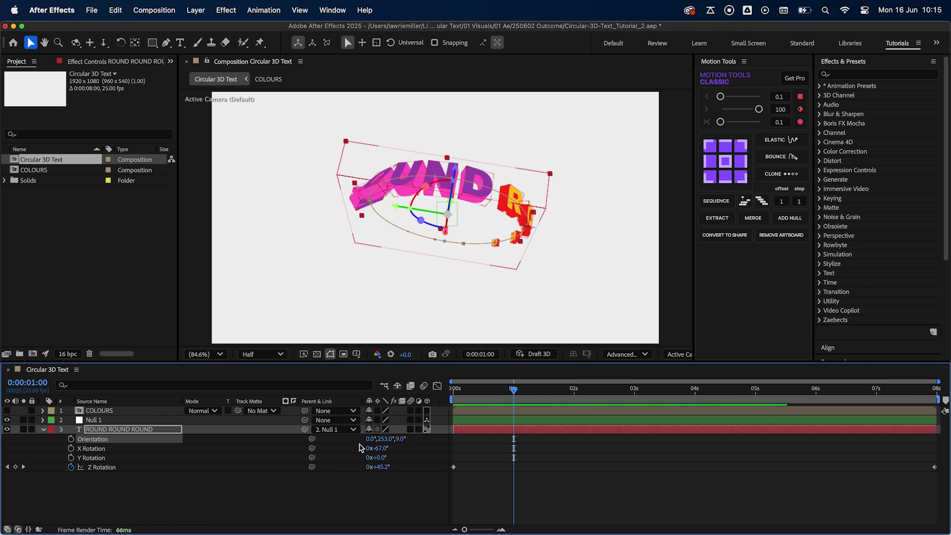
{"action": "left_click_drag", "start_coordinate": [370, 438], "coordinate": [391, 438]}
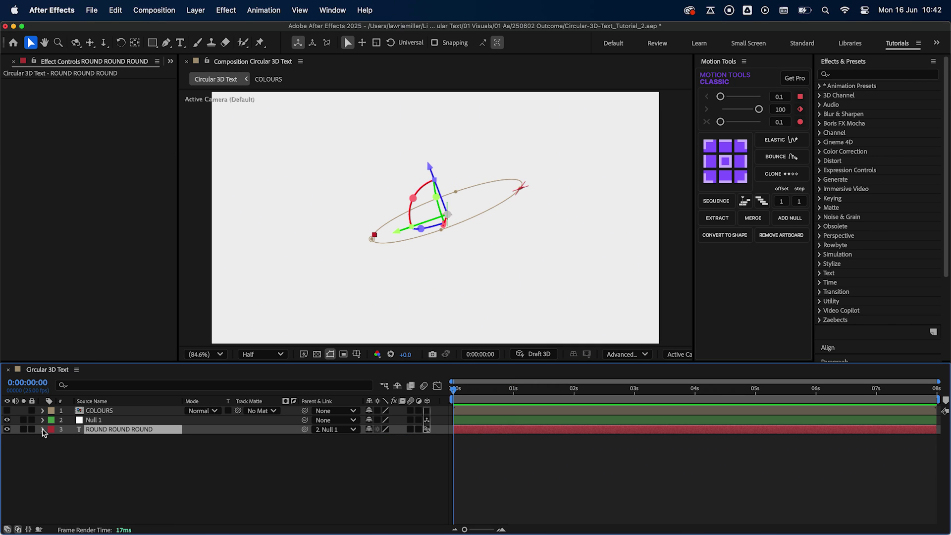
Create a light gray solid below the text, then switch to Finder's Paper Texture folder.
{"action": "key", "text": "super+y"}
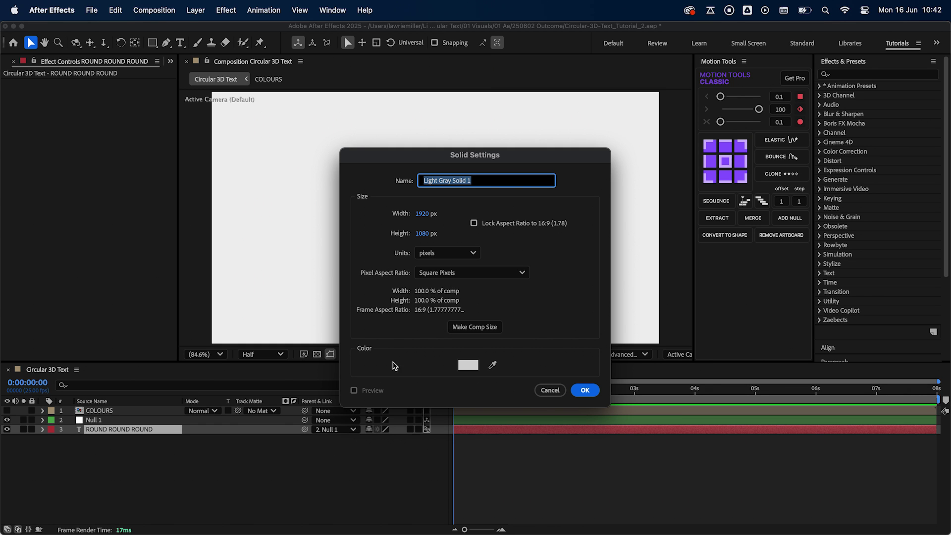
{"action": "left_click", "coordinate": [473, 369]}
{"action": "left_click", "coordinate": [351, 235]}
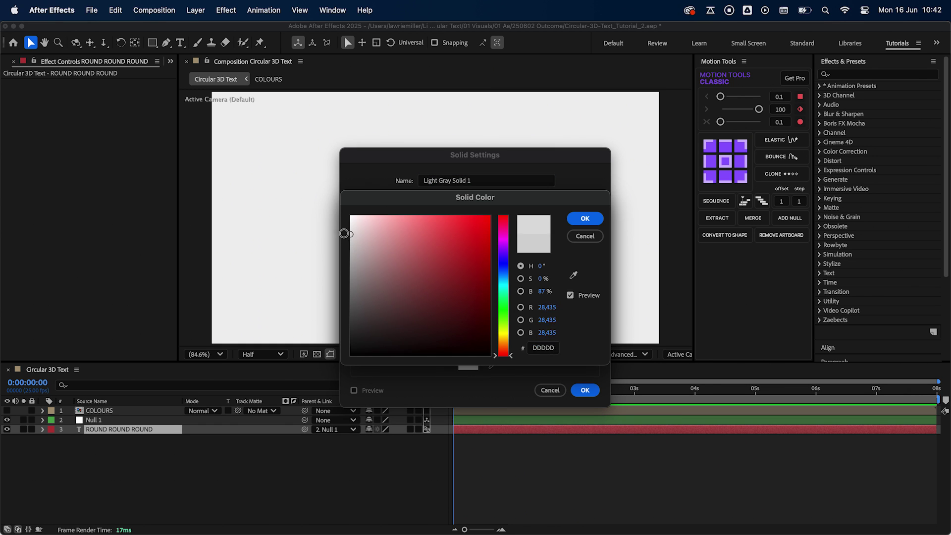
{"action": "left_click", "coordinate": [585, 220]}
{"action": "left_click", "coordinate": [585, 390]}
{"action": "key", "text": "super+bracketleft"}
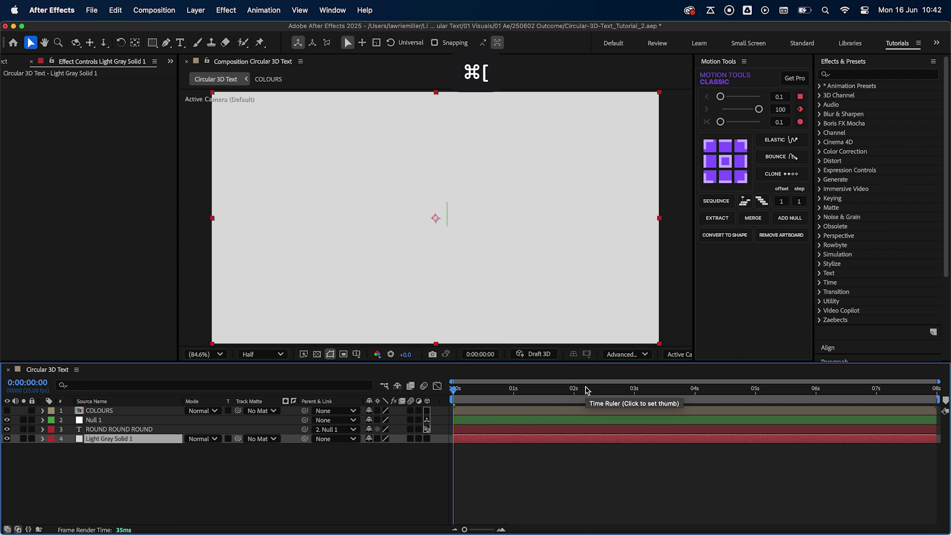
{"action": "key", "text": "super+Tab"}
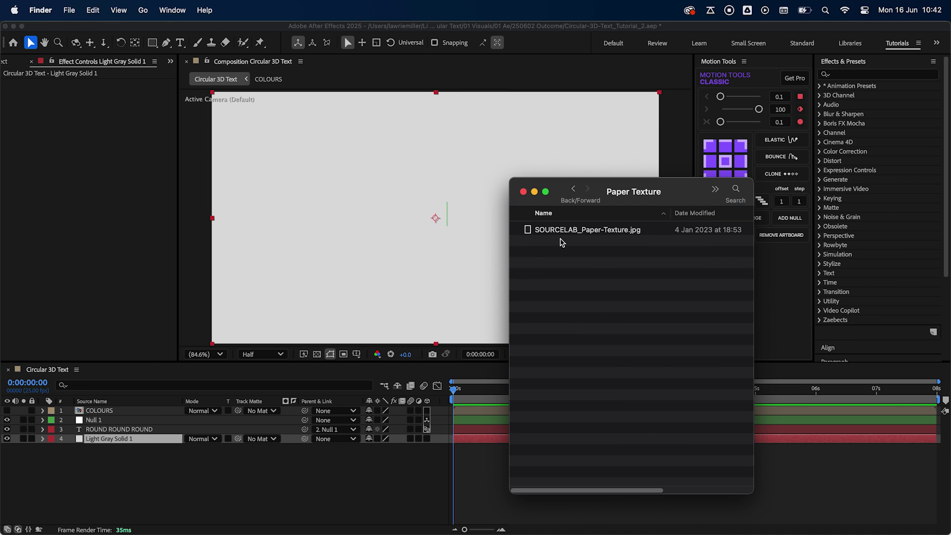
Import the paper texture as the top layer in Overlay mode, scaled 30% and rotated 90°.
{"action": "left_click_drag", "start_coordinate": [561, 231], "coordinate": [172, 474]}
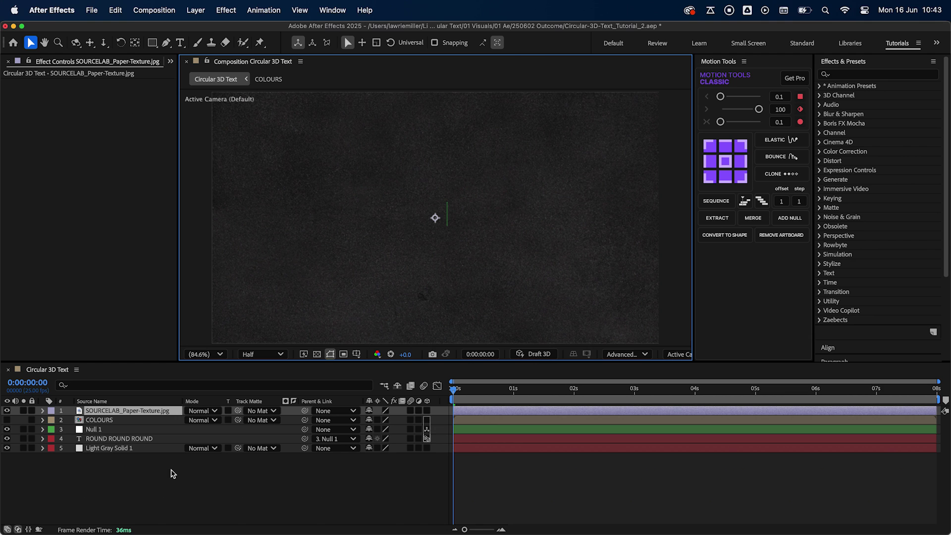
{"action": "left_click", "coordinate": [204, 410]}
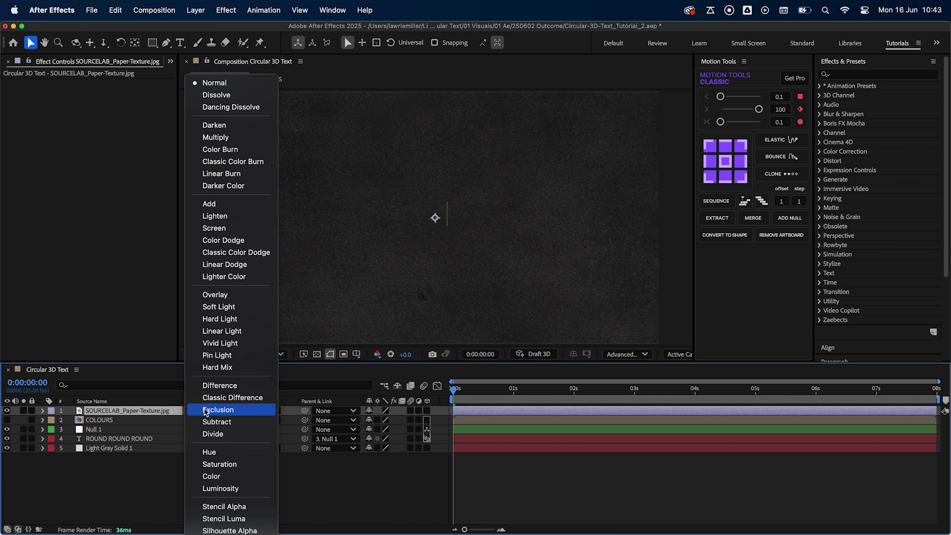
{"action": "left_click", "coordinate": [222, 296]}
{"action": "key", "text": "s"}
{"action": "left_click", "coordinate": [405, 420]}
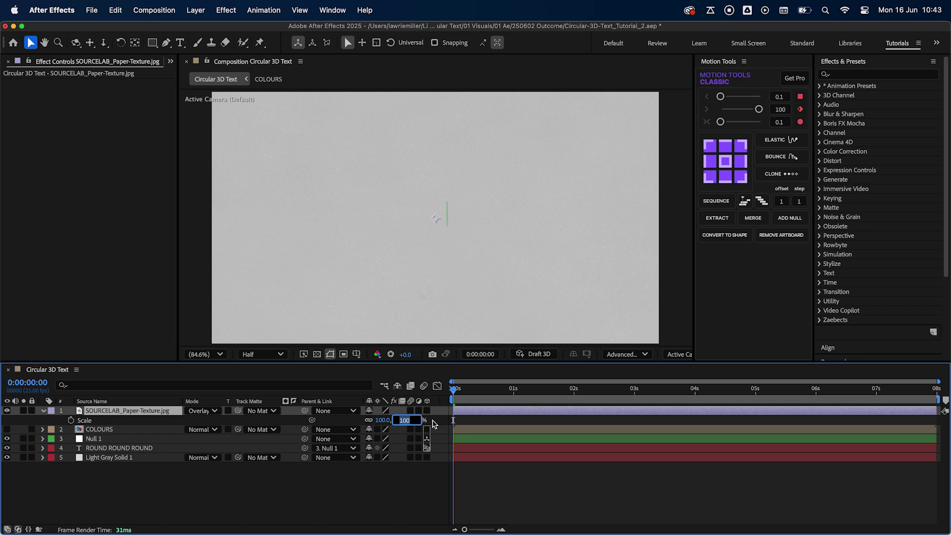
{"action": "type", "text": "30"}
{"action": "key", "text": "Return"}
{"action": "key", "text": "r"}
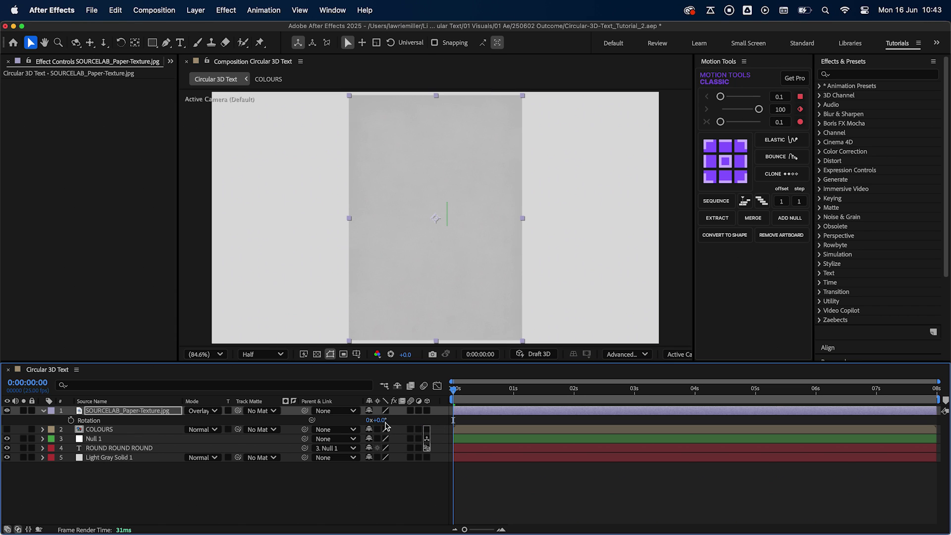
{"action": "left_click", "coordinate": [382, 420]}
{"action": "type", "text": "90"}
{"action": "key", "text": "Return"}
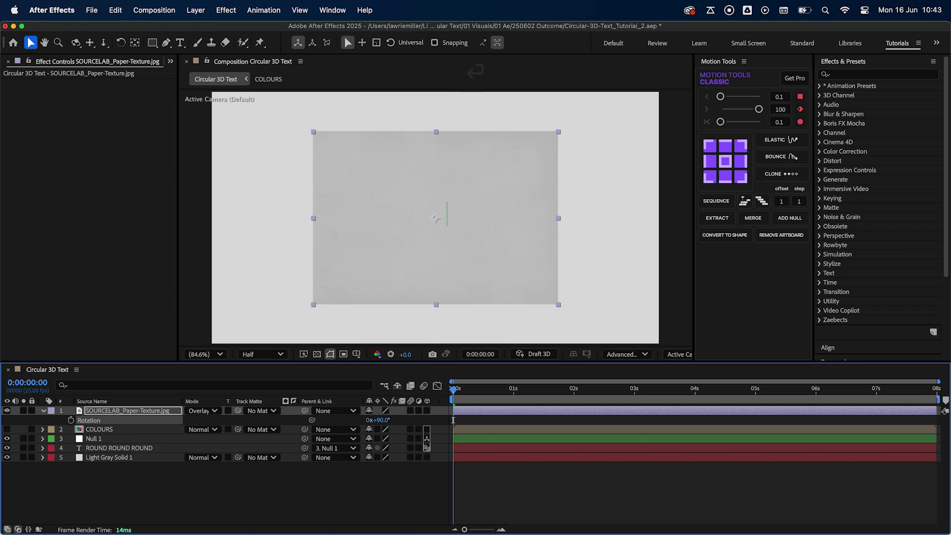
Tile the texture with CC RepeTile, expanding 2000 on each side with 50% Blend Borders.
{"action": "left_click", "coordinate": [854, 76]}
{"action": "type", "text": "repe"}
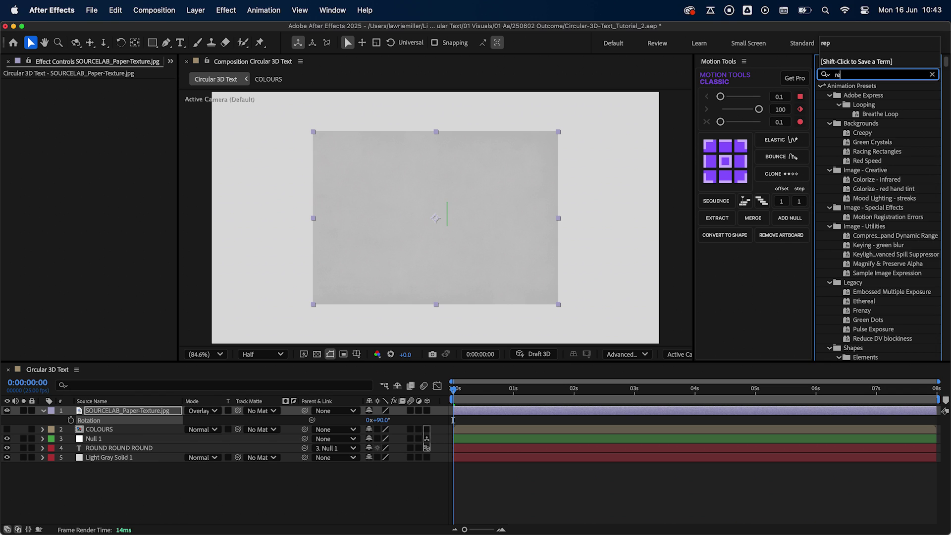
{"action": "double_click", "coordinate": [872, 133]}
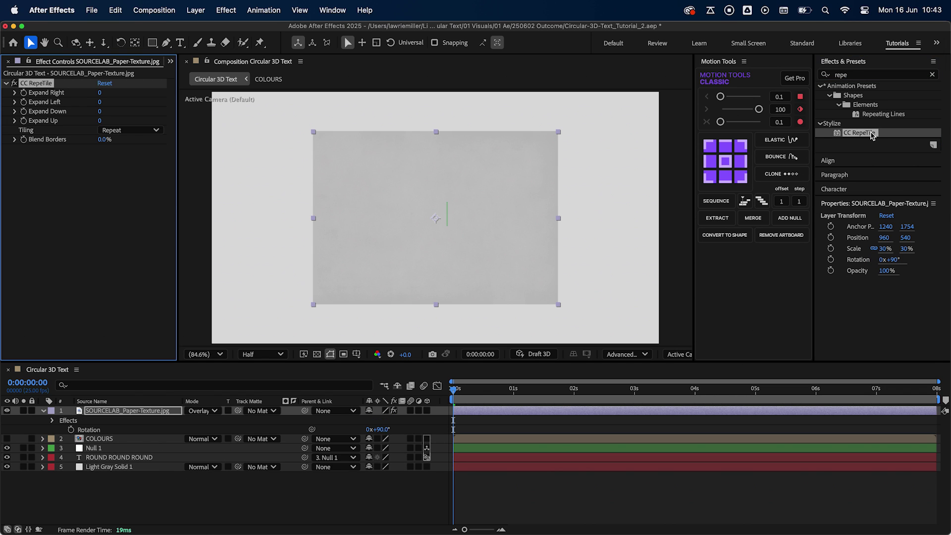
{"action": "left_click", "coordinate": [100, 92]}
{"action": "type", "text": "2000"}
{"action": "key", "text": "Tab"}
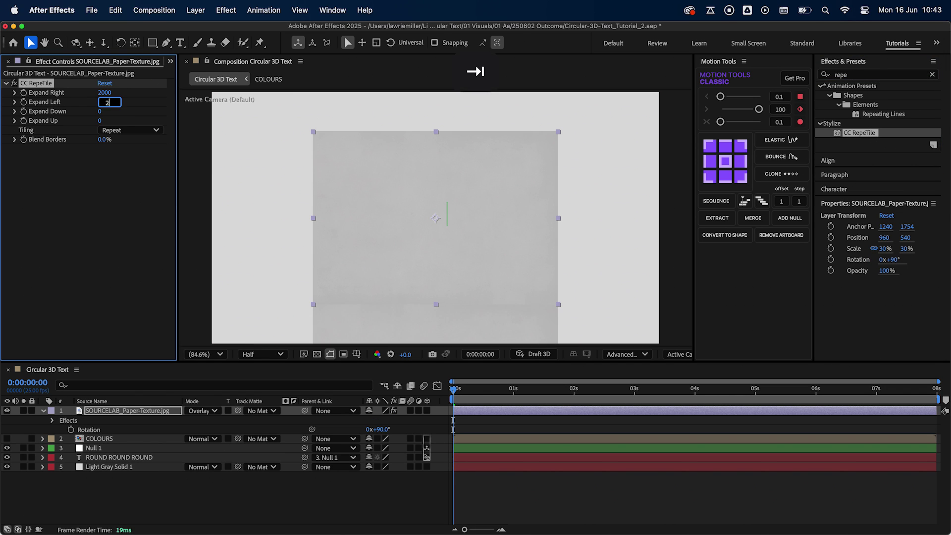
{"action": "type", "text": "2000"}
{"action": "key", "text": "Tab"}
{"action": "type", "text": "2000"}
{"action": "key", "text": "Tab"}
{"action": "type", "text": "2000"}
{"action": "key", "text": "Return"}
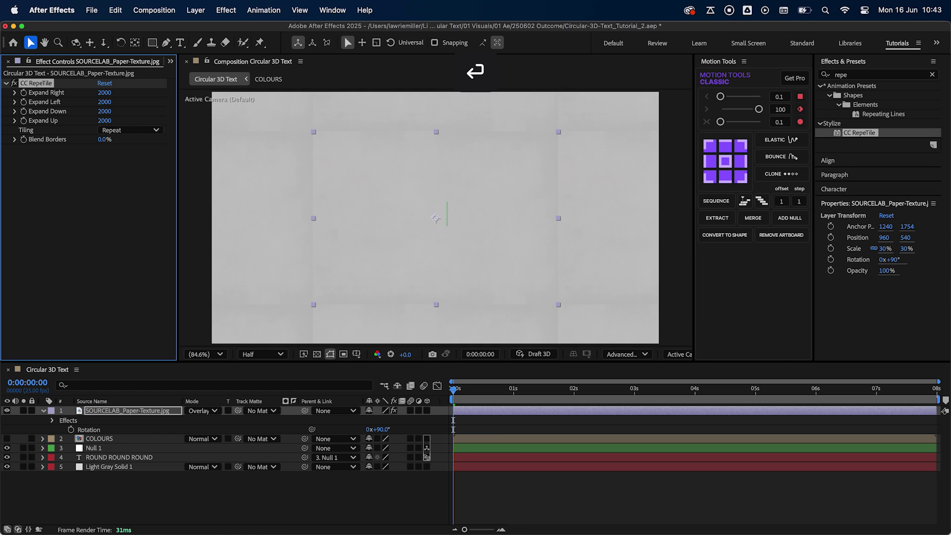
{"action": "left_click", "coordinate": [104, 139]}
{"action": "type", "text": "5"}
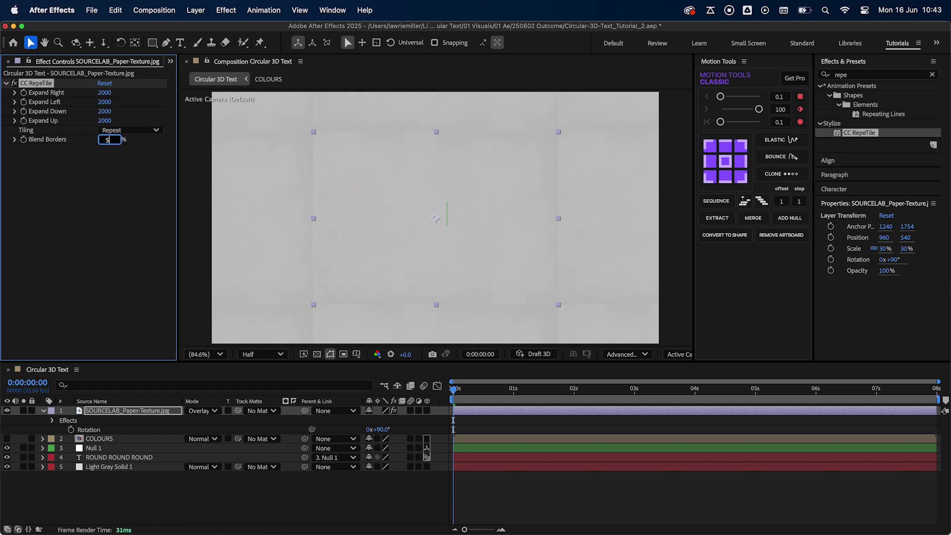
{"action": "type", "text": "0"}
{"action": "key", "text": "Return"}
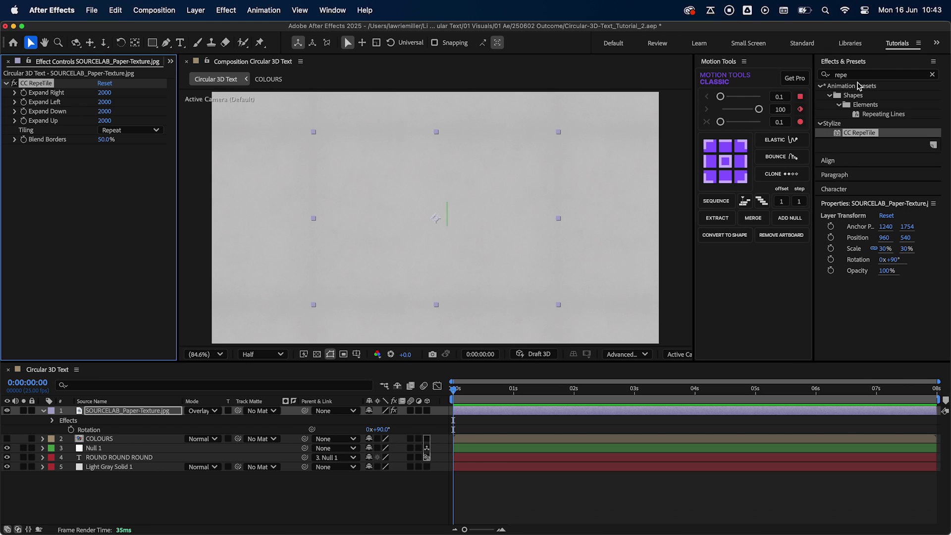
Apply Levels to the paper texture, lowering Input White to about 12207.7 and raising Gamma to 1.27.
{"action": "left_click", "coordinate": [842, 74]}
{"action": "key", "text": "BackSpace"}
{"action": "key", "text": "BackSpace"}
{"action": "key", "text": "BackSpace"}
{"action": "key", "text": "BackSpace"}
{"action": "type", "text": "levels"}
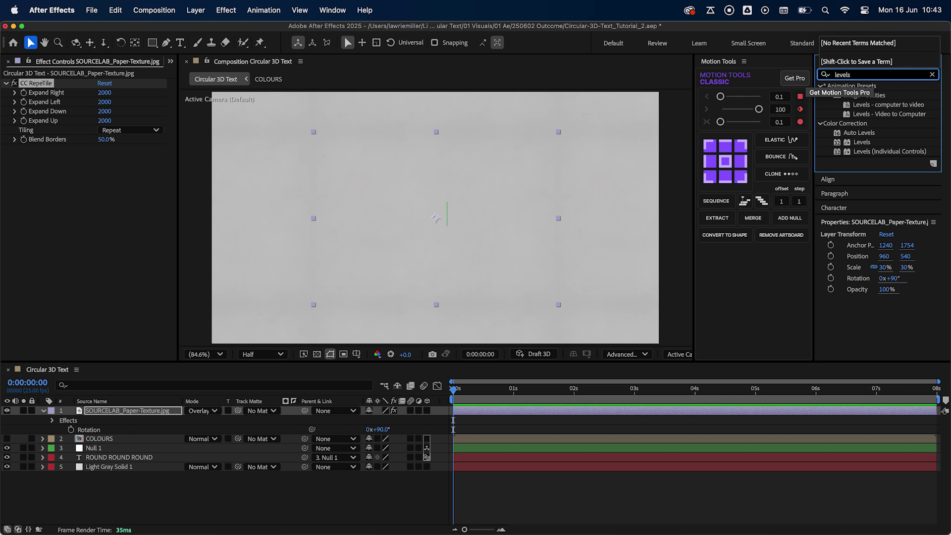
{"action": "double_click", "coordinate": [861, 143]}
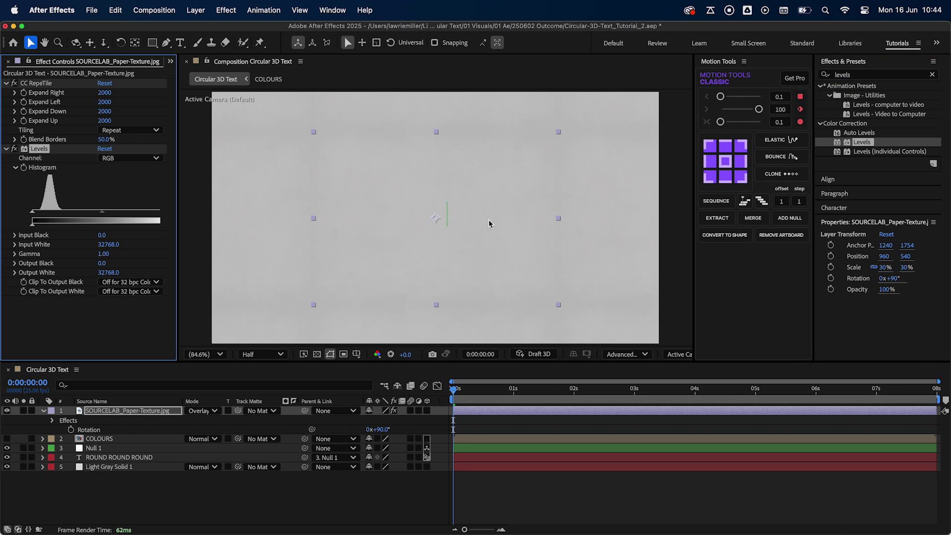
{"action": "key", "text": "space"}
{"action": "left_click_drag", "start_coordinate": [160, 211], "coordinate": [116, 212]}
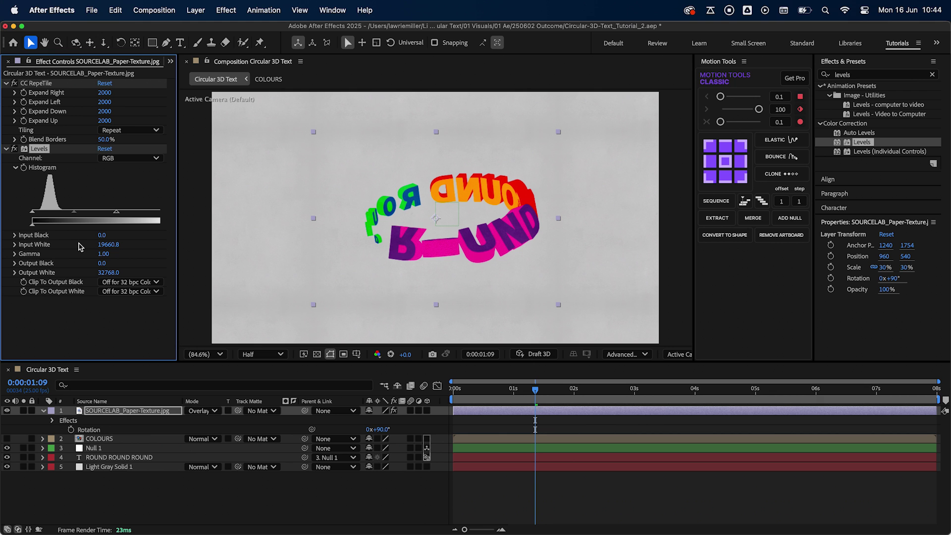
{"action": "left_click_drag", "start_coordinate": [107, 244], "coordinate": [99, 241]}
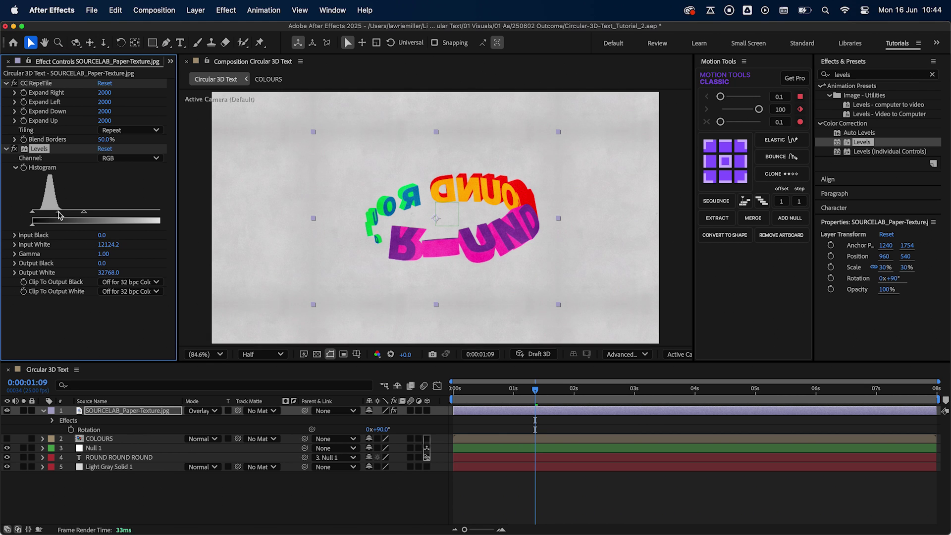
{"action": "left_click_drag", "start_coordinate": [58, 215], "coordinate": [83, 214]}
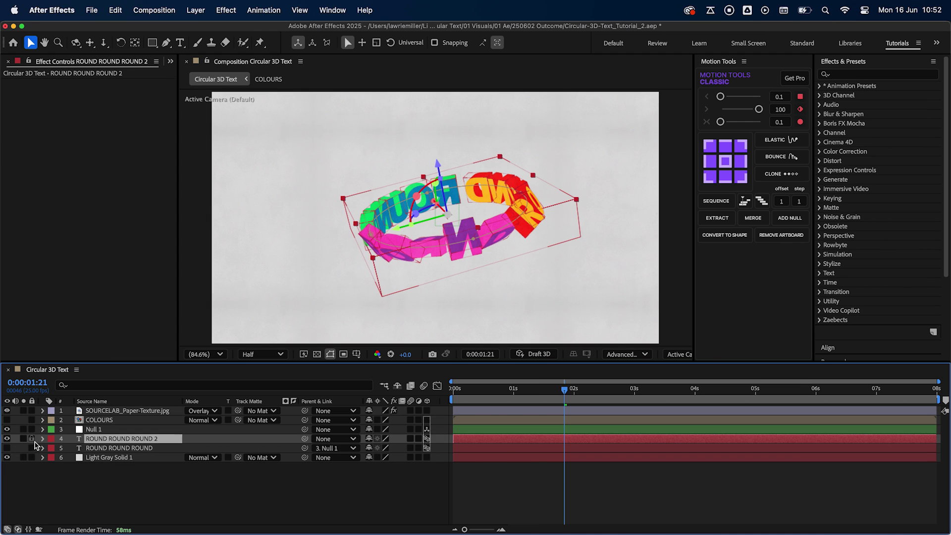
Delete the X Rotation and Scale up animators from the duplicated text layer.
{"action": "left_click", "coordinate": [44, 439]}
{"action": "left_click", "coordinate": [52, 449]}
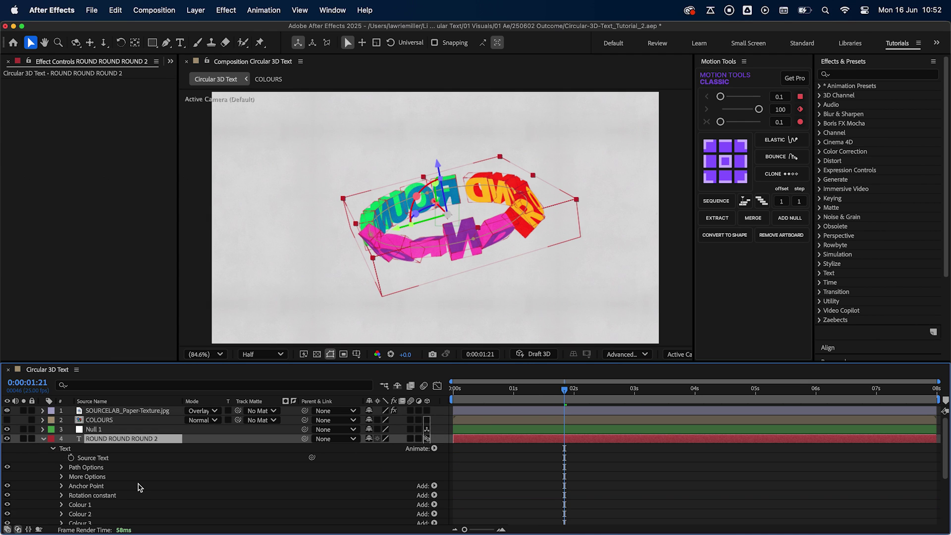
{"action": "scroll", "coordinate": [139, 487], "scroll_direction": "down", "scroll_amount": 3}
{"action": "left_click", "coordinate": [108, 477]}
{"action": "left_click", "coordinate": [111, 486], "text": "shift"}
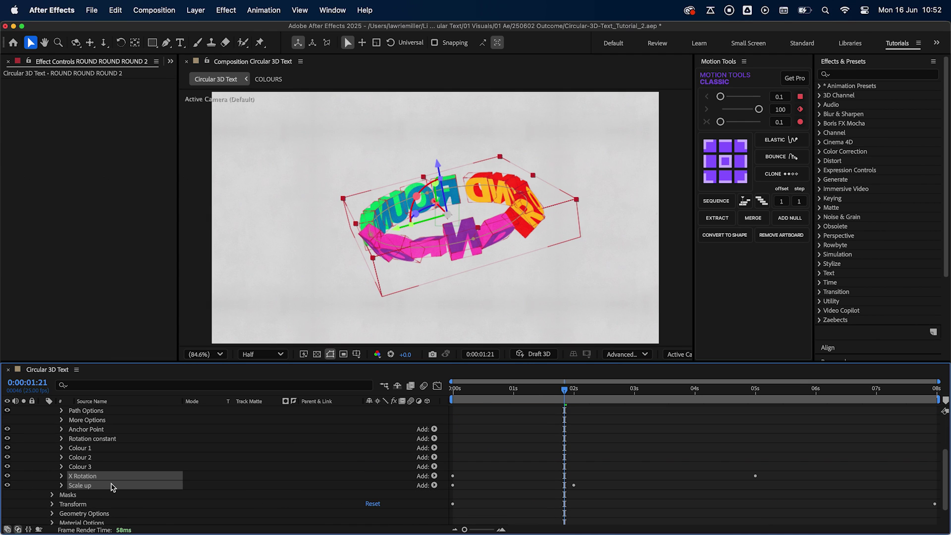
{"action": "key", "text": "Delete"}
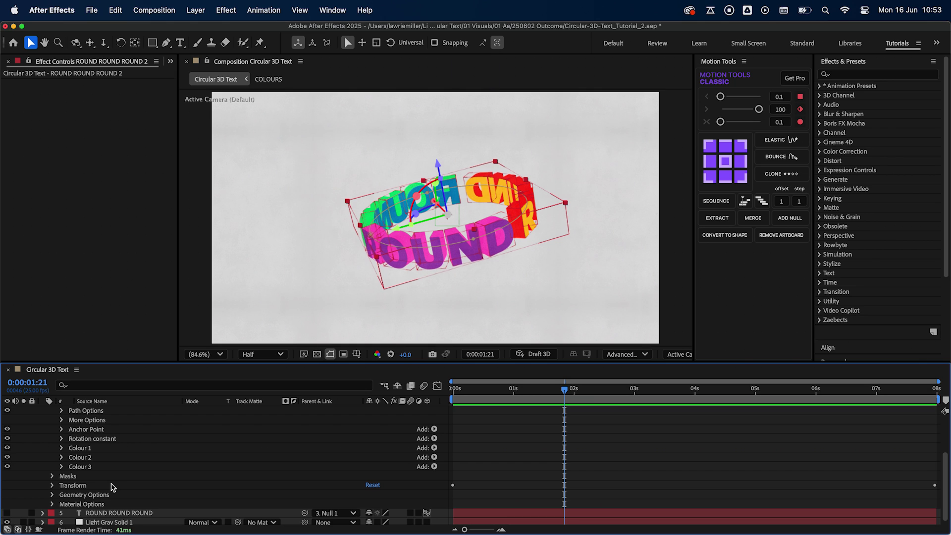
{"action": "scroll", "coordinate": [112, 488], "scroll_direction": "up", "scroll_amount": 2}
Add a new Scale animator to the duplicated ring's text.
{"action": "left_click", "coordinate": [434, 428]}
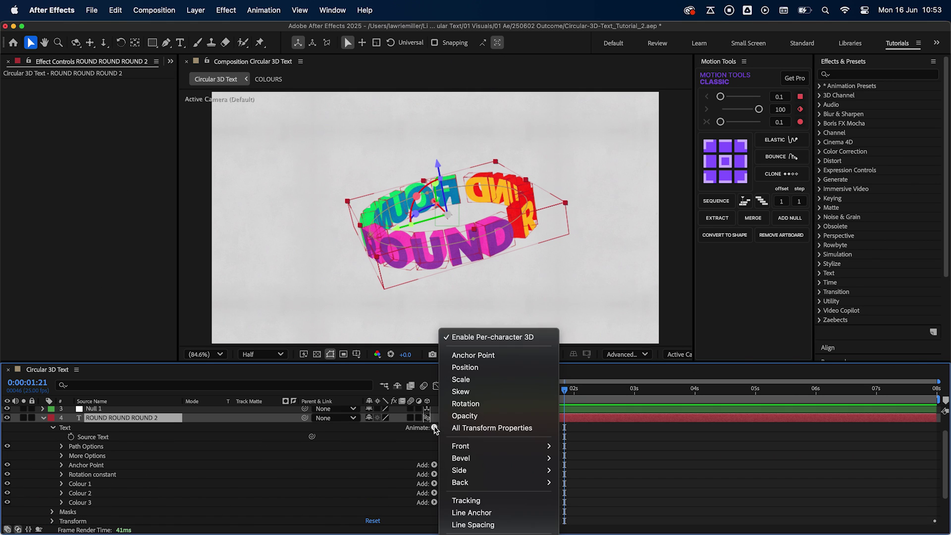
{"action": "left_click", "coordinate": [471, 379]}
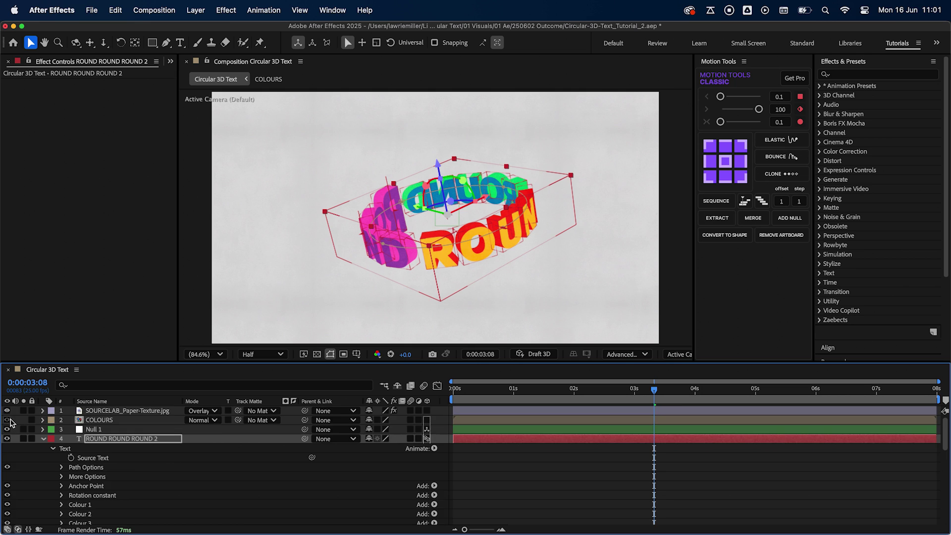
{"action": "scroll", "coordinate": [85, 462], "scroll_direction": "down", "scroll_amount": 5}
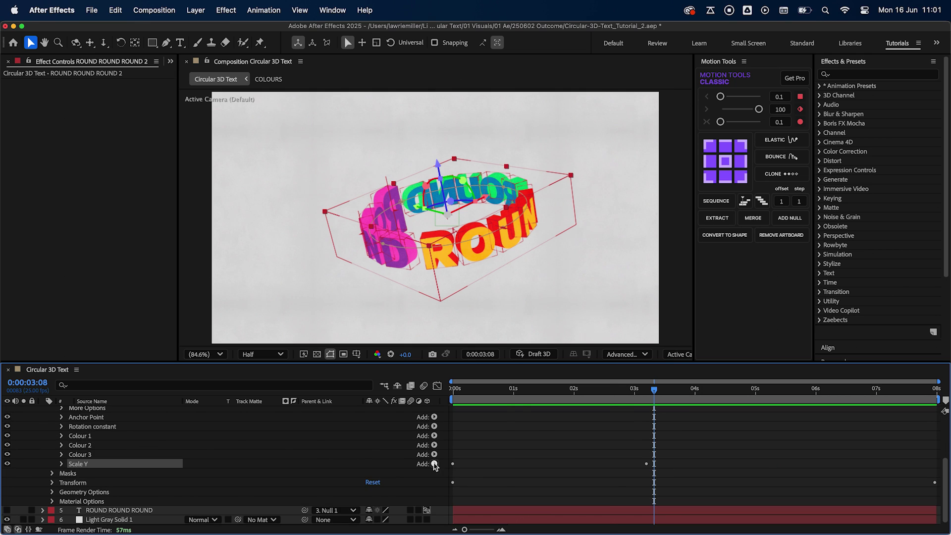
{"action": "scroll", "coordinate": [249, 495], "scroll_direction": "down", "scroll_amount": 5}
{"action": "key", "text": "Return"}
Preview the rotating rings and duplicate the Scale Y animator.
{"action": "key", "text": "space"}
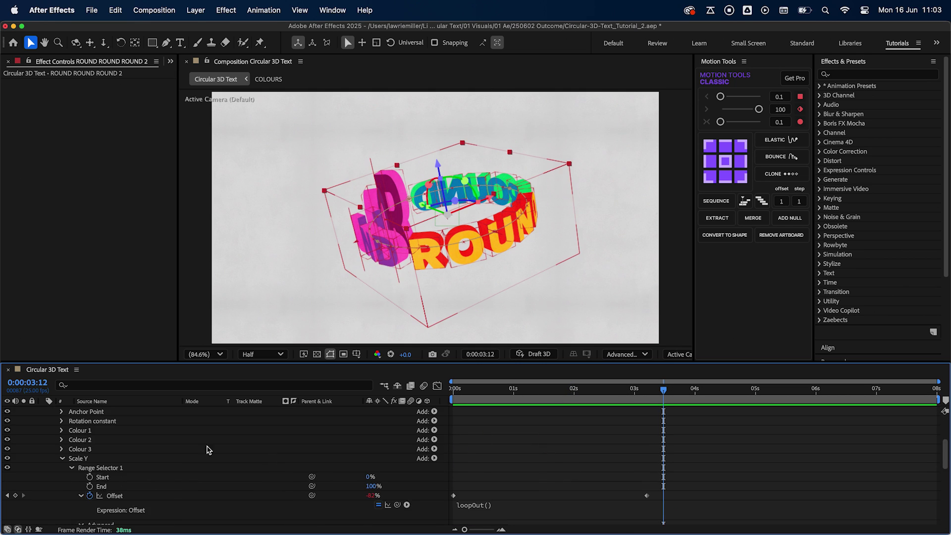
{"action": "key", "text": "super+d"}
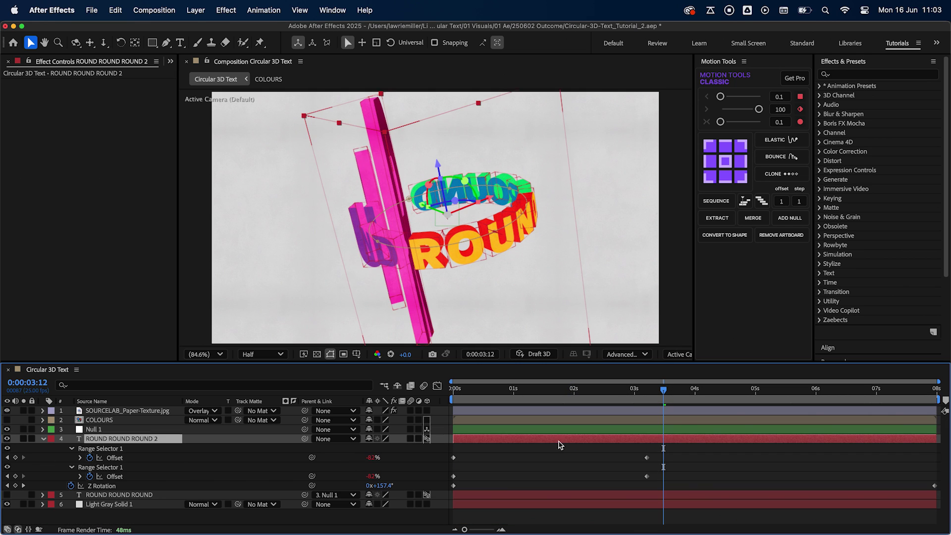
{"action": "key", "text": "space"}
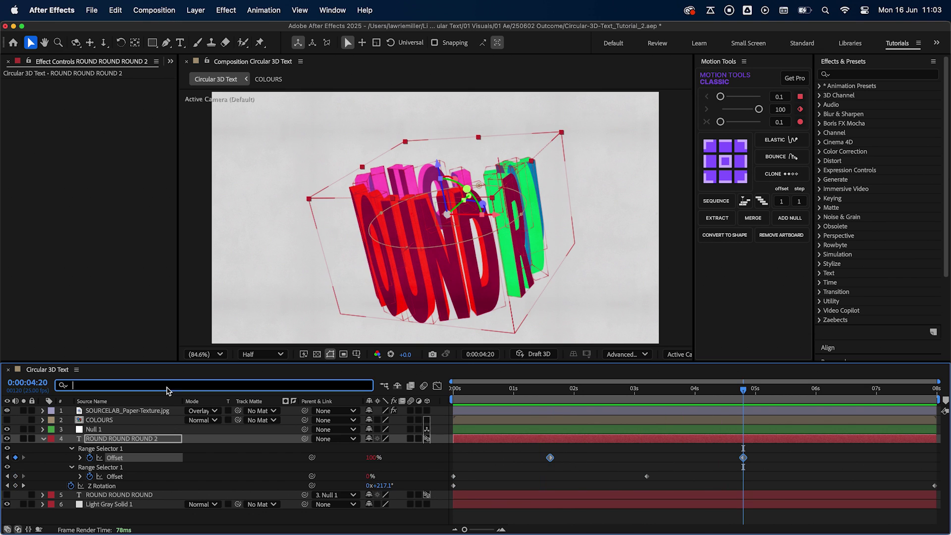
{"action": "key", "text": "super+f"}
Filter the timeline for 'col', then duplicate the ROUND ROUND ROUND layer and set its Parent to None.
{"action": "type", "text": "col"}
{"action": "scroll", "coordinate": [192, 479], "scroll_direction": "down", "scroll_amount": 3}
{"action": "left_click", "coordinate": [267, 466]}
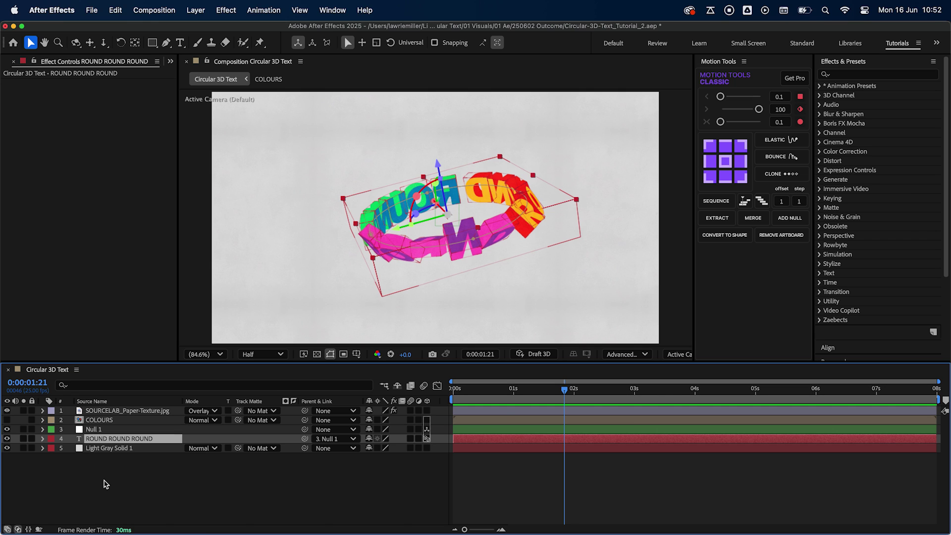
{"action": "key", "text": "super+d"}
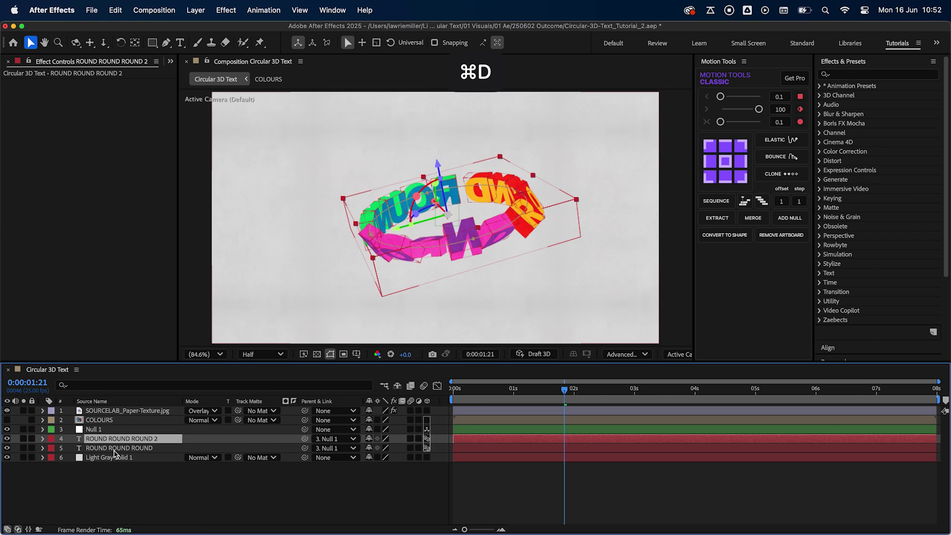
{"action": "left_click", "coordinate": [328, 439]}
{"action": "left_click", "coordinate": [338, 451]}
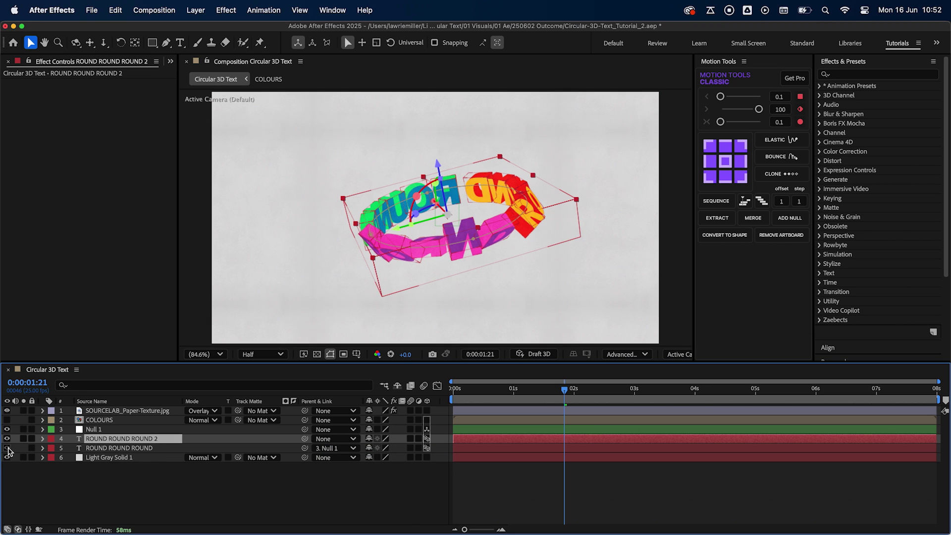
Delete the copy's X Rotation and Scale up animators.
{"action": "left_click", "coordinate": [42, 439]}
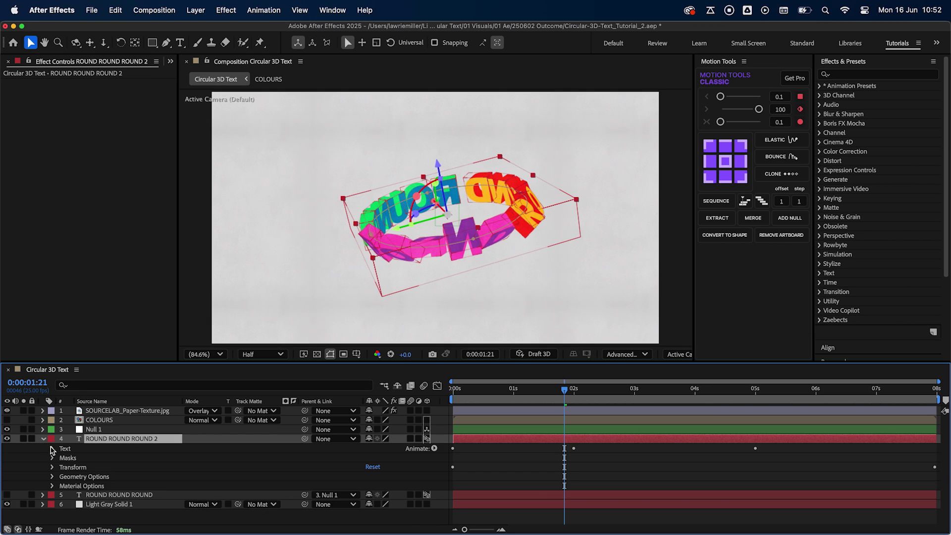
{"action": "left_click", "coordinate": [52, 449]}
{"action": "scroll", "coordinate": [141, 488], "scroll_direction": "down", "scroll_amount": 5}
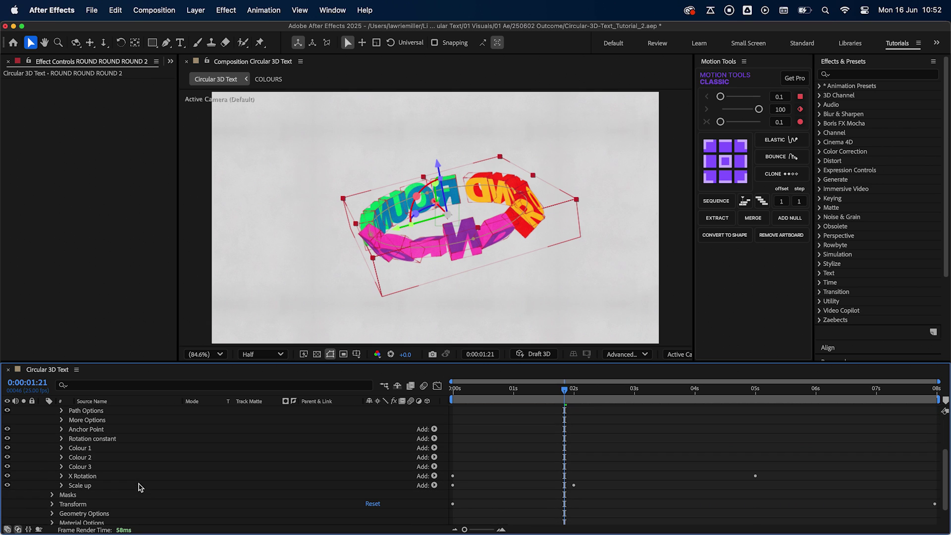
{"action": "left_click", "coordinate": [114, 477]}
{"action": "left_click", "coordinate": [112, 485], "text": "shift"}
{"action": "key", "text": "Delete"}
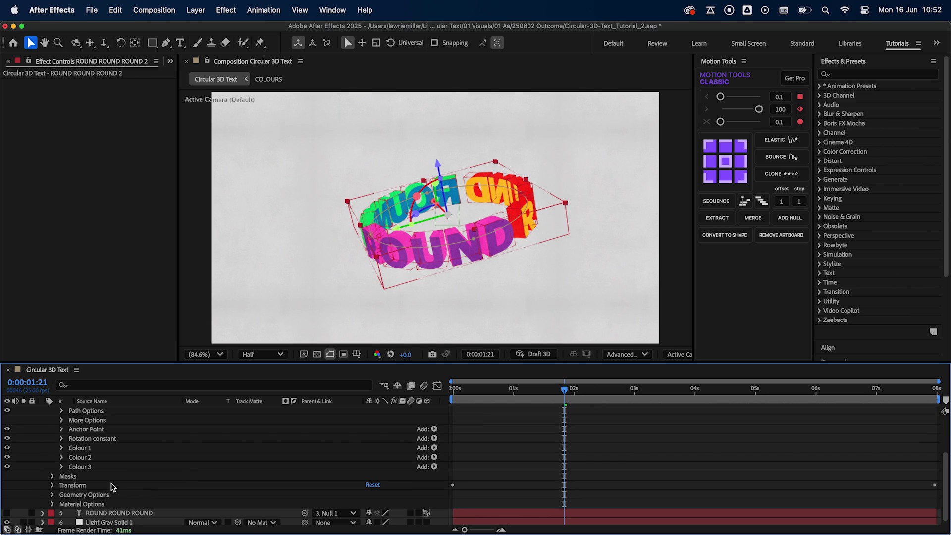
{"action": "scroll", "coordinate": [111, 487], "scroll_direction": "up", "scroll_amount": 3}
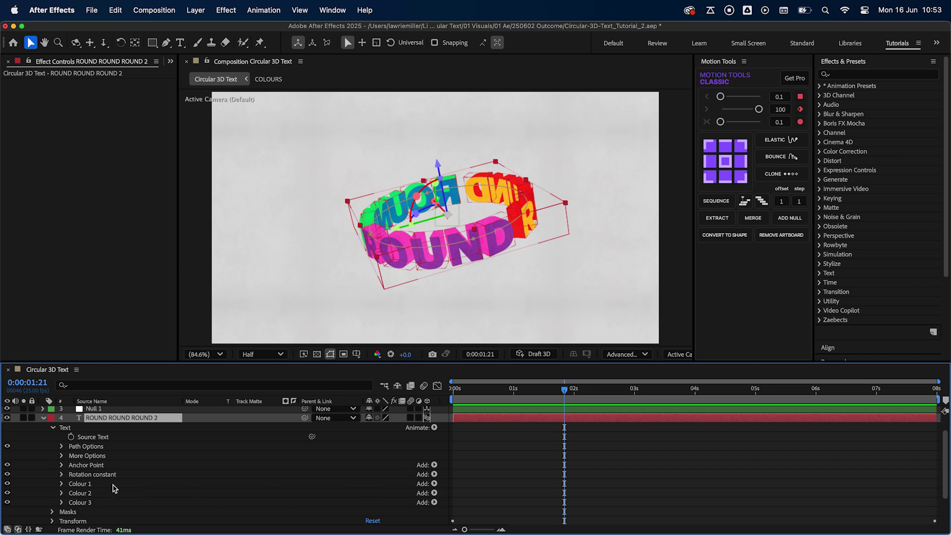
Add a Scale animator named 'Scale Y' with unlinked scale and Y set to 400%.
{"action": "left_click", "coordinate": [434, 427]}
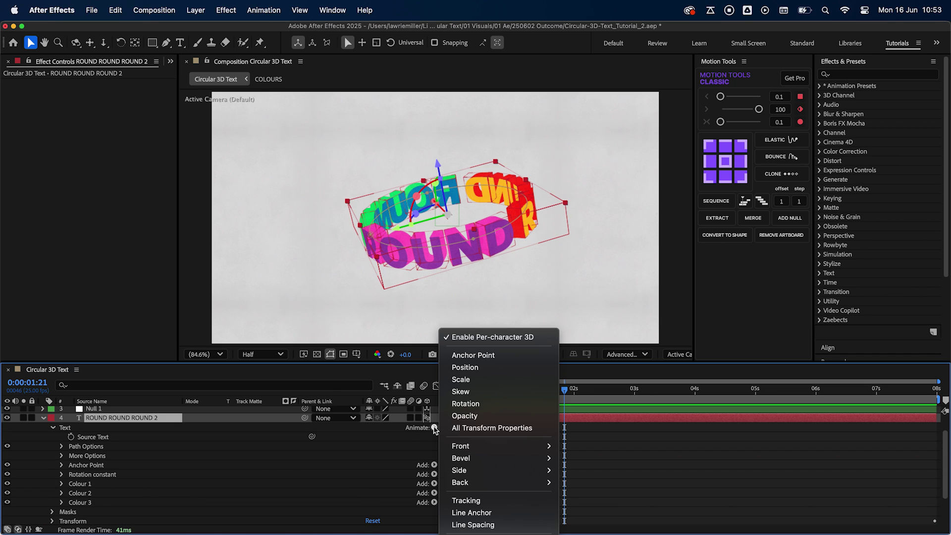
{"action": "left_click", "coordinate": [472, 379]}
{"action": "scroll", "coordinate": [164, 456], "scroll_direction": "down", "scroll_amount": 2}
{"action": "left_click", "coordinate": [121, 486]}
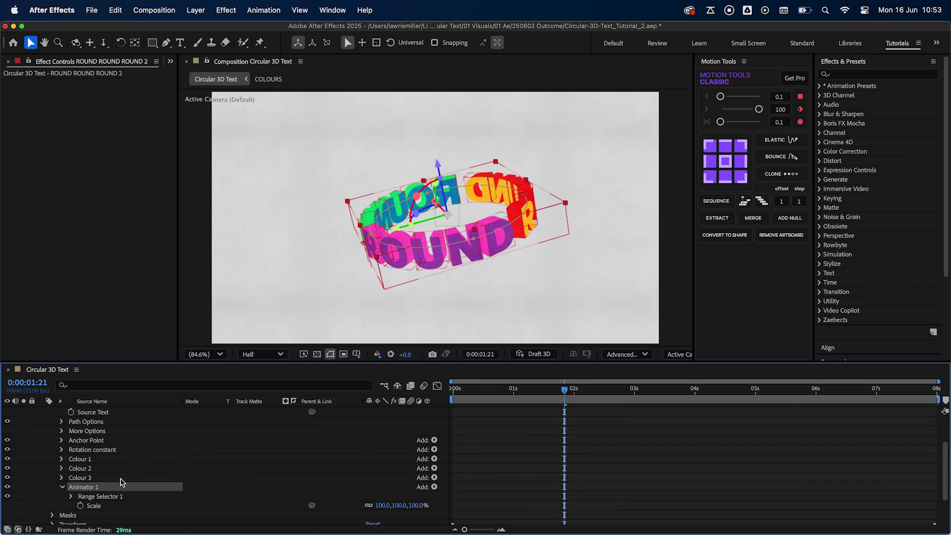
{"action": "key", "text": "Return"}
{"action": "type", "text": "Scale Y"}
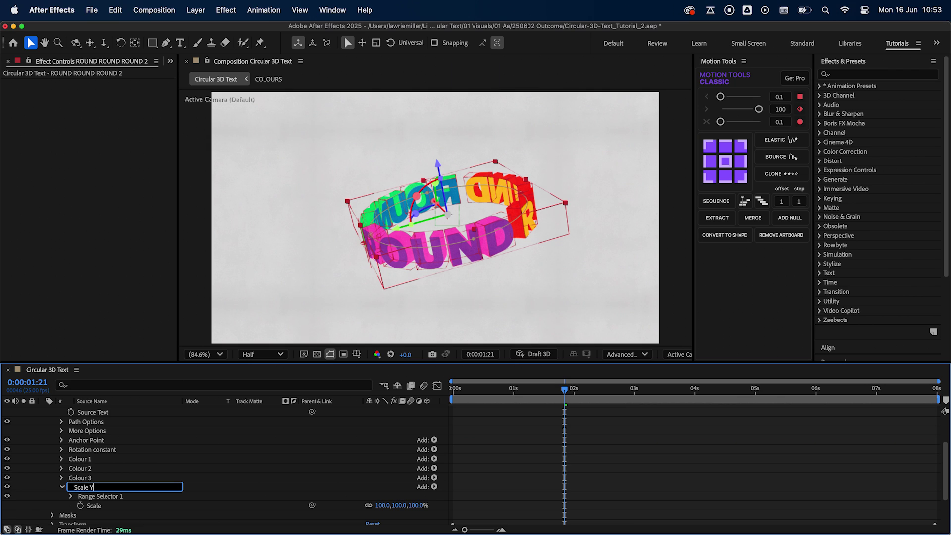
{"action": "key", "text": "Return"}
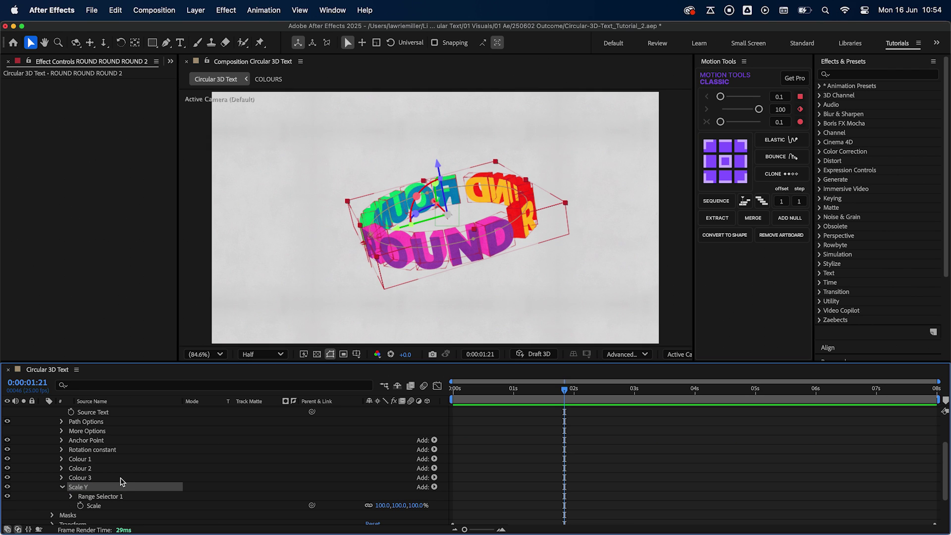
{"action": "scroll", "coordinate": [122, 481], "scroll_direction": "down", "scroll_amount": 2}
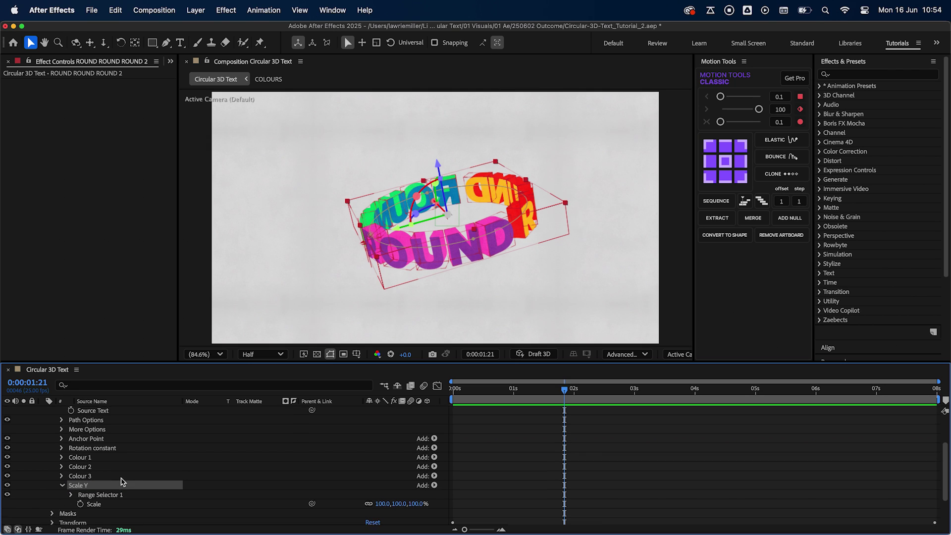
{"action": "left_click", "coordinate": [368, 483]}
{"action": "left_click", "coordinate": [400, 482]}
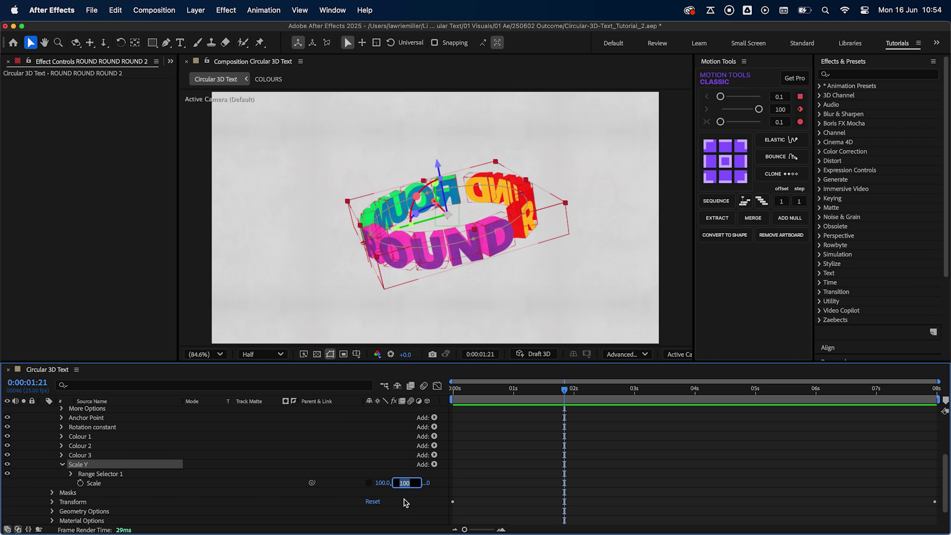
{"action": "type", "text": "400"}
{"action": "key", "text": "Return"}
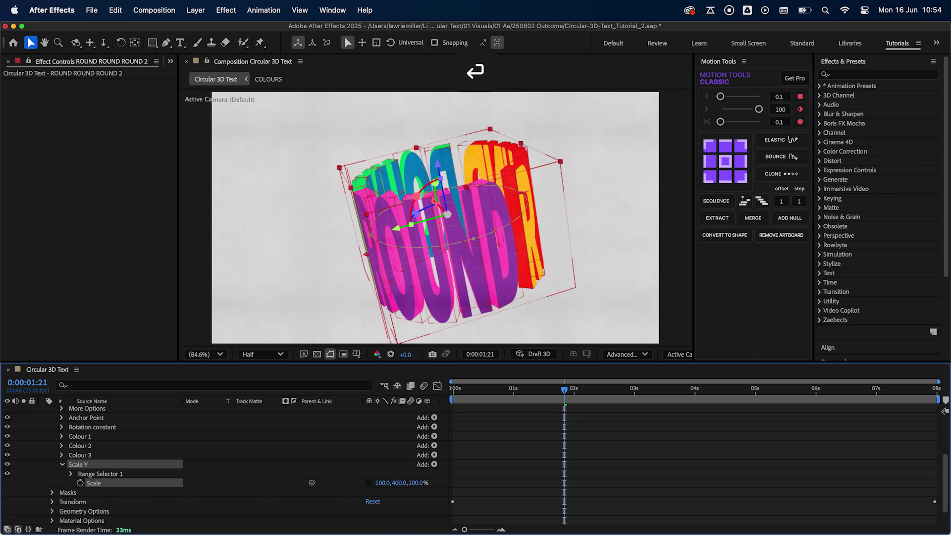
In Range Selector 1's Advanced options, set Shape to Smooth, Ease High 50%, Ease Low -100%.
{"action": "left_click", "coordinate": [72, 474]}
{"action": "scroll", "coordinate": [124, 480], "scroll_direction": "down", "scroll_amount": 2}
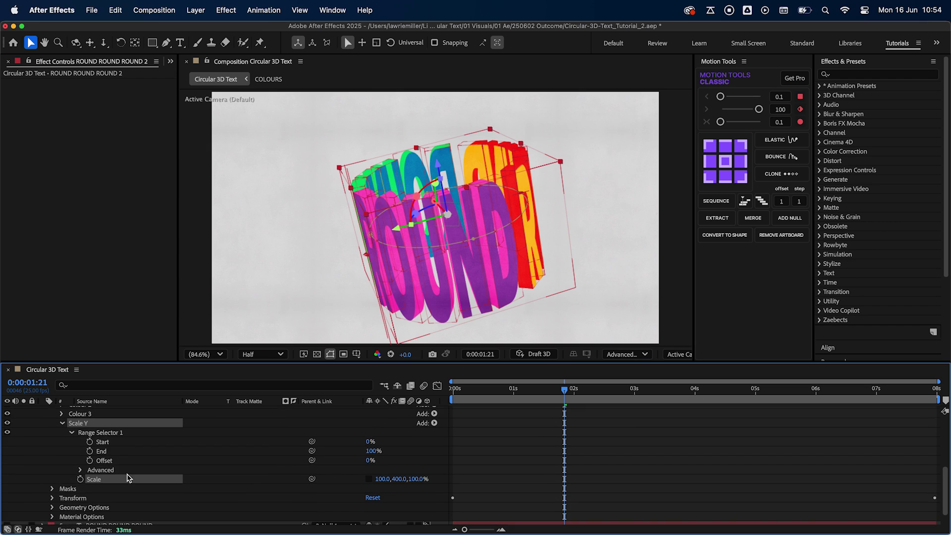
{"action": "left_click", "coordinate": [80, 470]}
{"action": "scroll", "coordinate": [130, 474], "scroll_direction": "down", "scroll_amount": 2}
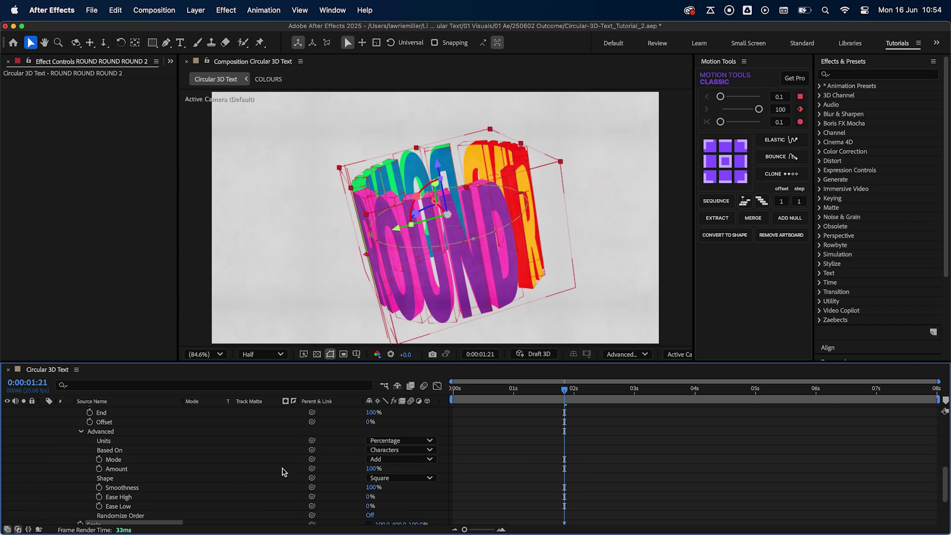
{"action": "left_click", "coordinate": [376, 478]}
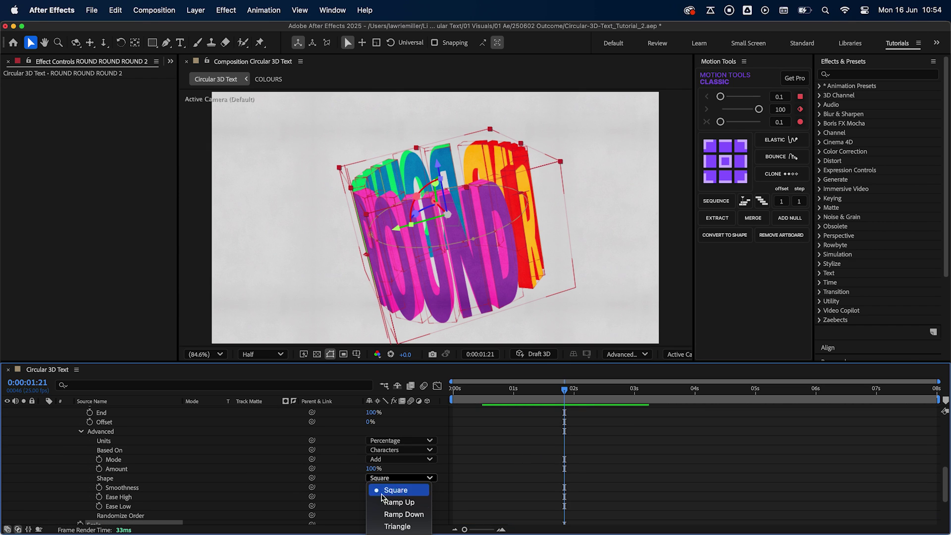
{"action": "left_click", "coordinate": [399, 490]}
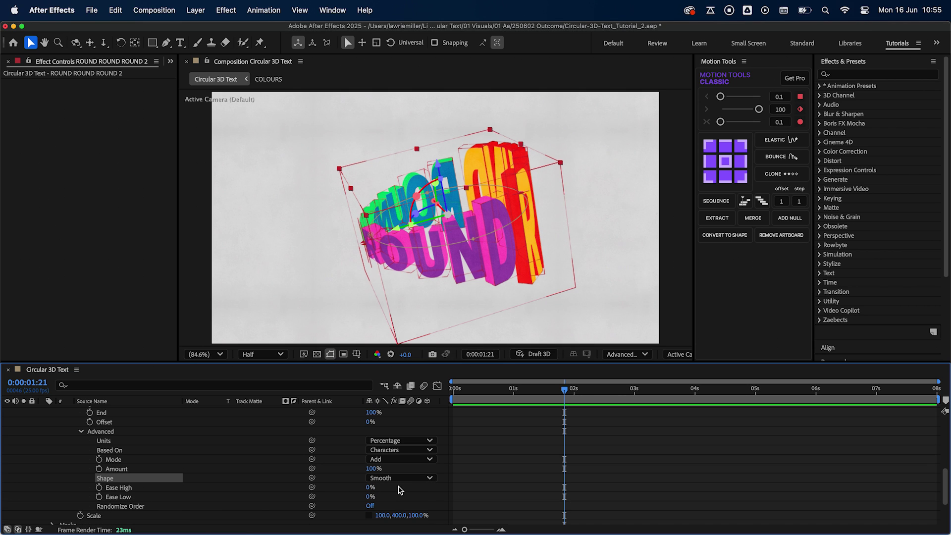
{"action": "left_click", "coordinate": [369, 487]}
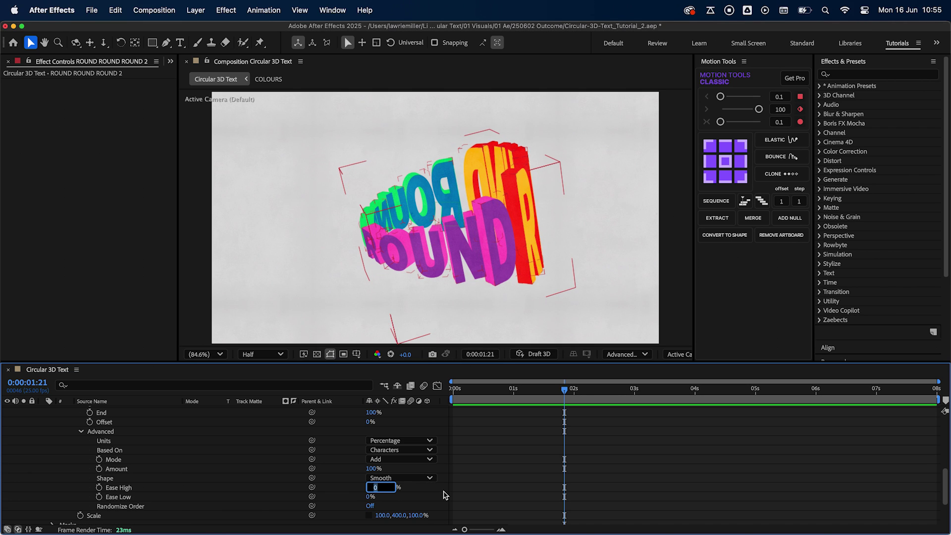
{"action": "type", "text": "50"}
{"action": "key", "text": "Tab"}
{"action": "type", "text": "-10"}
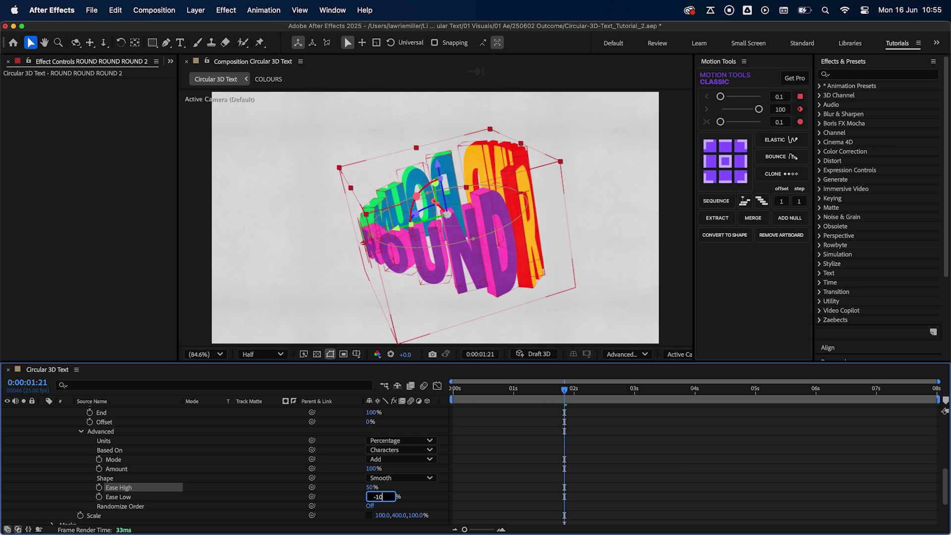
{"action": "type", "text": "0"}
{"action": "key", "text": "Return"}
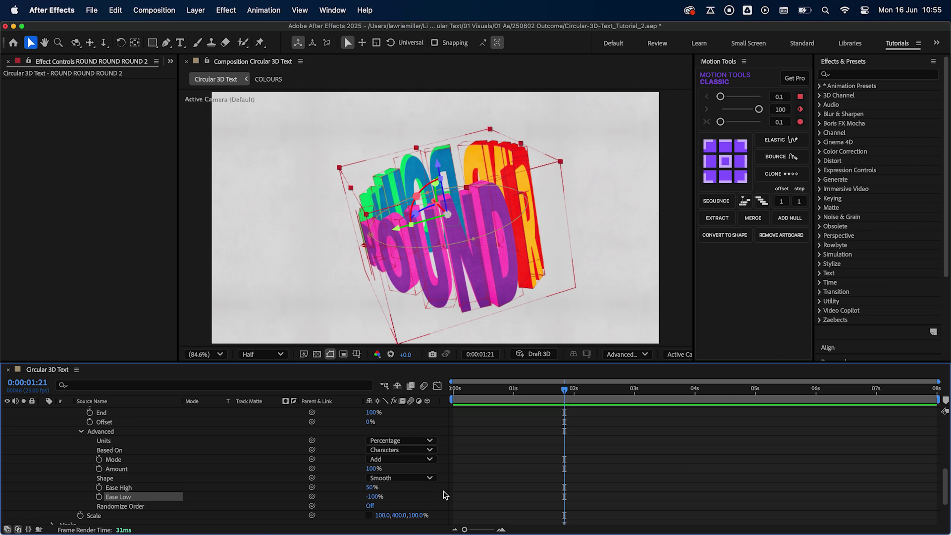
Keyframe the Range Selector Offset from -100% at the start to 100% at 3:05.
{"action": "scroll", "coordinate": [527, 453], "scroll_direction": "up", "scroll_amount": 3}
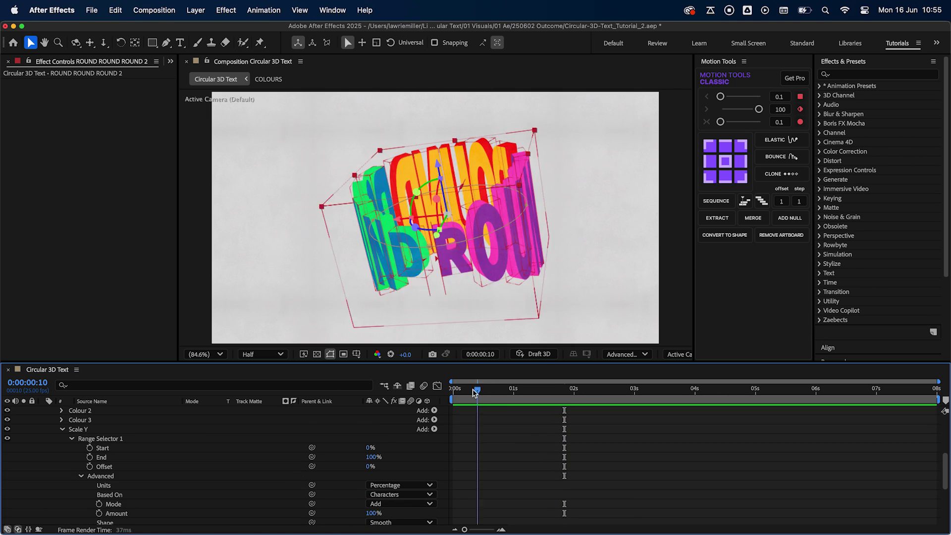
{"action": "left_click_drag", "start_coordinate": [490, 387], "coordinate": [453, 386]}
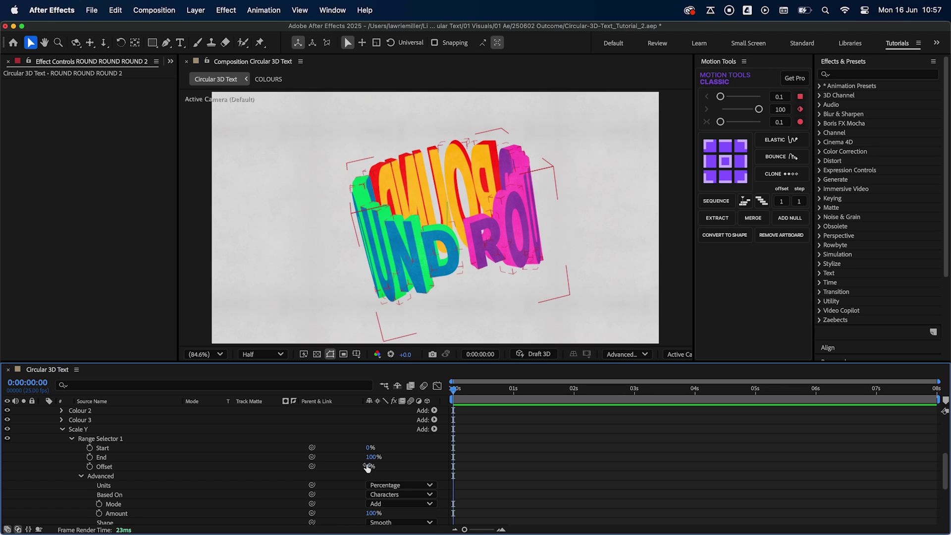
{"action": "left_click", "coordinate": [368, 466]}
{"action": "type", "text": "-100"}
{"action": "key", "text": "Return"}
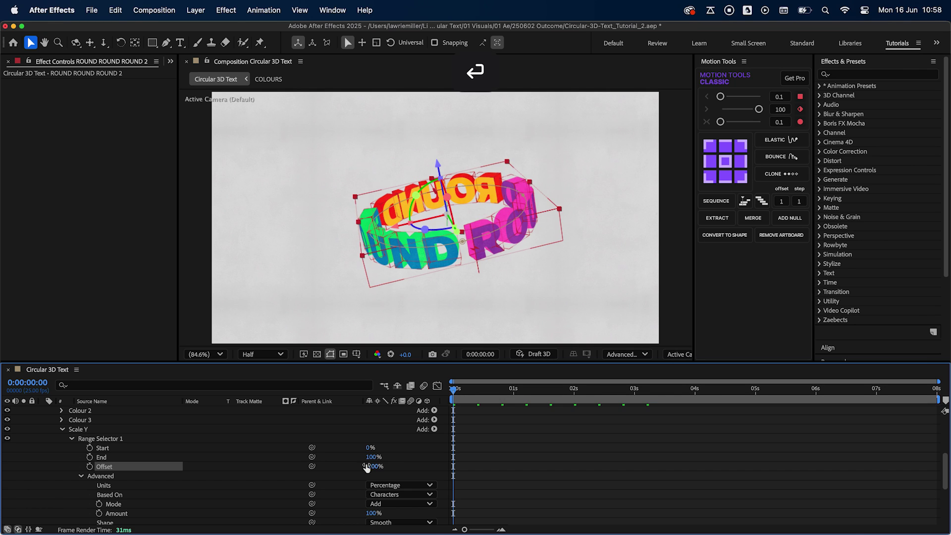
{"action": "left_click", "coordinate": [89, 467]}
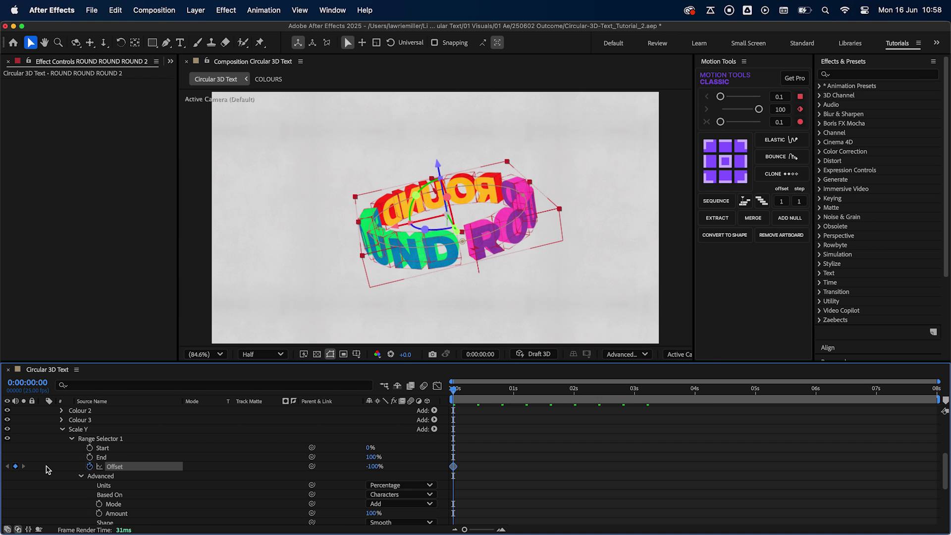
{"action": "key", "text": "super+shift+Right"}
{"action": "key", "text": "super+shift+Right"}
{"action": "key", "text": "super+shift+Right"}
{"action": "key", "text": "super+shift+Right"}
{"action": "key", "text": "super+shift+Right"}
{"action": "key", "text": "super+shift+Right"}
{"action": "key", "text": "super+shift+Right"}
{"action": "key", "text": "super+shift+Right"}
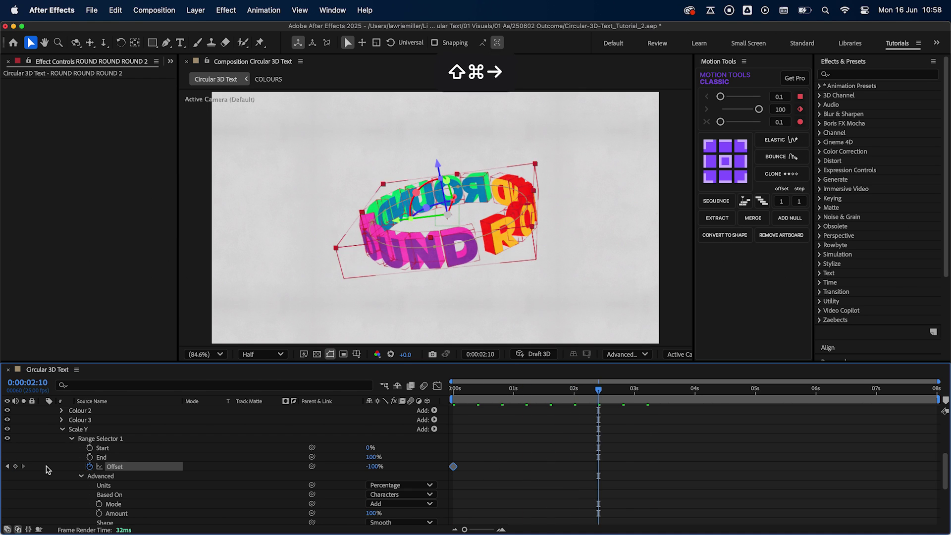
{"action": "left_click", "coordinate": [367, 465]}
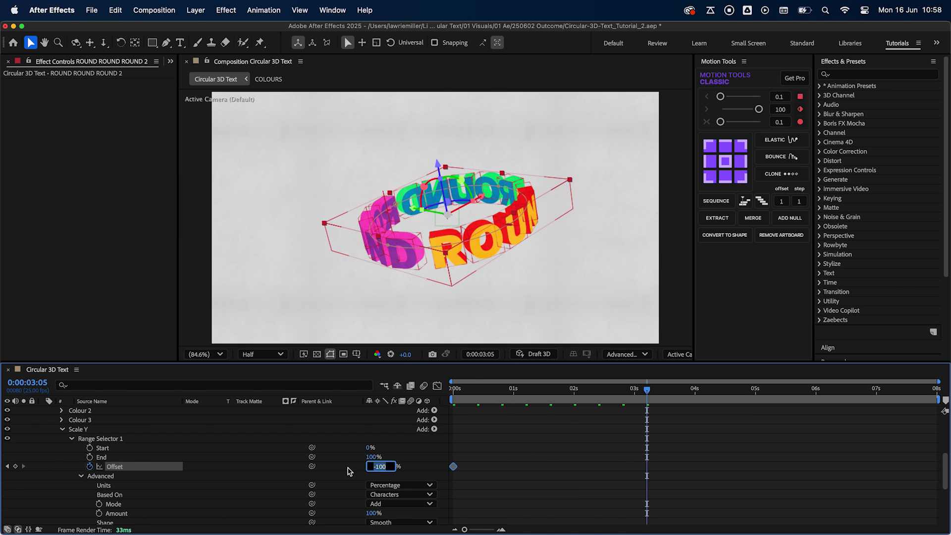
{"action": "type", "text": "100"}
{"action": "key", "text": "Return"}
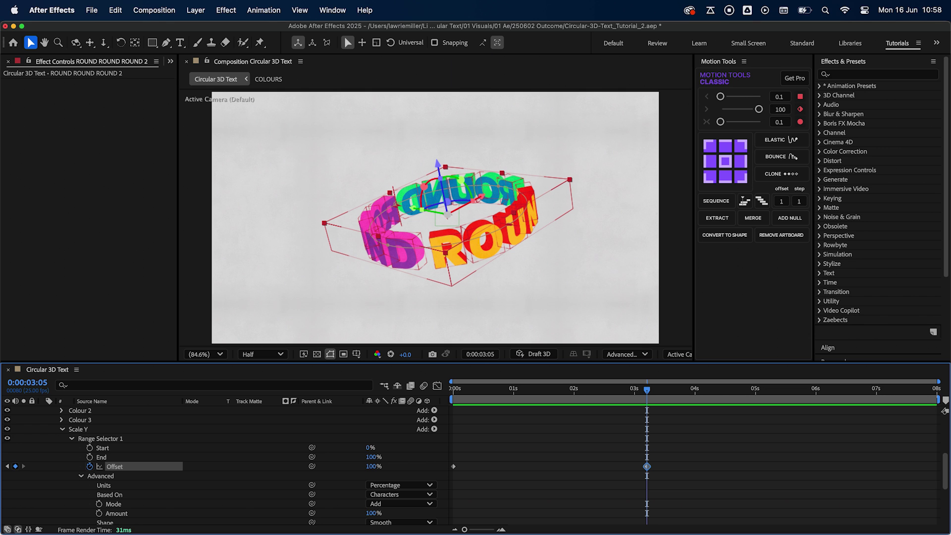
Add a loopOut() expression to the Offset and preview the looping stretch wave.
{"action": "left_click", "coordinate": [90, 466], "text": "alt"}
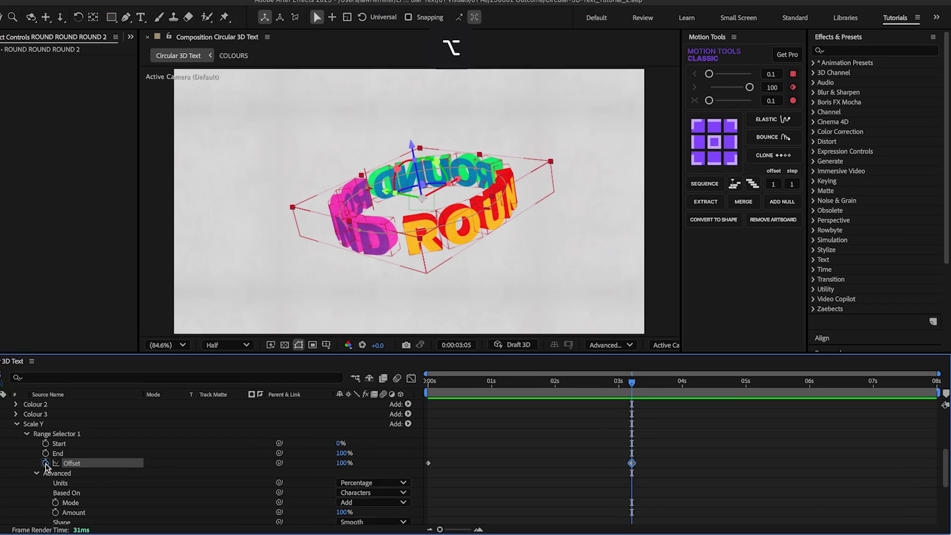
{"action": "type", "text": "loop"}
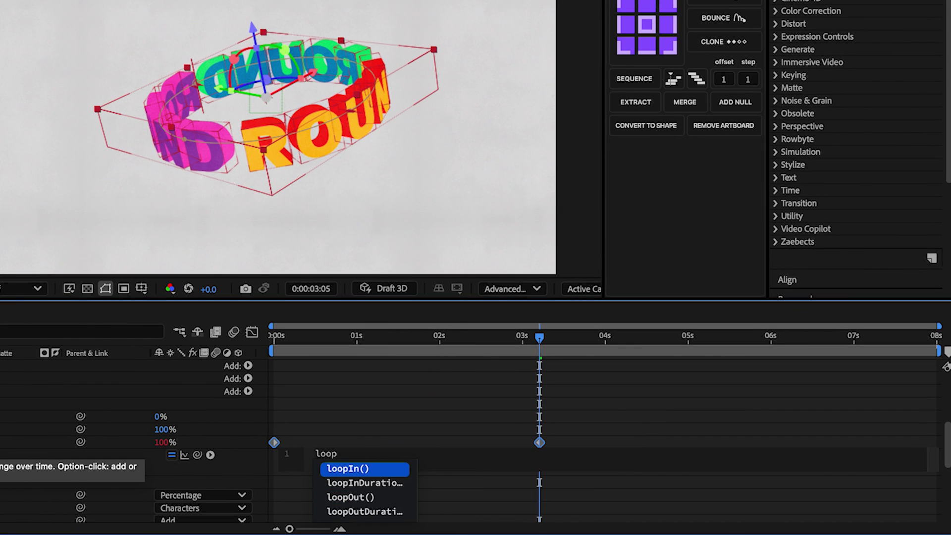
{"action": "key", "text": "Down"}
{"action": "key", "text": "Down"}
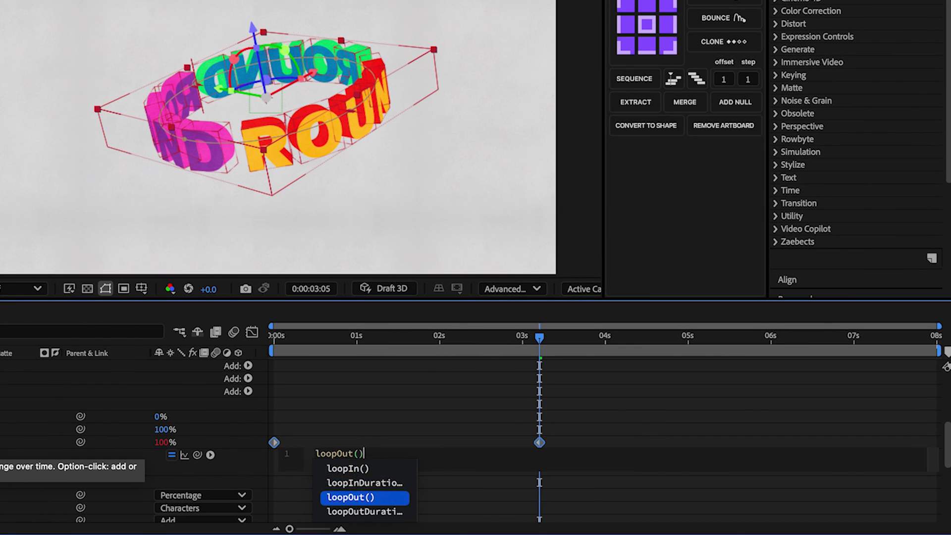
{"action": "key", "text": "Return"}
{"action": "left_click", "coordinate": [346, 405]}
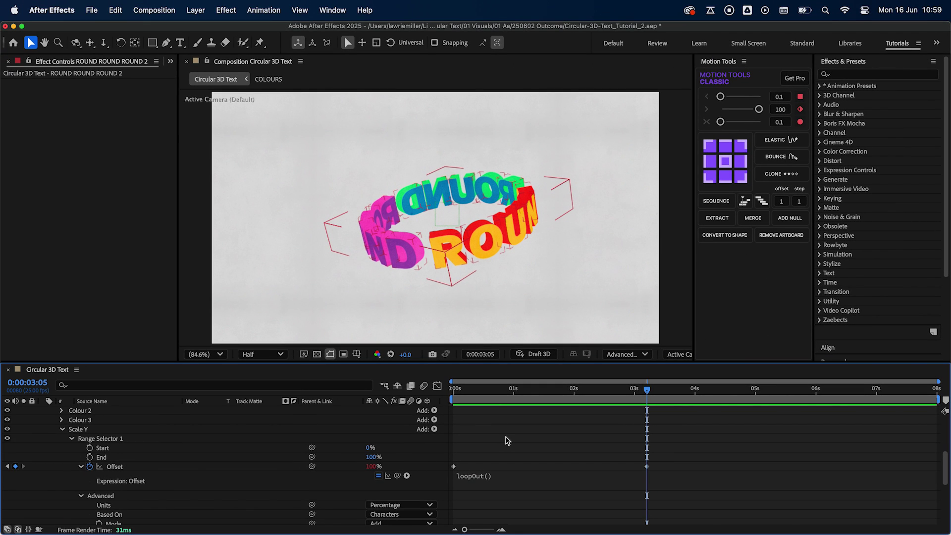
{"action": "key", "text": "space"}
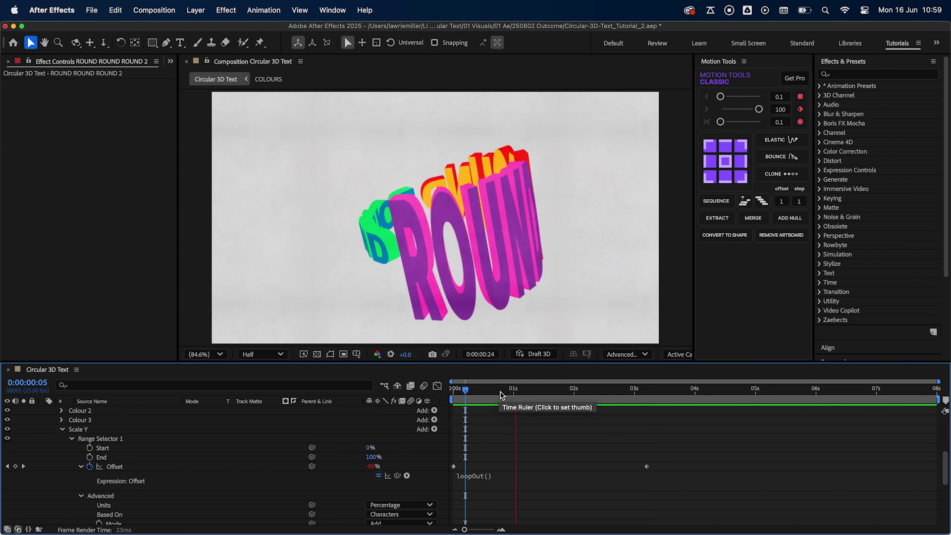
{"action": "key", "text": "space"}
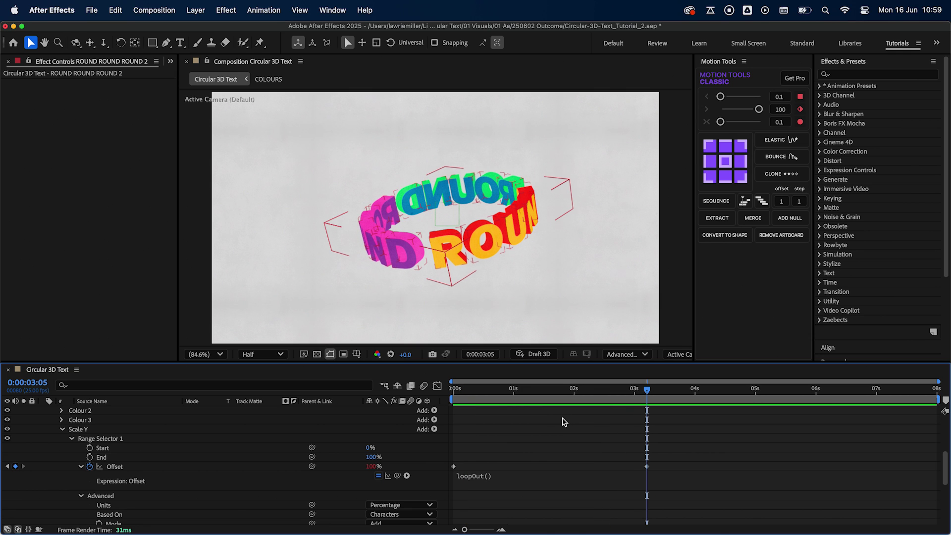
Add an RGB Front Color property to Scale Y and sample the maroon swatch.
{"action": "left_click", "coordinate": [62, 429]}
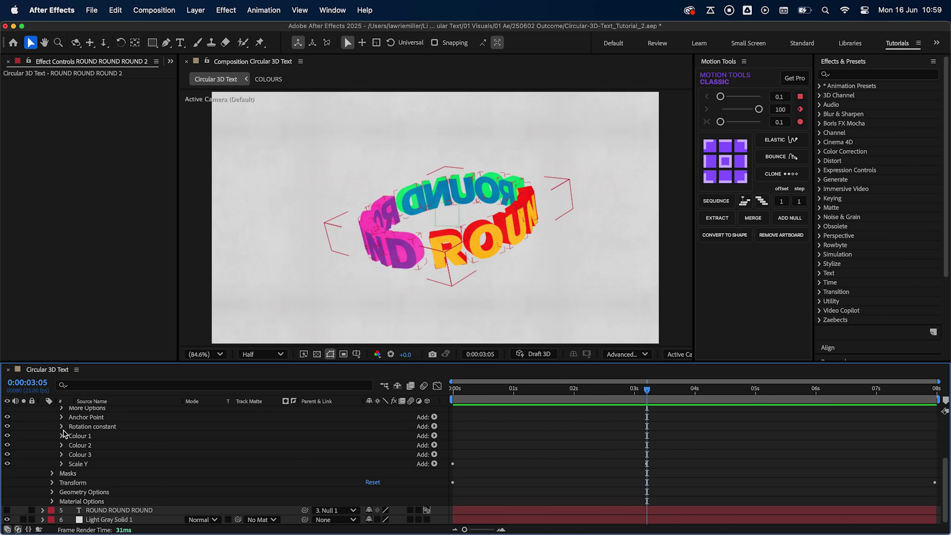
{"action": "left_click", "coordinate": [80, 464]}
{"action": "scroll", "coordinate": [163, 464], "scroll_direction": "up", "scroll_amount": 3}
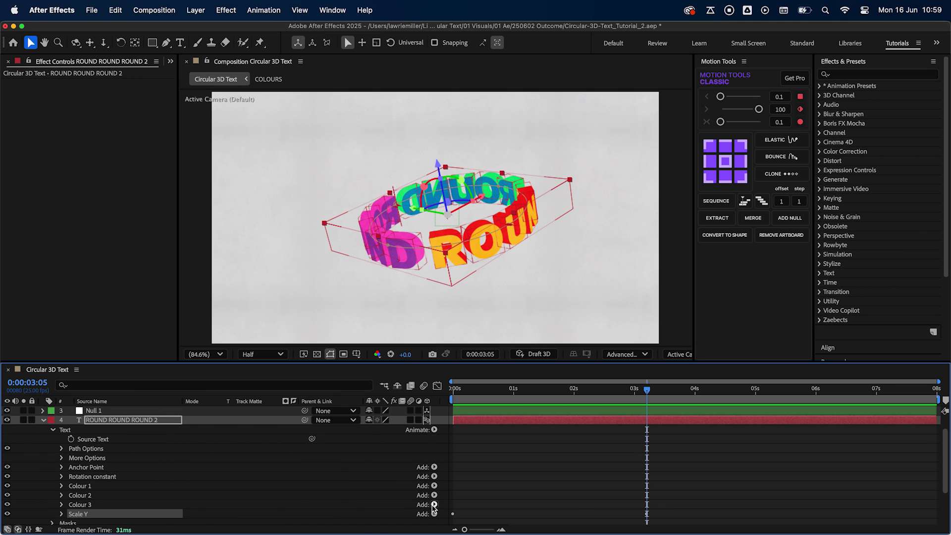
{"action": "scroll", "coordinate": [351, 494], "scroll_direction": "down", "scroll_amount": 2}
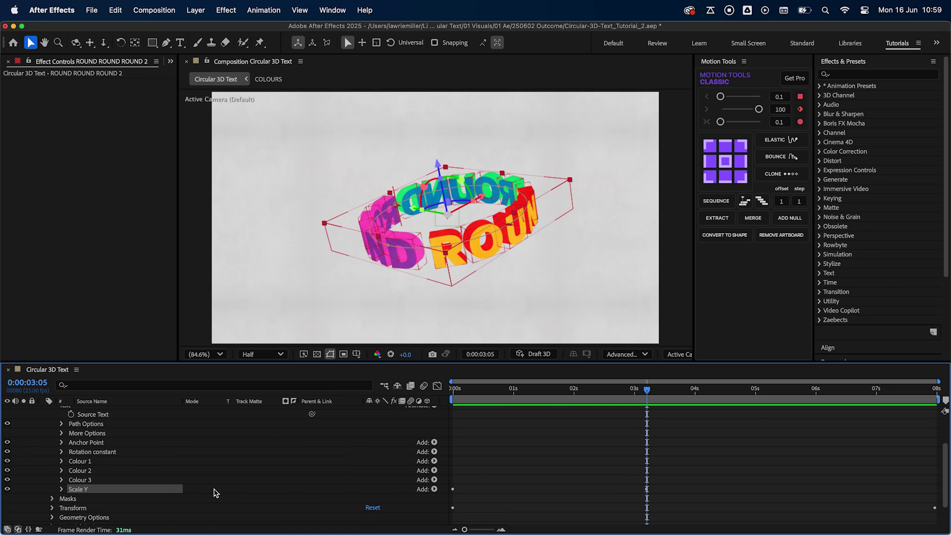
{"action": "left_click", "coordinate": [434, 490]}
{"action": "mouse_move", "coordinate": [437, 491]}
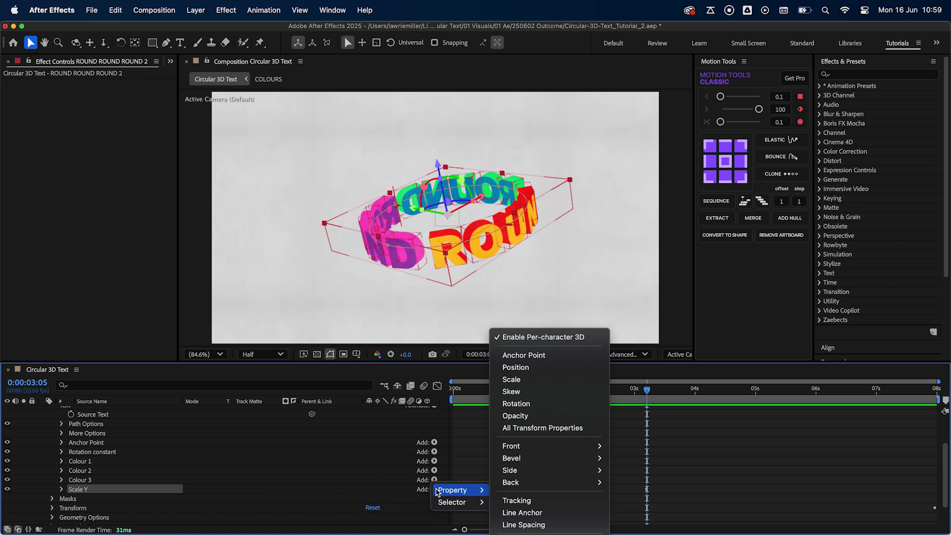
{"action": "mouse_move", "coordinate": [554, 446]}
{"action": "mouse_move", "coordinate": [636, 445]}
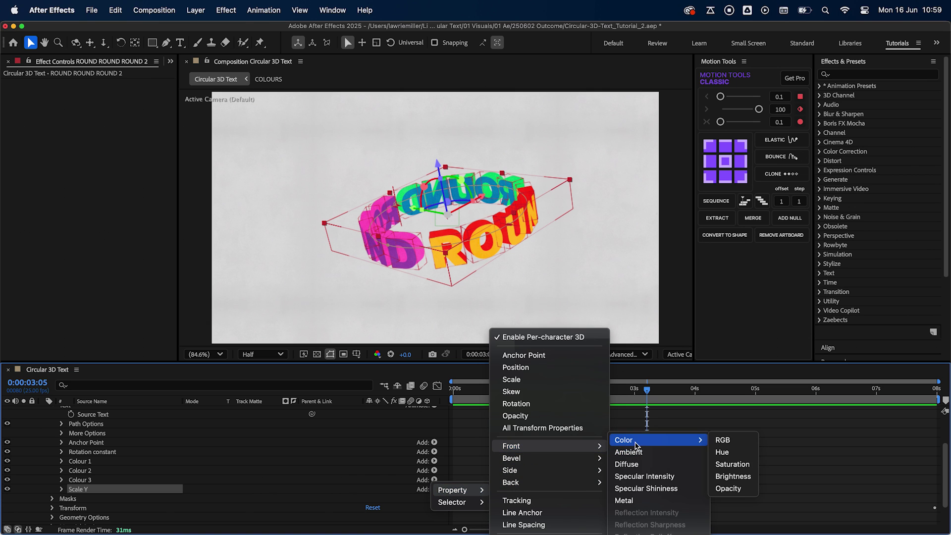
{"action": "left_click", "coordinate": [722, 440]}
{"action": "scroll", "coordinate": [325, 463], "scroll_direction": "up", "scroll_amount": 5}
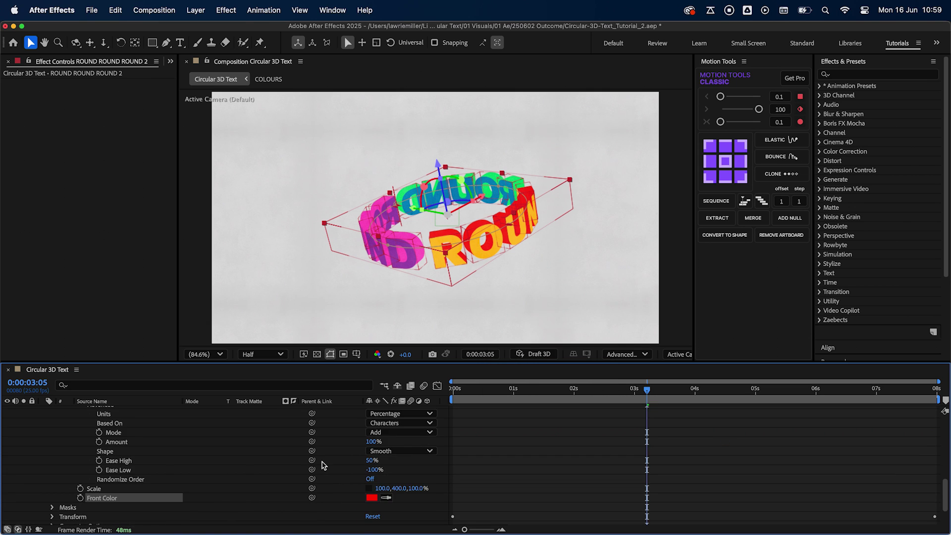
{"action": "scroll", "coordinate": [297, 458], "scroll_direction": "up", "scroll_amount": 10}
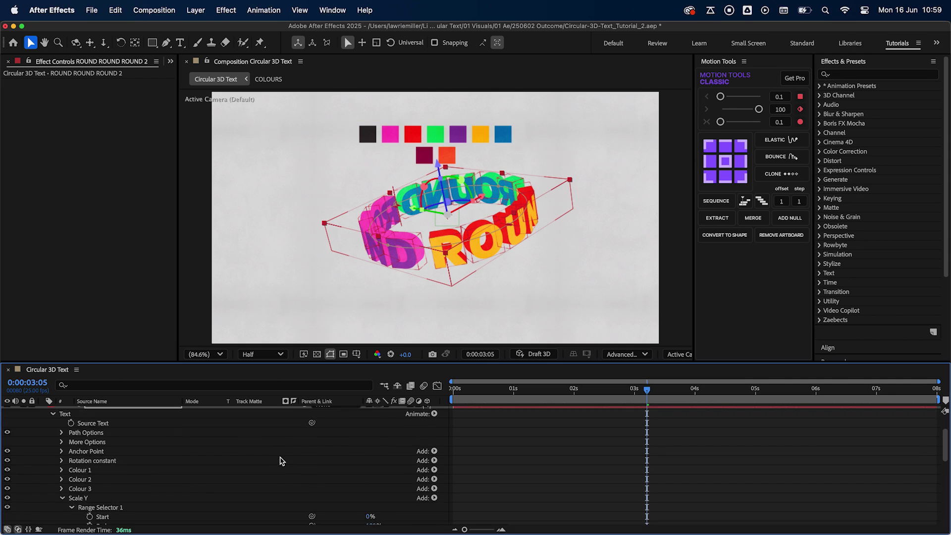
{"action": "scroll", "coordinate": [280, 461], "scroll_direction": "down", "scroll_amount": 9}
{"action": "scroll", "coordinate": [281, 461], "scroll_direction": "down", "scroll_amount": 3}
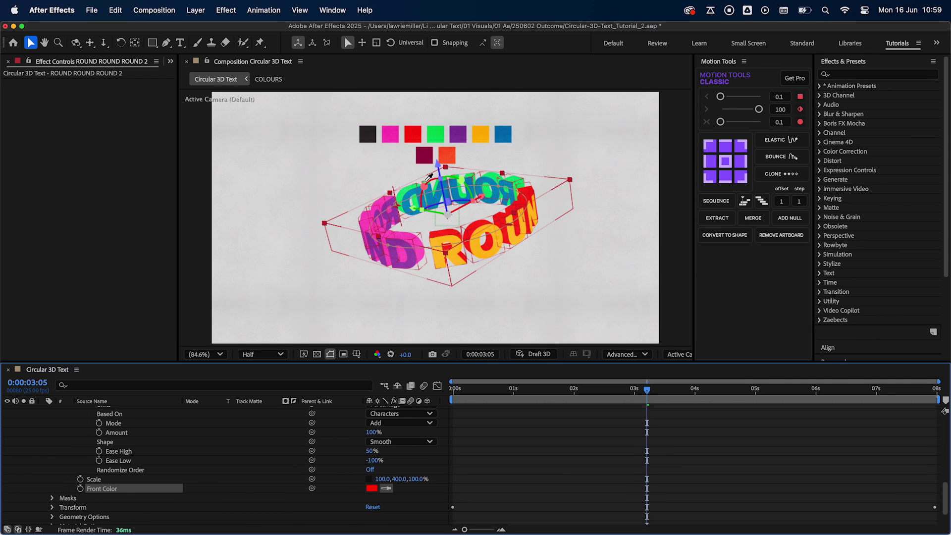
{"action": "left_click", "coordinate": [425, 157]}
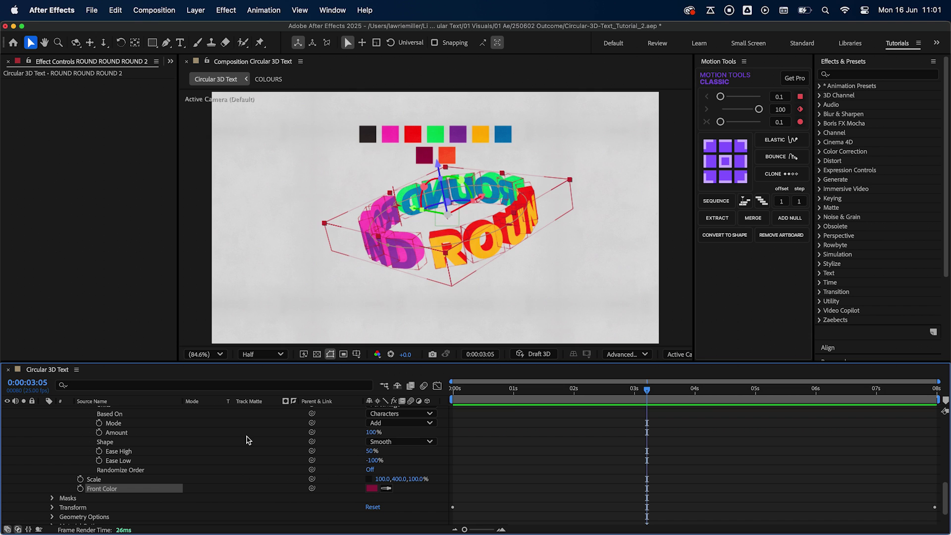
Preview the maroon stretch, then hide the COLOURS swatch layer and collapse Scale Y.
{"action": "key", "text": "space"}
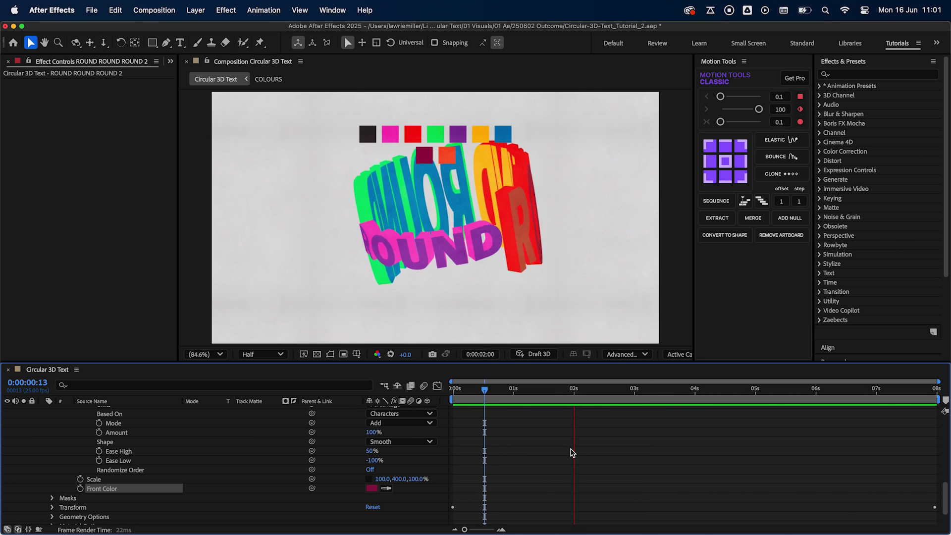
{"action": "key", "text": "space"}
{"action": "scroll", "coordinate": [570, 451], "scroll_direction": "up", "scroll_amount": 10}
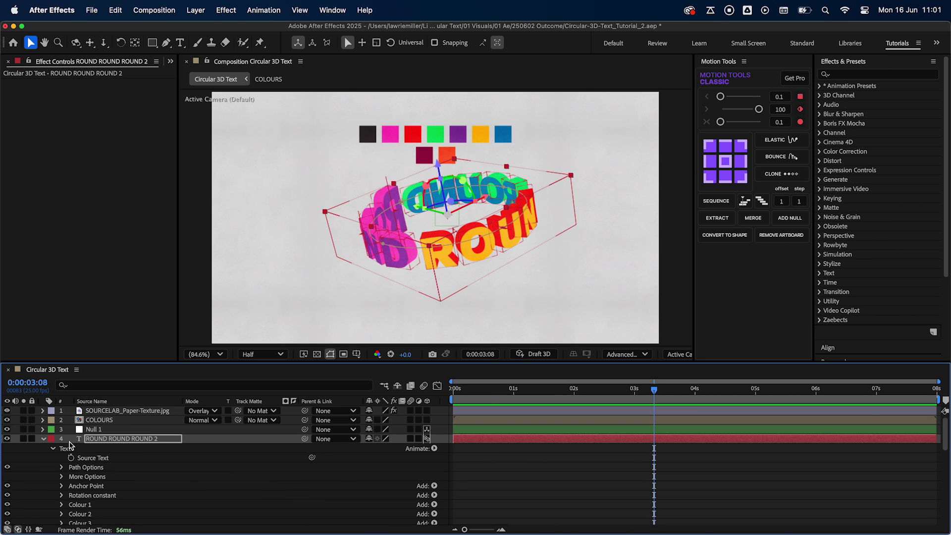
{"action": "left_click", "coordinate": [8, 420]}
{"action": "scroll", "coordinate": [180, 457], "scroll_direction": "down", "scroll_amount": 5}
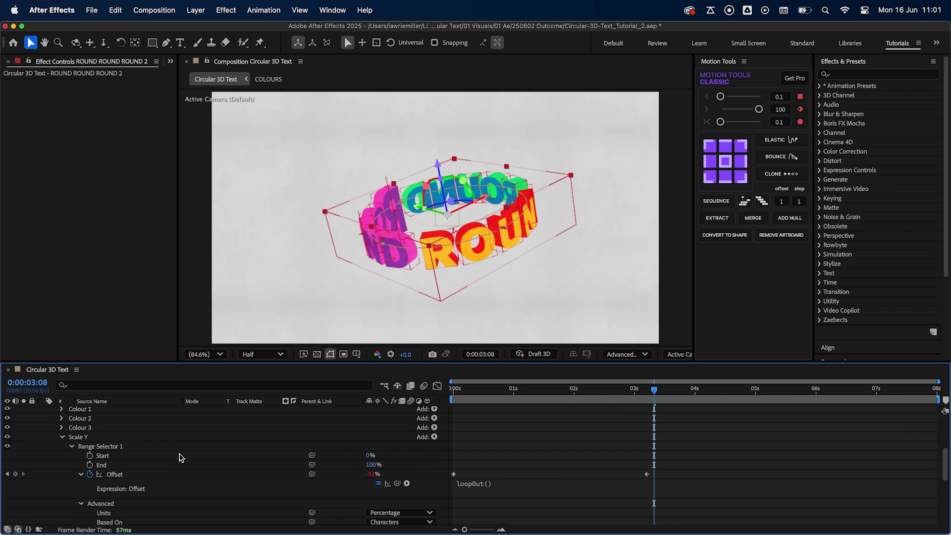
{"action": "left_click", "coordinate": [62, 437]}
{"action": "left_click", "coordinate": [91, 463]}
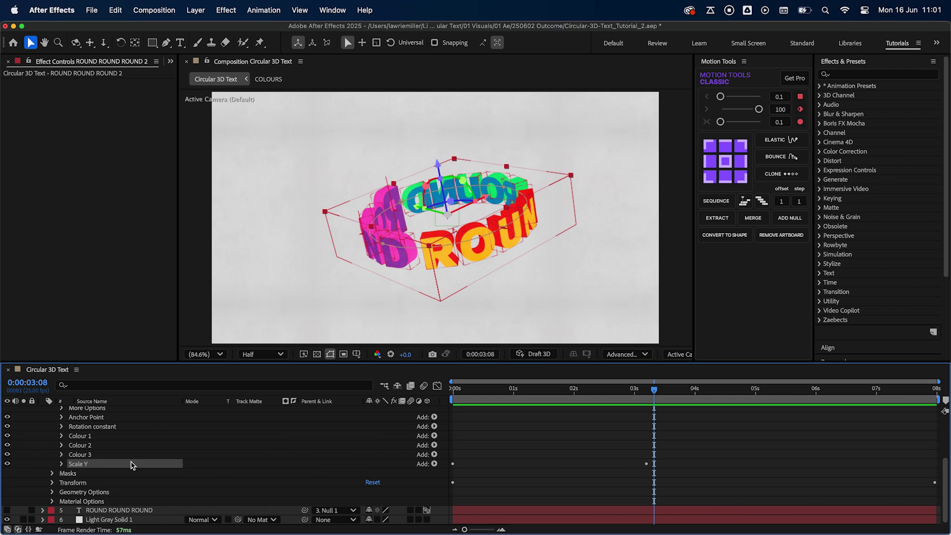
Add Rotation to Scale Y with Y Rotation at 1x+0.0°, then preview the spinning letters.
{"action": "left_click", "coordinate": [434, 464]}
{"action": "mouse_move", "coordinate": [436, 466]}
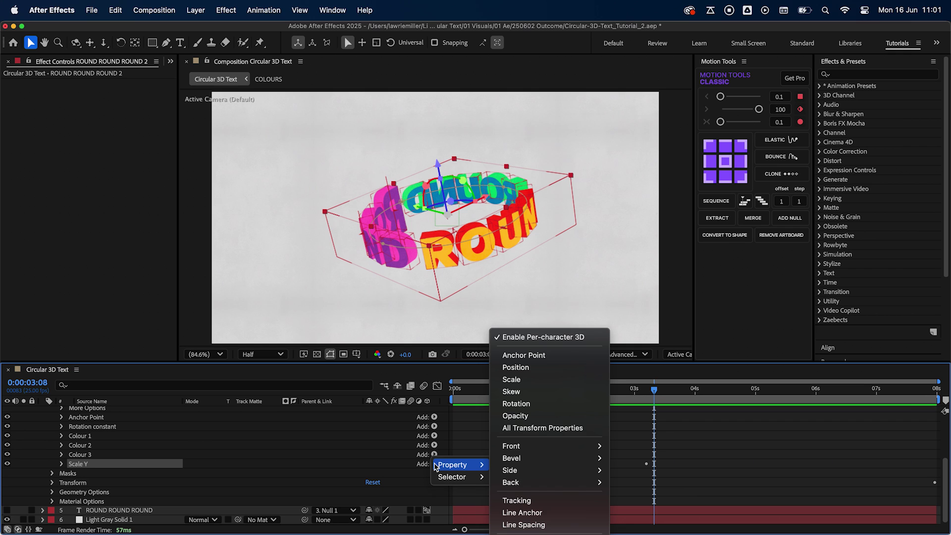
{"action": "left_click", "coordinate": [526, 404]}
{"action": "scroll", "coordinate": [248, 458], "scroll_direction": "down", "scroll_amount": 3}
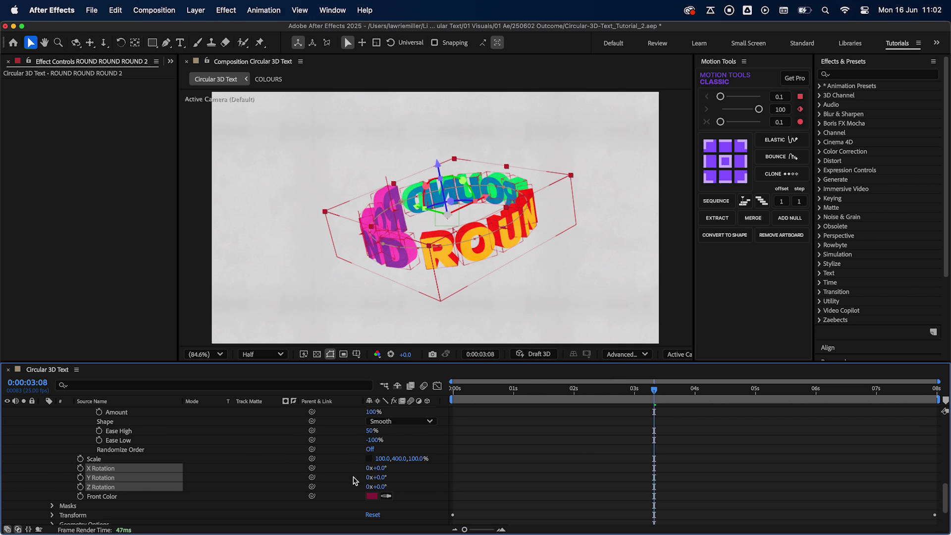
{"action": "left_click", "coordinate": [369, 477]}
{"action": "type", "text": "1"}
{"action": "key", "text": "Return"}
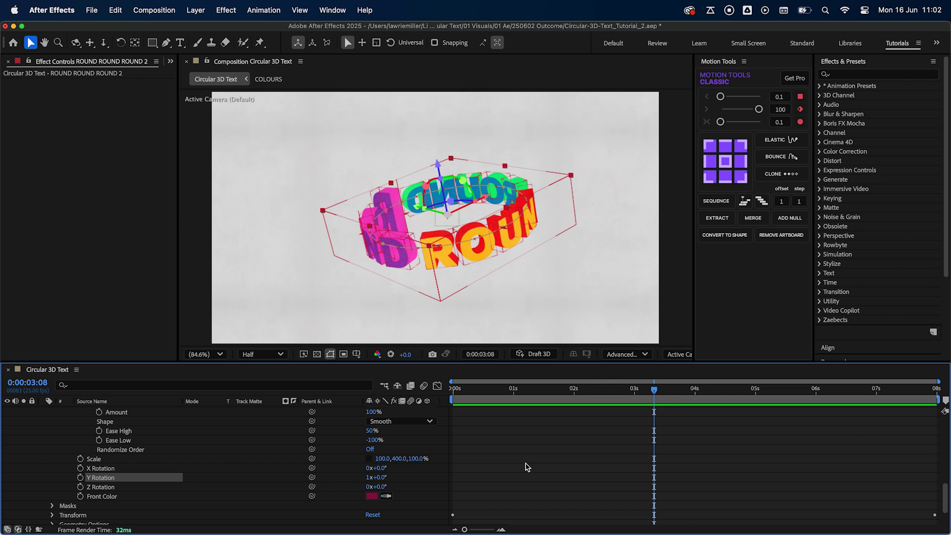
{"action": "key", "text": "space"}
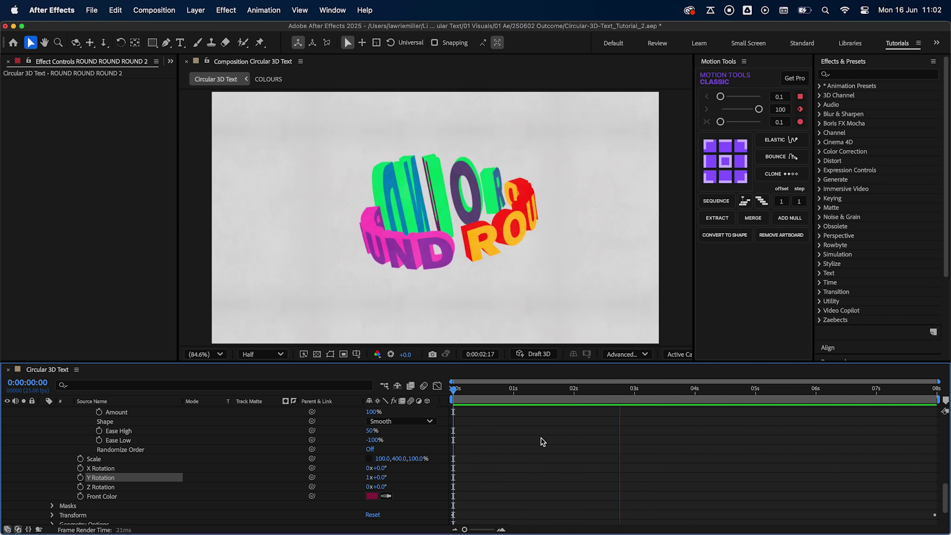
{"action": "key", "text": "space"}
{"action": "scroll", "coordinate": [545, 442], "scroll_direction": "up", "scroll_amount": 10}
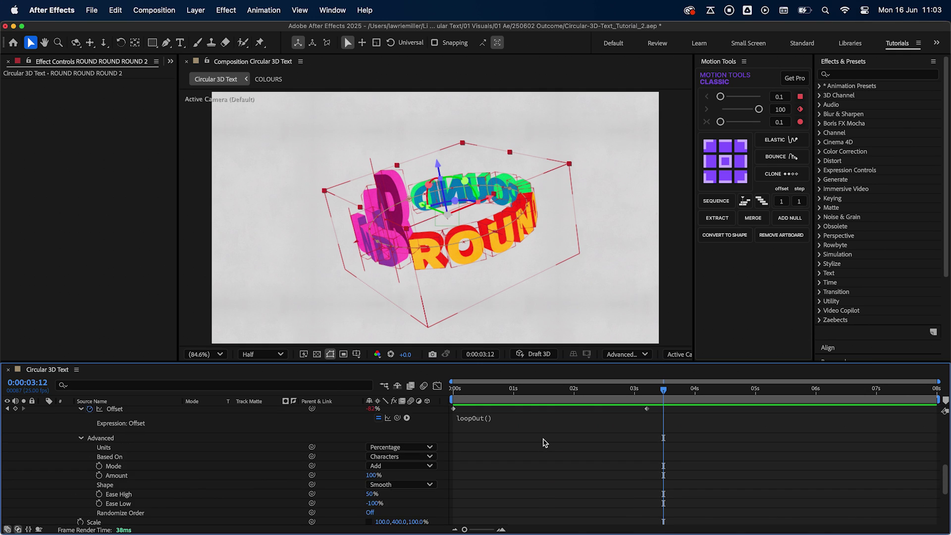
{"action": "left_click", "coordinate": [62, 458]}
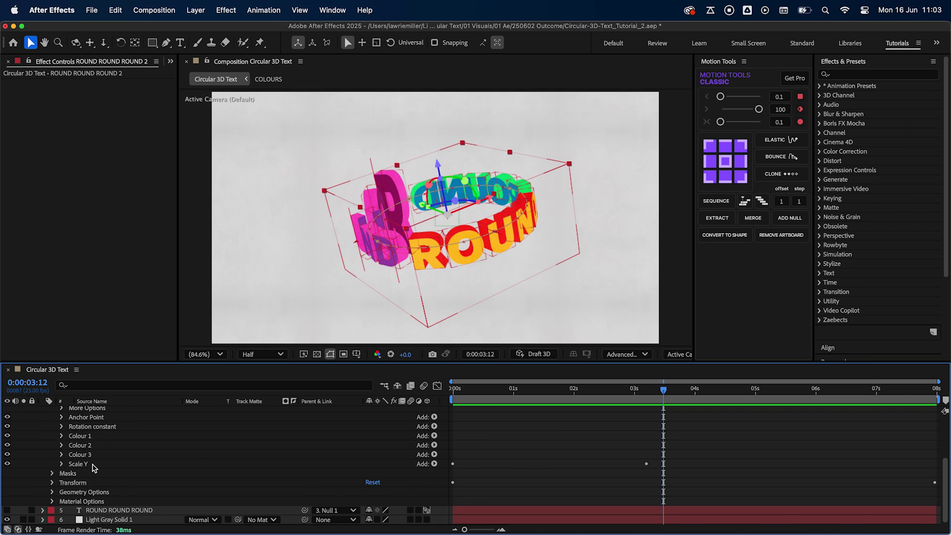
Duplicate Scale Y as Scale Y 2, shift one selector's Offset keyframes 10 frames later, and preview.
{"action": "left_click", "coordinate": [92, 463]}
{"action": "key", "text": "super+d"}
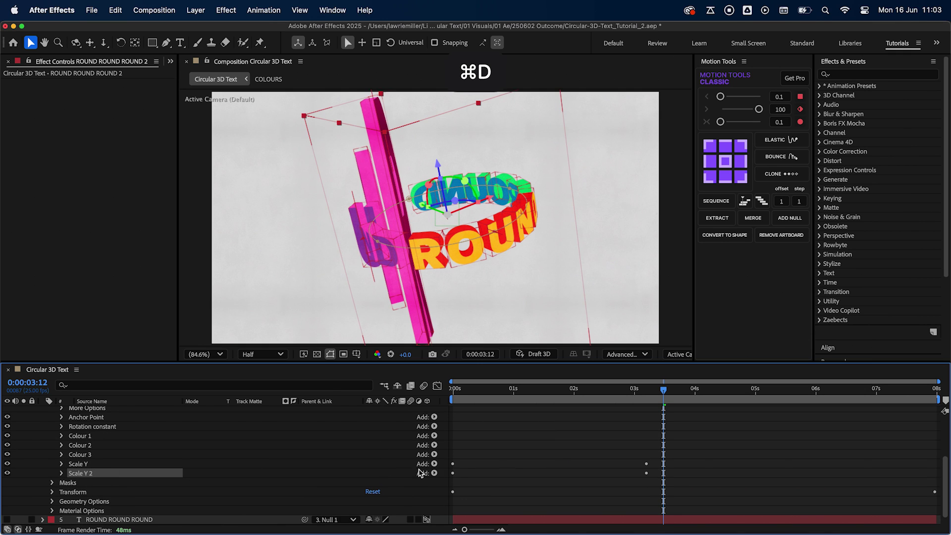
{"action": "scroll", "coordinate": [558, 451], "scroll_direction": "up", "scroll_amount": 5}
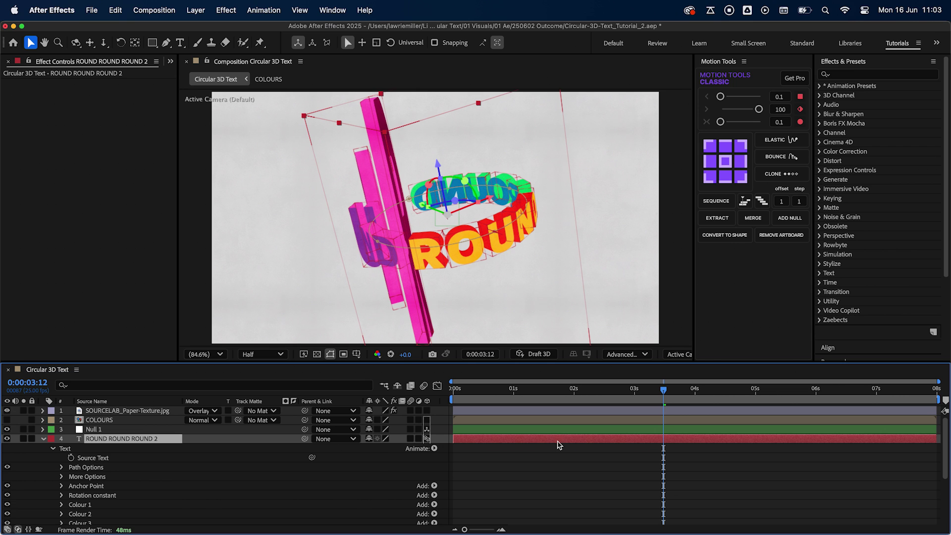
{"action": "key", "text": "u"}
{"action": "left_click_drag", "start_coordinate": [671, 449], "coordinate": [443, 470]}
{"action": "key", "text": "alt+shift+Right"}
{"action": "key", "text": "alt+shift+Right"}
{"action": "key", "text": "alt+shift+Right"}
{"action": "key", "text": "alt+shift+Right"}
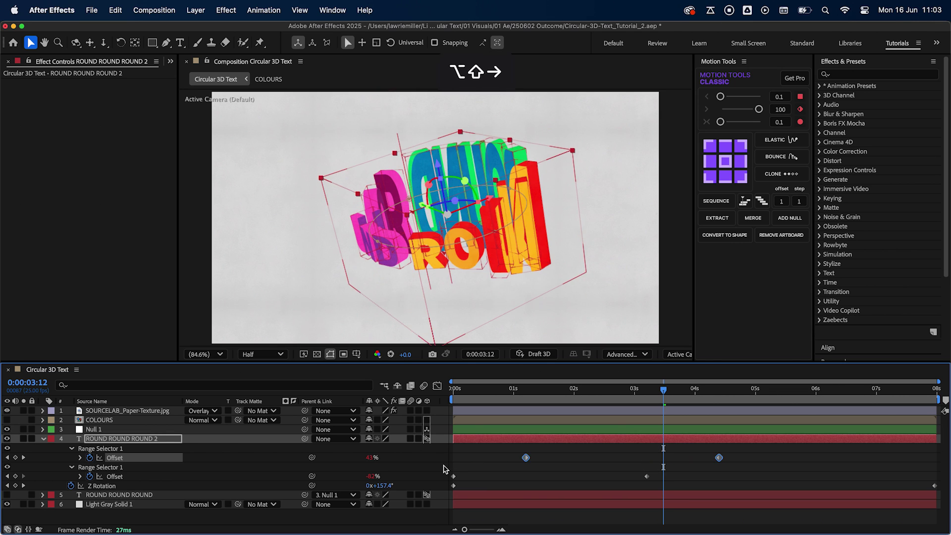
{"action": "key", "text": "Home"}
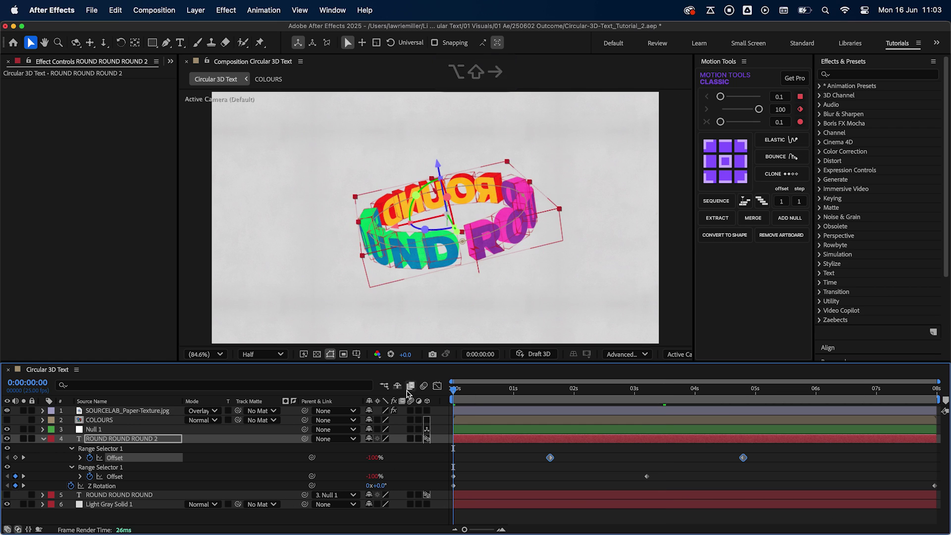
{"action": "key", "text": "space"}
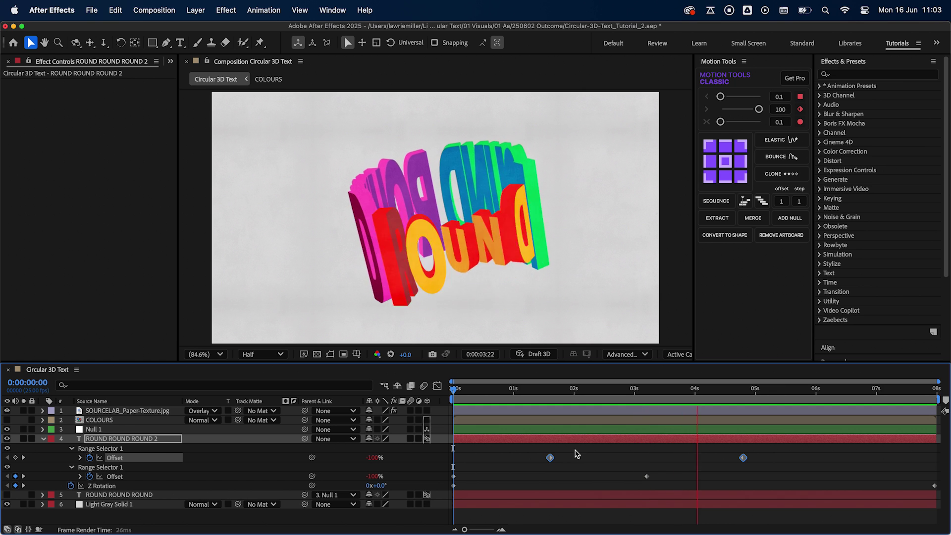
{"action": "key", "text": "space"}
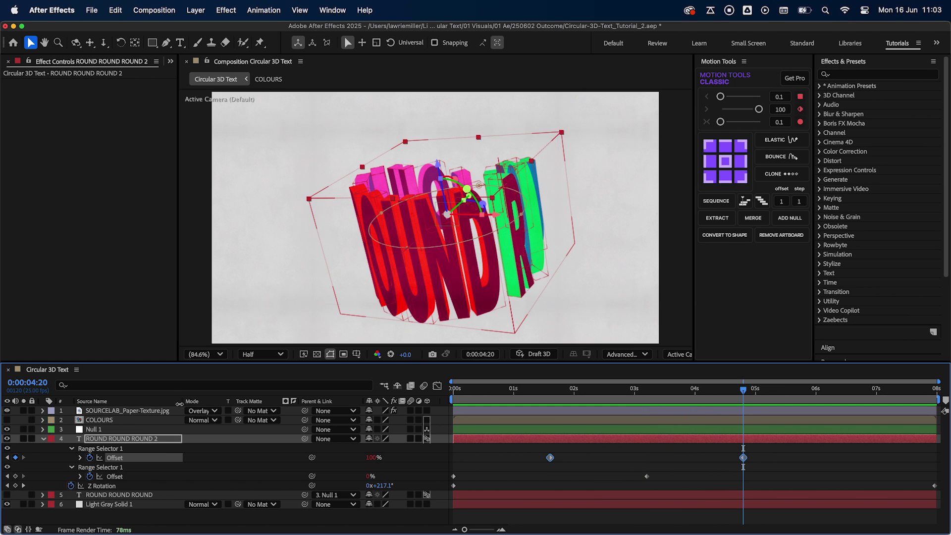
Show COLOURS, resample Scale Y's Front Color from the orange-red swatch, then hide COLOURS again.
{"action": "left_click", "coordinate": [168, 387]}
{"action": "type", "text": "col"}
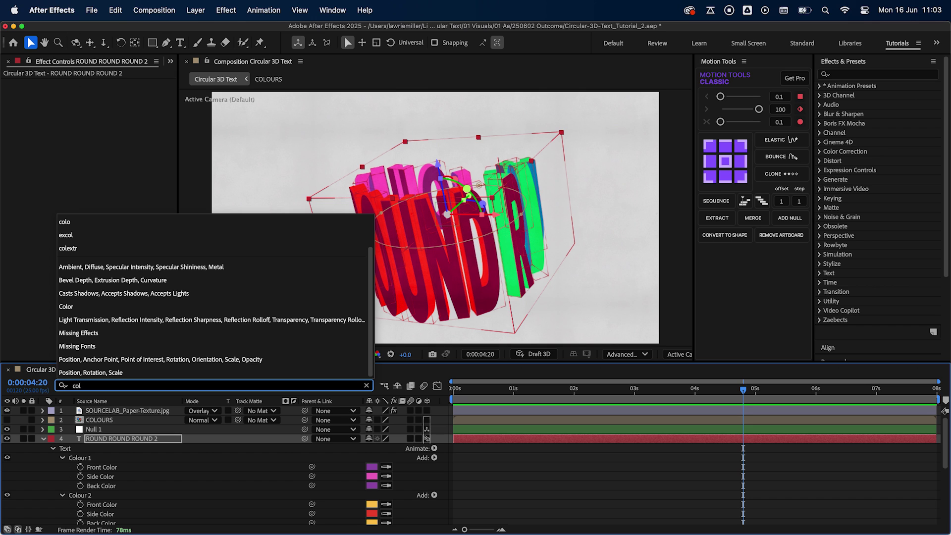
{"action": "left_click", "coordinate": [147, 419]}
{"action": "left_click", "coordinate": [133, 420]}
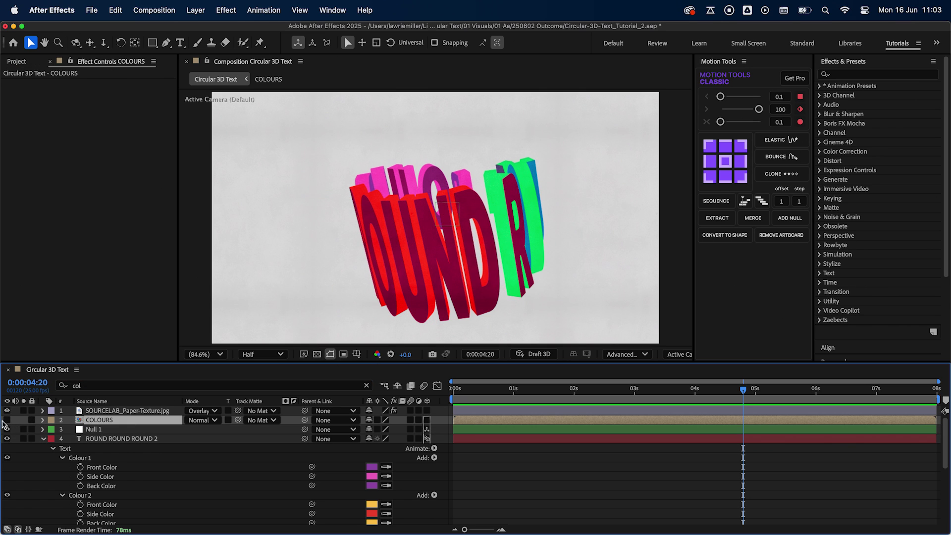
{"action": "left_click", "coordinate": [7, 420]}
{"action": "scroll", "coordinate": [193, 479], "scroll_direction": "down", "scroll_amount": 5}
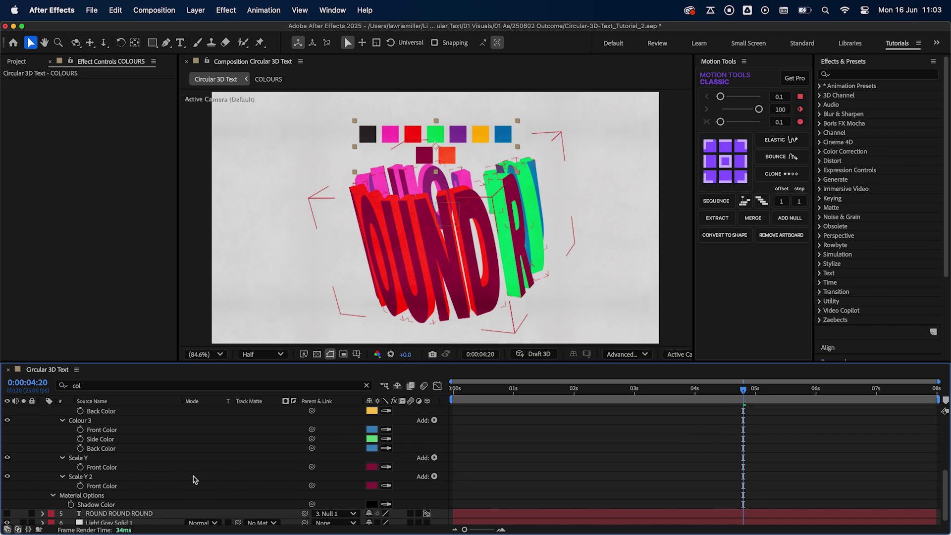
{"action": "left_click", "coordinate": [386, 466]}
{"action": "left_click", "coordinate": [447, 157]}
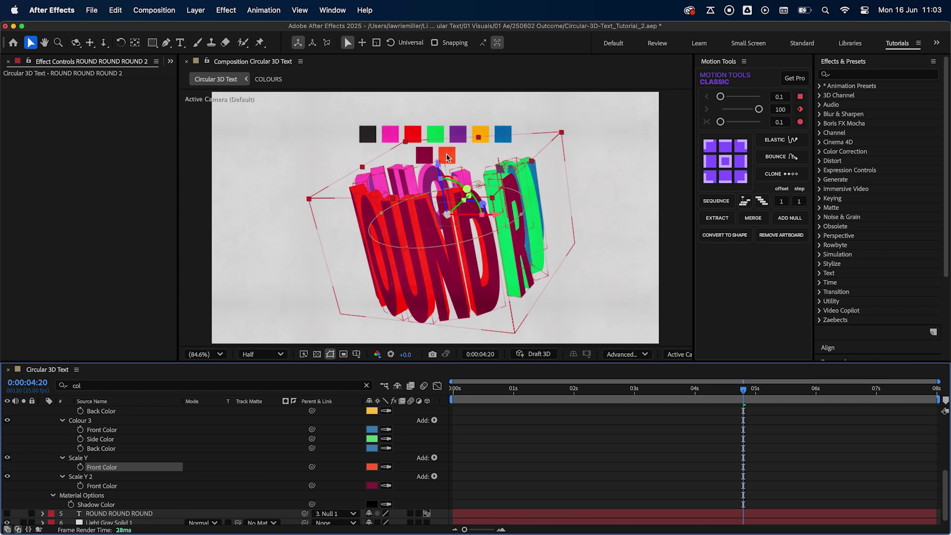
{"action": "scroll", "coordinate": [131, 448], "scroll_direction": "up", "scroll_amount": 5}
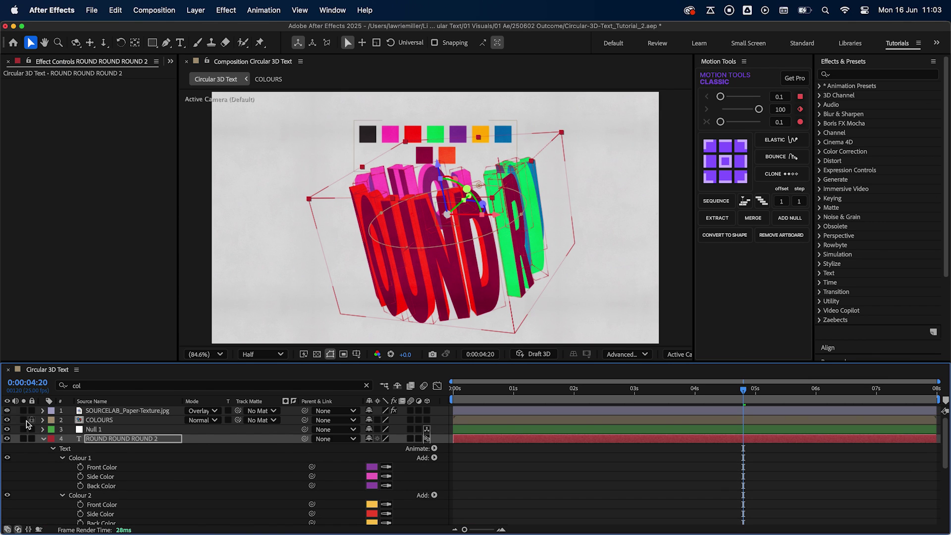
{"action": "left_click", "coordinate": [7, 420]}
Preview the two-colour wave animation from the start and stop it at 0:00:04:06.
{"action": "key", "text": "Home"}
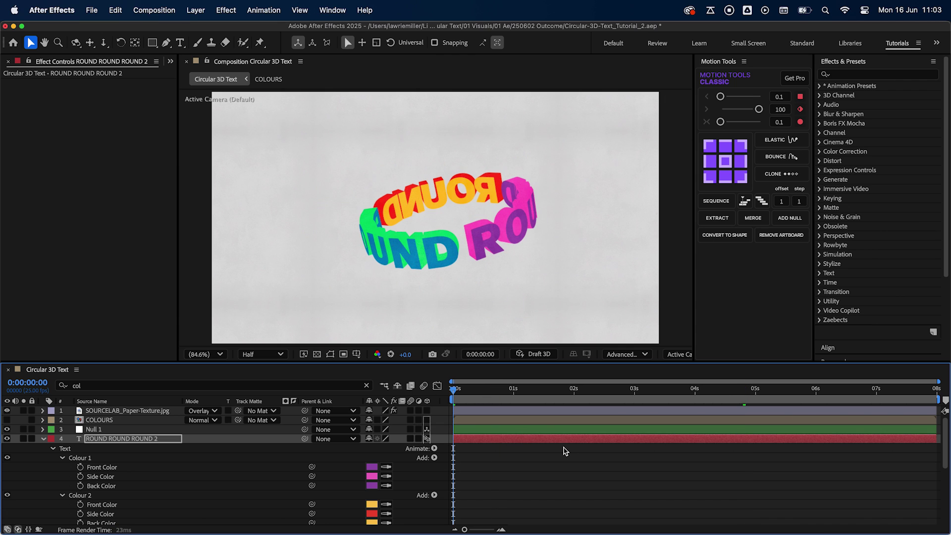
{"action": "key", "text": "space"}
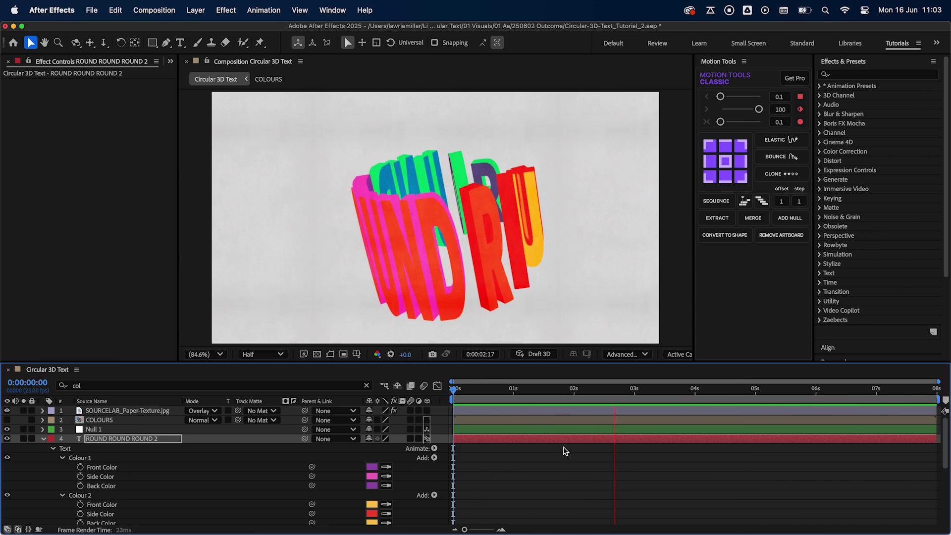
{"action": "key", "text": "space"}
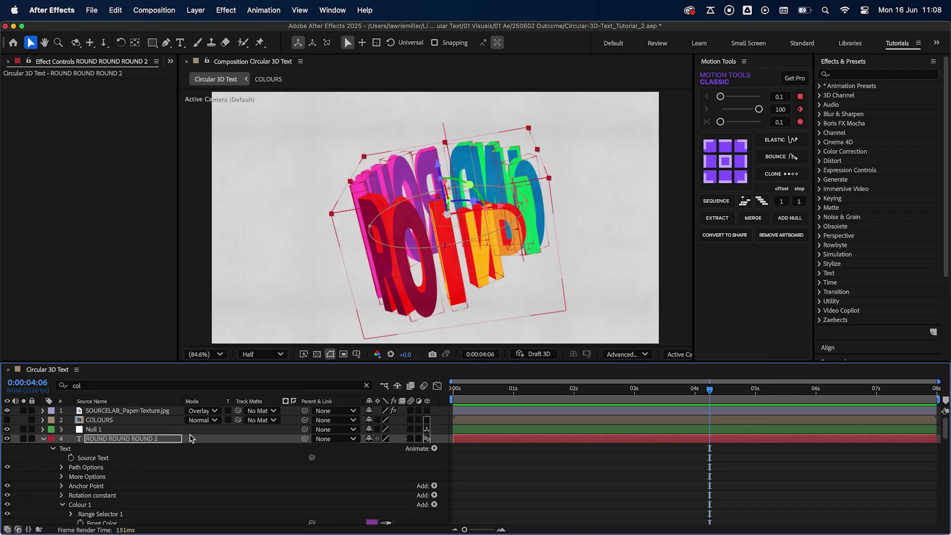
Duplicate ROUND ROUND ROUND 2 into a third layer and hide the original.
{"action": "left_click", "coordinate": [44, 439]}
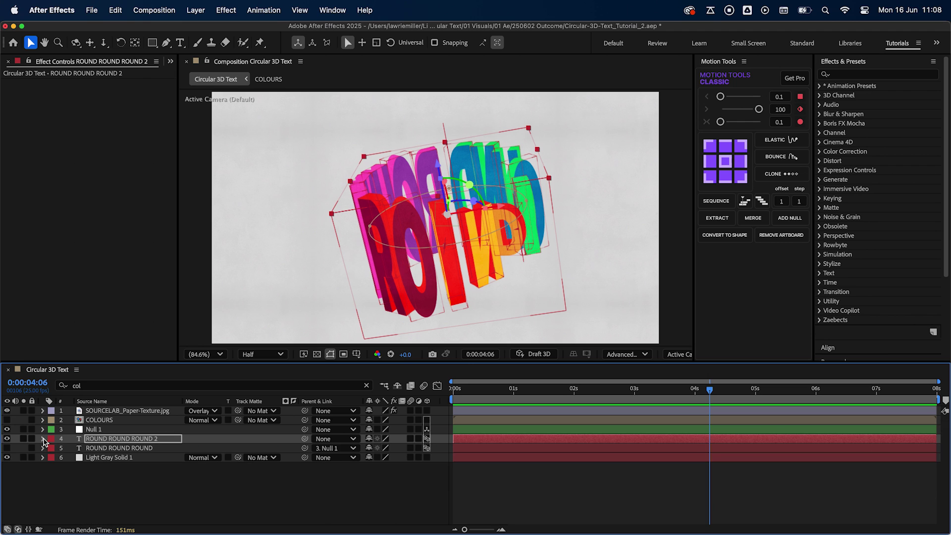
{"action": "left_click", "coordinate": [128, 439]}
{"action": "key", "text": "super+d"}
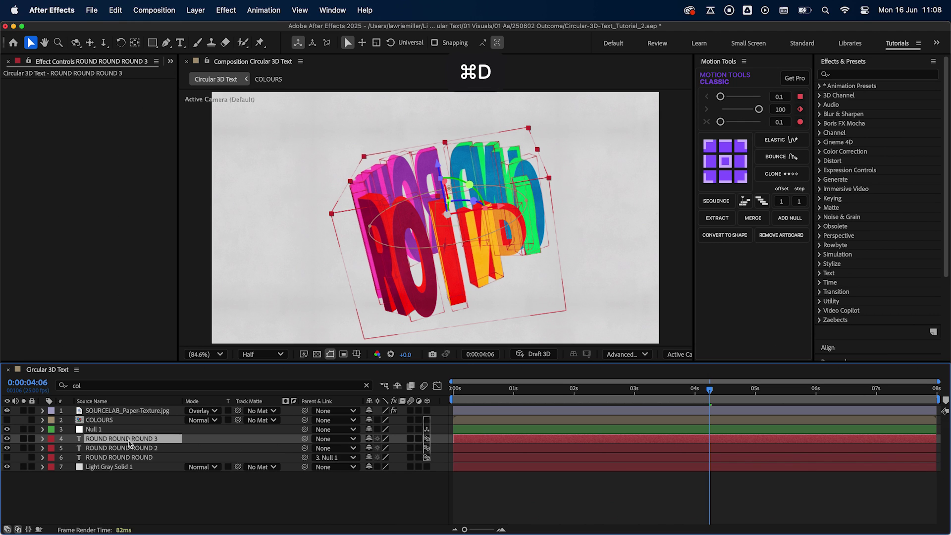
{"action": "left_click", "coordinate": [7, 448]}
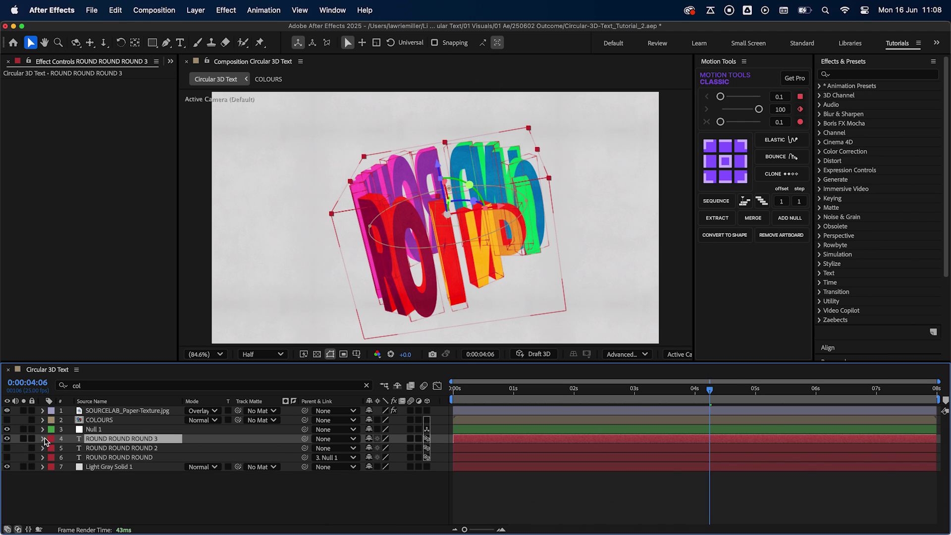
Delete the Scale Y and Scale Y 2 animators from ROUND ROUND ROUND 3.
{"action": "left_click", "coordinate": [43, 438]}
{"action": "left_click", "coordinate": [51, 448]}
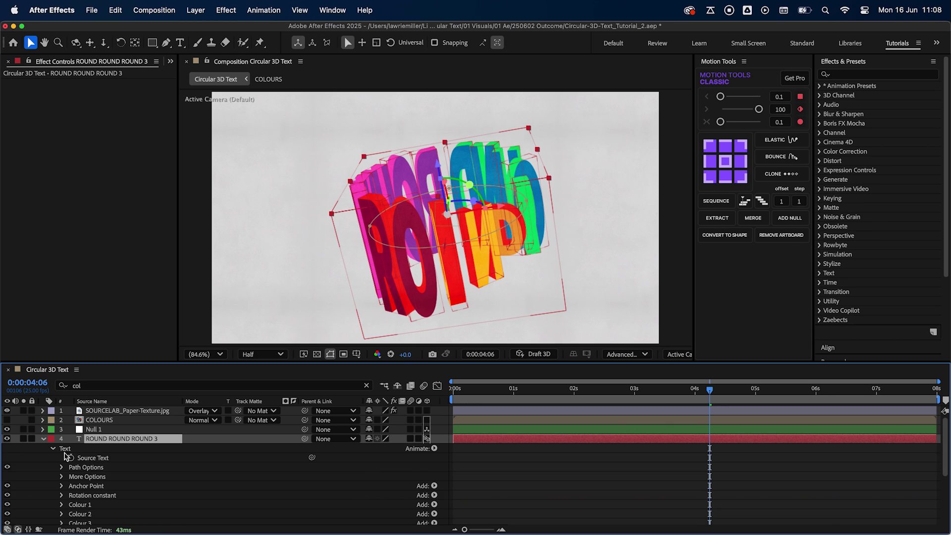
{"action": "scroll", "coordinate": [109, 478], "scroll_direction": "down", "scroll_amount": 5}
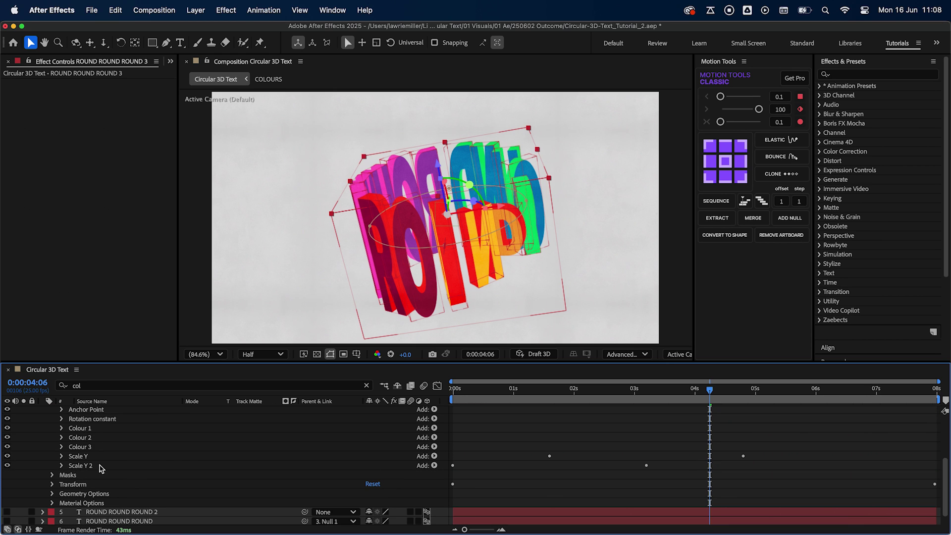
{"action": "left_click", "coordinate": [101, 469]}
{"action": "left_click", "coordinate": [95, 460], "text": "shift"}
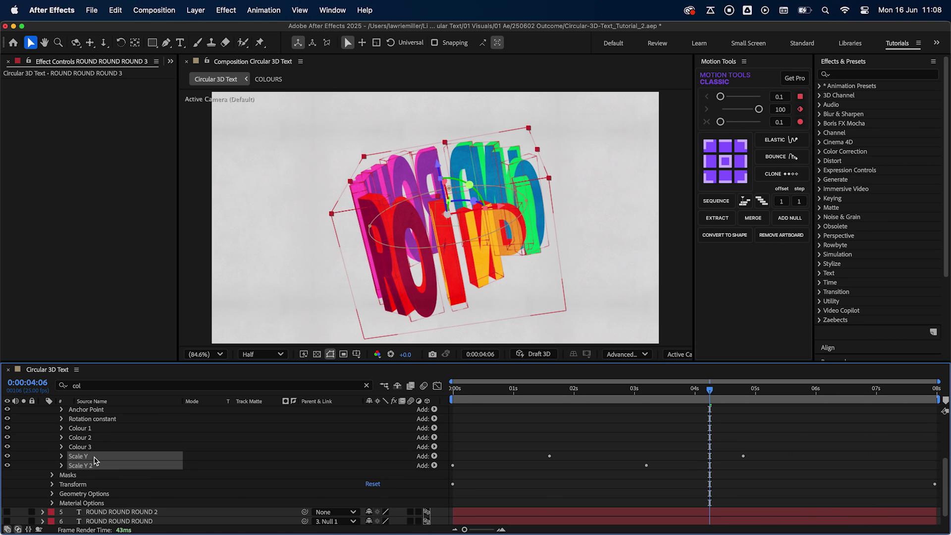
{"action": "key", "text": "Delete"}
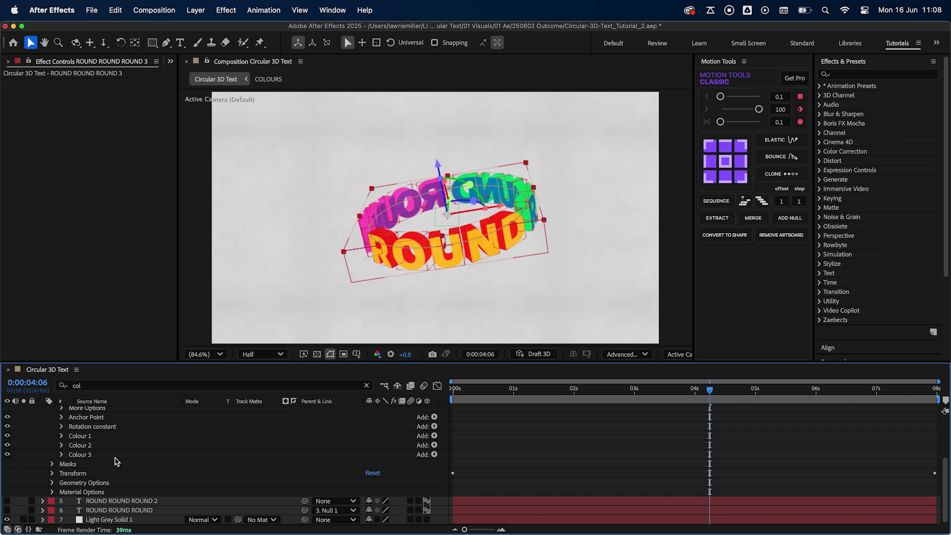
{"action": "scroll", "coordinate": [99, 461], "scroll_direction": "up", "scroll_amount": 3}
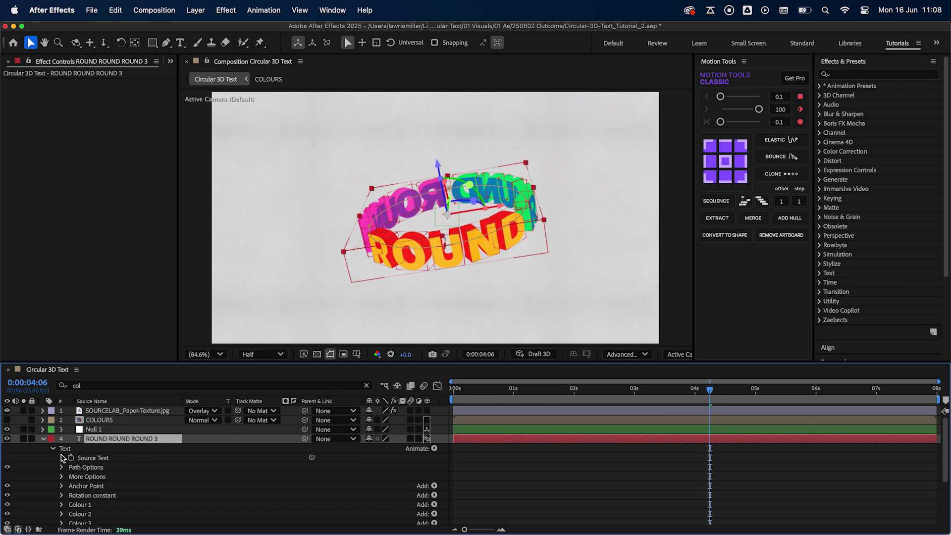
Set the duplicate layer's Path Options Path to None so it stops following the circle.
{"action": "left_click", "coordinate": [61, 468]}
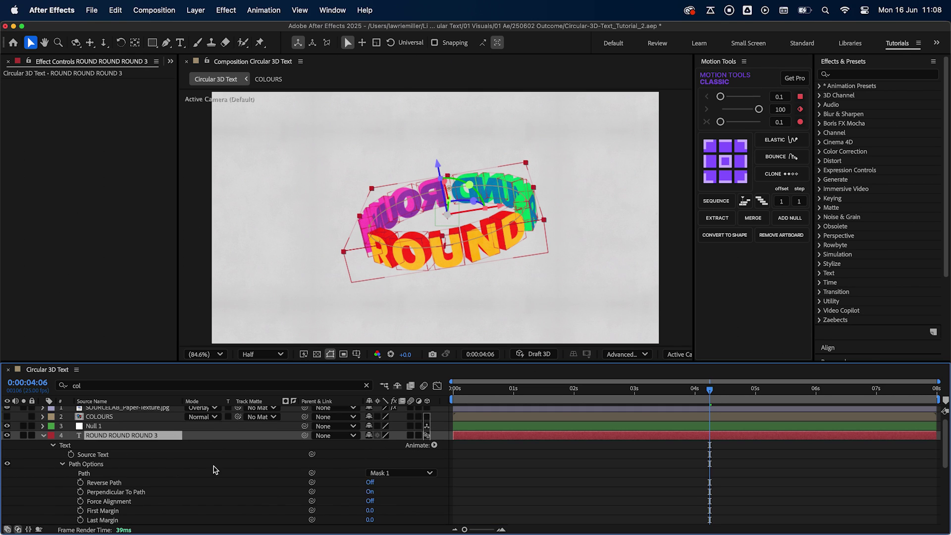
{"action": "left_click", "coordinate": [389, 473]}
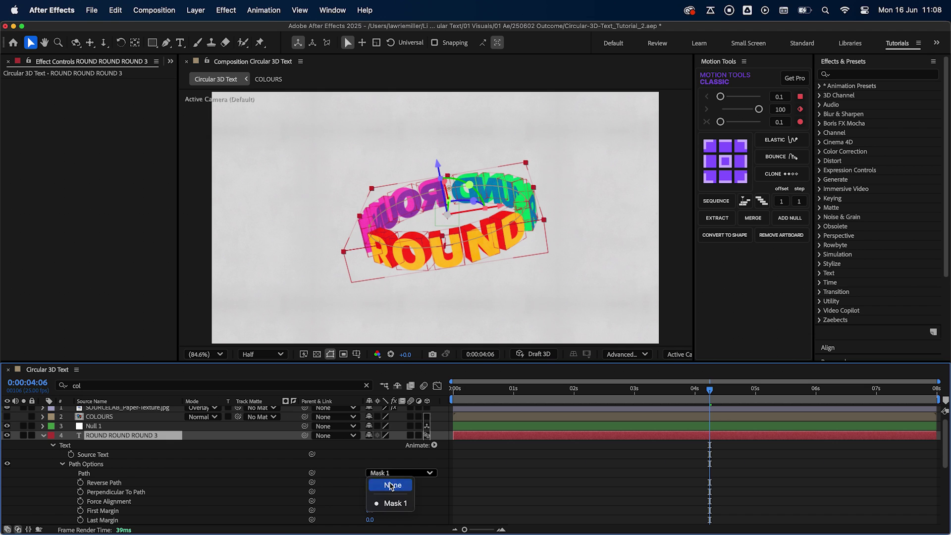
{"action": "left_click", "coordinate": [390, 485]}
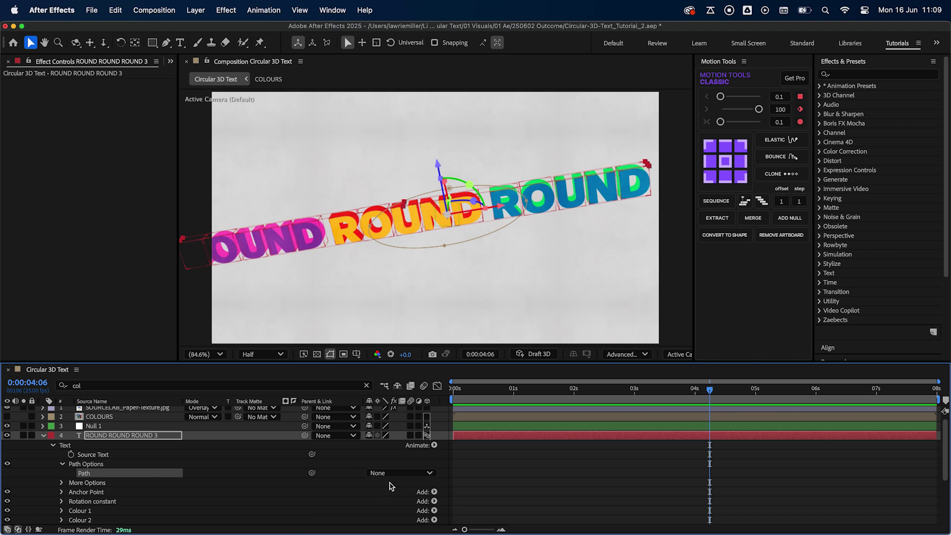
Copy the ROUND ROUND ROUND text and paste it onto a second line.
{"action": "double_click", "coordinate": [158, 437]}
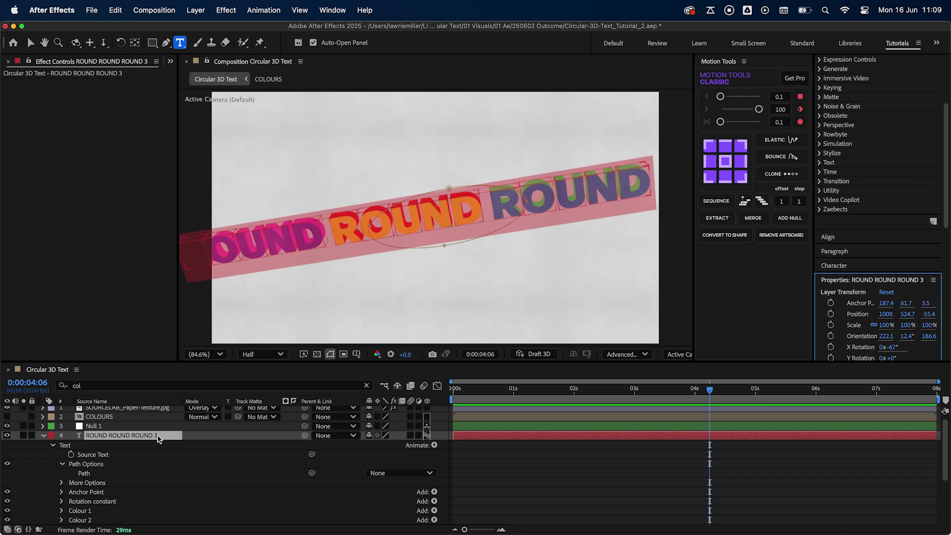
{"action": "key", "text": "super+c"}
{"action": "key", "text": "Right"}
{"action": "key", "text": "Return"}
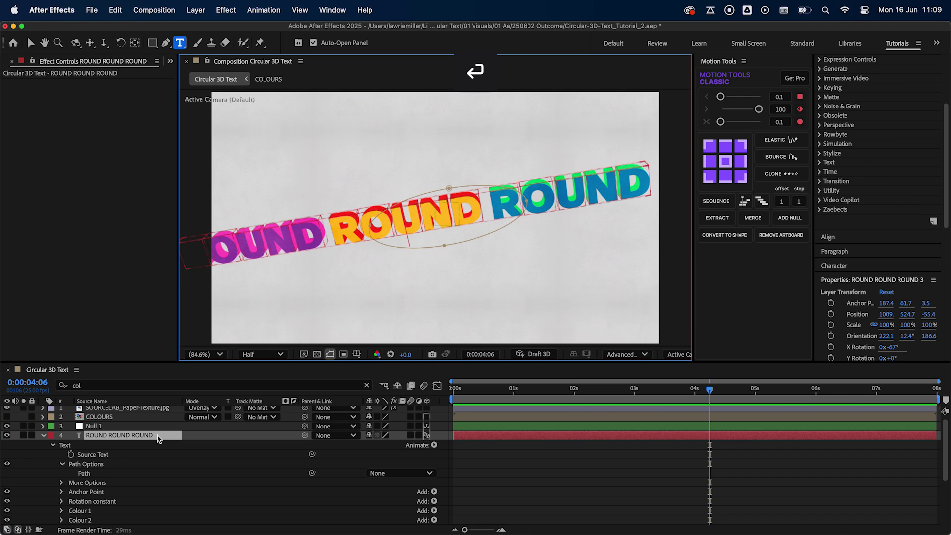
{"action": "key", "text": "super+v"}
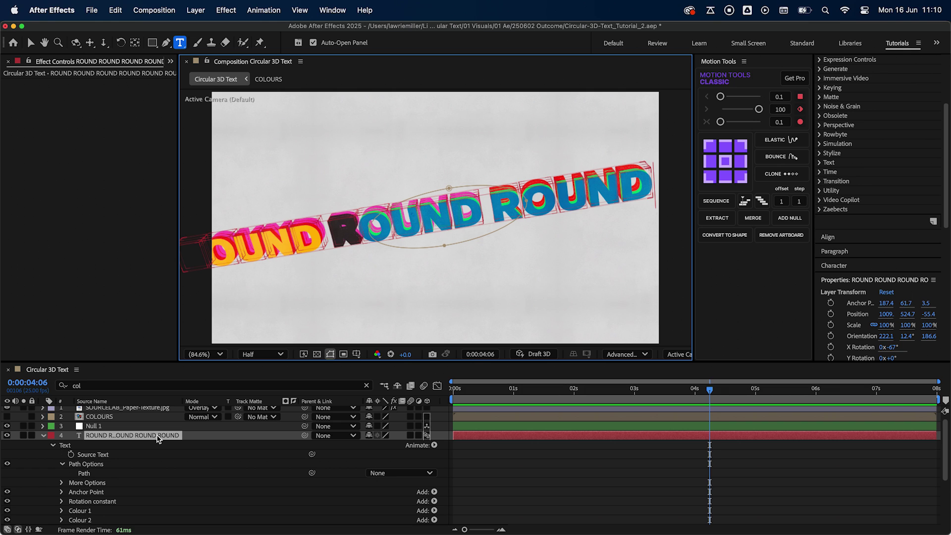
Add a Line Spacing animator named 'Line spacing' with Line Spacing set to 0.0, 220.0.
{"action": "left_click", "coordinate": [127, 447]}
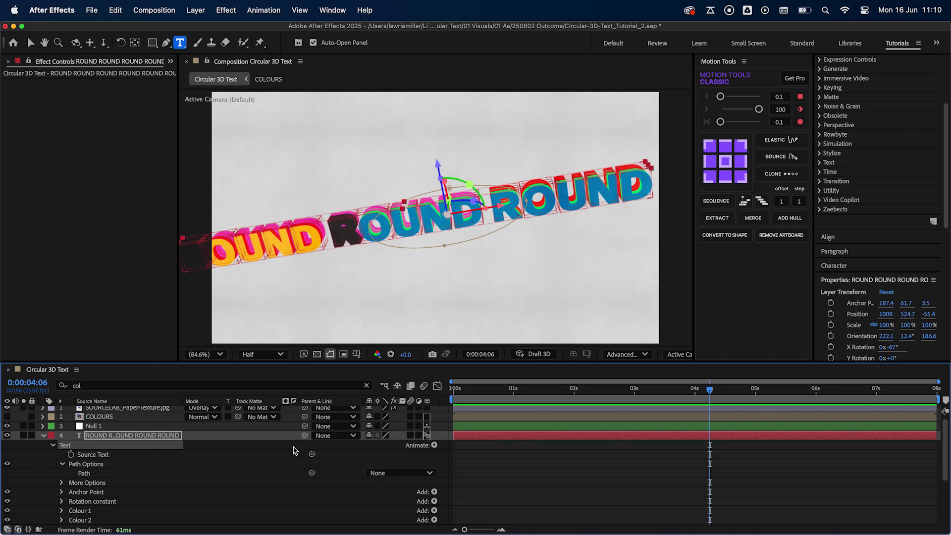
{"action": "left_click", "coordinate": [434, 445]}
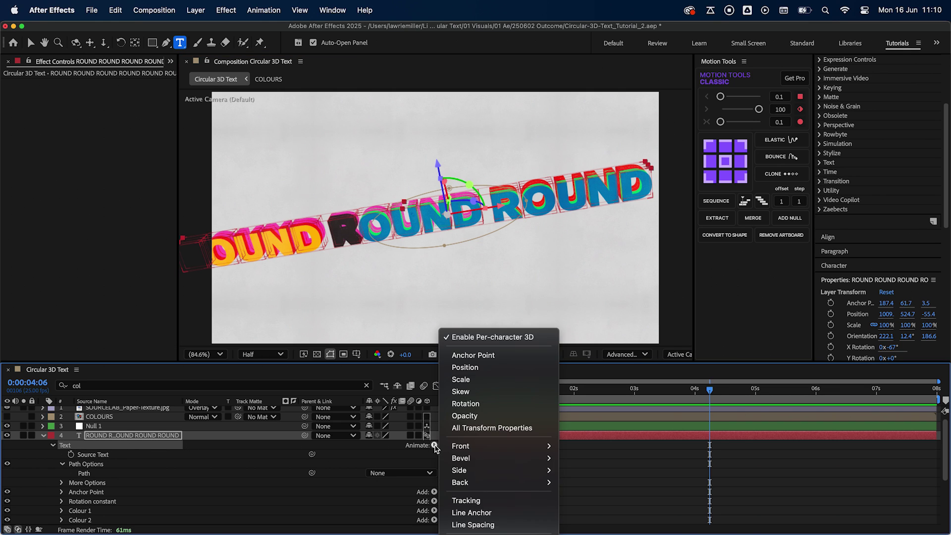
{"action": "left_click", "coordinate": [467, 524]}
{"action": "scroll", "coordinate": [193, 471], "scroll_direction": "down", "scroll_amount": 3}
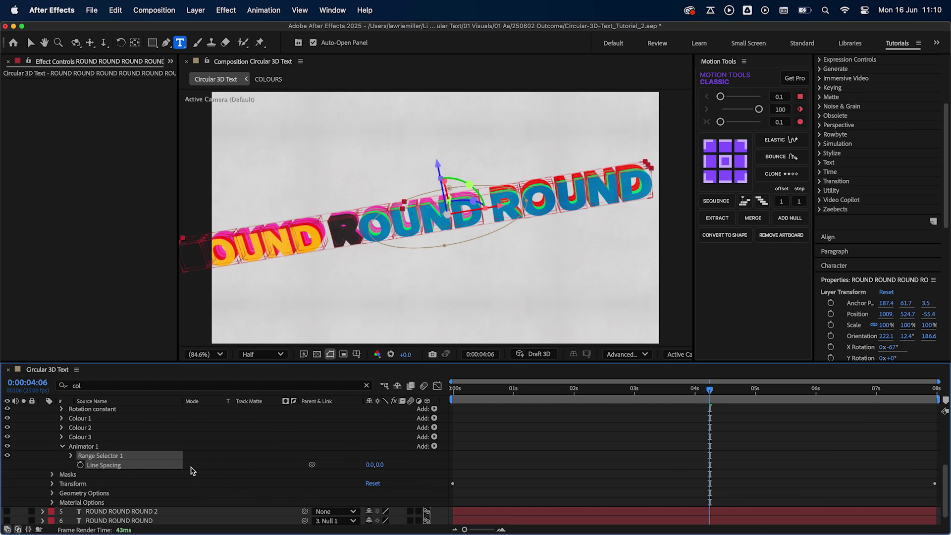
{"action": "left_click", "coordinate": [94, 446]}
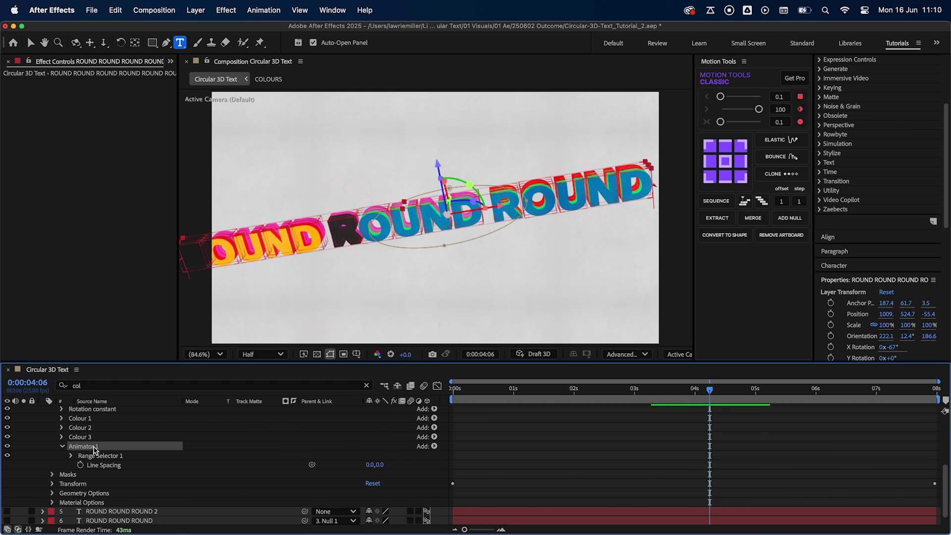
{"action": "key", "text": "Return"}
{"action": "type", "text": "Line s"}
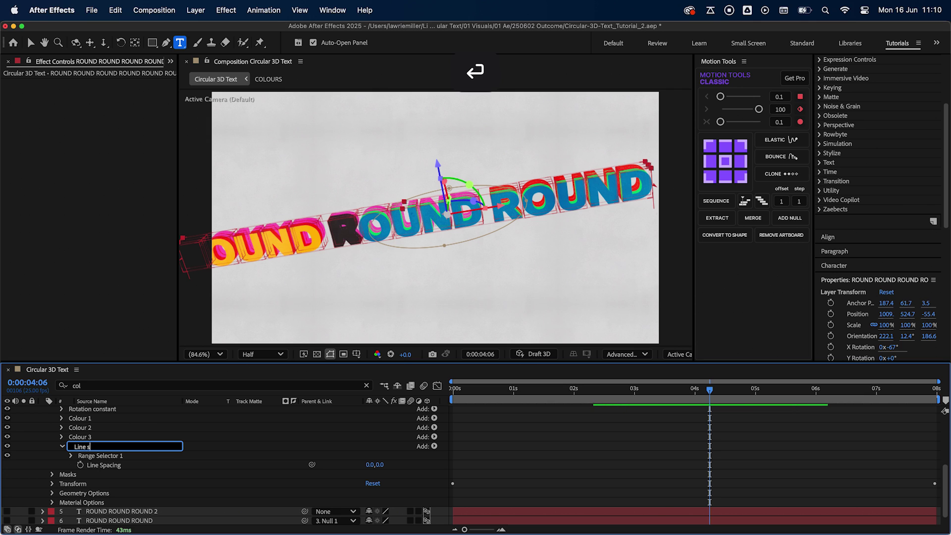
{"action": "type", "text": "pacing"}
{"action": "key", "text": "Return"}
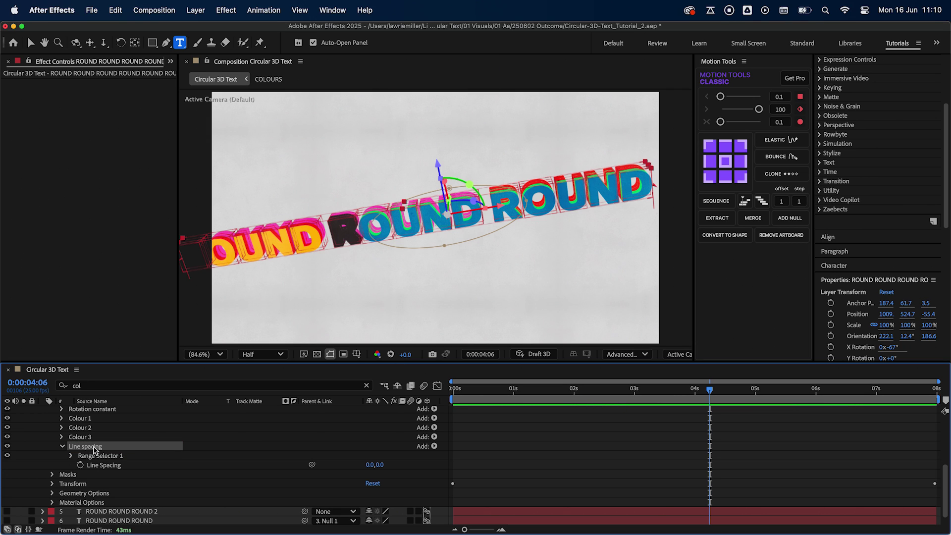
{"action": "left_click_drag", "start_coordinate": [380, 465], "coordinate": [502, 467]}
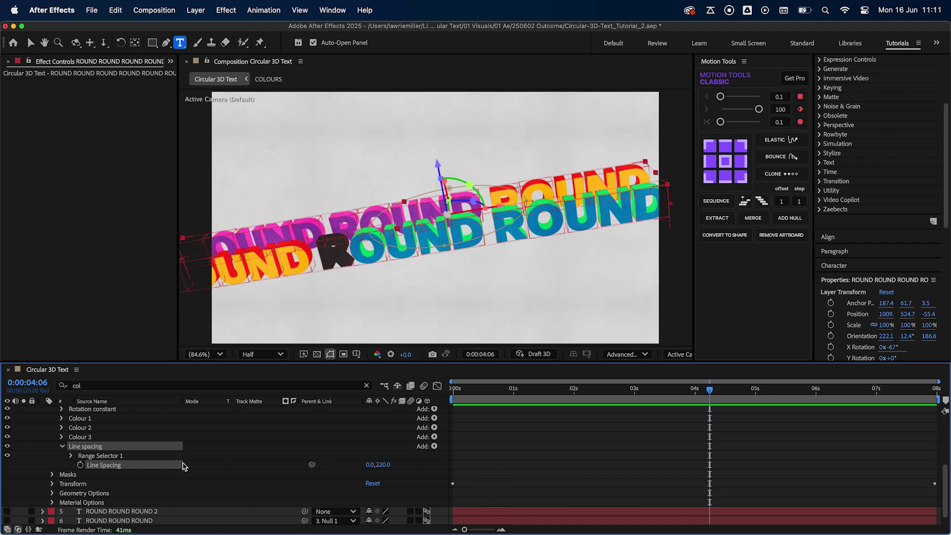
{"action": "scroll", "coordinate": [137, 460], "scroll_direction": "up", "scroll_amount": 5}
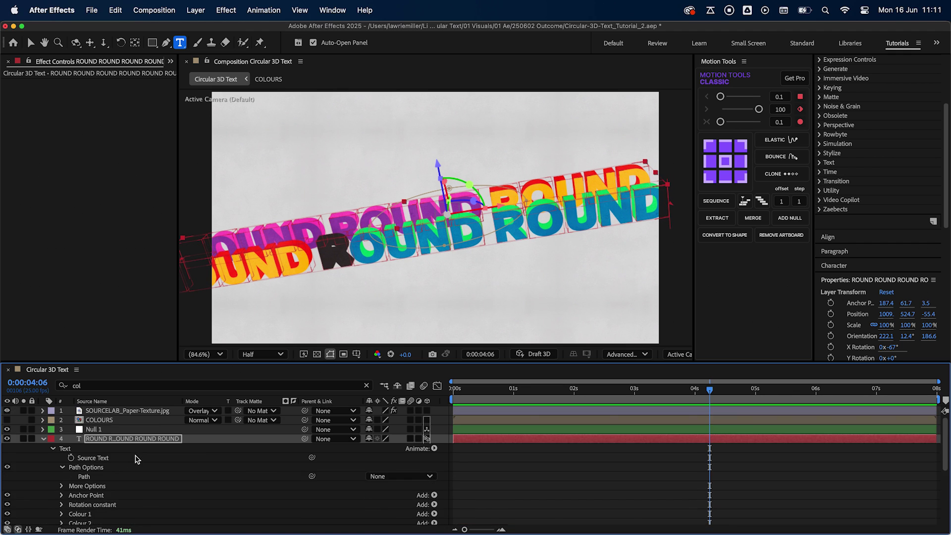
Wrap the text back onto Mask 1 and shrink the rings to 71% scale.
{"action": "left_click", "coordinate": [385, 477]}
{"action": "left_click", "coordinate": [391, 507]}
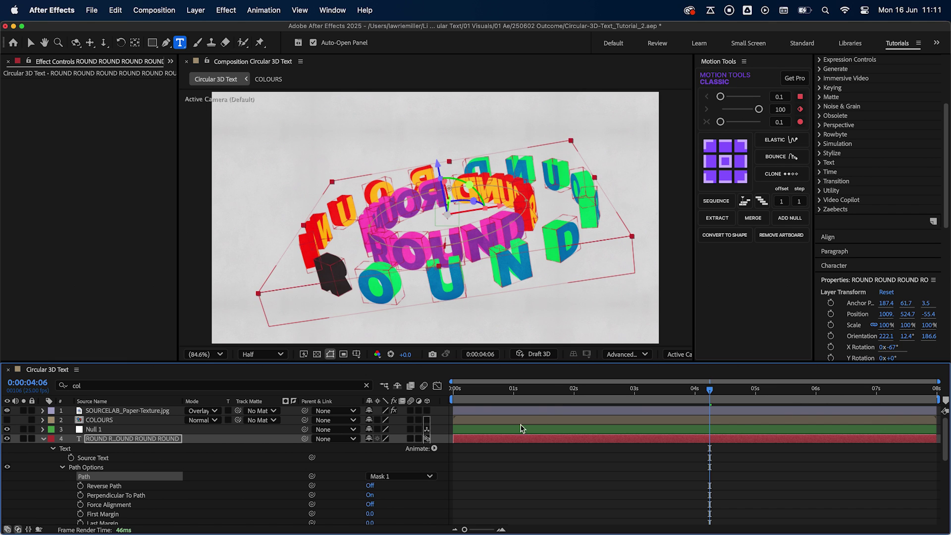
{"action": "left_click_drag", "start_coordinate": [547, 391], "coordinate": [518, 392]}
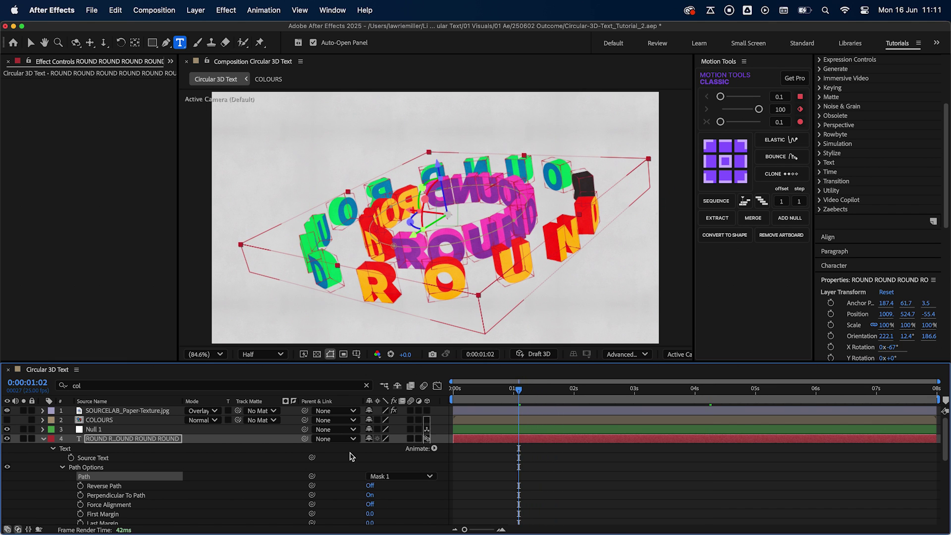
{"action": "key", "text": "s"}
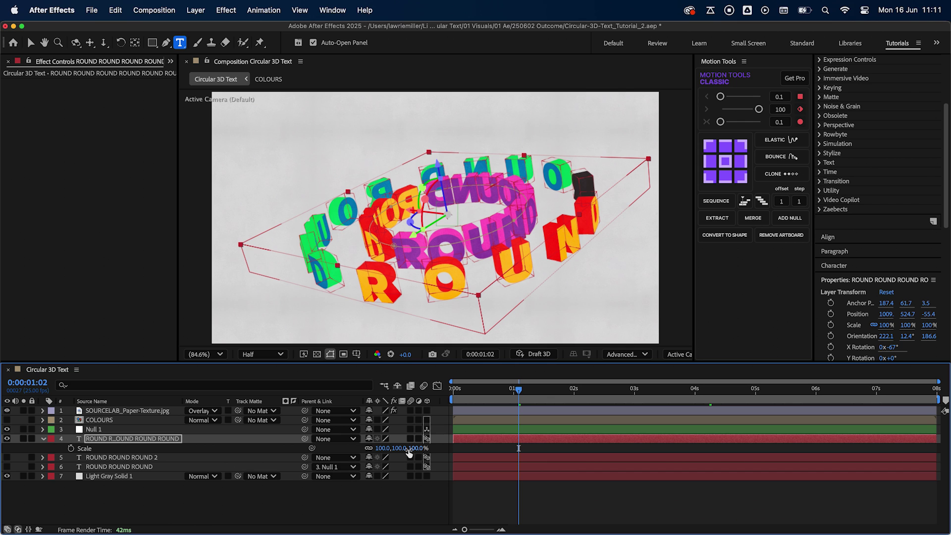
{"action": "left_click_drag", "start_coordinate": [415, 451], "coordinate": [395, 447]}
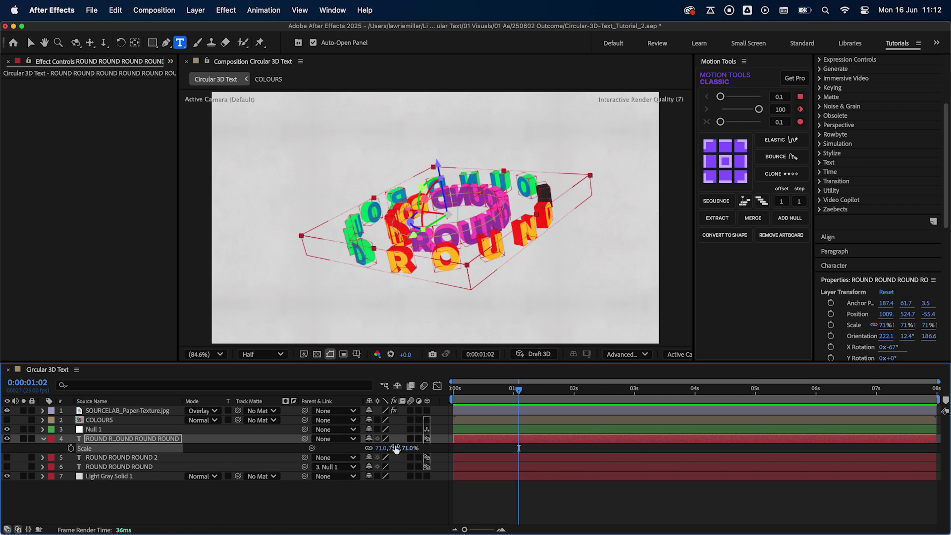
Reset the ROUND layer's Orientation to 0°, 0°, 0°.
{"action": "key", "text": "r"}
{"action": "left_click", "coordinate": [373, 448]}
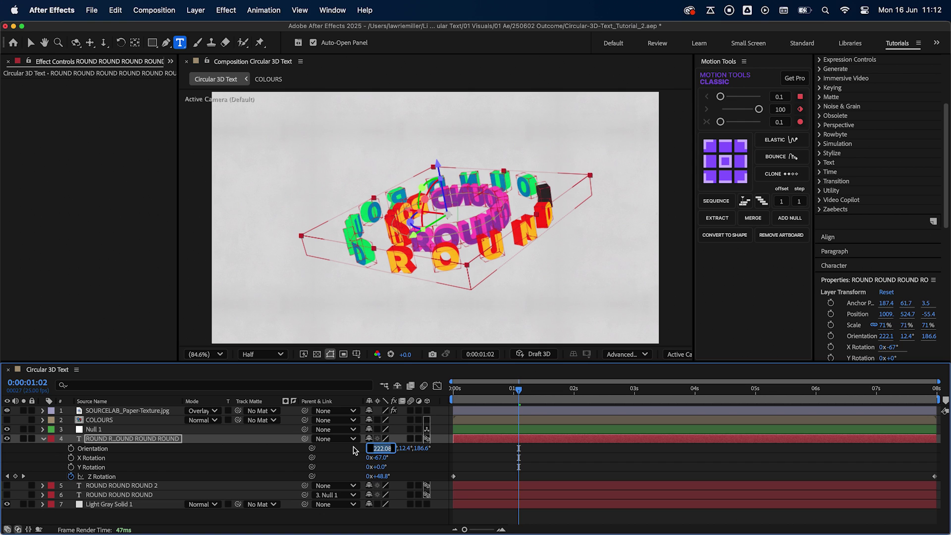
{"action": "type", "text": "0"}
{"action": "key", "text": "Tab"}
{"action": "type", "text": "0"}
{"action": "key", "text": "Tab"}
{"action": "type", "text": "0"}
{"action": "key", "text": "Return"}
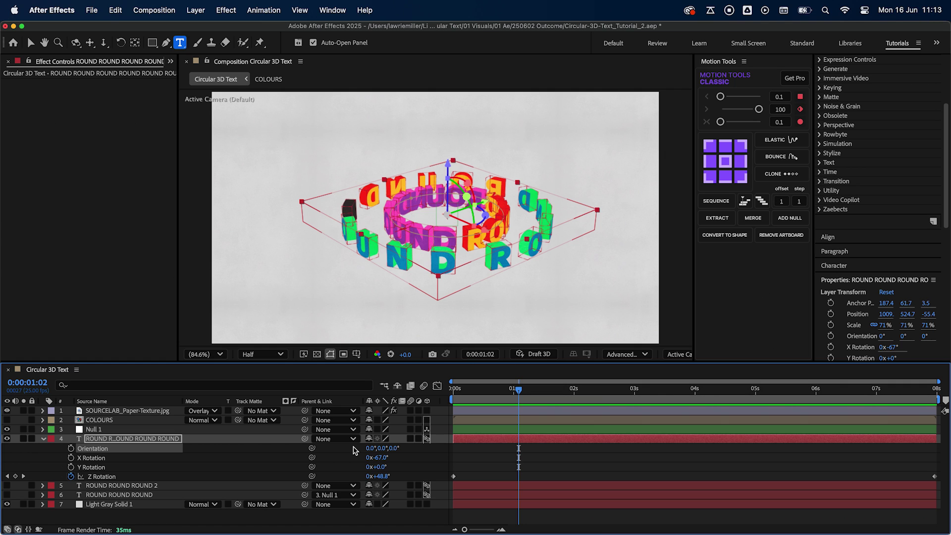
Copy the ROUND line and paste two extra copies on new lines.
{"action": "left_click", "coordinate": [43, 439]}
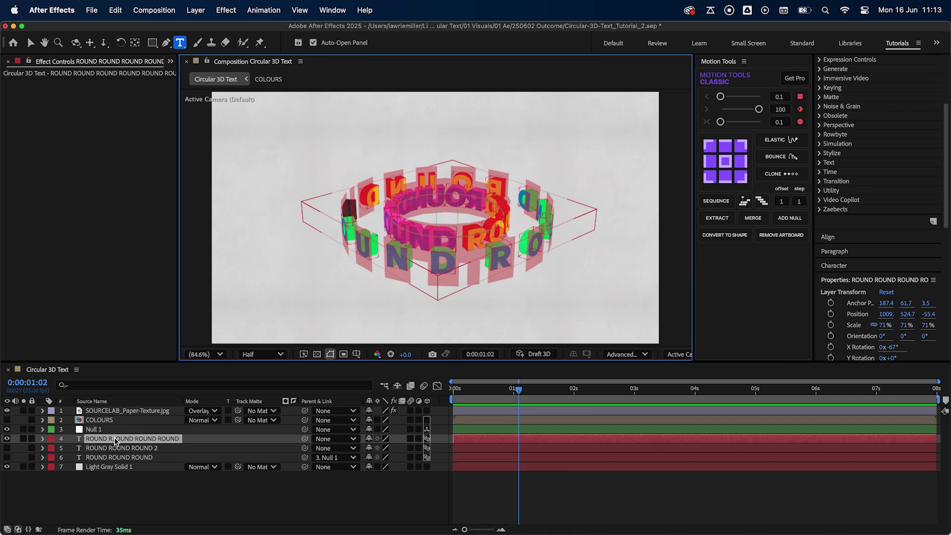
{"action": "key", "text": "super+c"}
{"action": "key", "text": "Right"}
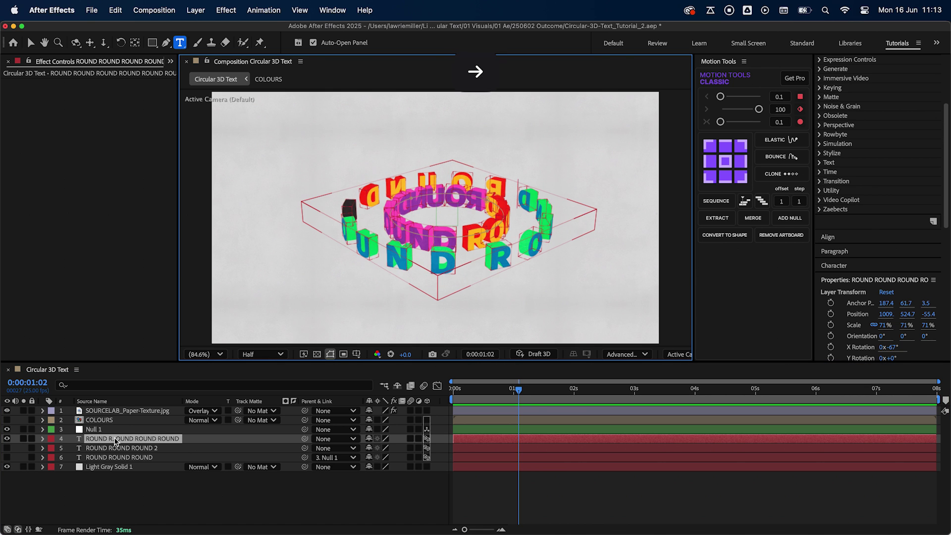
{"action": "key", "text": "Return"}
{"action": "key", "text": "super+v"}
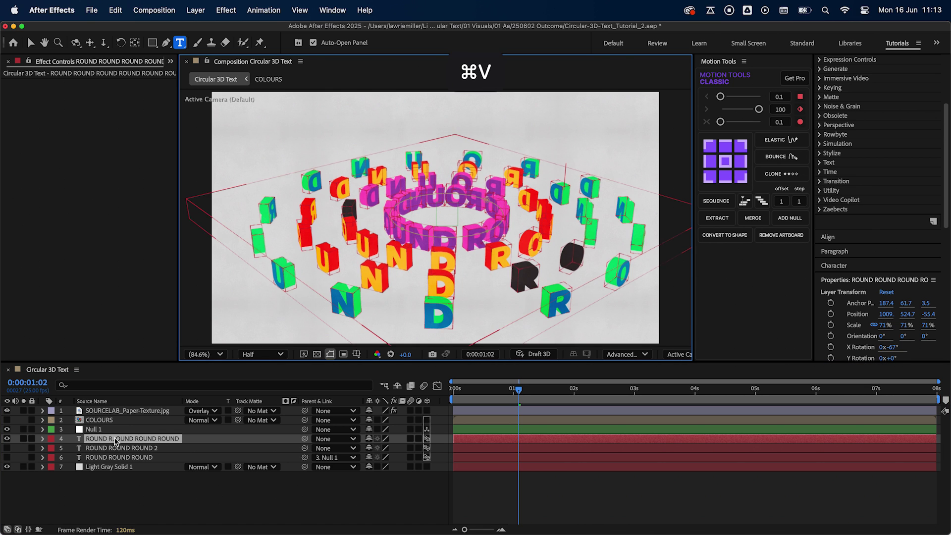
{"action": "key", "text": "Return"}
{"action": "key", "text": "super+v"}
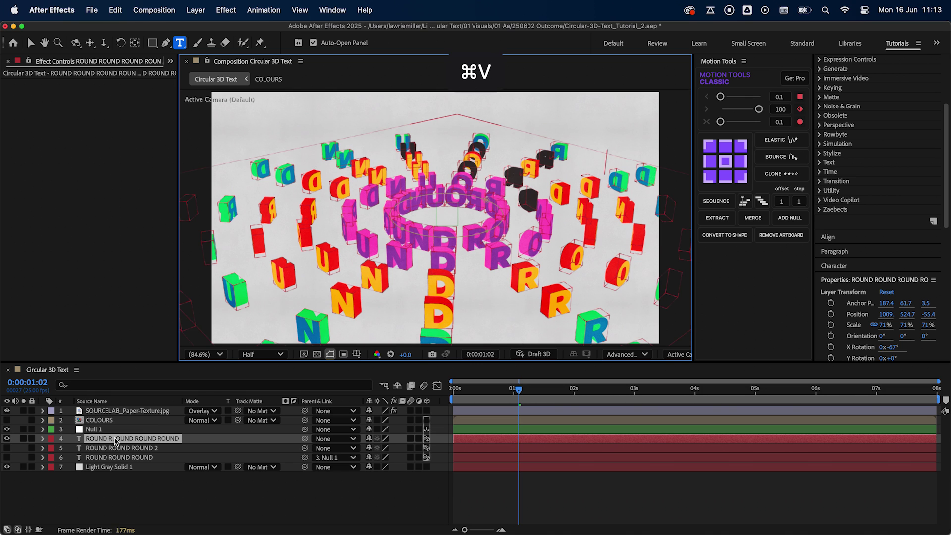
{"action": "key", "text": "Return"}
Paste three more ROUND lines and finish editing the text layer.
{"action": "key", "text": "super+v"}
{"action": "key", "text": "Return"}
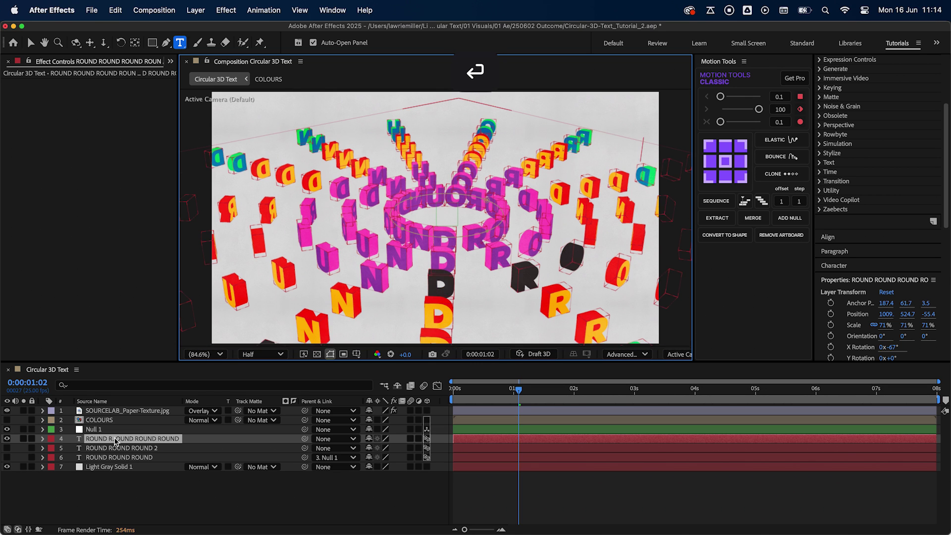
{"action": "key", "text": "super+v"}
{"action": "key", "text": "Return"}
{"action": "key", "text": "super+v"}
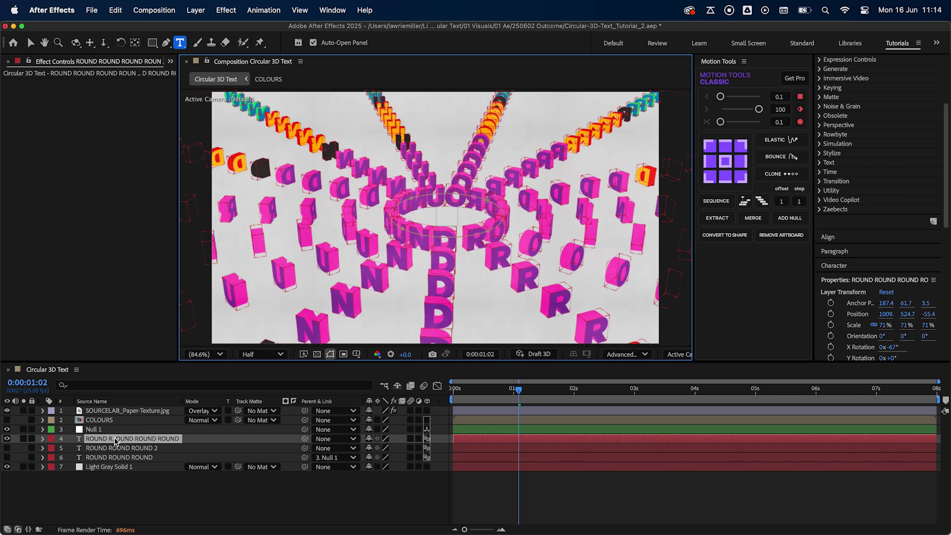
{"action": "left_click", "coordinate": [115, 441]}
Scale the ring layer to 66%, tilt X Rotation to -62°, and save the project.
{"action": "key", "text": "s"}
{"action": "left_click_drag", "start_coordinate": [414, 448], "coordinate": [382, 457]}
{"action": "key", "text": "r"}
{"action": "key", "text": "super+s"}
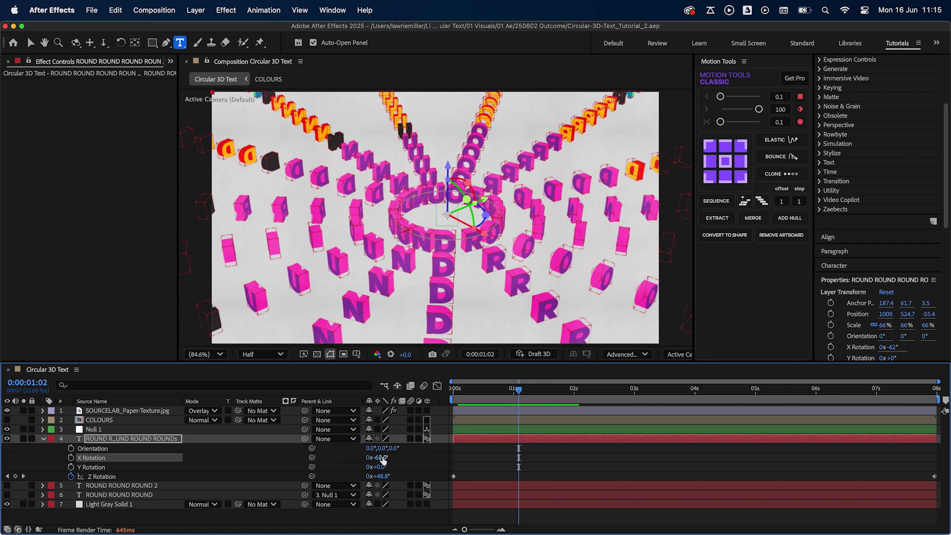
{"action": "left_click", "coordinate": [44, 438]}
Expand the Line spacing animator and set a Line Spacing keyframe at 0 seconds.
{"action": "left_click", "coordinate": [43, 438]}
{"action": "left_click", "coordinate": [53, 448]}
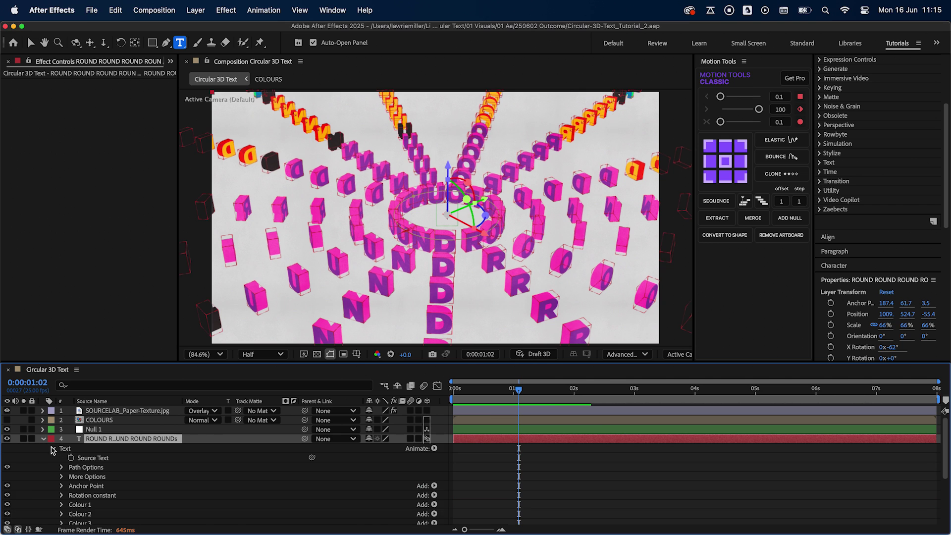
{"action": "scroll", "coordinate": [107, 479], "scroll_direction": "down", "scroll_amount": 4}
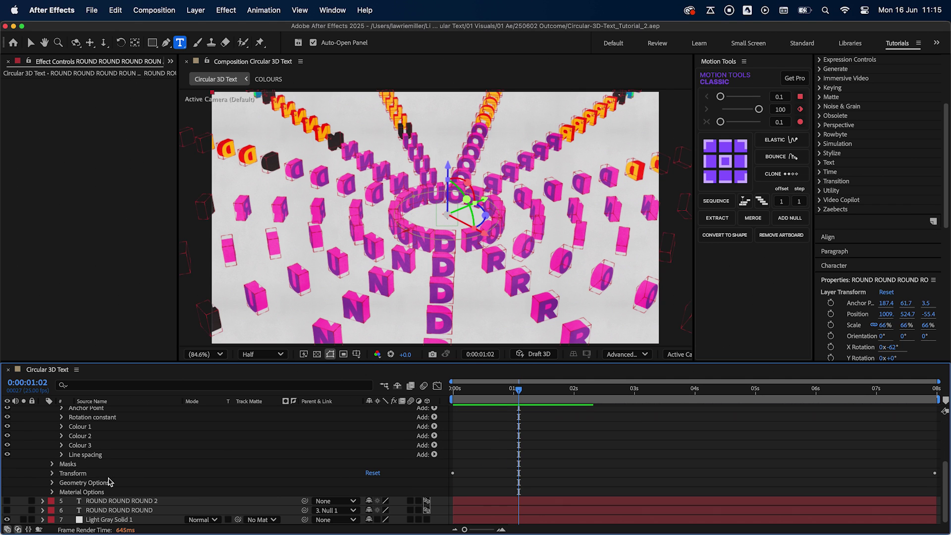
{"action": "left_click", "coordinate": [61, 455]}
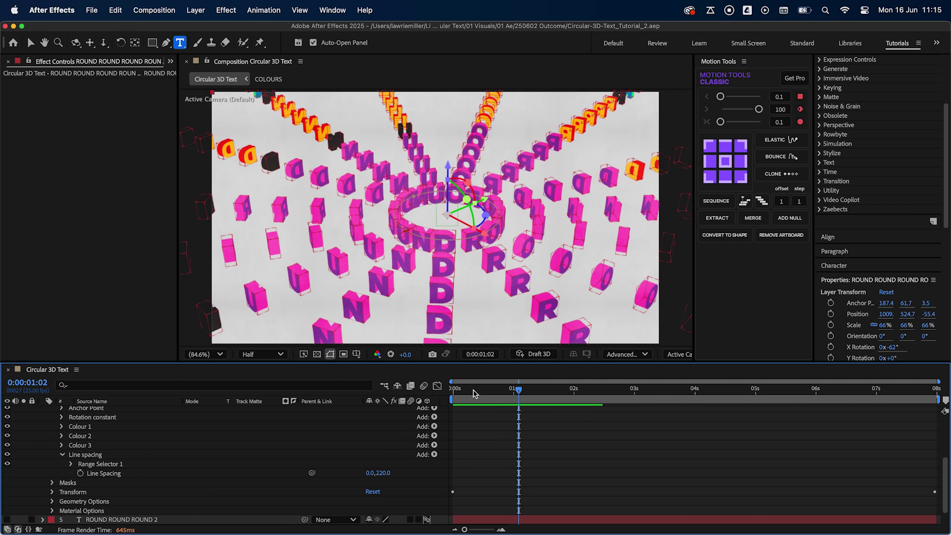
{"action": "left_click_drag", "start_coordinate": [474, 394], "coordinate": [448, 394]}
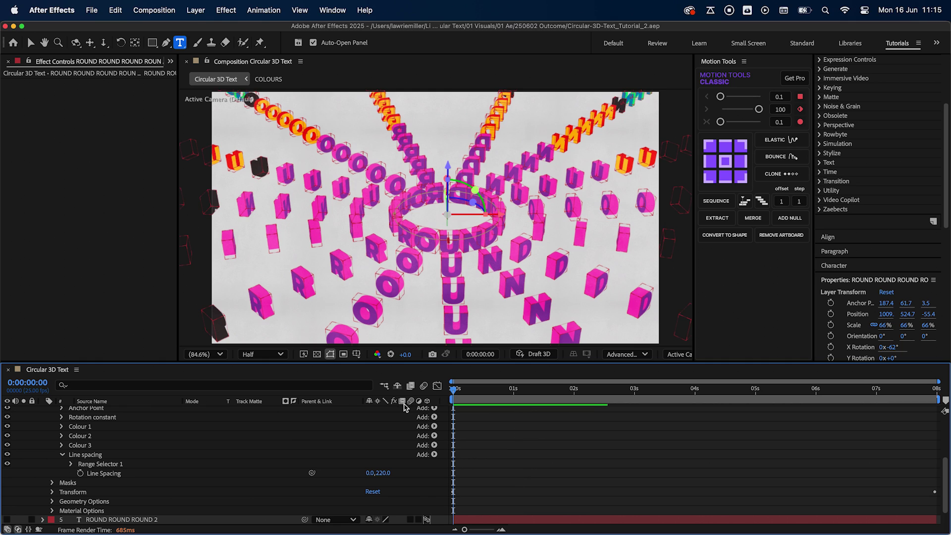
{"action": "left_click", "coordinate": [80, 474]}
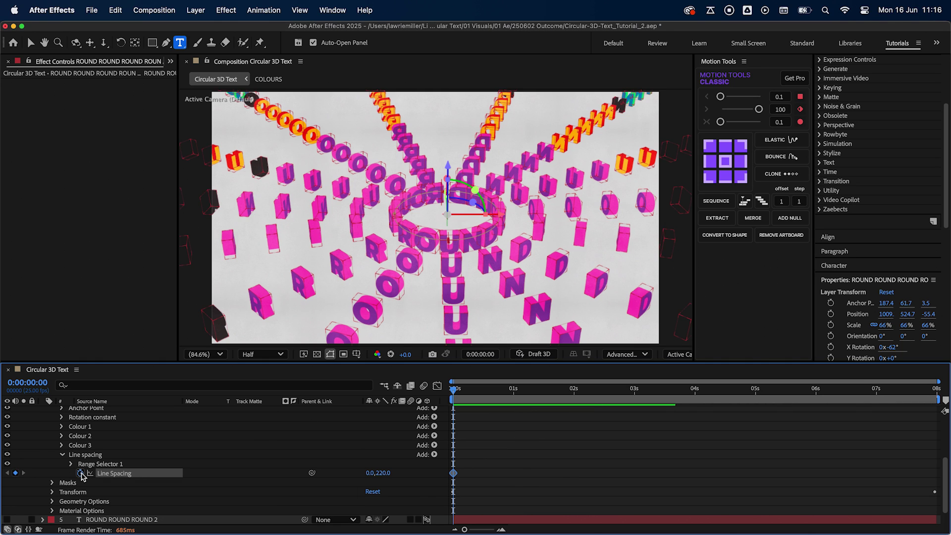
Add a Line Spacing keyframe at 3:05 and set the starting value to 0,0.
{"action": "key", "text": "shift+super+Right"}
{"action": "key", "text": "shift+super+Right"}
{"action": "key", "text": "shift+super+Right"}
{"action": "key", "text": "shift+super+Right"}
{"action": "key", "text": "shift+super+Right"}
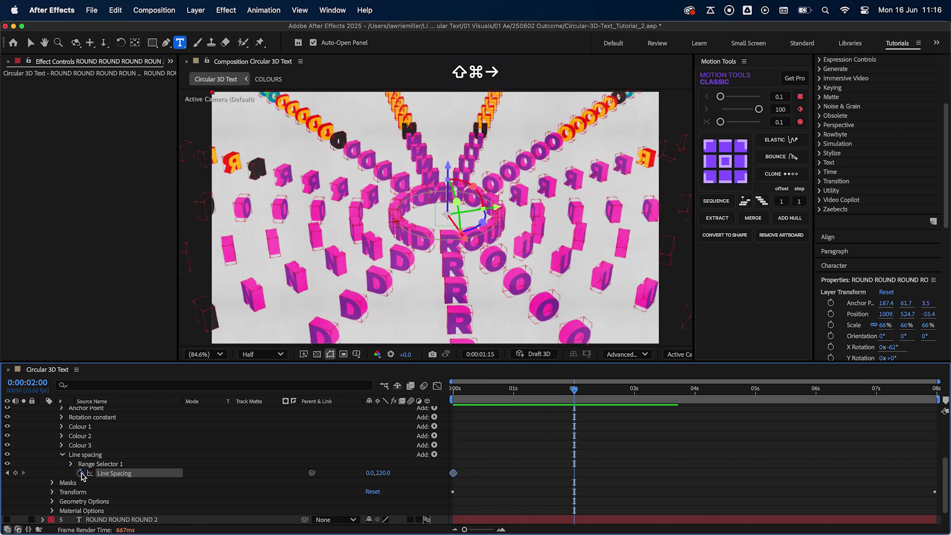
{"action": "key", "text": "shift+super+Right"}
{"action": "key", "text": "shift+super+Right"}
{"action": "key", "text": "shift+super+Right"}
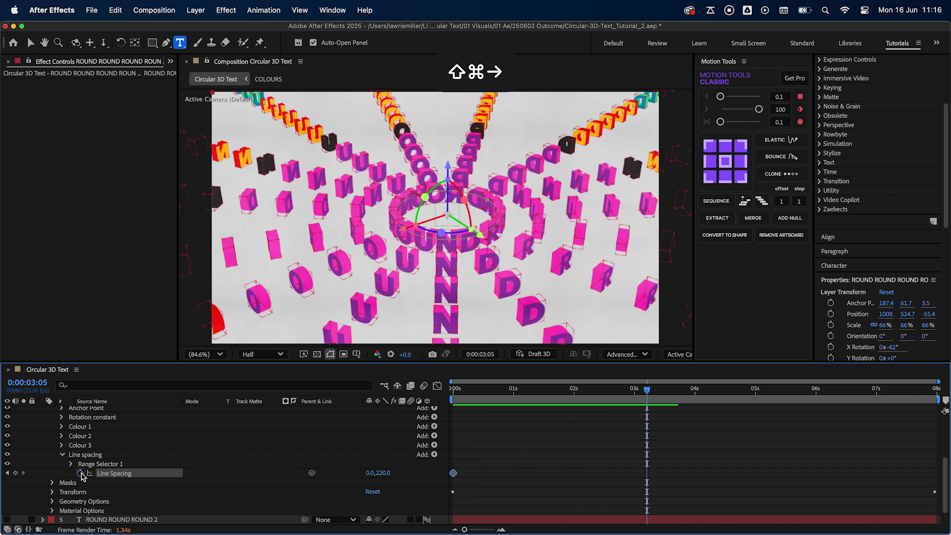
{"action": "left_click", "coordinate": [15, 473]}
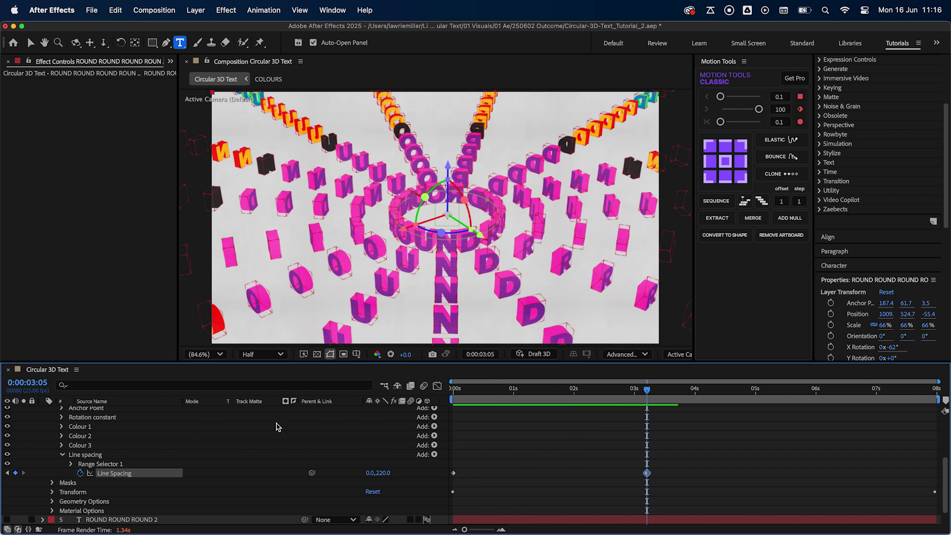
{"action": "left_click_drag", "start_coordinate": [477, 393], "coordinate": [452, 394]}
{"action": "left_click", "coordinate": [385, 473]}
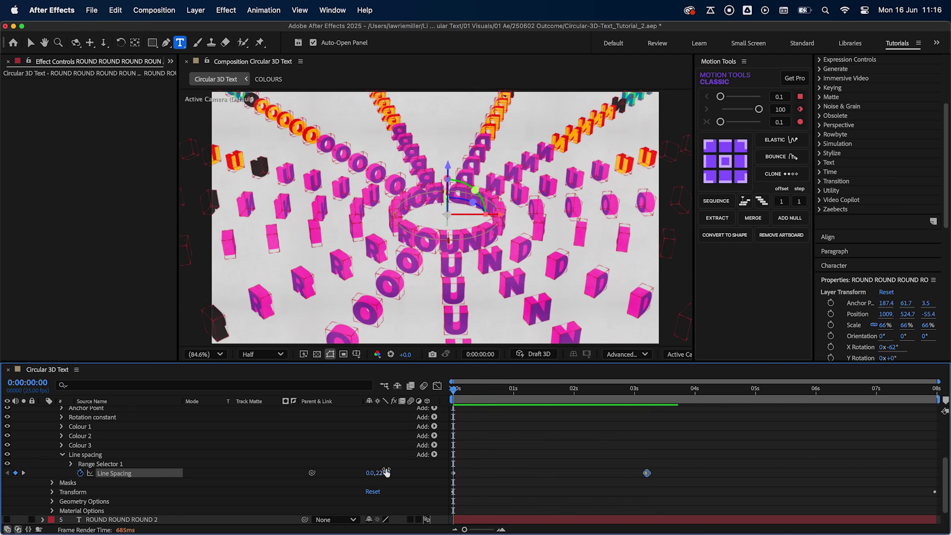
{"action": "type", "text": "0"}
{"action": "key", "text": "Return"}
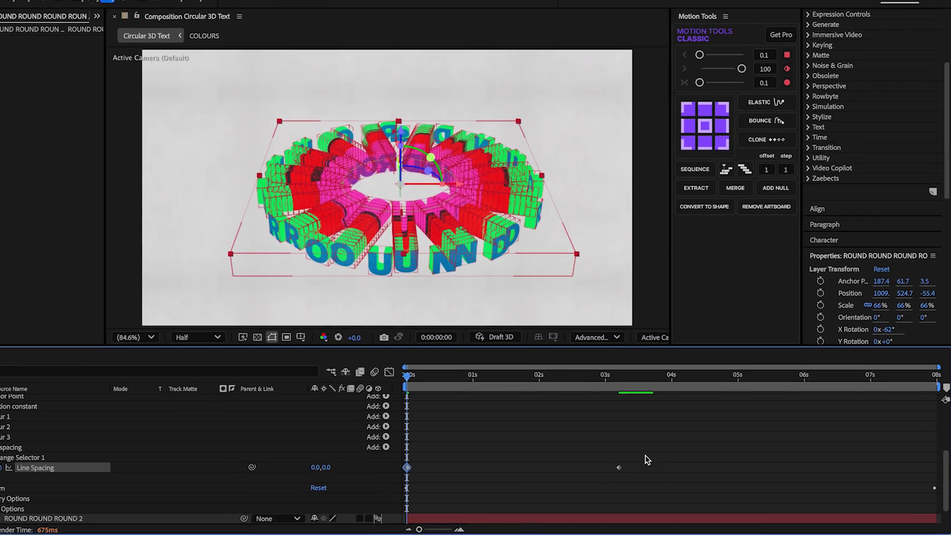
Easy Ease both Line Spacing keyframes and reshape the speed graph to start fast.
{"action": "key", "text": "F9"}
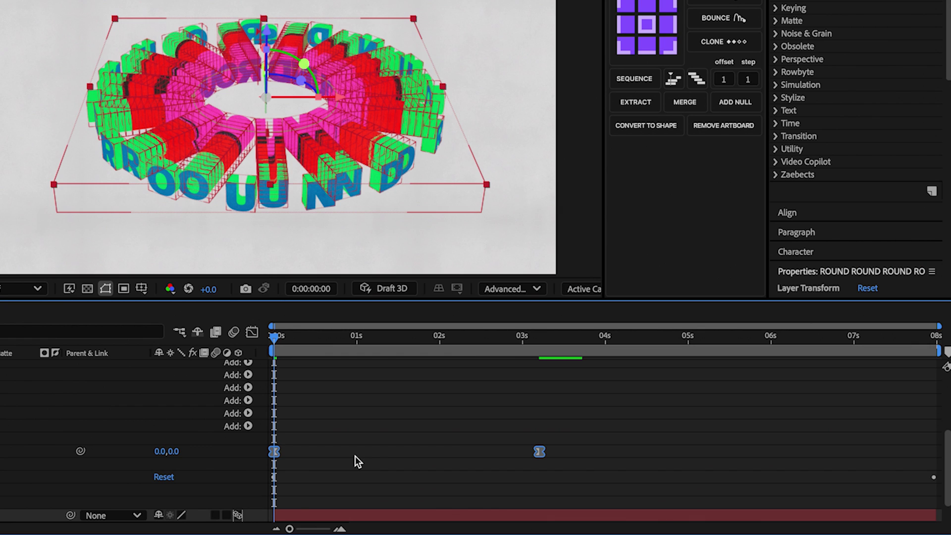
{"action": "left_click", "coordinate": [252, 332]}
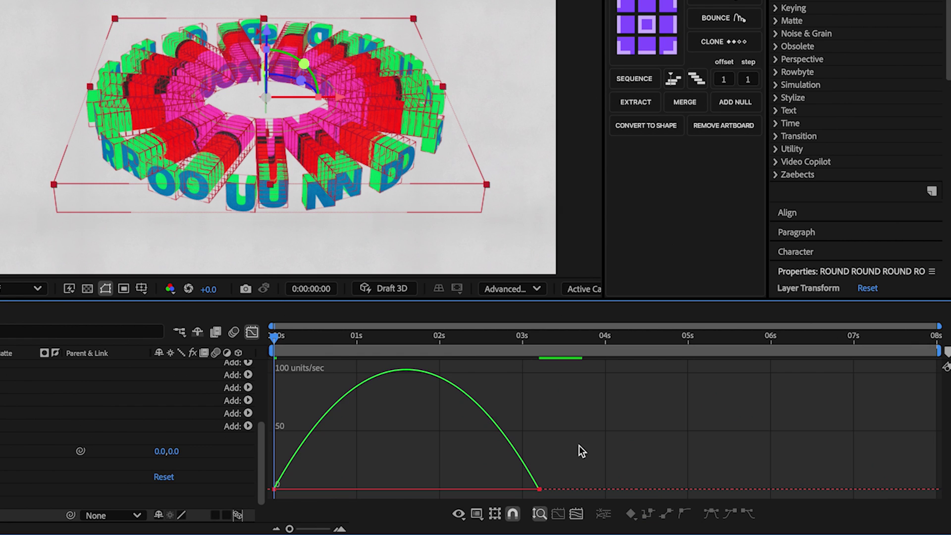
{"action": "left_click_drag", "start_coordinate": [577, 451], "coordinate": [270, 498]}
{"action": "left_click_drag", "start_coordinate": [496, 491], "coordinate": [277, 490]}
{"action": "key", "text": "shift+F3"}
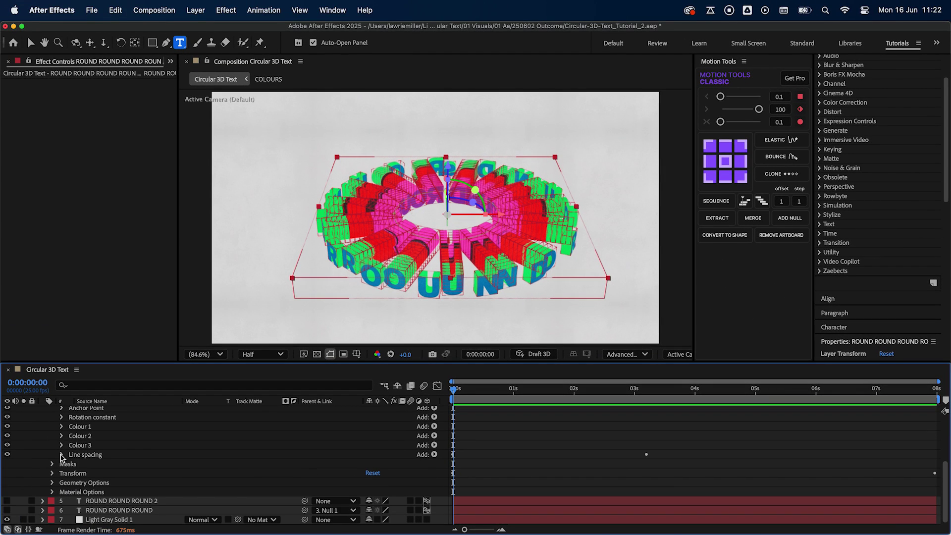
Add a new Line Spacing animator and keyframe it at 0 seconds.
{"action": "scroll", "coordinate": [201, 445], "scroll_direction": "up", "scroll_amount": 4}
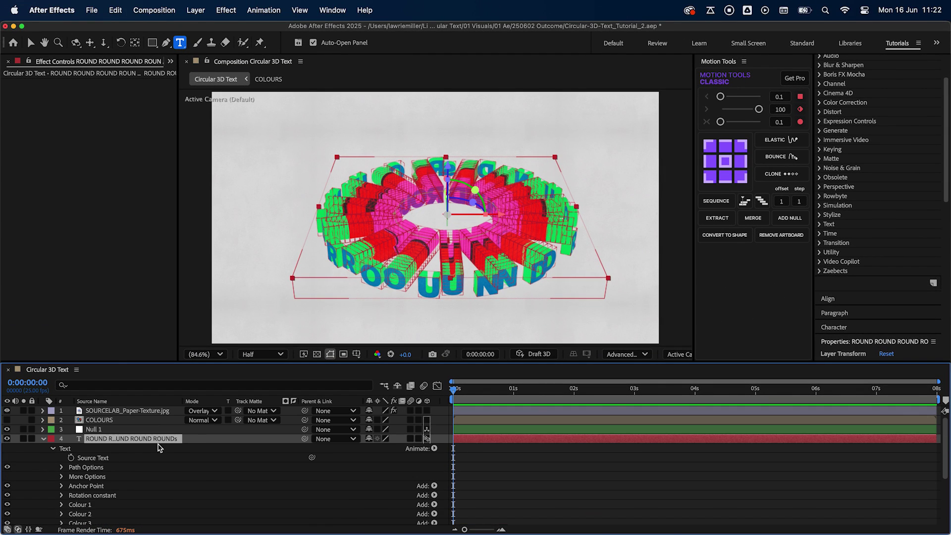
{"action": "left_click", "coordinate": [75, 448]}
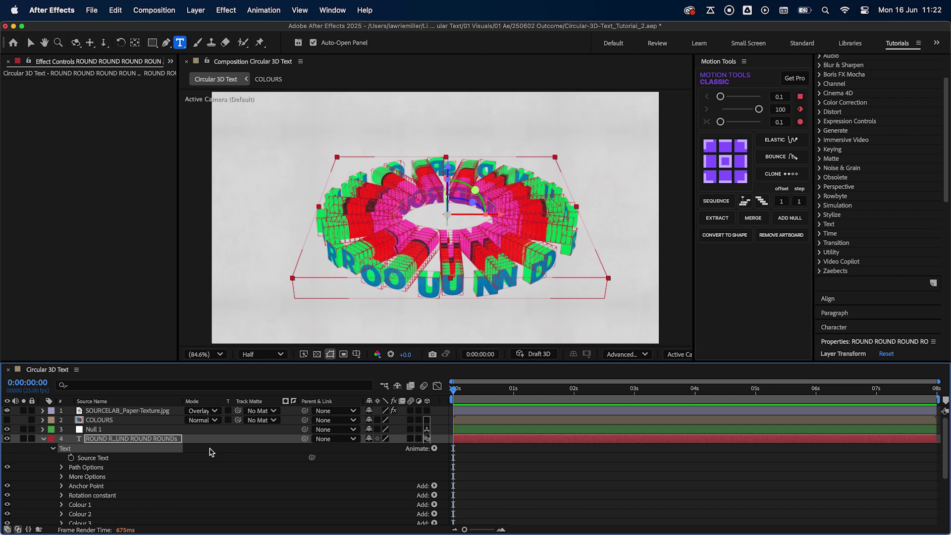
{"action": "left_click", "coordinate": [434, 449]}
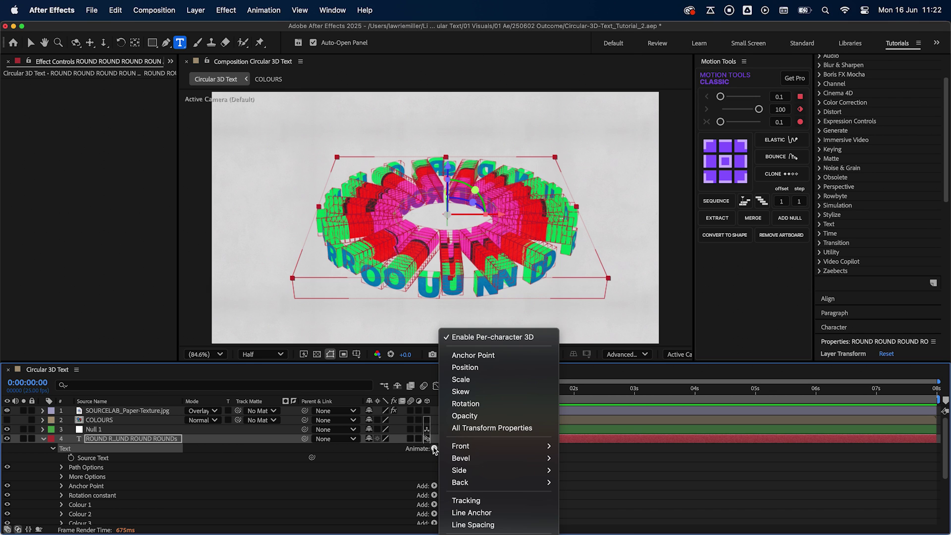
{"action": "left_click", "coordinate": [473, 524]}
{"action": "scroll", "coordinate": [156, 479], "scroll_direction": "down", "scroll_amount": 3}
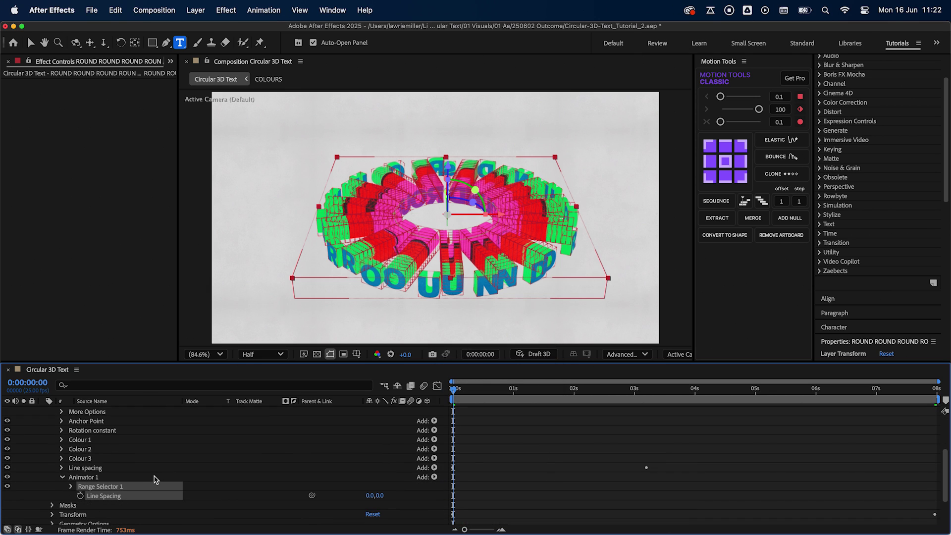
{"action": "left_click", "coordinate": [80, 496]}
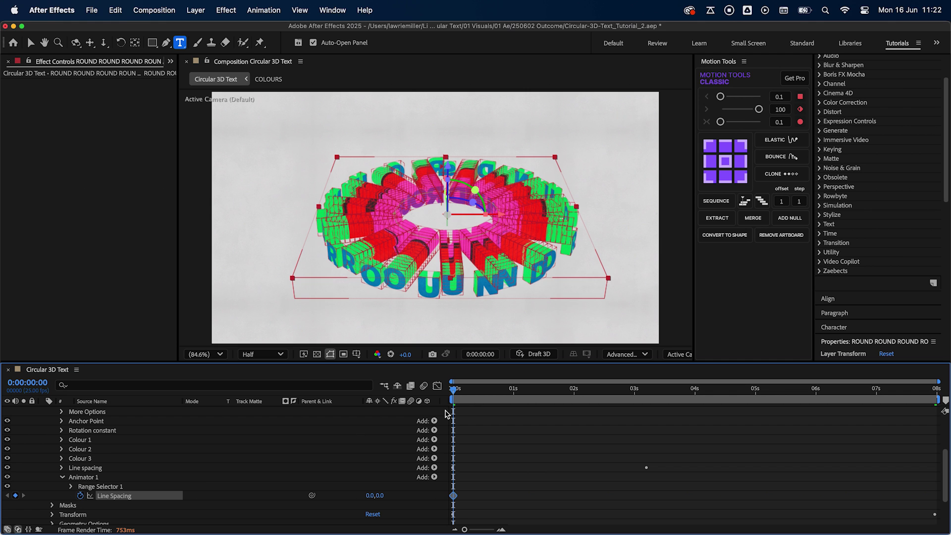
Set Line Spacing to 350,0 at the last frame, 7:24.
{"action": "left_click_drag", "start_coordinate": [476, 392], "coordinate": [935, 392]}
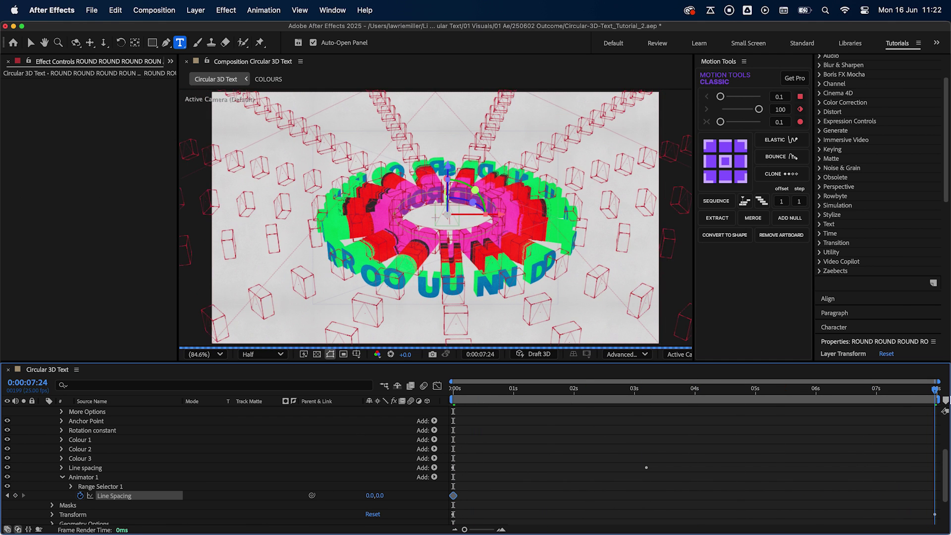
{"action": "left_click", "coordinate": [366, 498]}
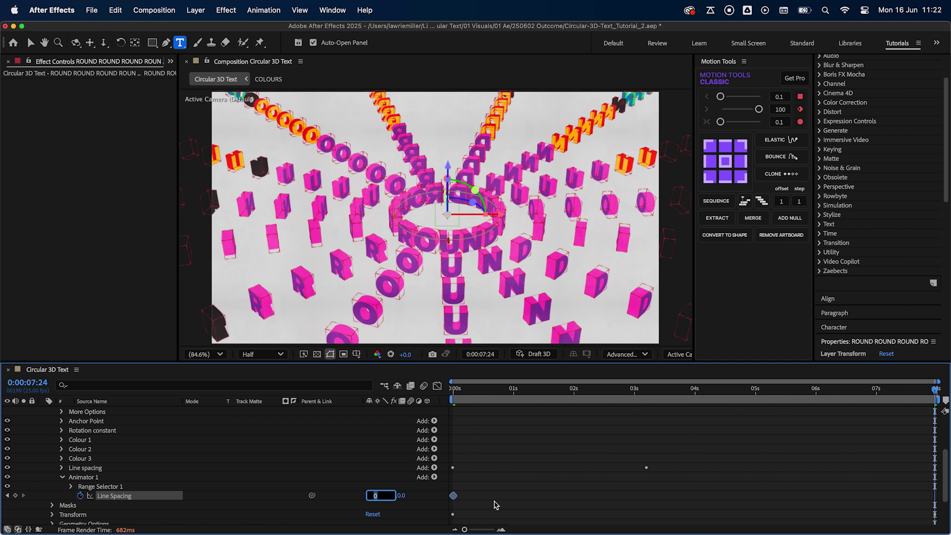
{"action": "type", "text": "350"}
{"action": "key", "text": "Return"}
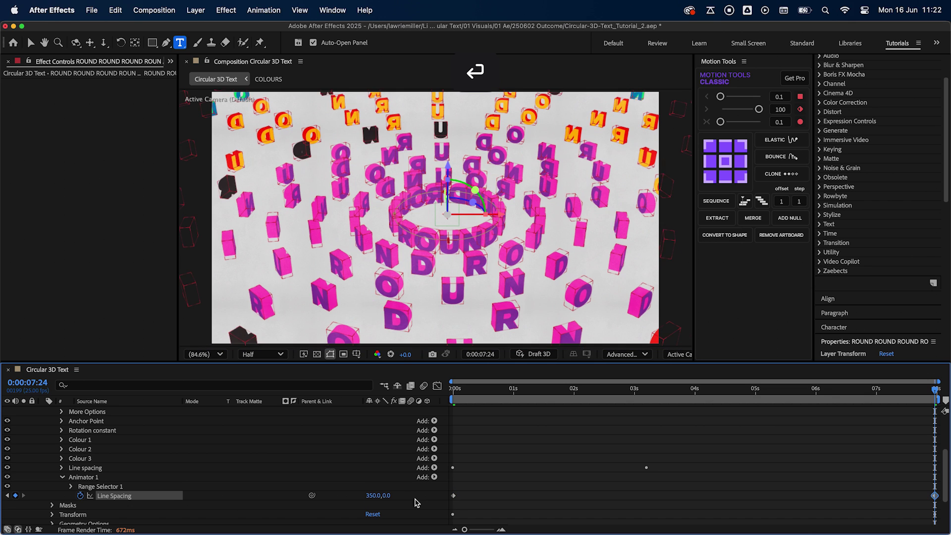
Rename Animator 1 to 'Line spacing 2'.
{"action": "left_click", "coordinate": [72, 478]}
{"action": "key", "text": "Return"}
{"action": "type", "text": "L"}
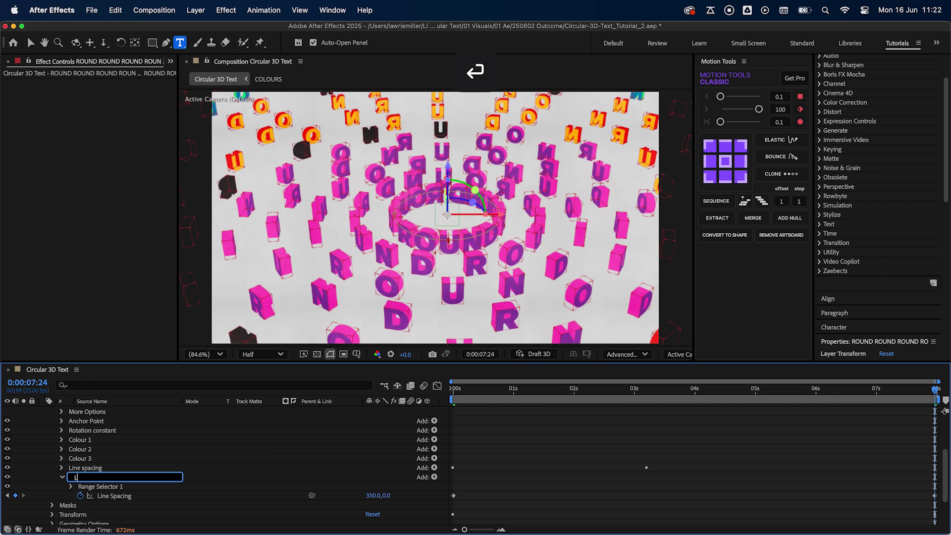
{"action": "type", "text": "ine spacing 2"}
{"action": "key", "text": "Return"}
{"action": "key", "text": "super+Tab"}
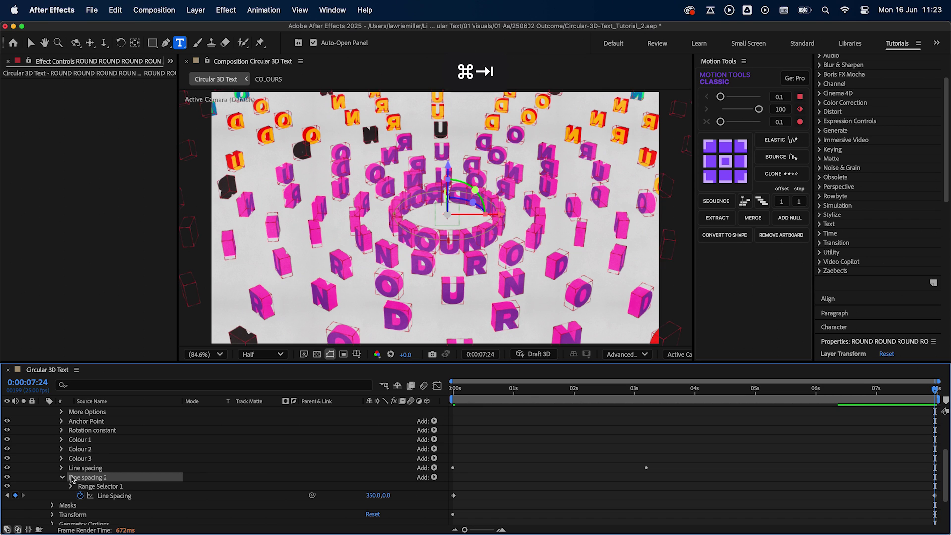
Preview the animation from the start.
{"action": "key", "text": "Home"}
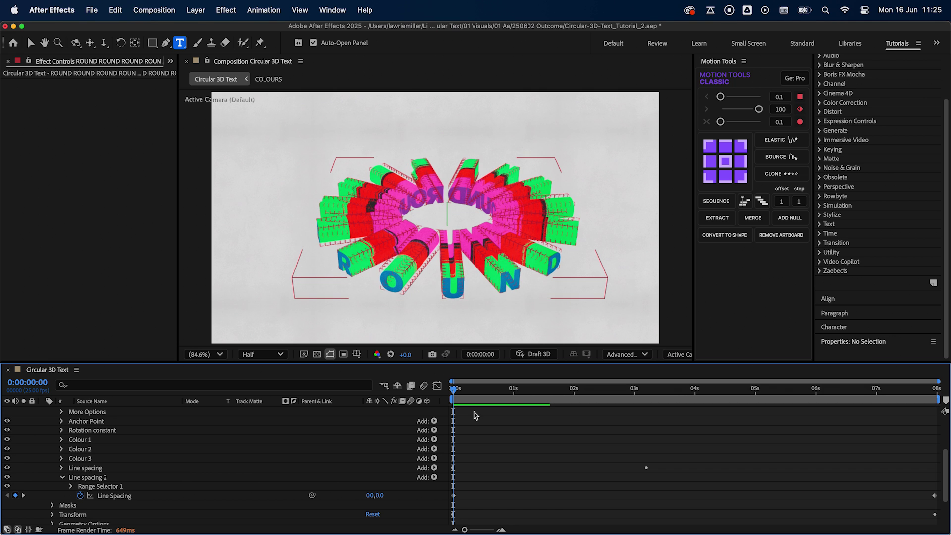
{"action": "key", "text": "space"}
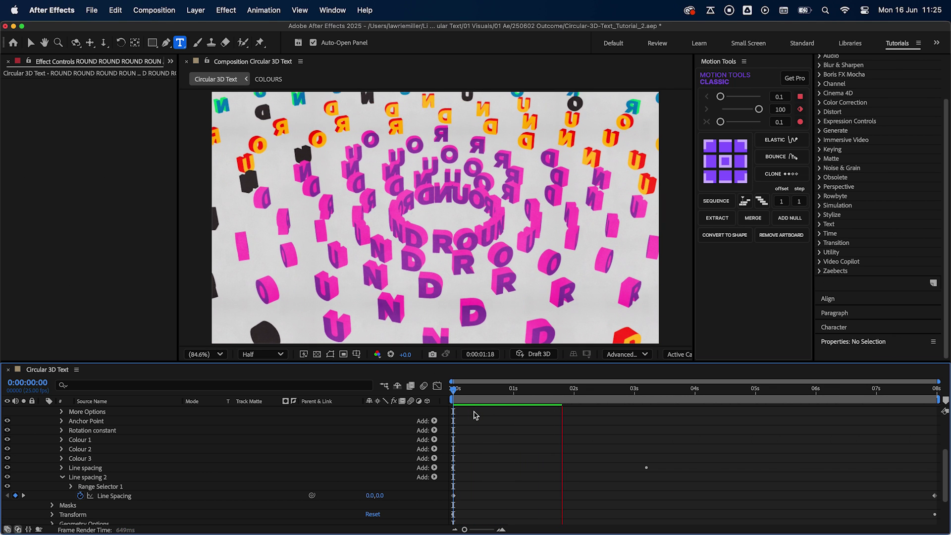
{"action": "key", "text": "space"}
Set Colour 2 End to 37% and Colour 1 End to 35%, then preview.
{"action": "scroll", "coordinate": [188, 464], "scroll_direction": "up", "scroll_amount": 3}
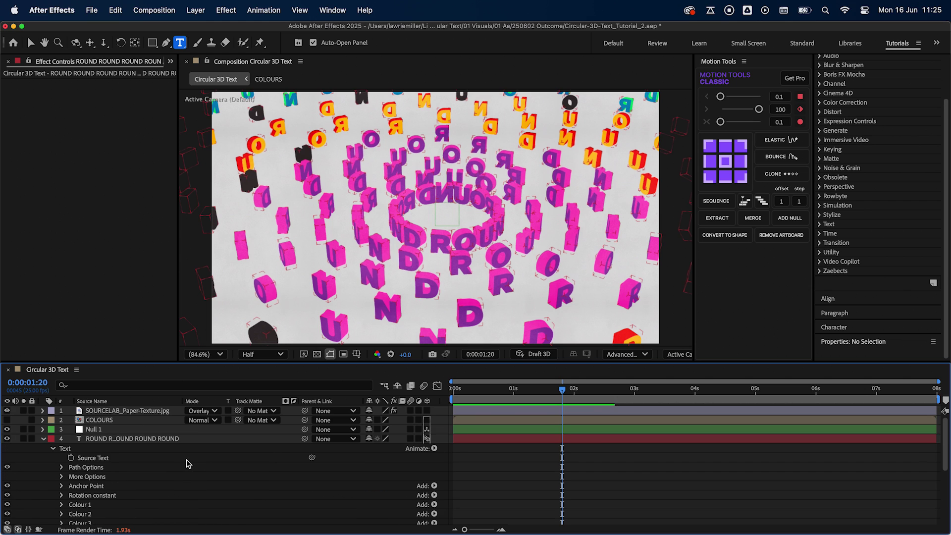
{"action": "left_click", "coordinate": [114, 441]}
{"action": "left_click", "coordinate": [117, 386]}
{"action": "type", "text": "end"}
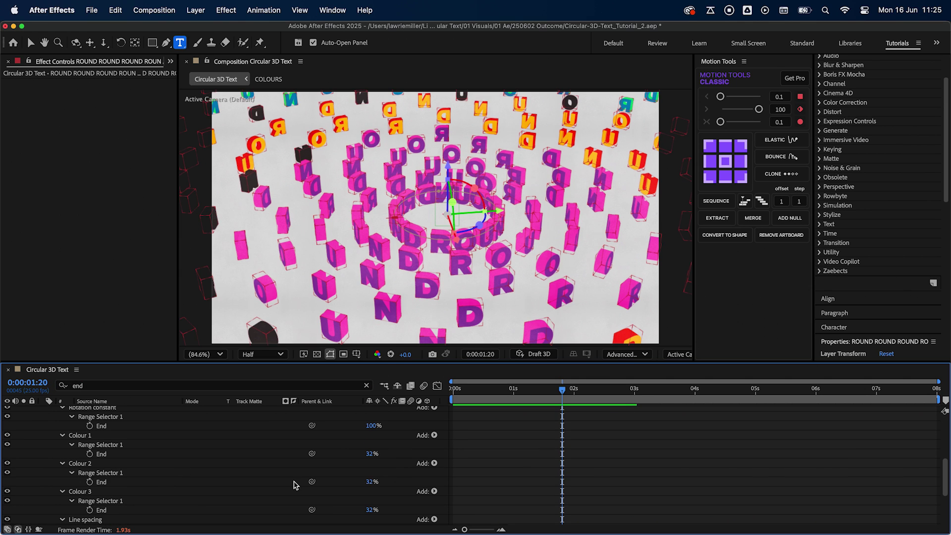
{"action": "left_click", "coordinate": [370, 482]}
{"action": "key", "text": "Up"}
{"action": "key", "text": "Up"}
{"action": "key", "text": "Up"}
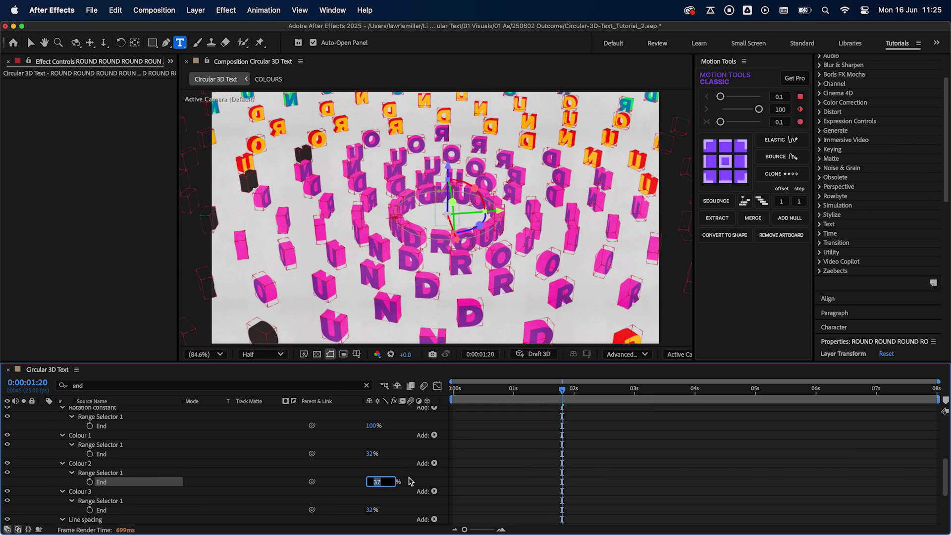
{"action": "left_click", "coordinate": [370, 453]}
{"action": "key", "text": "Up"}
{"action": "key", "text": "Up"}
{"action": "key", "text": "Up"}
{"action": "left_click", "coordinate": [515, 448]}
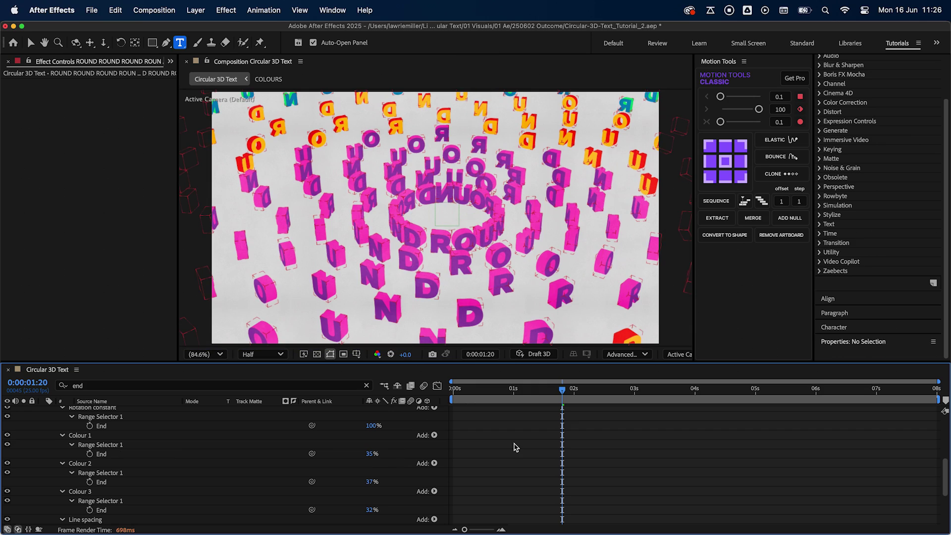
{"action": "left_click_drag", "start_coordinate": [472, 389], "coordinate": [452, 394]}
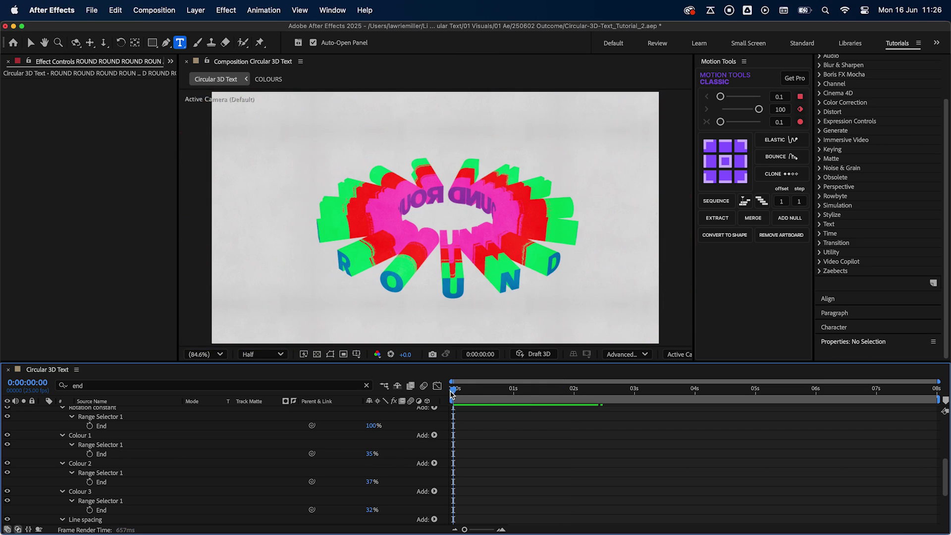
{"action": "key", "text": "space"}
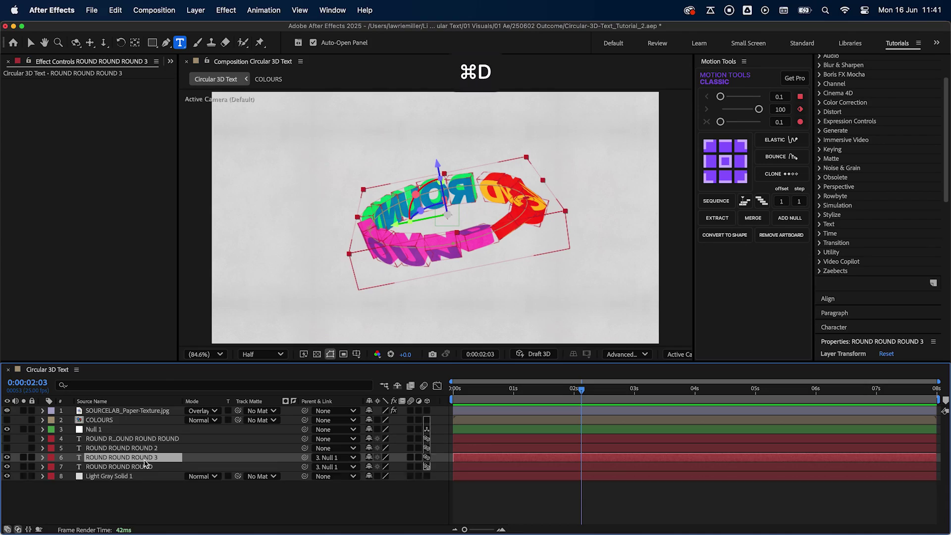
Delete the unwanted text animator from the third ROUND ring.
{"action": "left_click", "coordinate": [43, 458]}
{"action": "left_click", "coordinate": [51, 467]}
{"action": "scroll", "coordinate": [74, 475], "scroll_direction": "down", "scroll_amount": 3}
{"action": "left_click", "coordinate": [78, 483]}
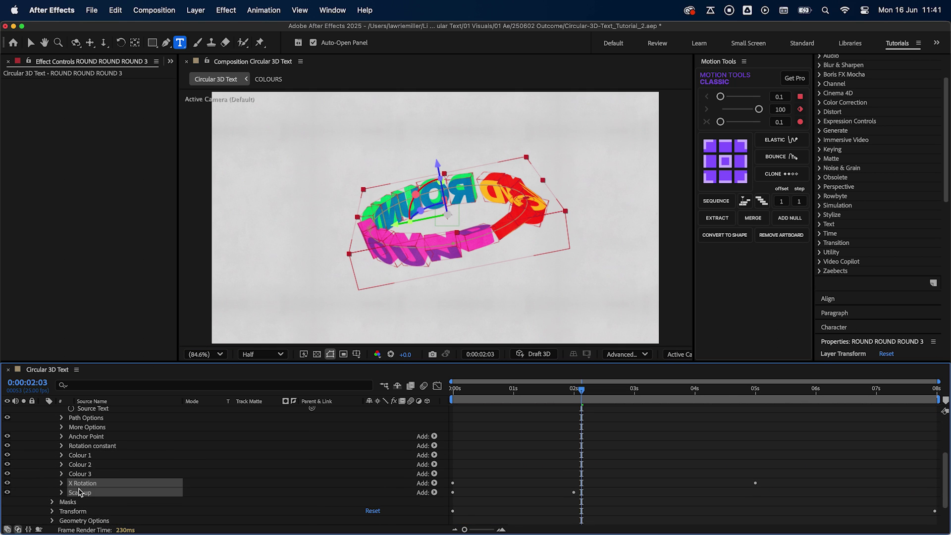
{"action": "key", "text": "BackSpace"}
Set the third ring's Parent to None, unparenting it from the null.
{"action": "scroll", "coordinate": [80, 485], "scroll_direction": "up", "scroll_amount": 5}
{"action": "left_click", "coordinate": [43, 457]}
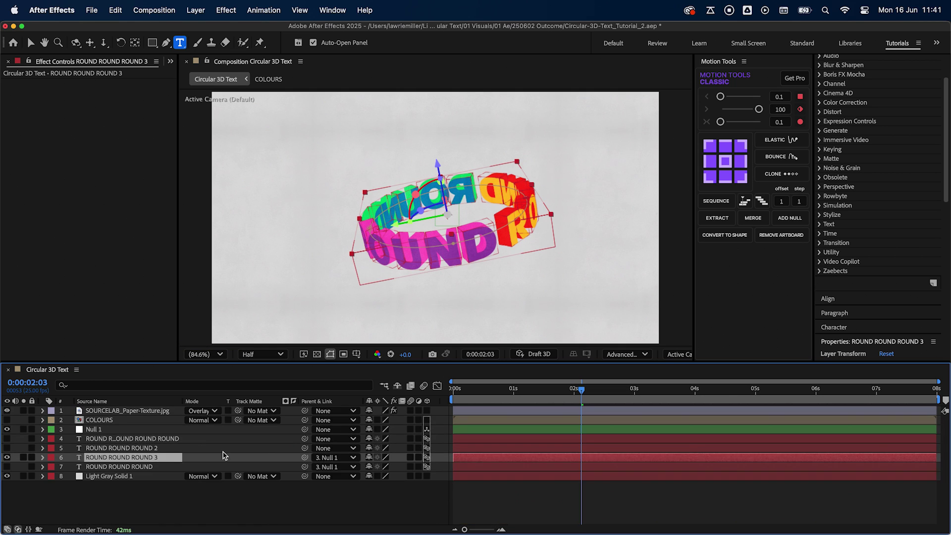
{"action": "left_click", "coordinate": [335, 467]}
{"action": "left_click", "coordinate": [335, 470]}
{"action": "key", "text": "super+Tab"}
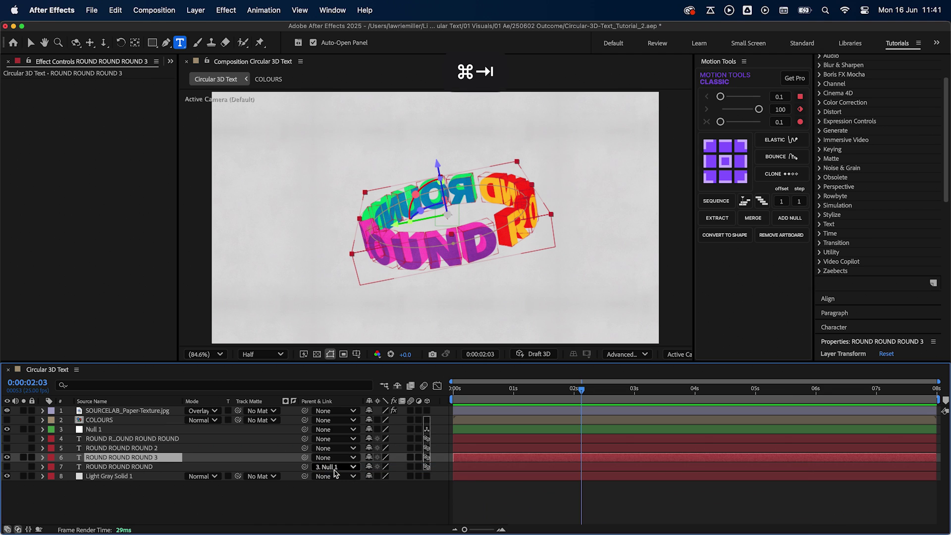
Set the ring's Extrusion Depth to 100.
{"action": "left_click", "coordinate": [158, 385]}
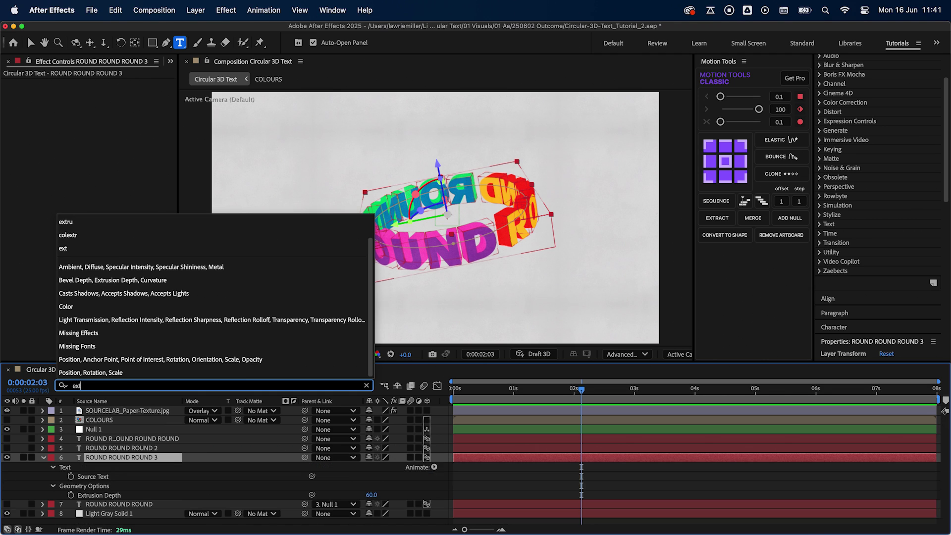
{"action": "type", "text": "extr"}
{"action": "type", "text": "100"}
{"action": "key", "text": "Return"}
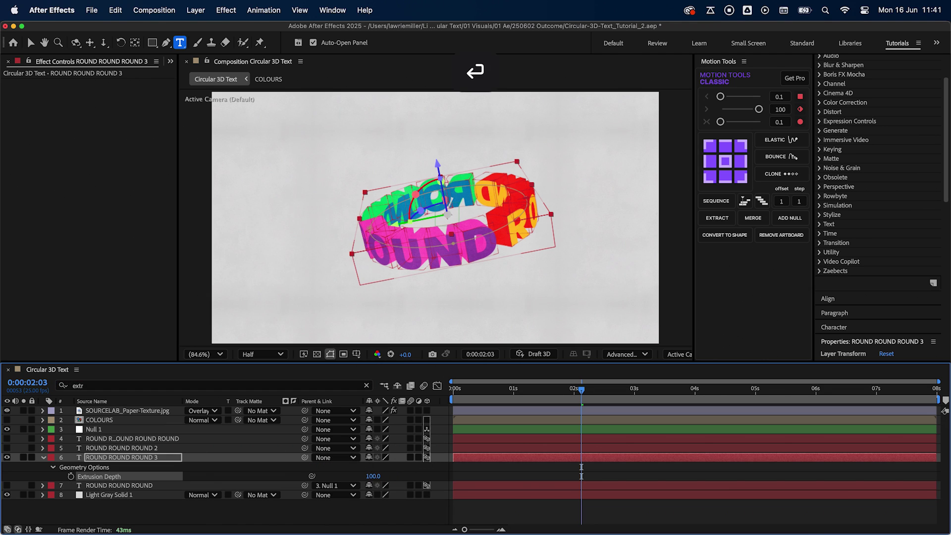
Zero the ring's Orientation to 0°, 0°, 0° and set X Rotation to -90°.
{"action": "key", "text": "r"}
{"action": "left_click", "coordinate": [369, 467]}
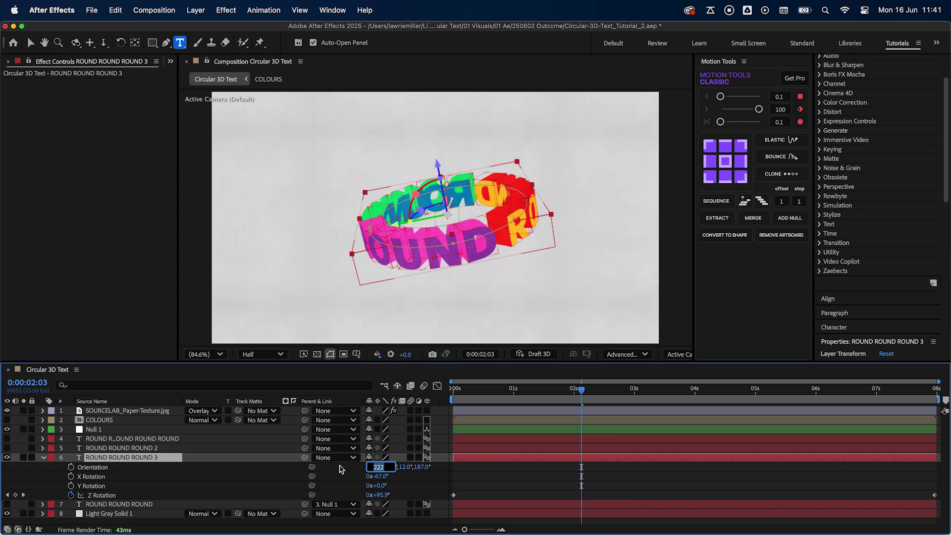
{"action": "type", "text": "0"}
{"action": "key", "text": "Tab"}
{"action": "type", "text": "0"}
{"action": "key", "text": "Tab"}
{"action": "type", "text": "0"}
{"action": "key", "text": "Return"}
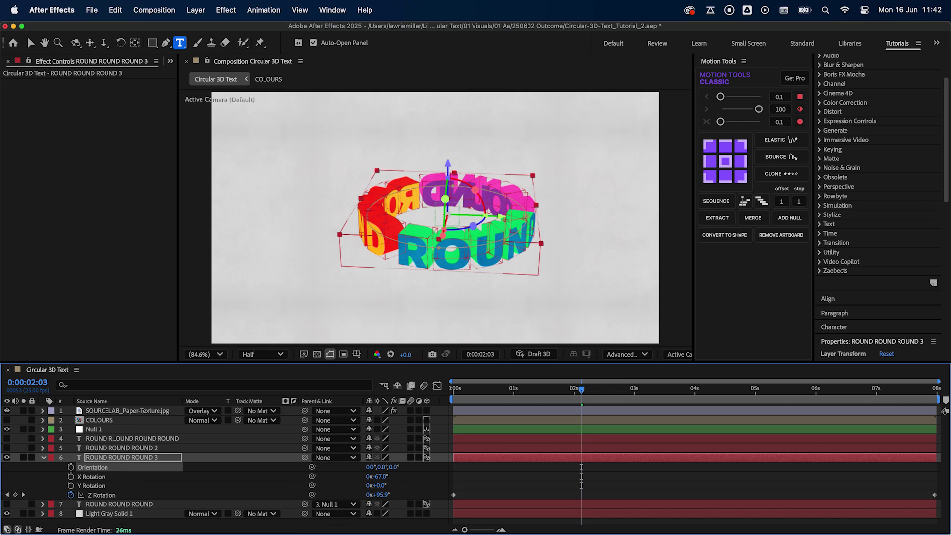
{"action": "left_click", "coordinate": [378, 476]}
{"action": "type", "text": "-90"}
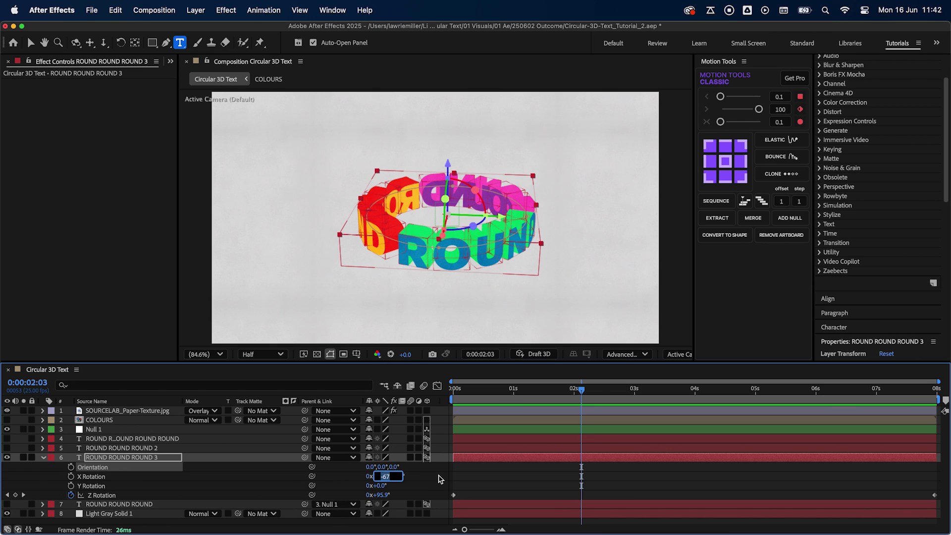
{"action": "key", "text": "Return"}
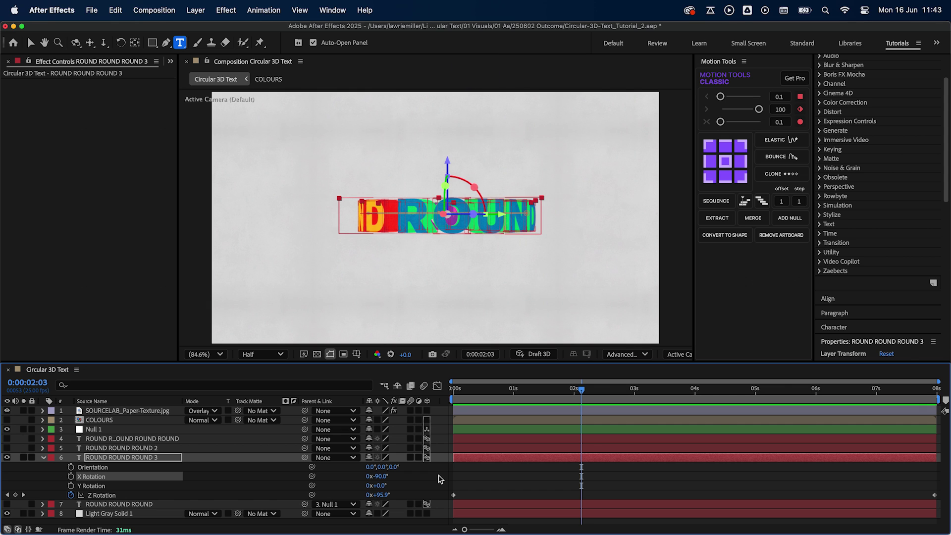
Replace the Z Rotation keyframes with the expression time * (360 / 8) + (index - 1) * 20.
{"action": "left_click_drag", "start_coordinate": [467, 390], "coordinate": [424, 386]}
{"action": "left_click", "coordinate": [103, 496]}
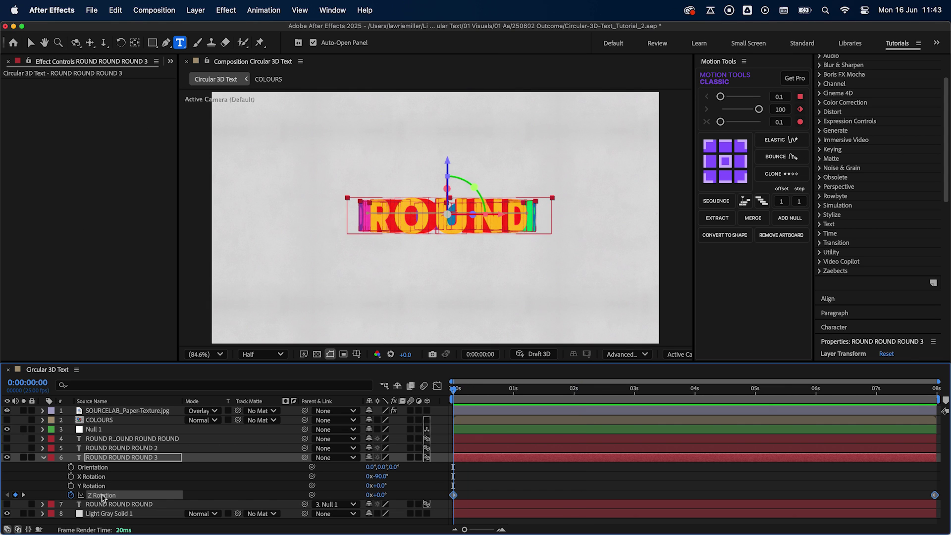
{"action": "key", "text": "Delete"}
{"action": "left_click", "coordinate": [42, 494], "text": "alt"}
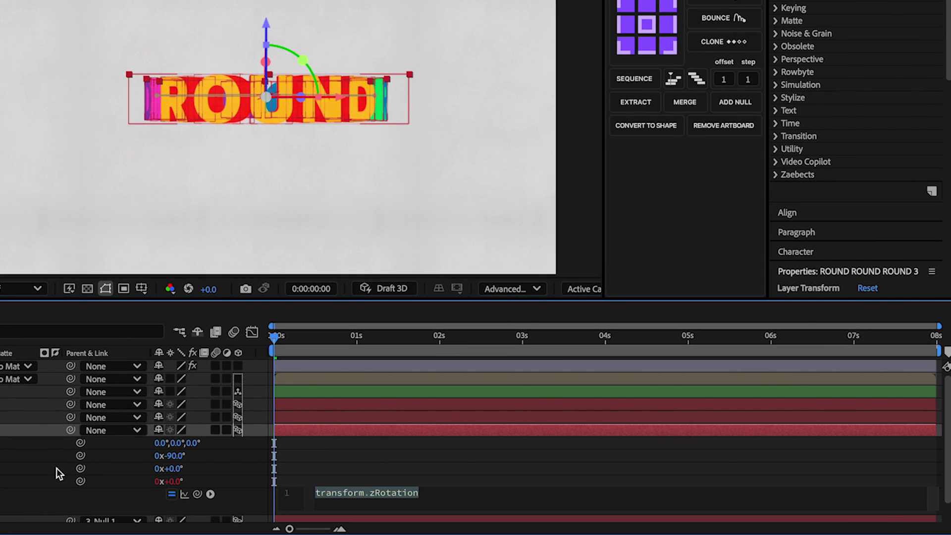
{"action": "type", "text": "time * (360 / 8) + (index - 1) * 20"}
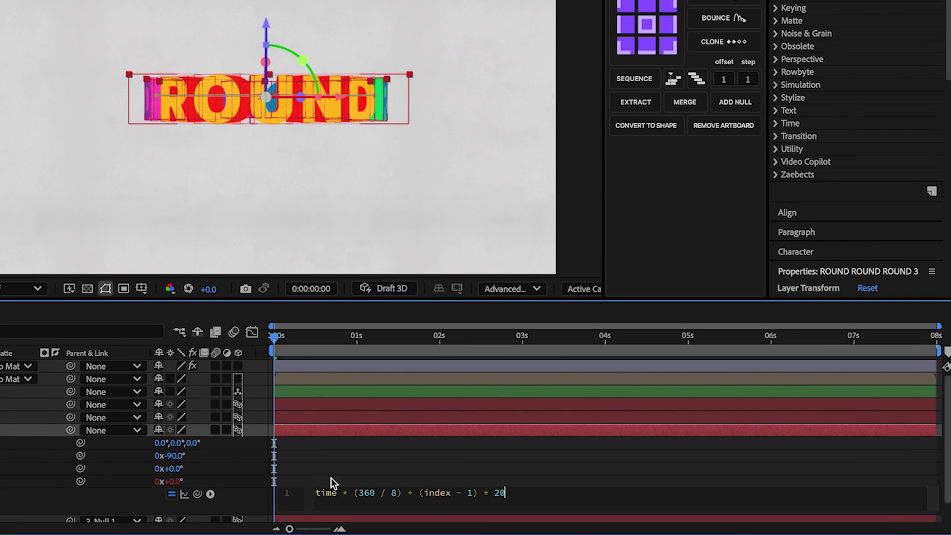
{"action": "left_click", "coordinate": [556, 479]}
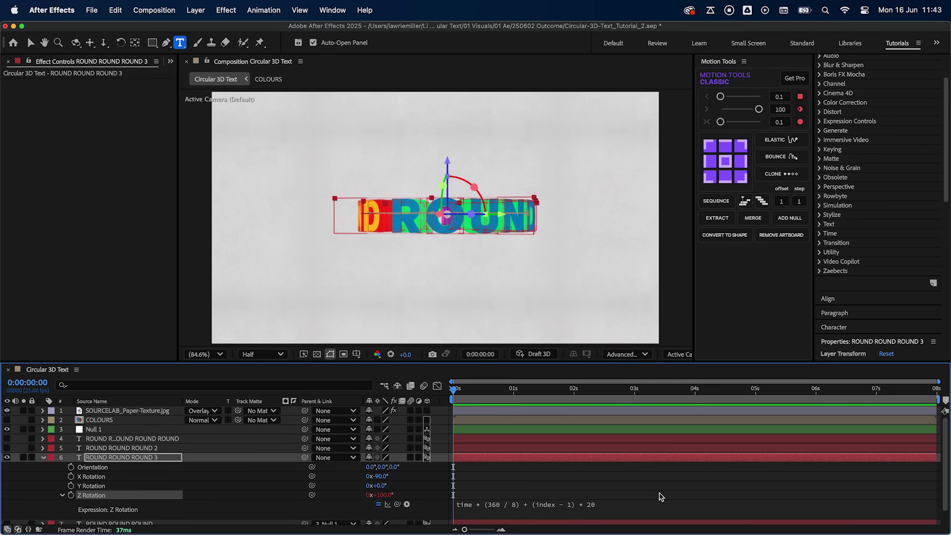
{"action": "left_click", "coordinate": [44, 457]}
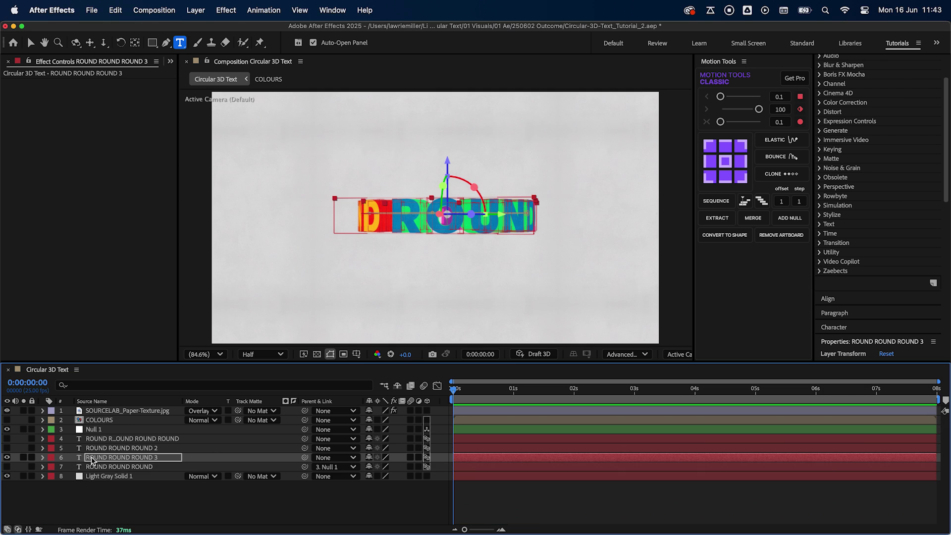
Pre-compose the ring layer as 'Text Cylinder' and open that composition.
{"action": "right_click", "coordinate": [94, 460]}
{"action": "left_click", "coordinate": [127, 506]}
{"action": "type", "text": "Tex"}
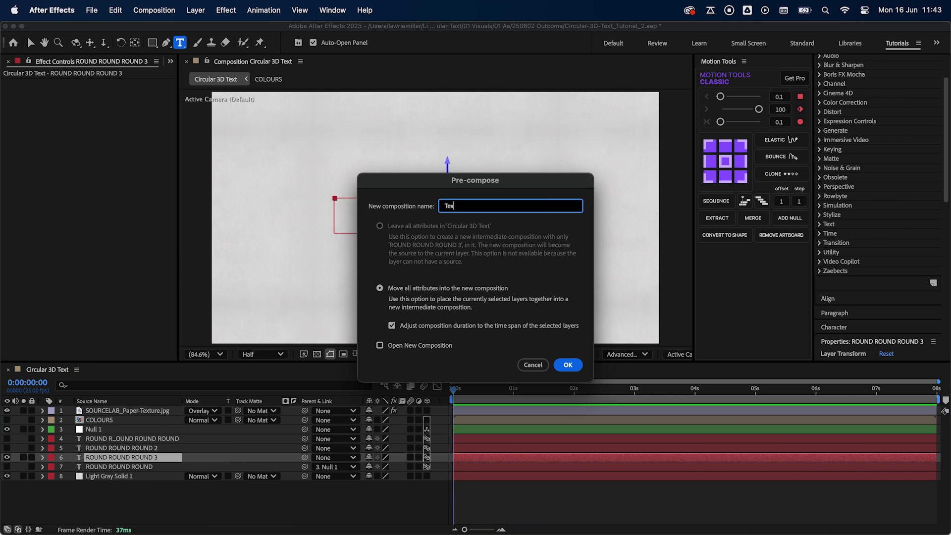
{"action": "type", "text": "t Cylinder"}
{"action": "key", "text": "Return"}
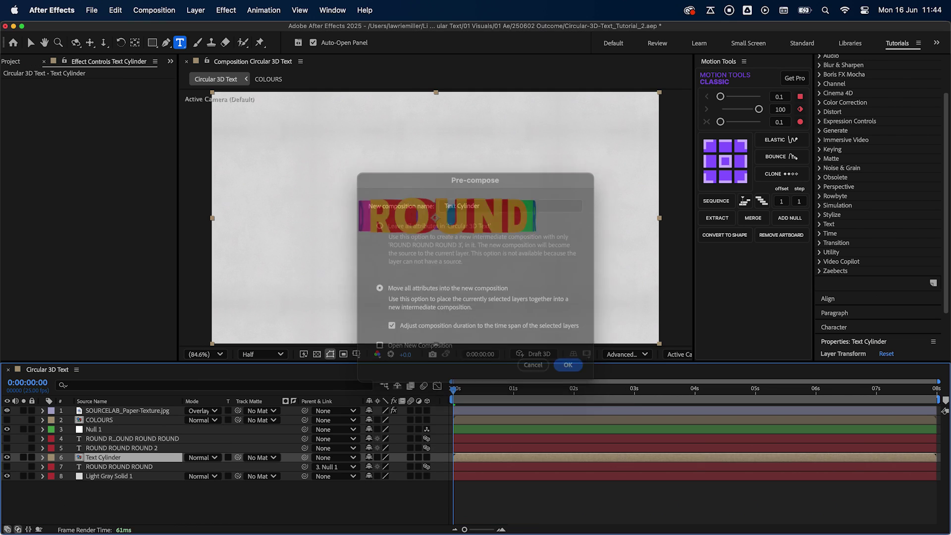
{"action": "double_click", "coordinate": [122, 458]}
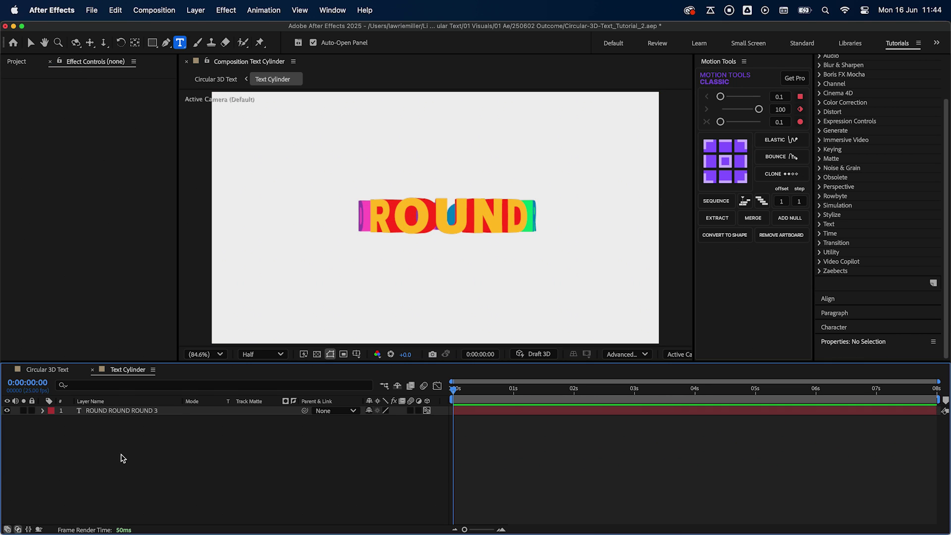
Give the ring's Position the expression value + [0, 200 * (index - 1)].
{"action": "left_click", "coordinate": [112, 411]}
{"action": "key", "text": "p"}
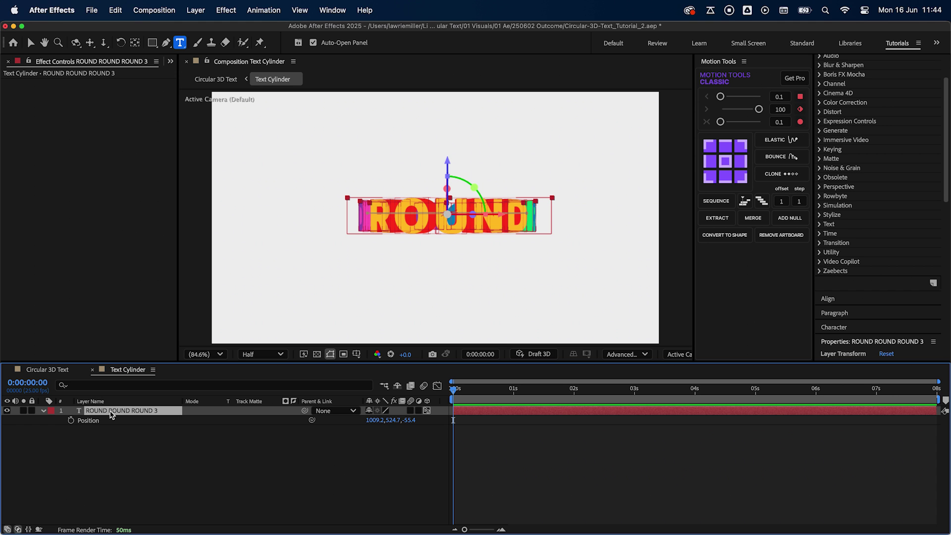
{"action": "left_click", "coordinate": [71, 420], "text": "alt"}
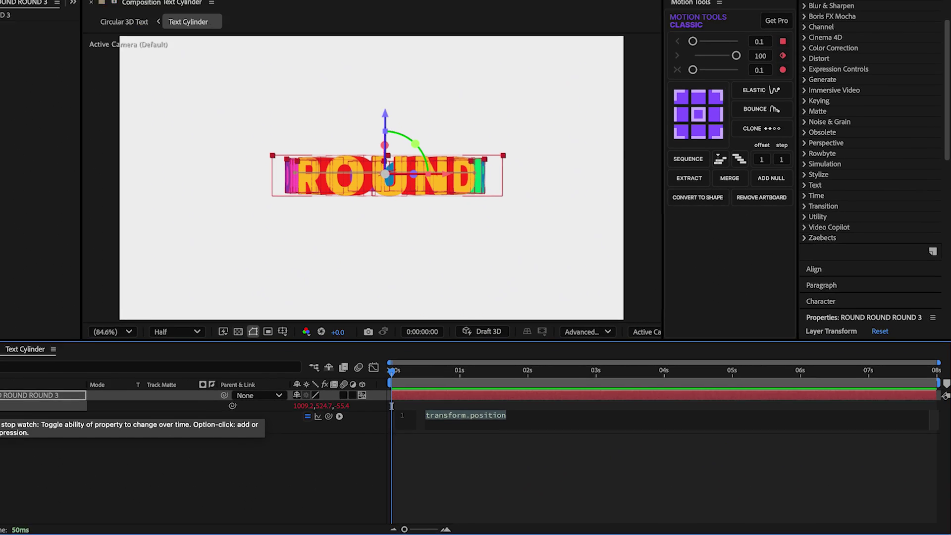
{"action": "type", "text": "value + [0, 200 * (index - 1)]"}
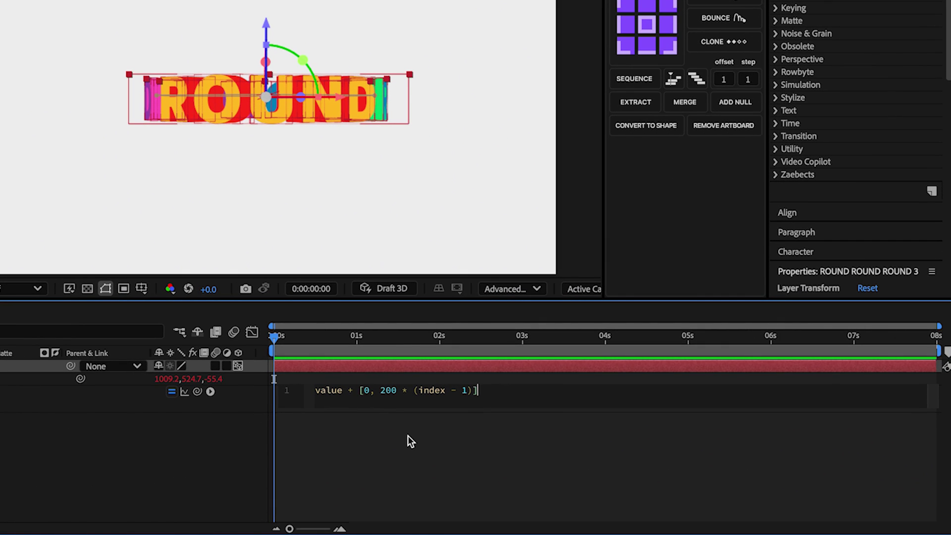
{"action": "left_click", "coordinate": [408, 435]}
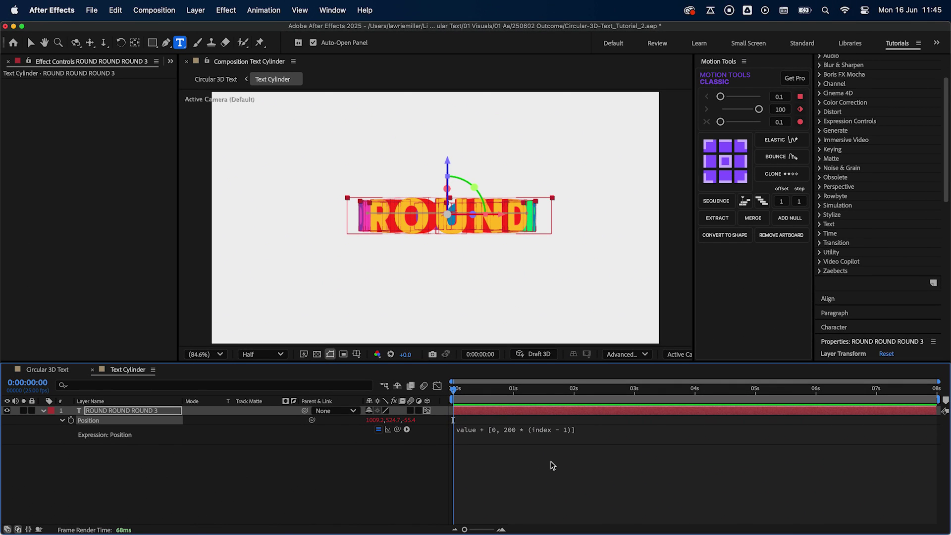
Duplicate the ROUND ring to five layers and nudge all five upward to fill the frame.
{"action": "left_click", "coordinate": [510, 415]}
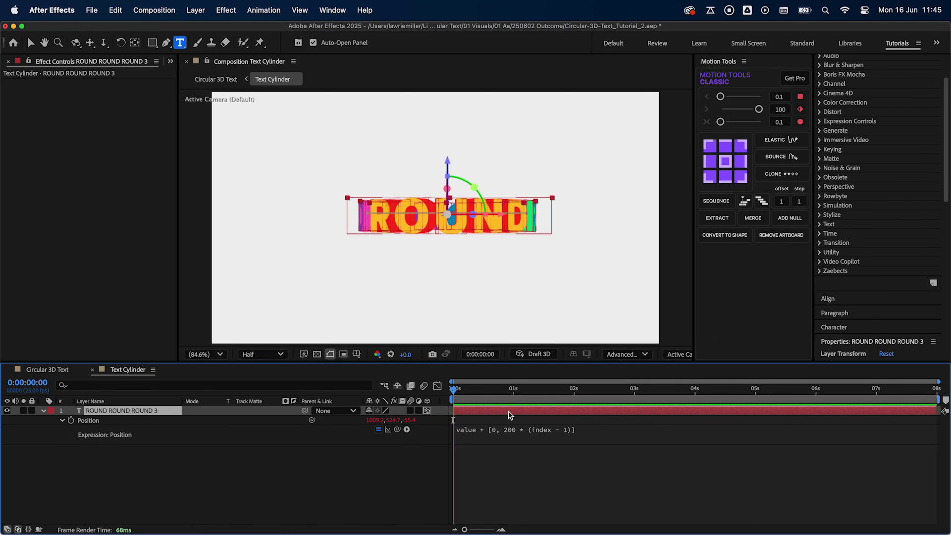
{"action": "key", "text": "super+d"}
{"action": "key", "text": "super+d"}
{"action": "key", "text": "super+d"}
{"action": "key", "text": "super+d"}
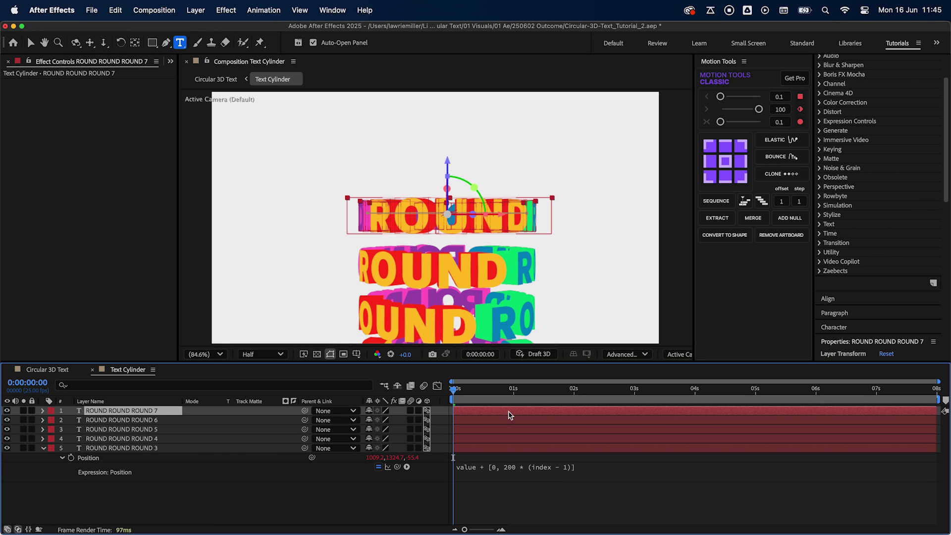
{"action": "left_click", "coordinate": [516, 450], "text": "shift"}
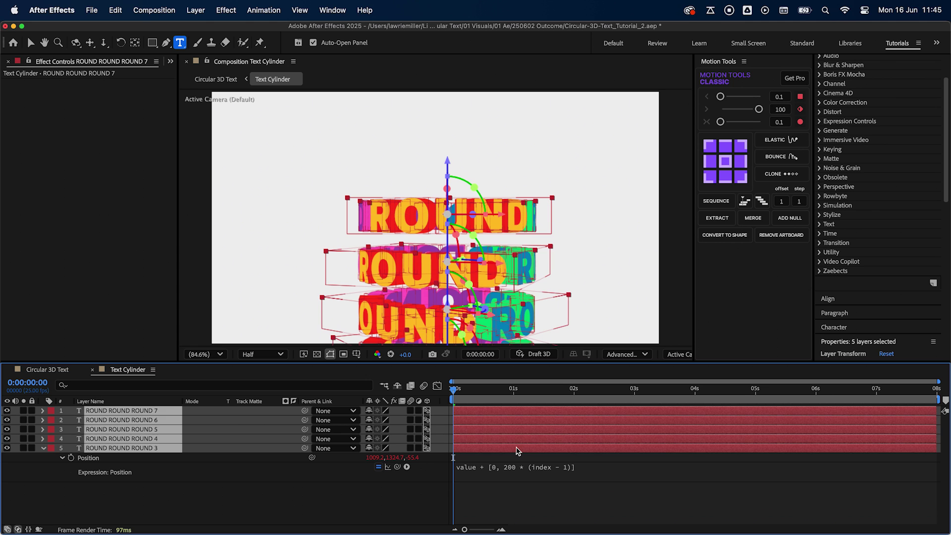
{"action": "key", "text": "shift+Up"}
{"action": "key", "text": "shift+Up"}
{"action": "key", "text": "shift+Up"}
{"action": "key", "text": "shift+Up"}
{"action": "key", "text": "shift+Up"}
{"action": "key", "text": "shift+Up"}
{"action": "key", "text": "shift+Up"}
{"action": "key", "text": "shift+Up"}
{"action": "key", "text": "shift+Up"}
{"action": "key", "text": "shift+Up"}
{"action": "key", "text": "shift+Up"}
{"action": "key", "text": "shift+Up"}
{"action": "key", "text": "shift+Up"}
{"action": "key", "text": "shift+Up"}
{"action": "key", "text": "shift+Up"}
{"action": "key", "text": "shift+Up"}
{"action": "key", "text": "shift+Up"}
{"action": "key", "text": "shift+Up"}
{"action": "key", "text": "shift+Up"}
{"action": "key", "text": "shift+Up"}
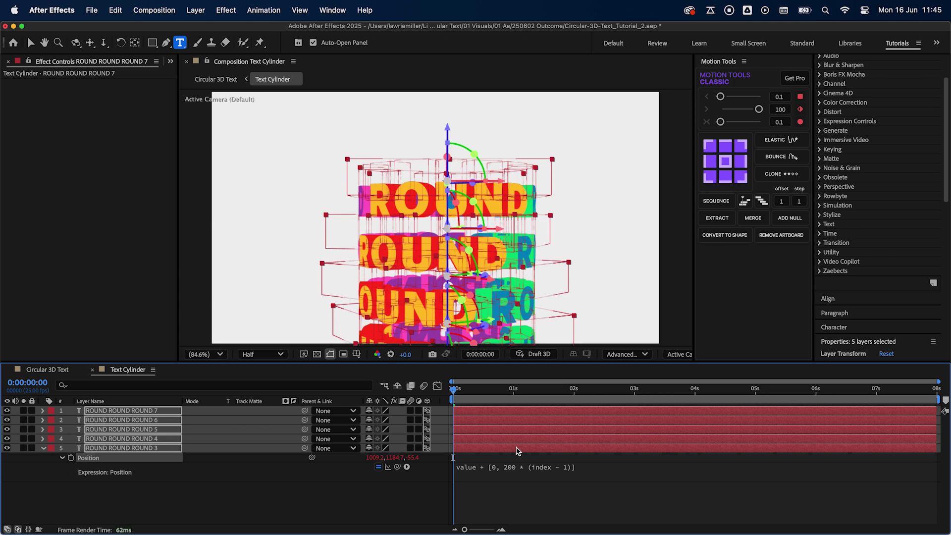
{"action": "key", "text": "shift+Up"}
{"action": "key", "text": "shift+Up"}
{"action": "key", "text": "shift+Up"}
{"action": "key", "text": "shift+Up"}
{"action": "key", "text": "shift+Up"}
{"action": "key", "text": "shift+Up"}
{"action": "key", "text": "shift+Up"}
{"action": "key", "text": "shift+Up"}
{"action": "key", "text": "shift+Up"}
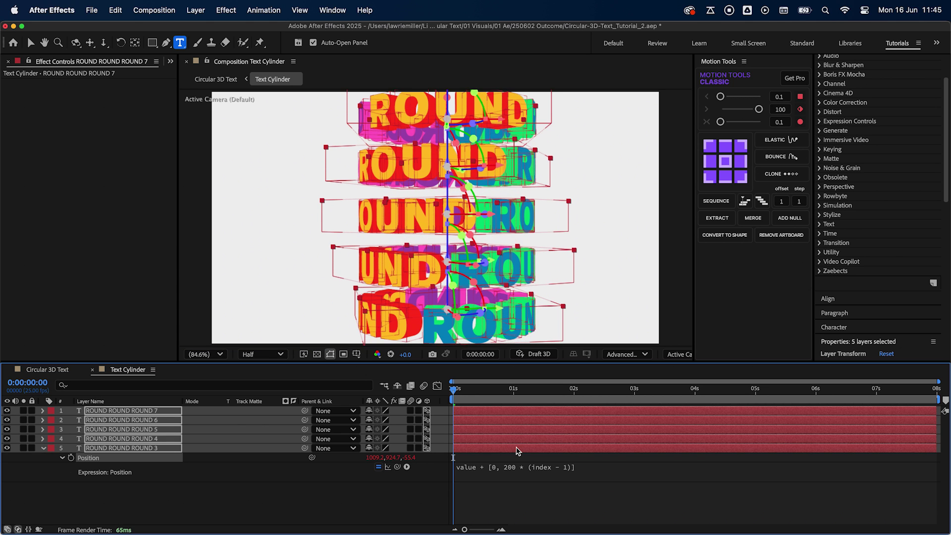
{"action": "key", "text": "Up"}
{"action": "key", "text": "Up"}
{"action": "key", "text": "Up"}
{"action": "key", "text": "Up"}
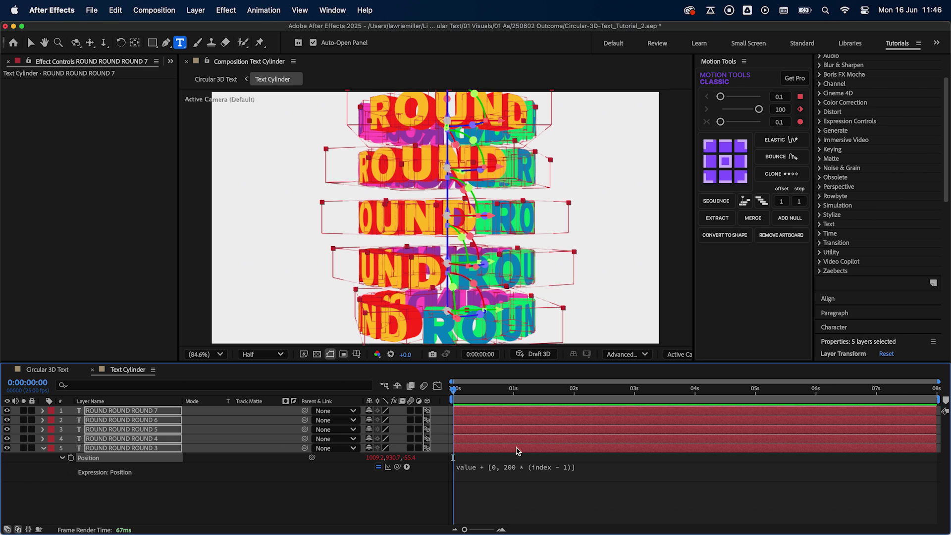
{"action": "left_click", "coordinate": [523, 499]}
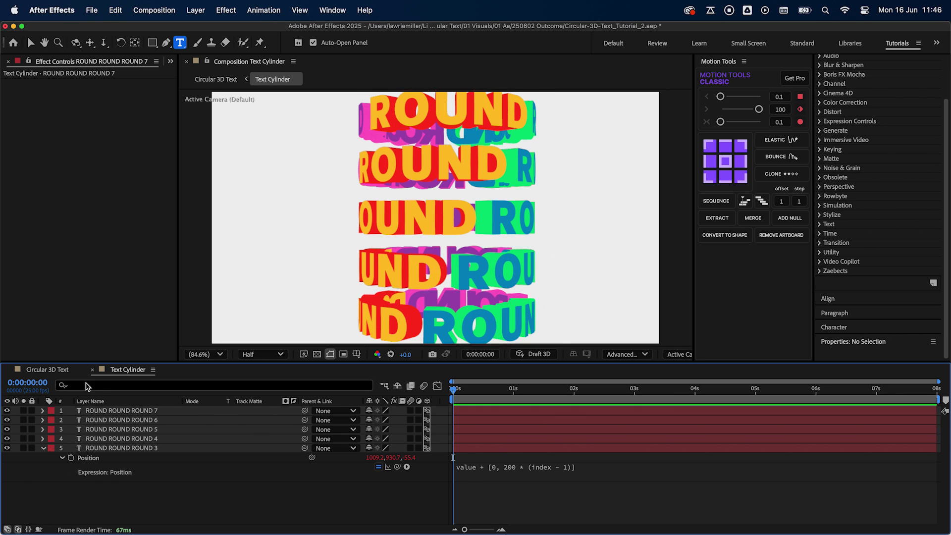
In Circular 3D Text, turn on Collapse Transformations and 3D Layer for Text Cylinder.
{"action": "left_click", "coordinate": [57, 371]}
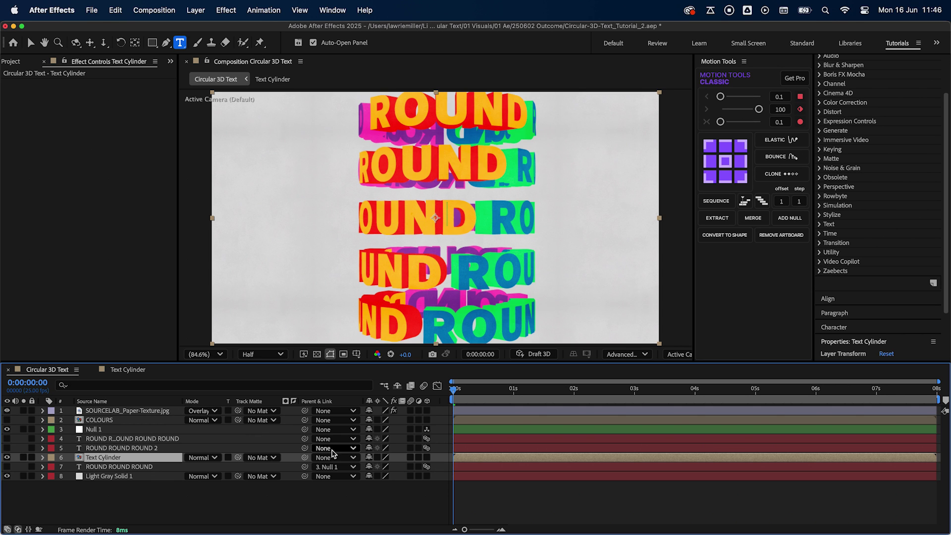
{"action": "left_click", "coordinate": [377, 457]}
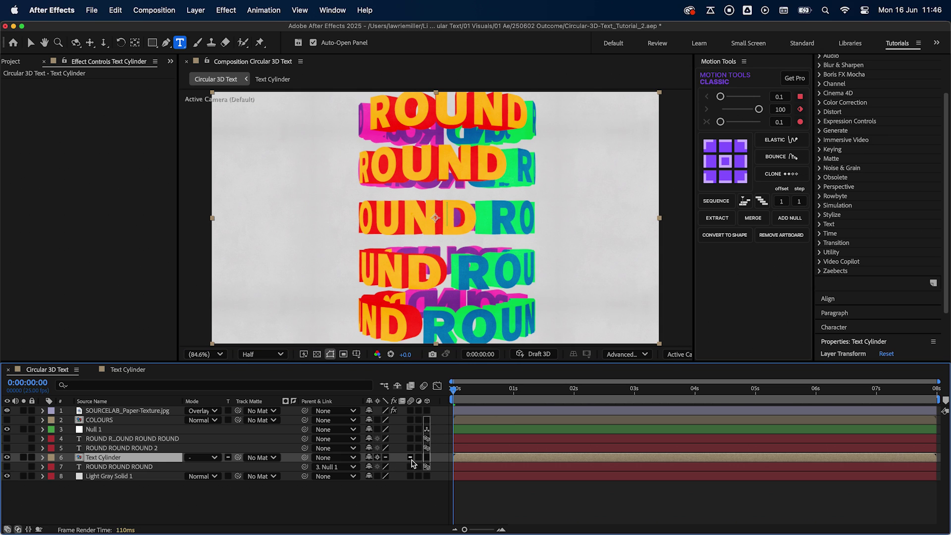
{"action": "left_click", "coordinate": [426, 458]}
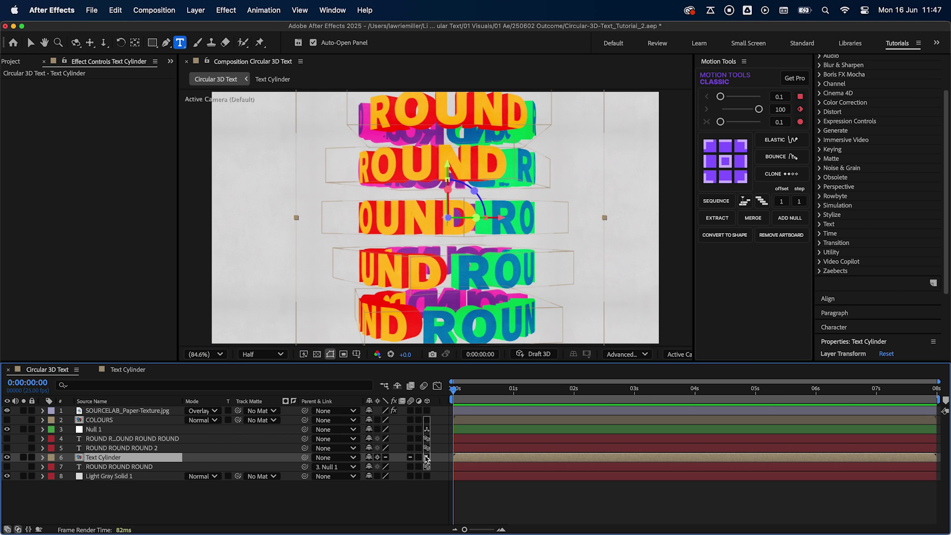
Centre Text Cylinder's anchor point in its layer content and scale it down to 68%.
{"action": "left_click", "coordinate": [196, 9]}
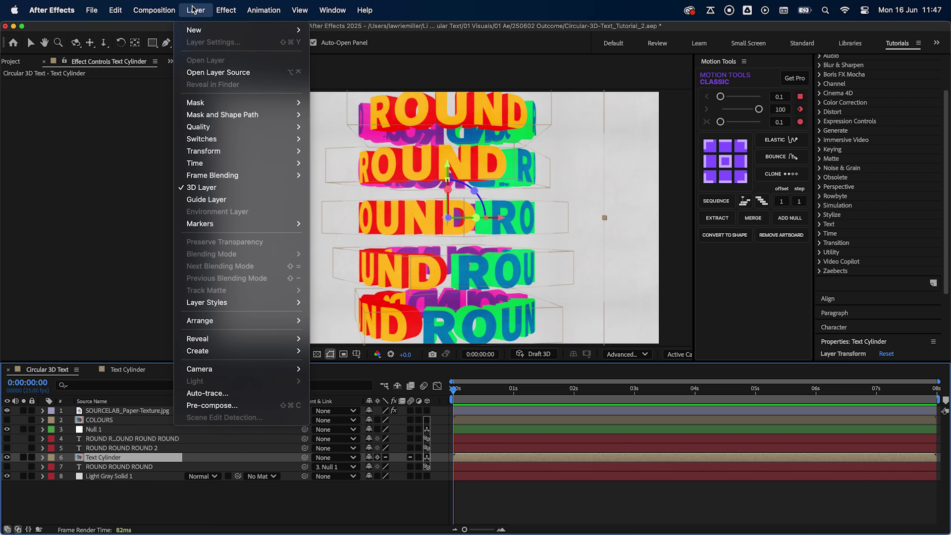
{"action": "mouse_move", "coordinate": [240, 152]}
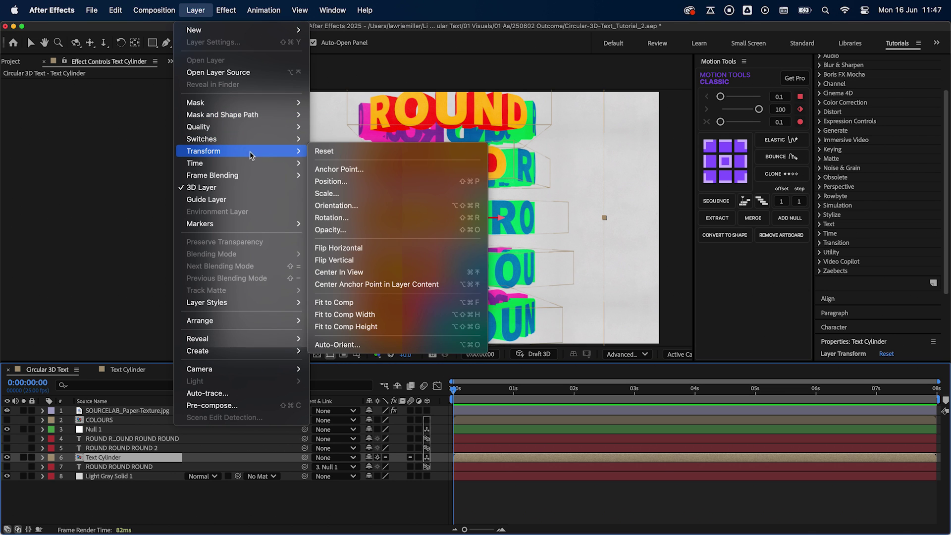
{"action": "left_click", "coordinate": [452, 289]}
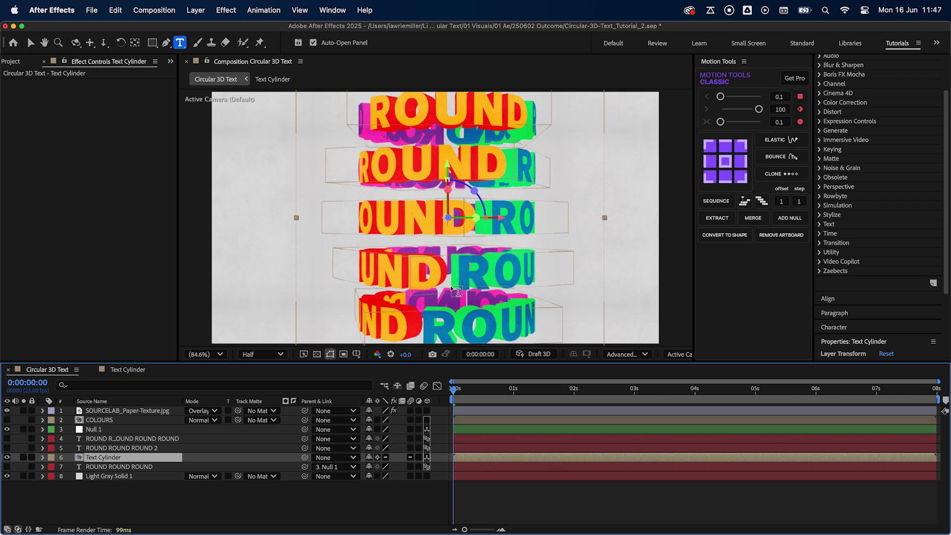
{"action": "key", "text": "s"}
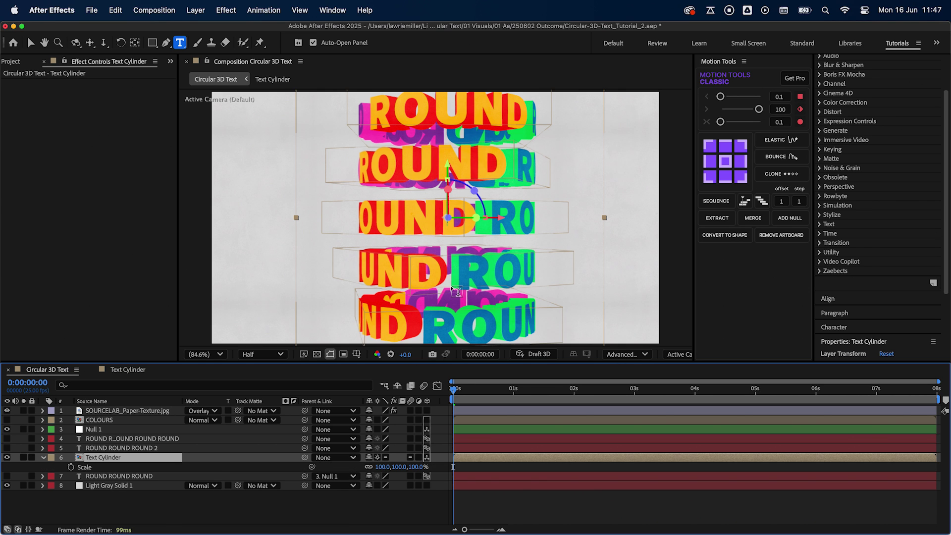
{"action": "left_click_drag", "start_coordinate": [417, 467], "coordinate": [401, 468]}
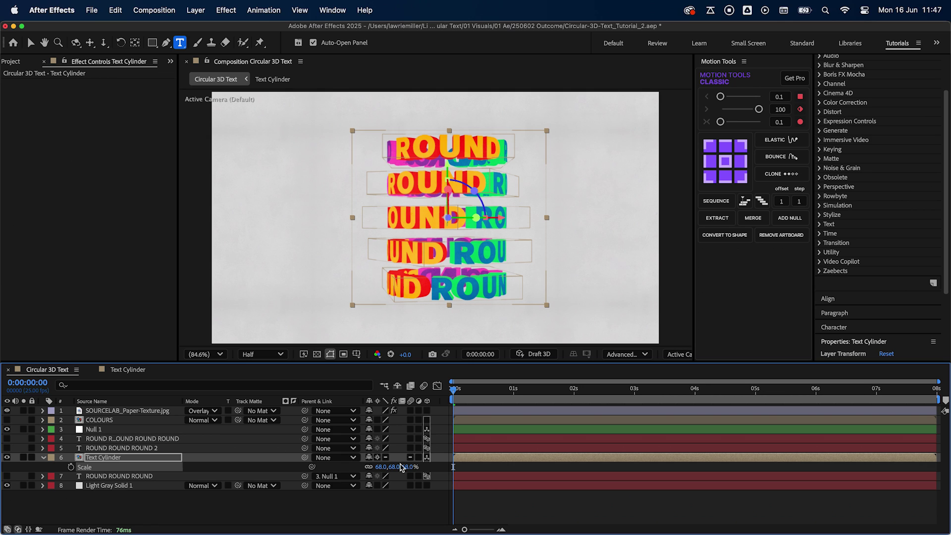
{"action": "key", "text": "r"}
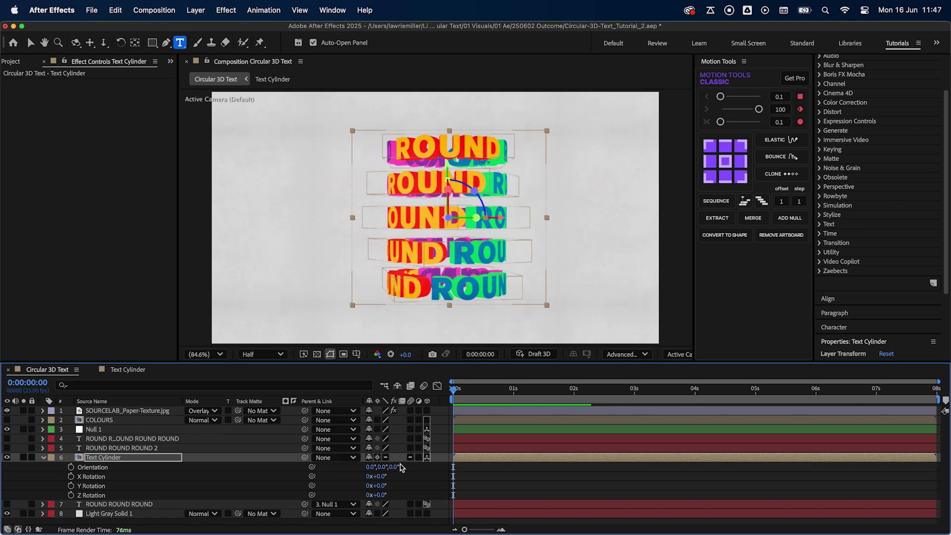
Add a wiggle(.5,90) expression to Text Cylinder's Orientation and preview the wobbling rings.
{"action": "left_click", "coordinate": [71, 467]}
{"action": "type", "text": "wigg"}
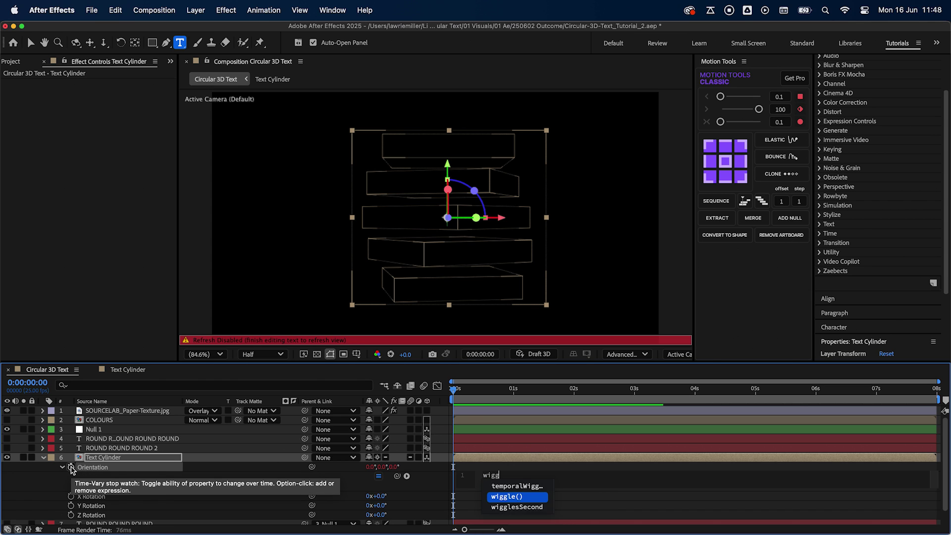
{"action": "type", "text": "le("}
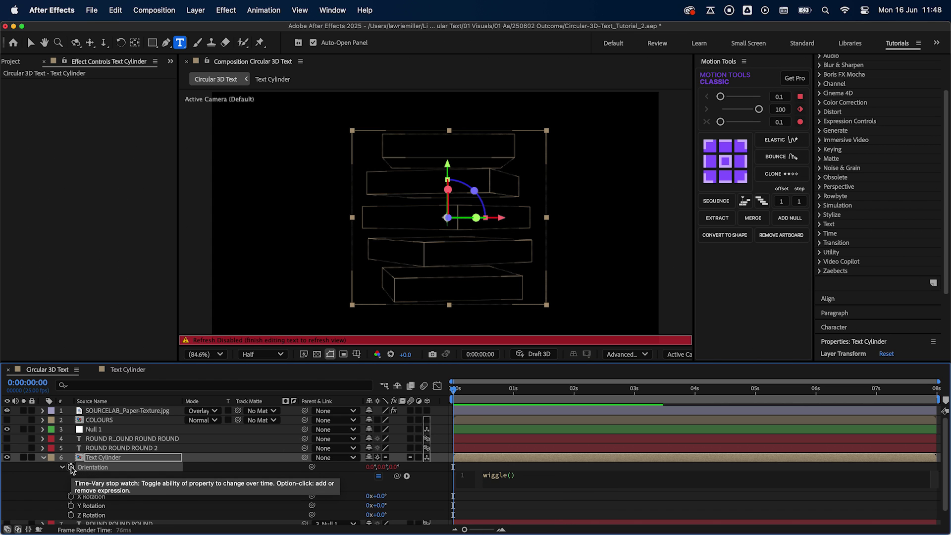
{"action": "type", "text": ".5,90"}
{"action": "left_click", "coordinate": [470, 467]}
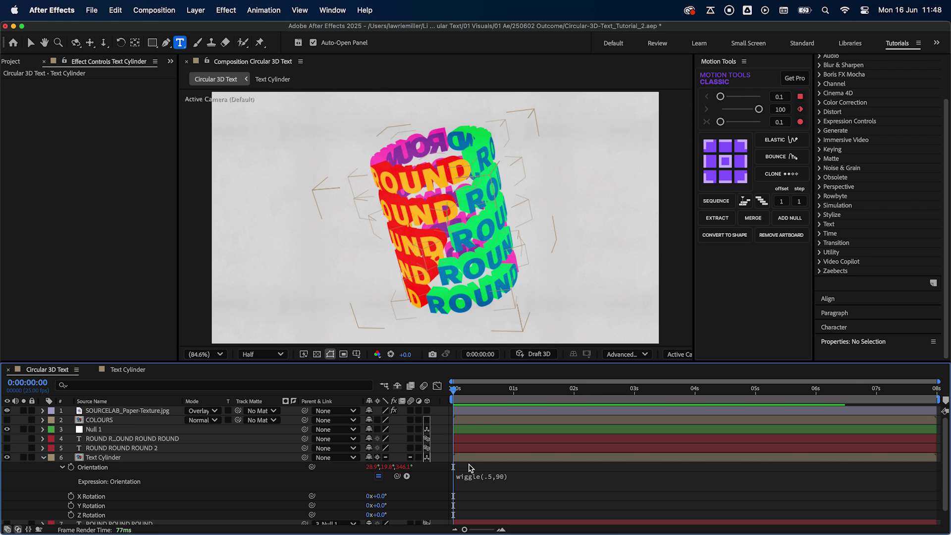
{"action": "key", "text": "space"}
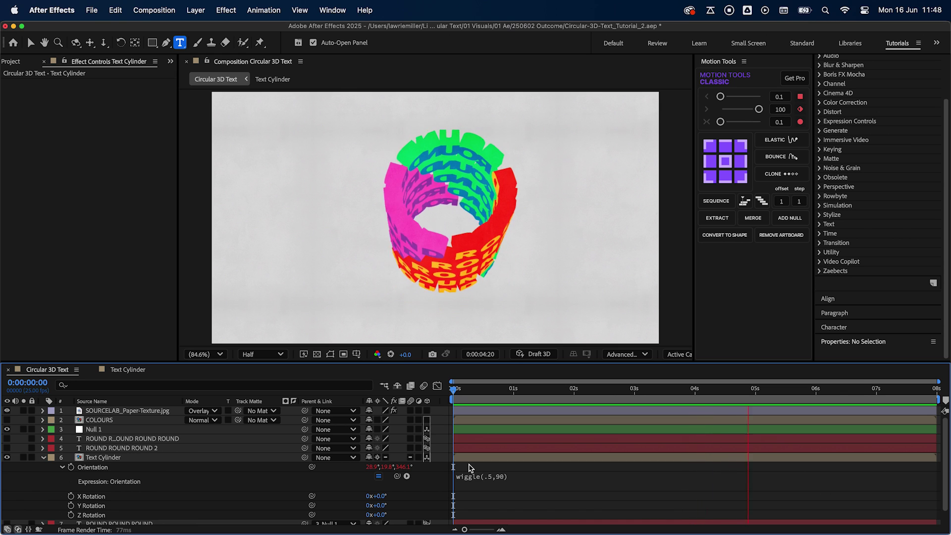
{"action": "key", "text": "space"}
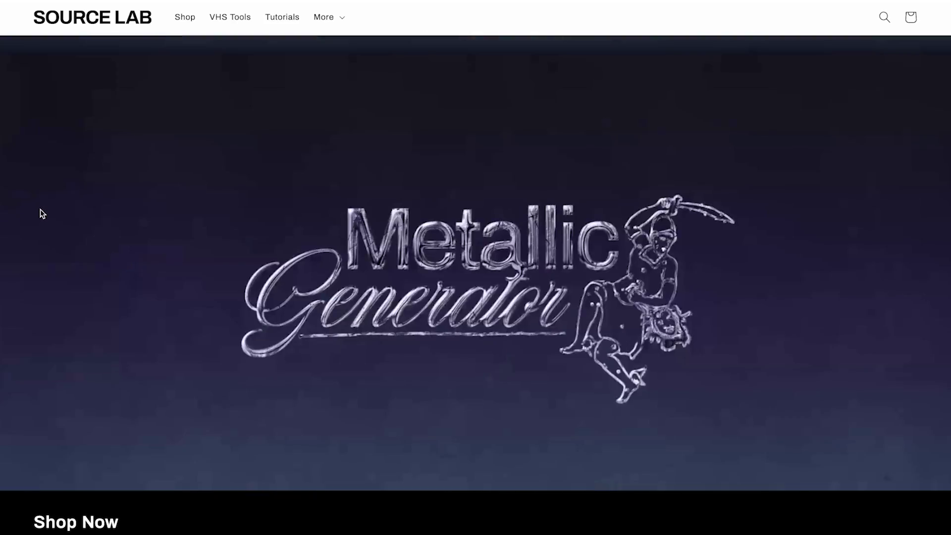
Page the Source Lab Shop Now carousel through to its last page, 9/9.
{"action": "scroll", "coordinate": [40, 209], "scroll_direction": "down", "scroll_amount": 8}
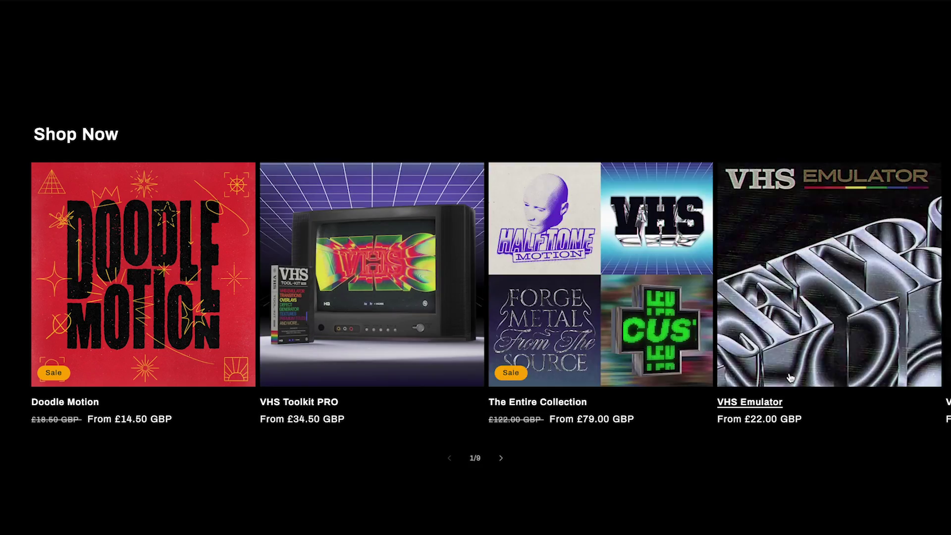
{"action": "left_click", "coordinate": [501, 458]}
{"action": "left_click", "coordinate": [501, 457]}
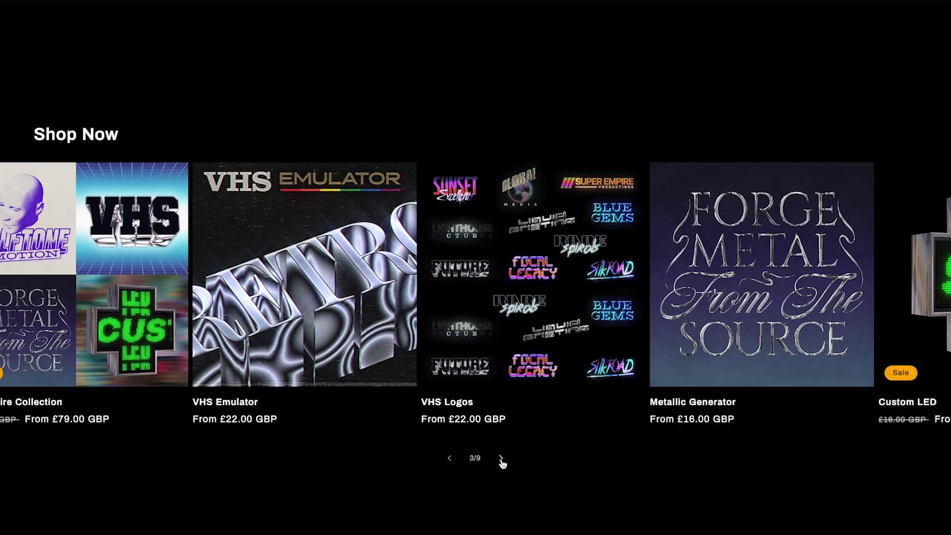
{"action": "left_click", "coordinate": [501, 459]}
{"action": "left_click", "coordinate": [502, 458]}
{"action": "left_click", "coordinate": [501, 459]}
{"action": "left_click", "coordinate": [501, 458]}
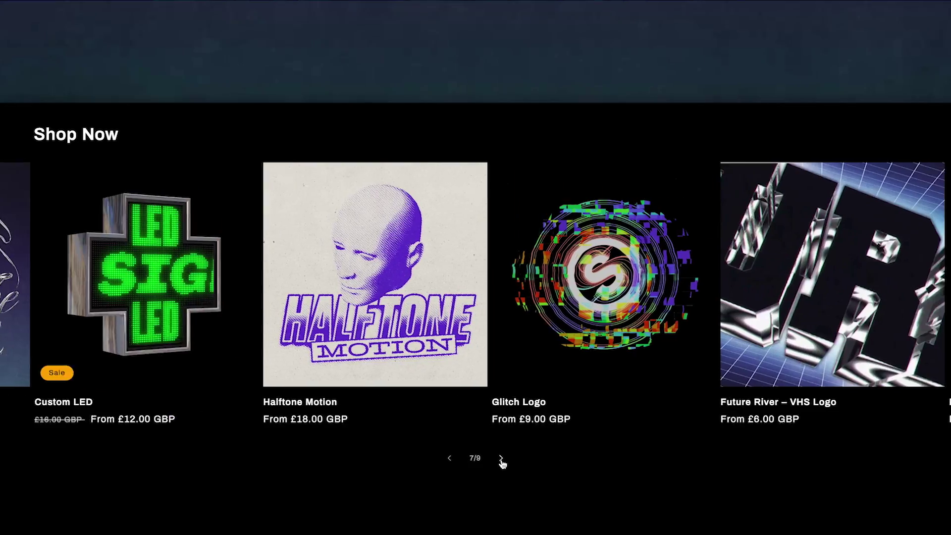
{"action": "left_click", "coordinate": [501, 459]}
{"action": "left_click", "coordinate": [502, 459]}
Scroll down to the Free section with Paper Texture FREE and Star zoom FREE.
{"action": "scroll", "coordinate": [501, 461], "scroll_direction": "down", "scroll_amount": 3}
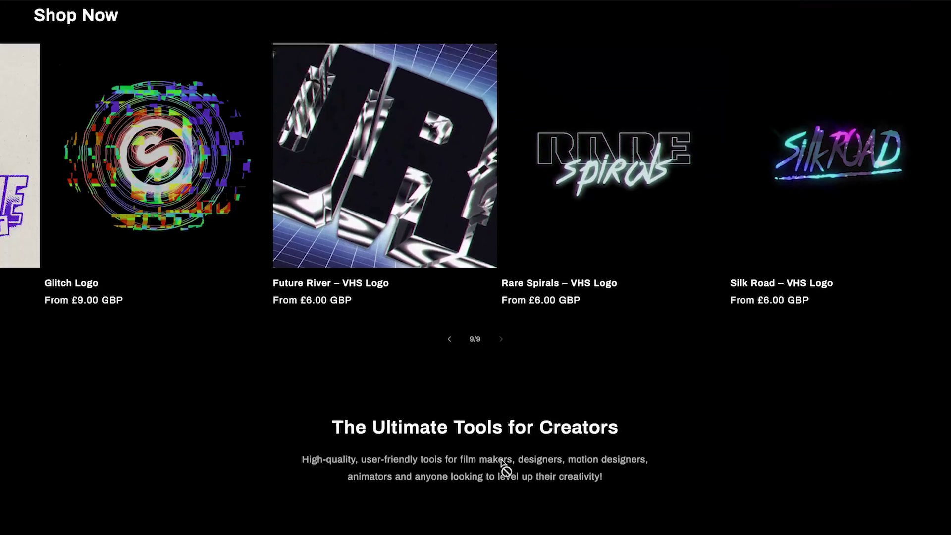
{"action": "scroll", "coordinate": [502, 460], "scroll_direction": "down", "scroll_amount": 18}
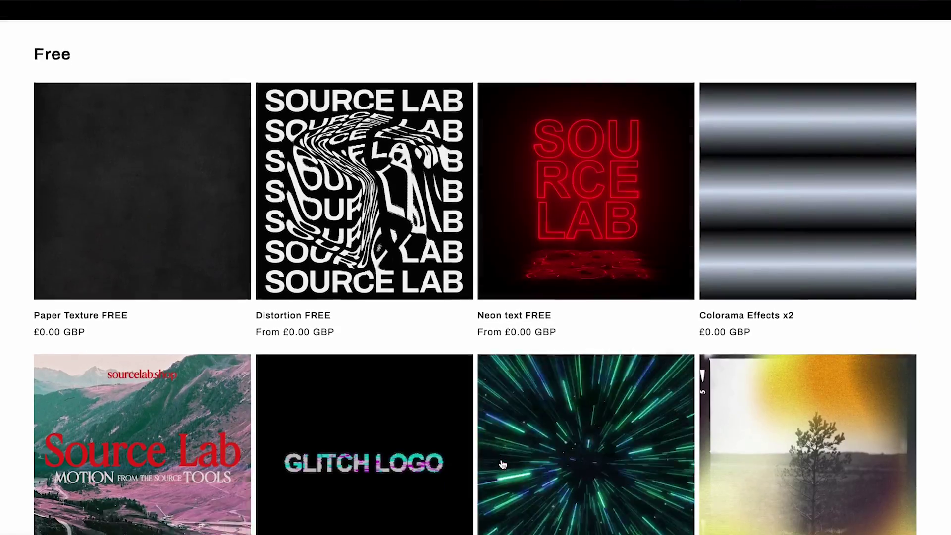
{"action": "scroll", "coordinate": [502, 463], "scroll_direction": "down", "scroll_amount": 6}
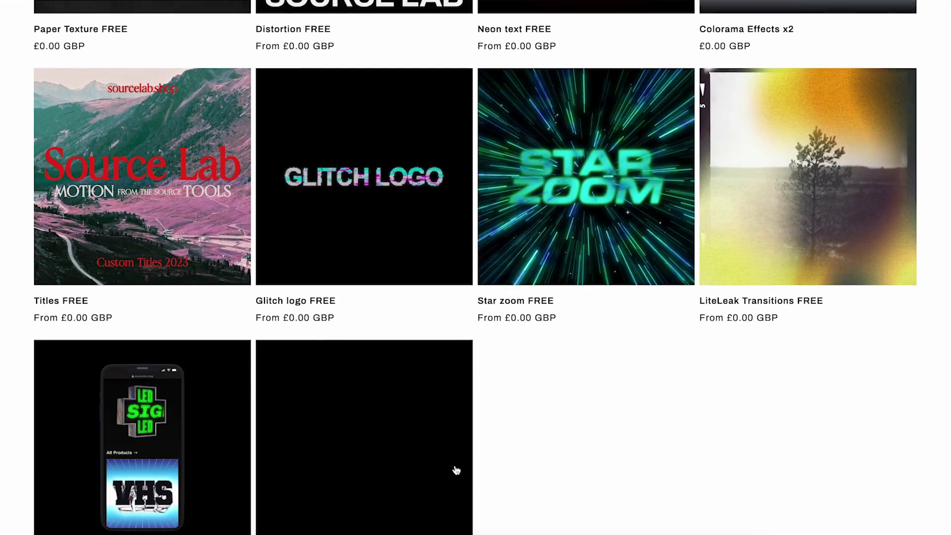